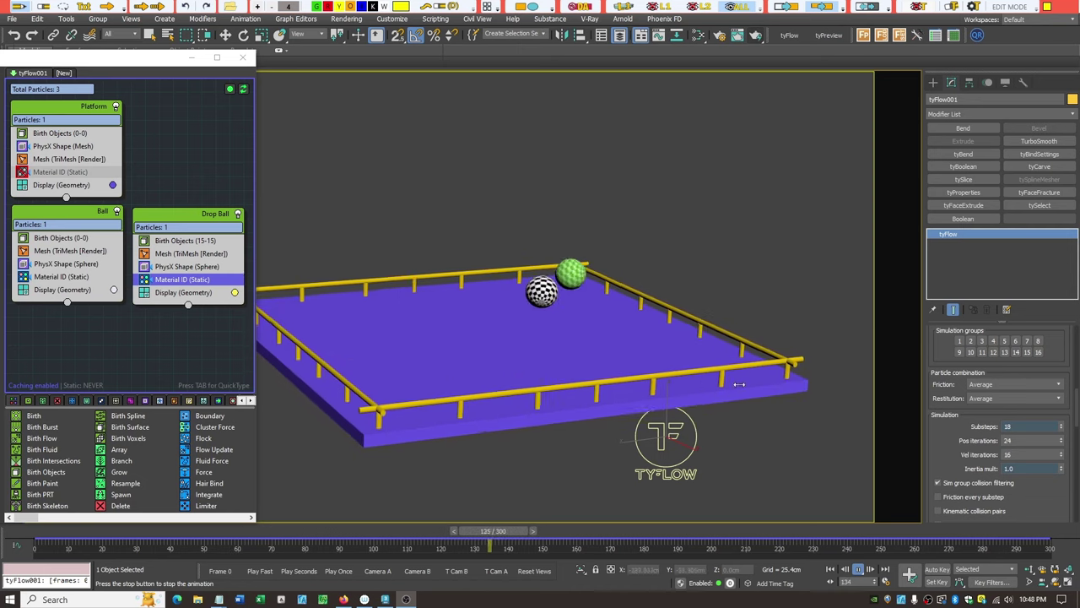
# Step: Review the Platform event's PhysX Shape and Birth Objects settings
pyautogui.click(62, 146)
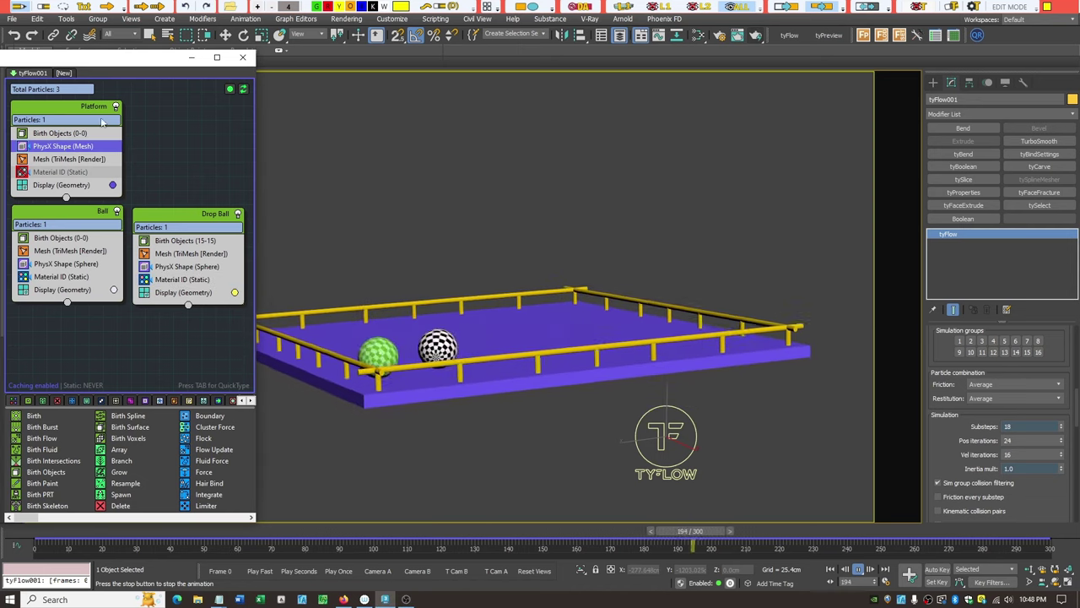
pyautogui.moveTo(104, 57); pyautogui.dragTo(498, 49)
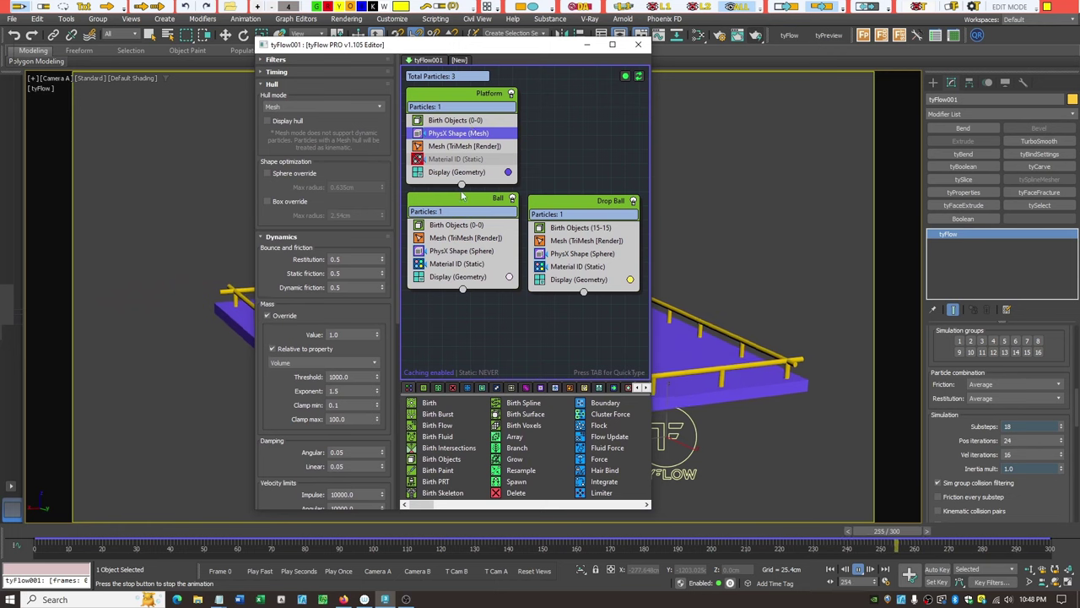
pyautogui.click(450, 121)
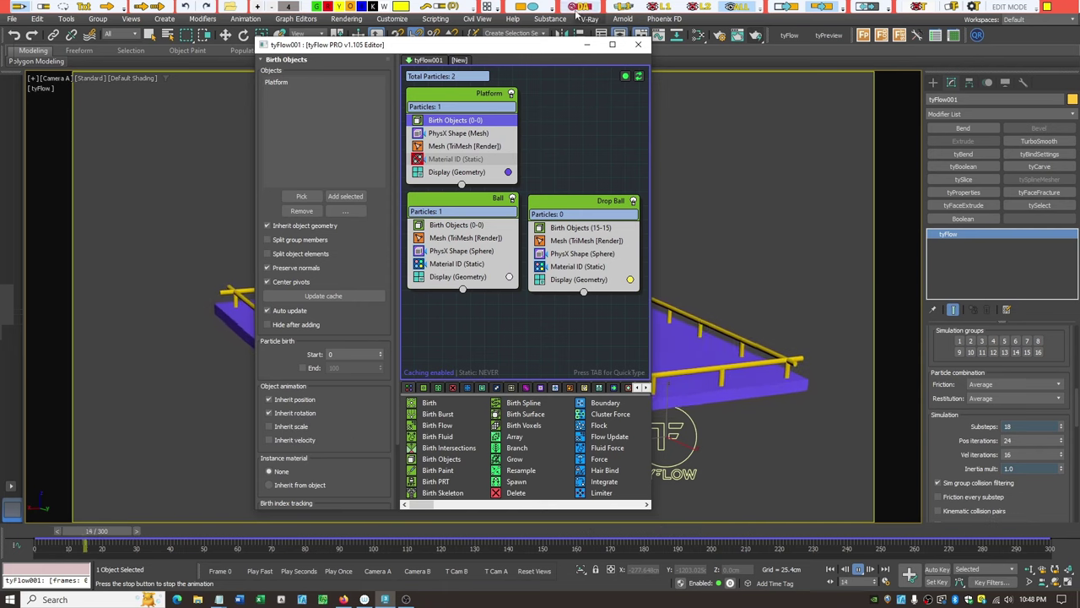
pyautogui.moveTo(533, 46); pyautogui.dragTo(144, 54)
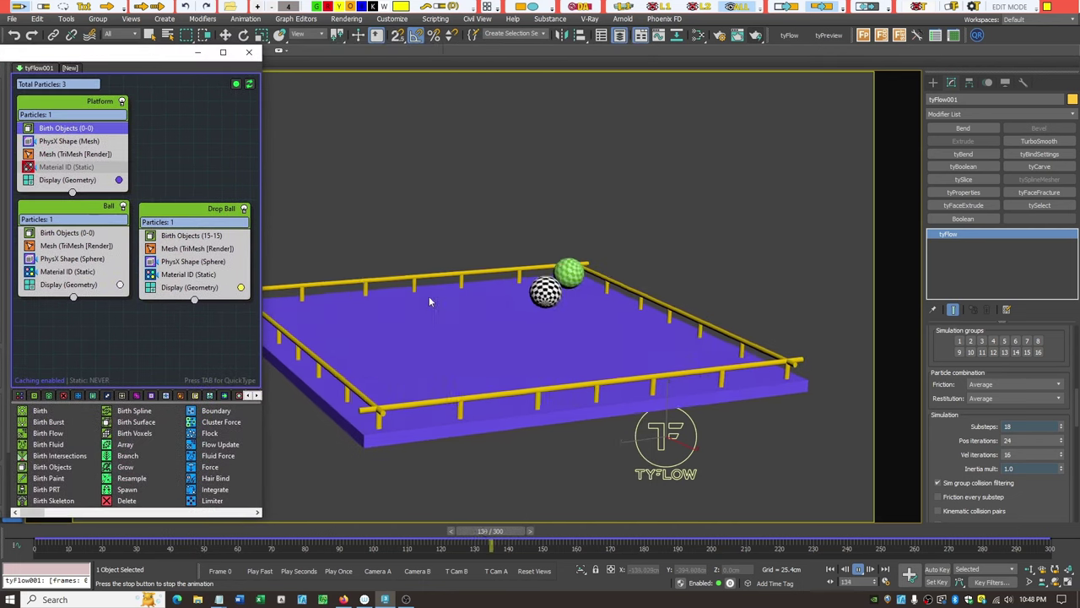
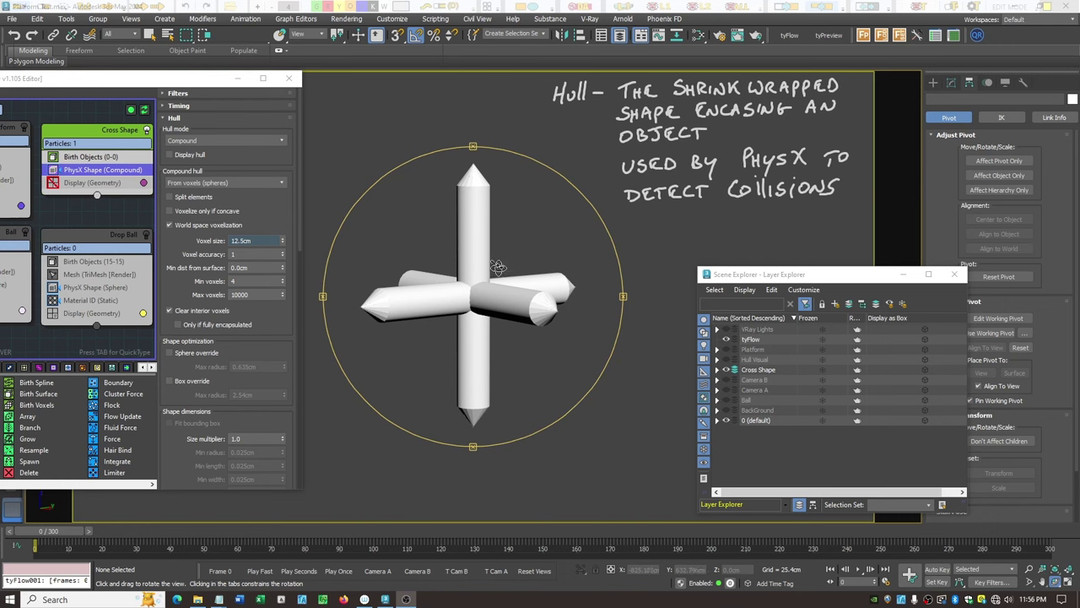
# Step: Display the compound hull of the Cross Shape event's PhysX Shape and inspect it around the cross
pyautogui.click(169, 156)
pyautogui.moveTo(500, 273); pyautogui.dragTo(418, 267)
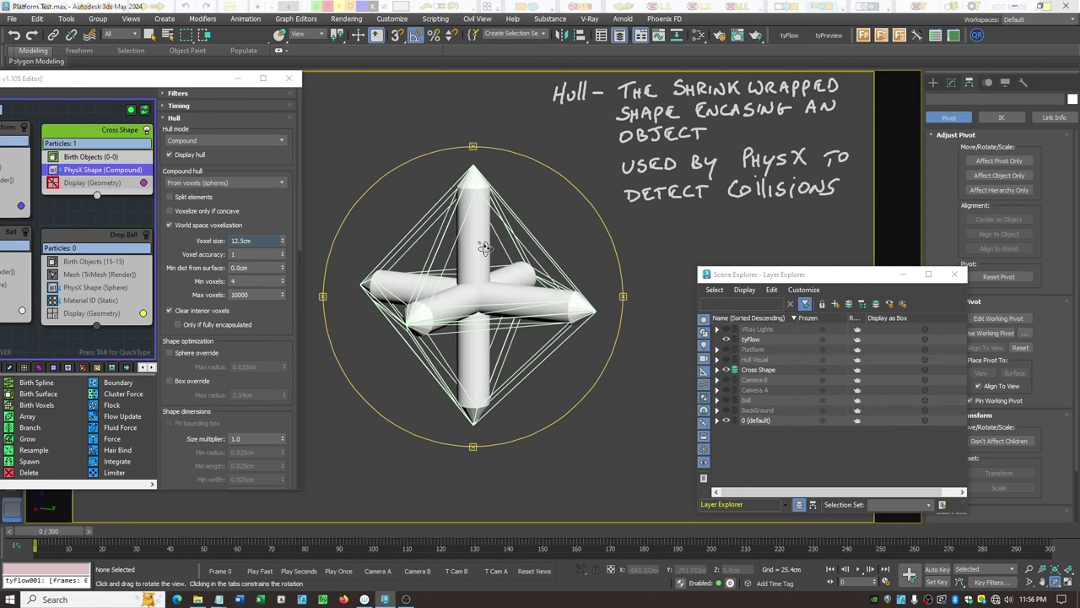
pyautogui.moveTo(498, 253); pyautogui.dragTo(523, 240)
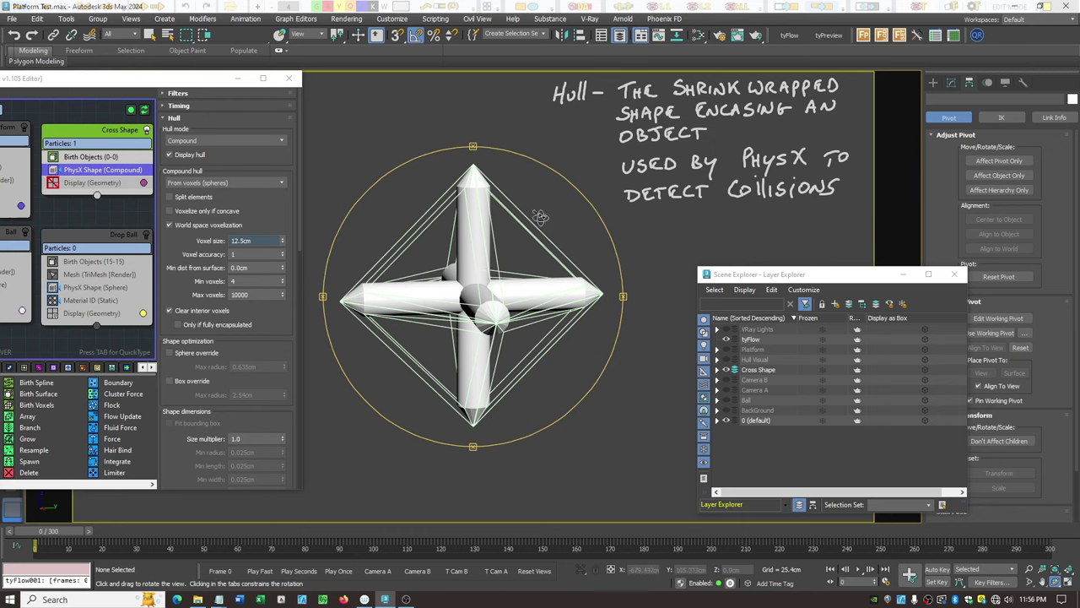
# Step: Show the Hull Visual layer to examine the solid form of the hull, and hide that layer again
pyautogui.click(726, 360)
pyautogui.moveTo(523, 279); pyautogui.dragTo(371, 280)
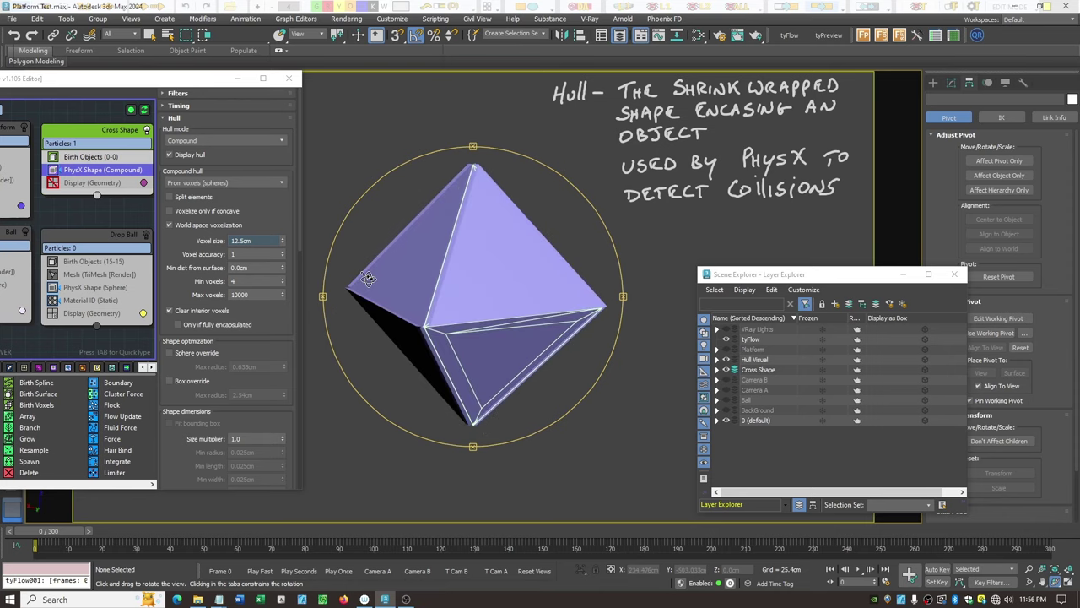
pyautogui.moveTo(498, 320); pyautogui.dragTo(507, 300)
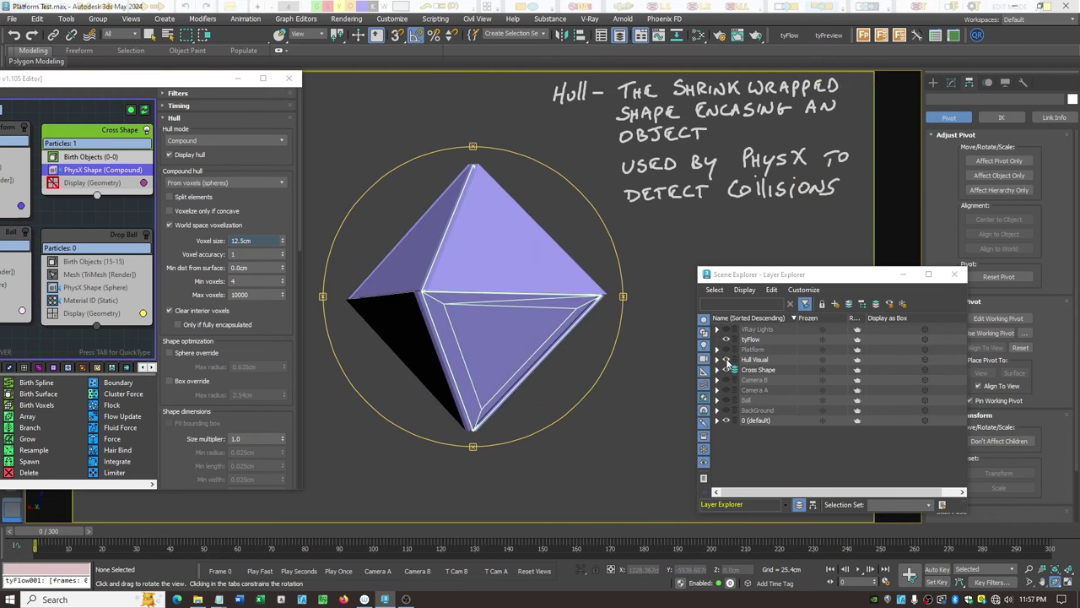
pyautogui.click(726, 359)
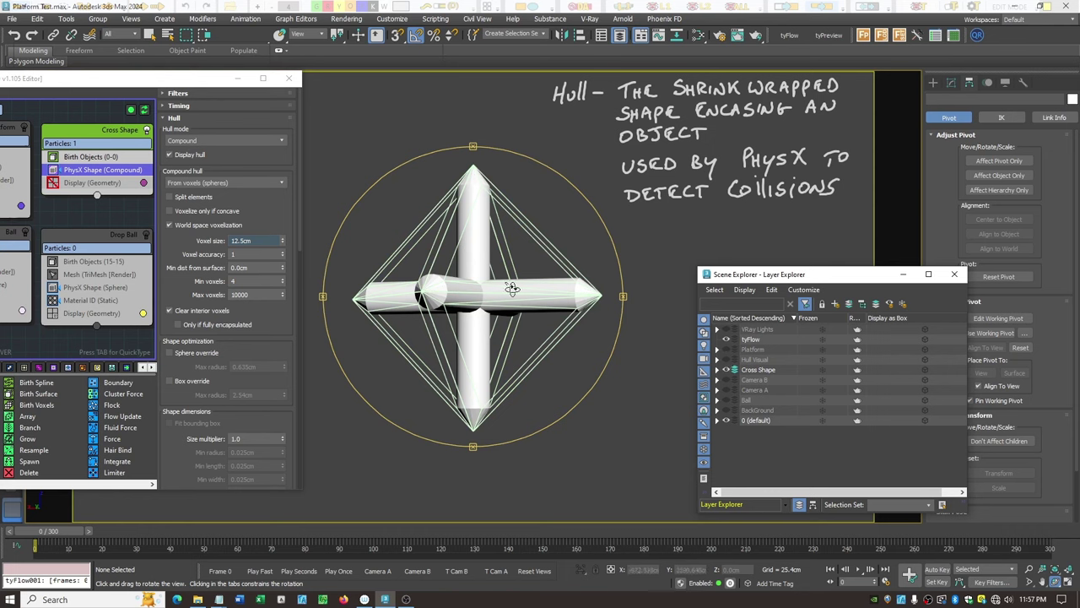
pyautogui.moveTo(498, 290); pyautogui.dragTo(507, 333)
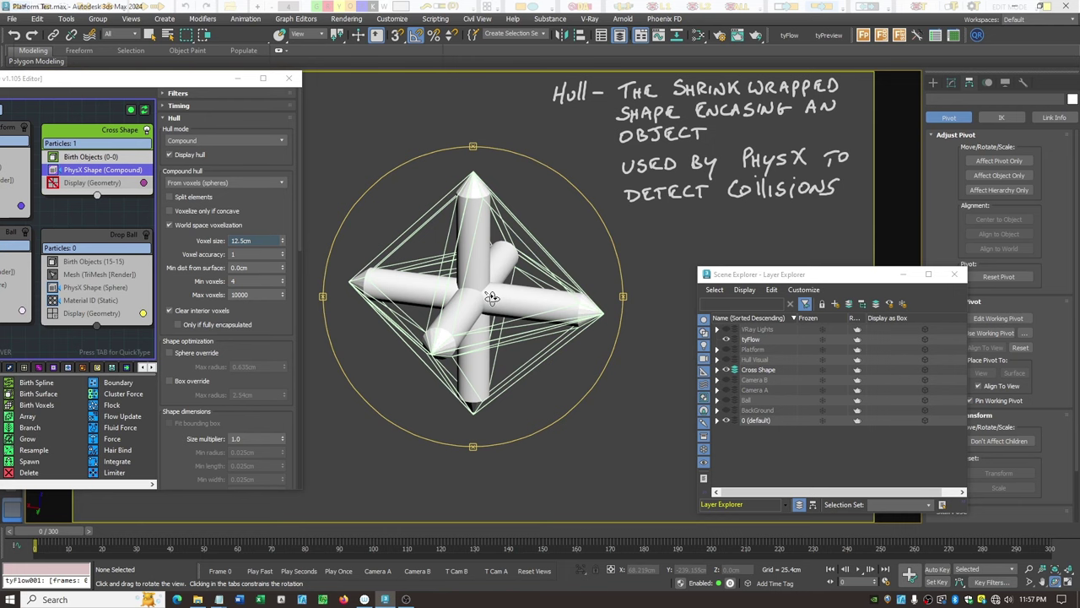
# Step: Try the Convex and Mesh hull modes on the Cross Shape event and compare their displayed hulls
pyautogui.click(276, 142)
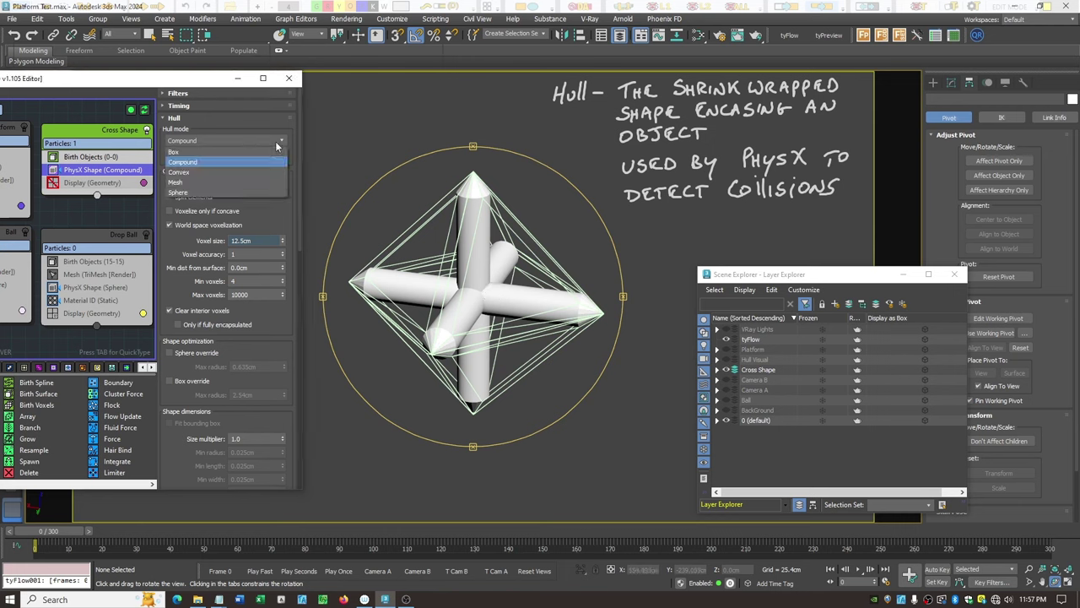
pyautogui.click(199, 172)
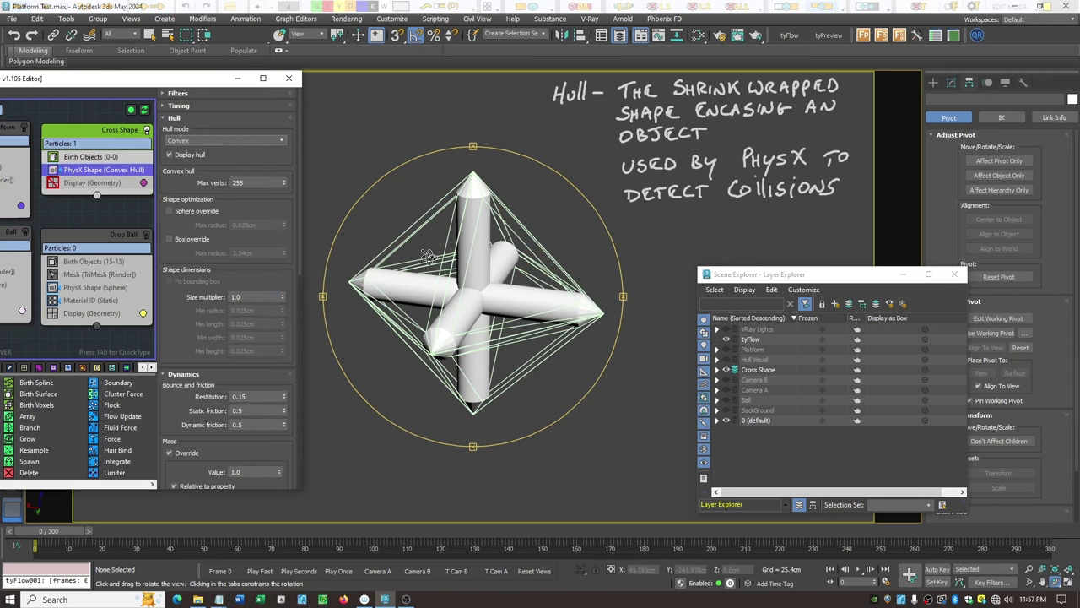
pyautogui.click(281, 139)
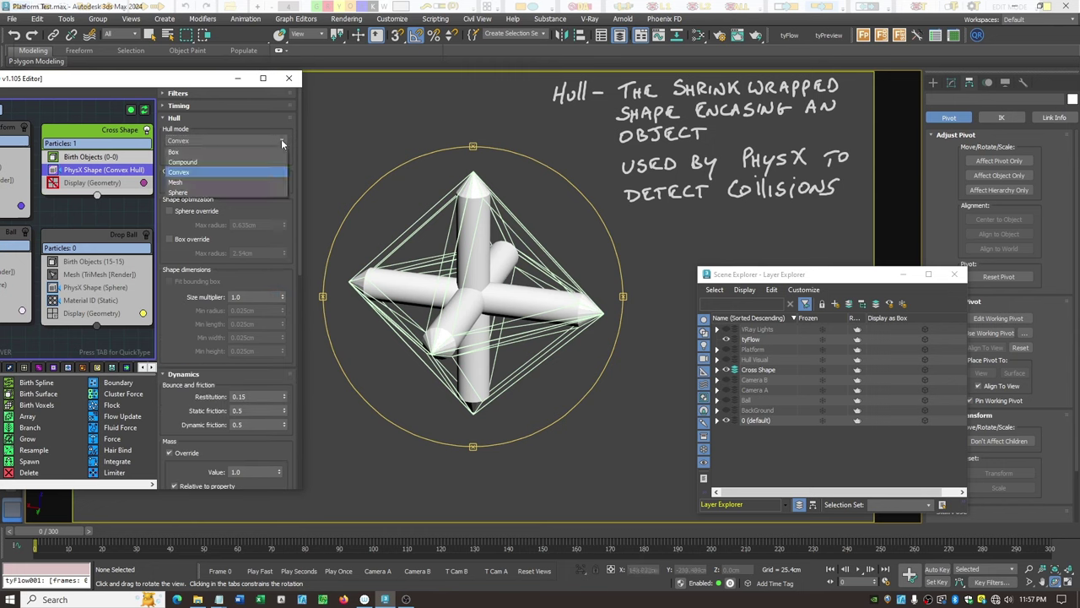
pyautogui.click(198, 184)
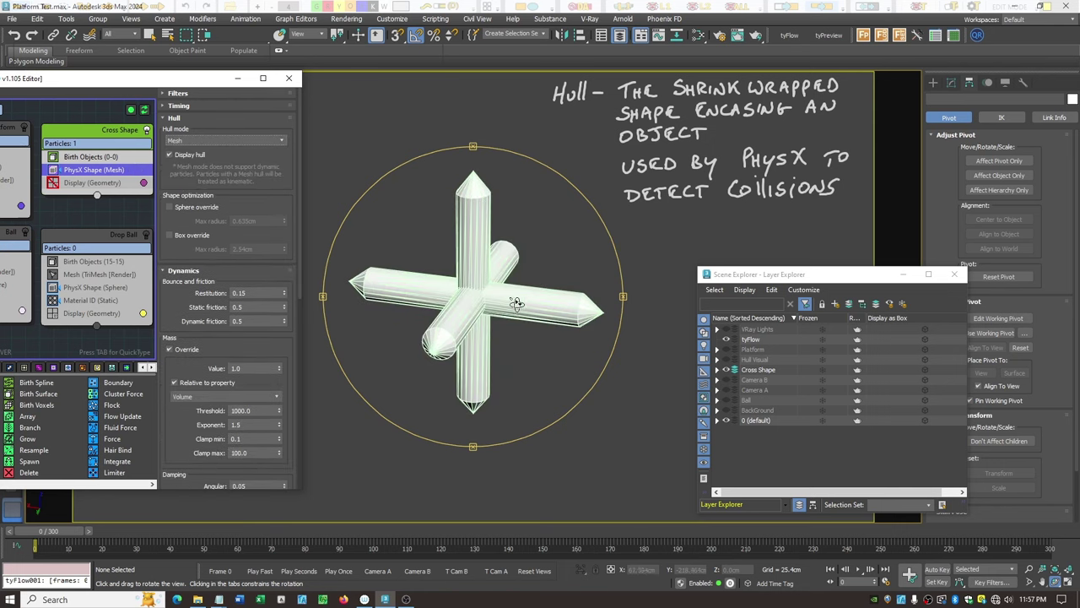
pyautogui.moveTo(349, 296); pyautogui.dragTo(516, 253)
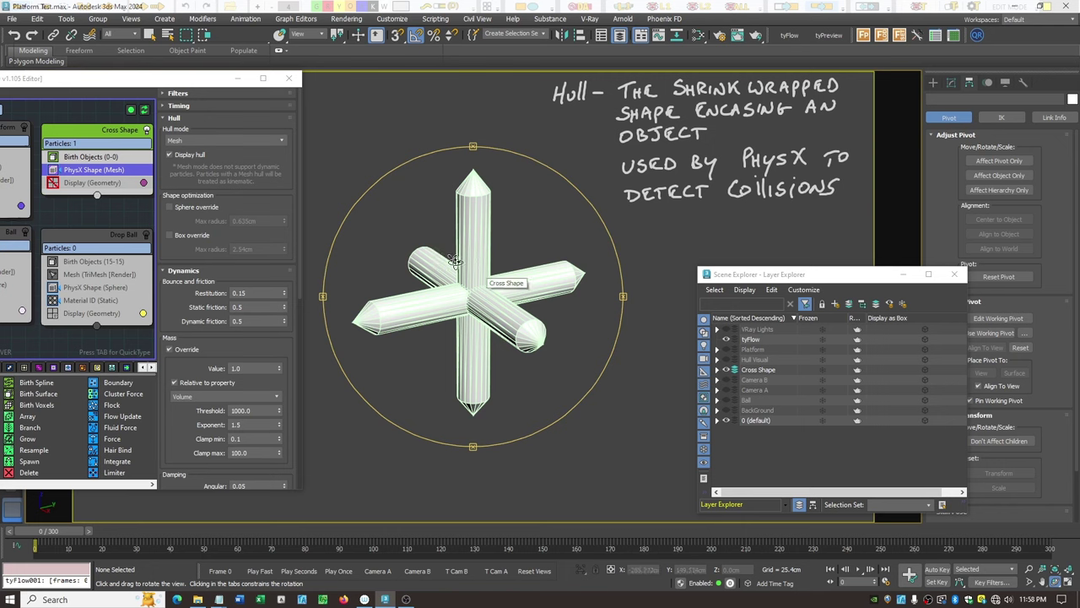
pyautogui.moveTo(450, 251); pyautogui.dragTo(491, 258)
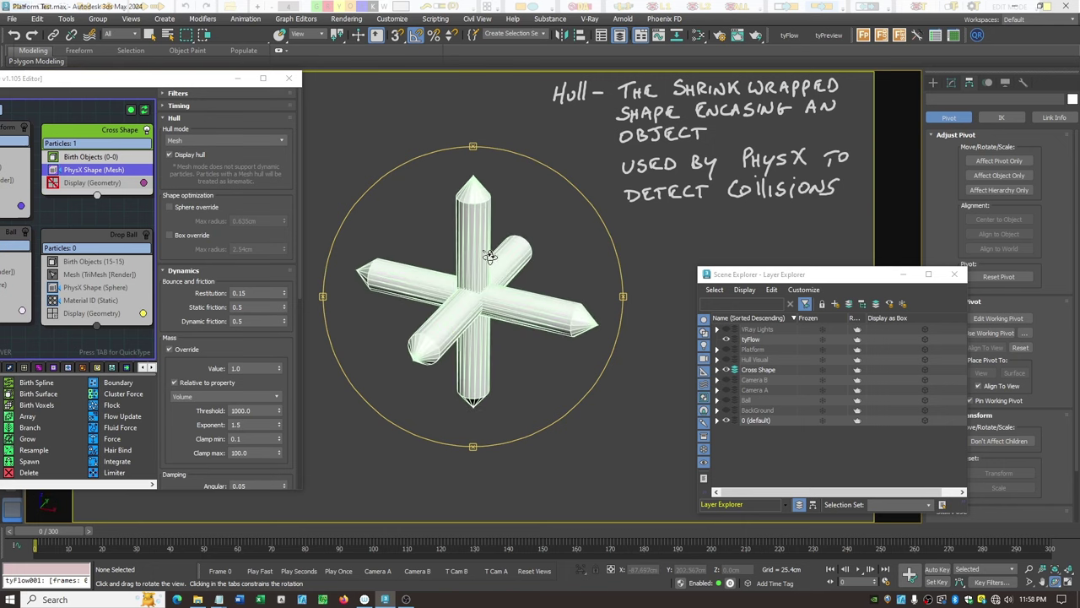
# Step: Set the Cross Shape event's hull mode to Compound with a voxel size of 0.5 cm
pyautogui.click(280, 140)
pyautogui.click(223, 162)
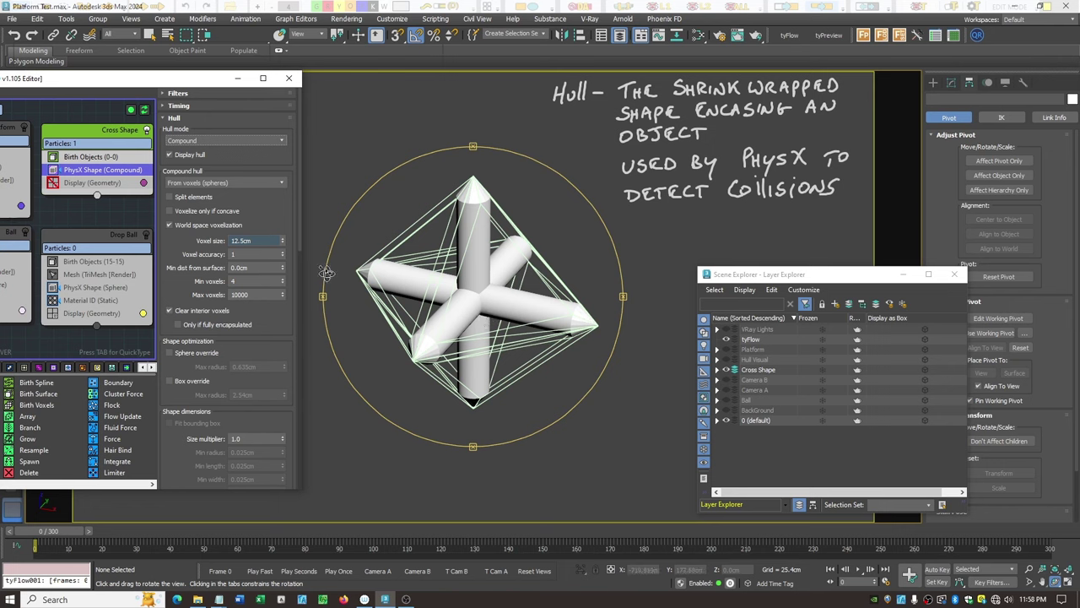
pyautogui.click(261, 240)
pyautogui.write('.5')
pyautogui.press('Return')
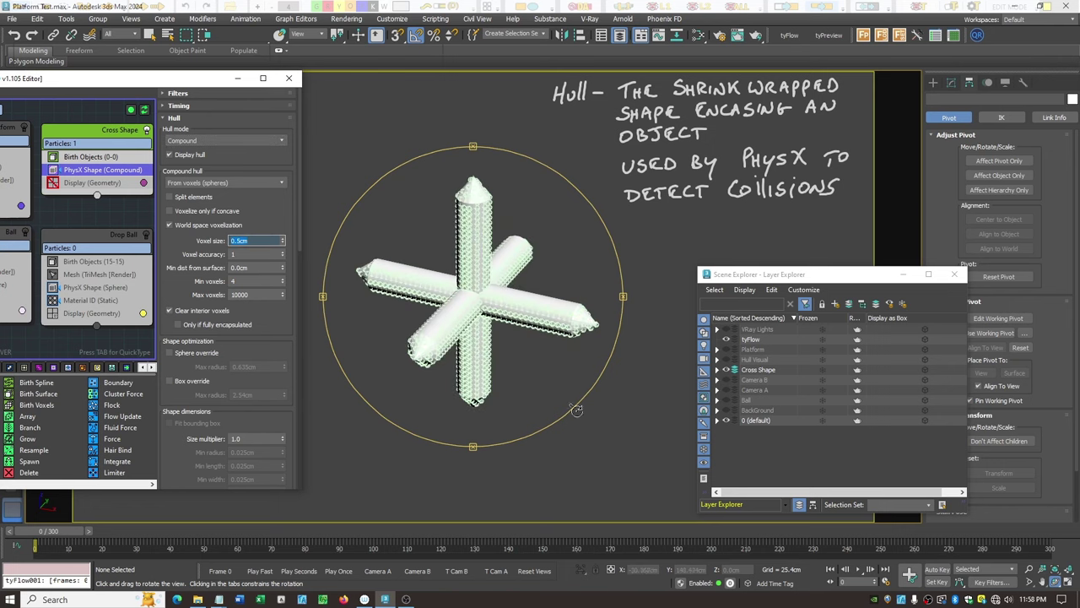
# Step: Hide the Cross Shape layer and set the compound hull to From elements (convex hulls), inspecting the resulting wireframe
pyautogui.click(727, 371)
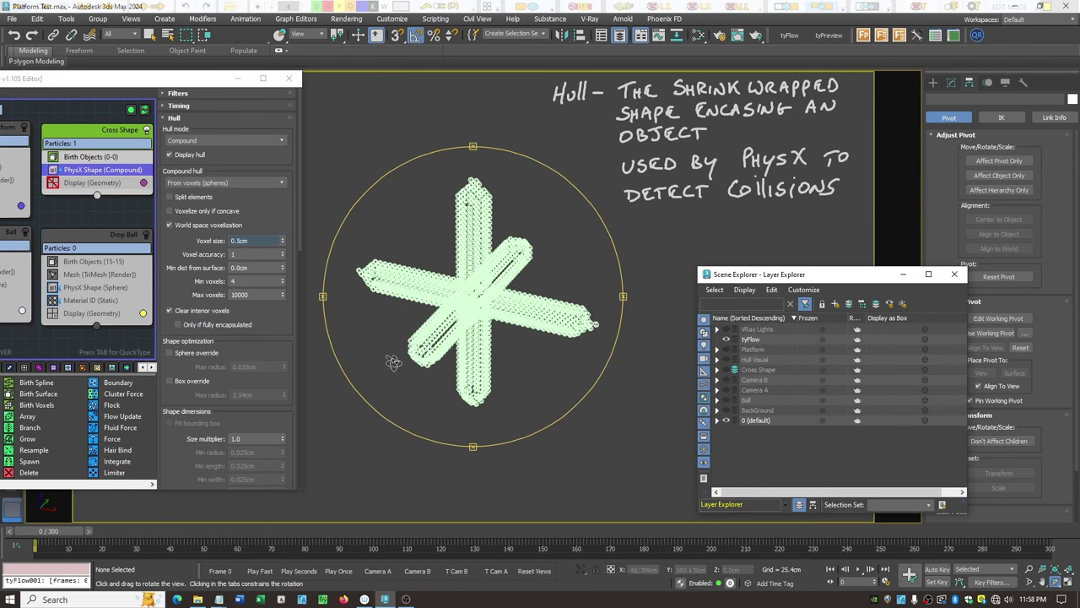
pyautogui.moveTo(393, 361); pyautogui.dragTo(490, 336)
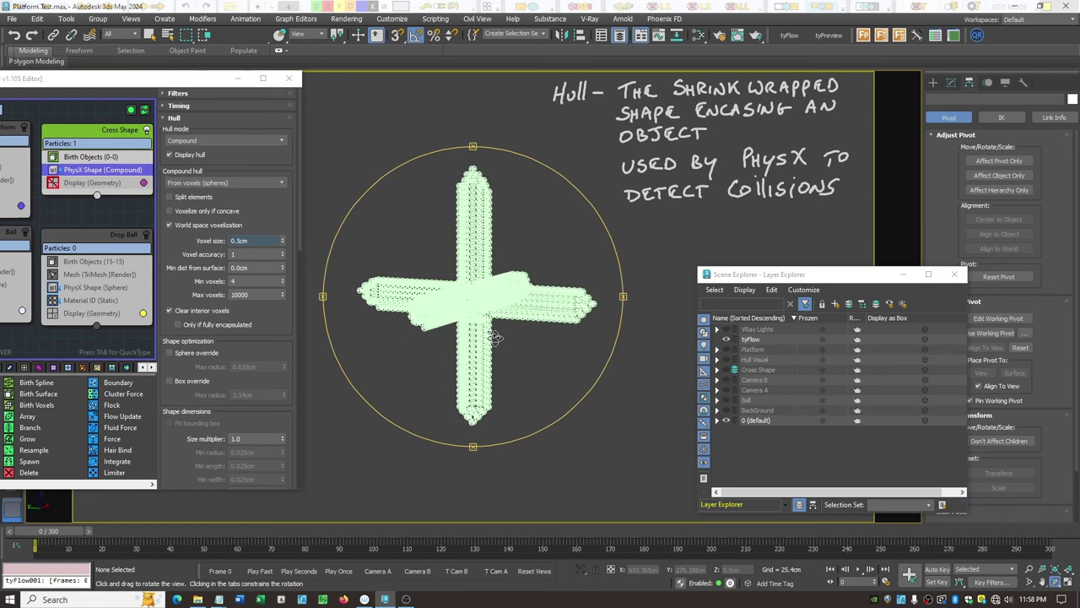
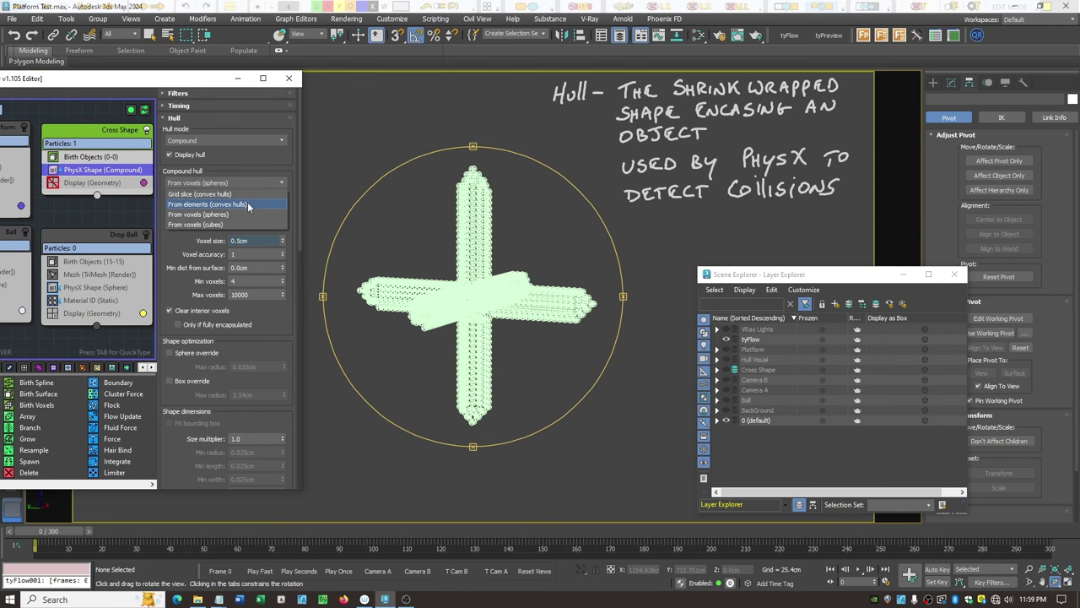
pyautogui.click(247, 204)
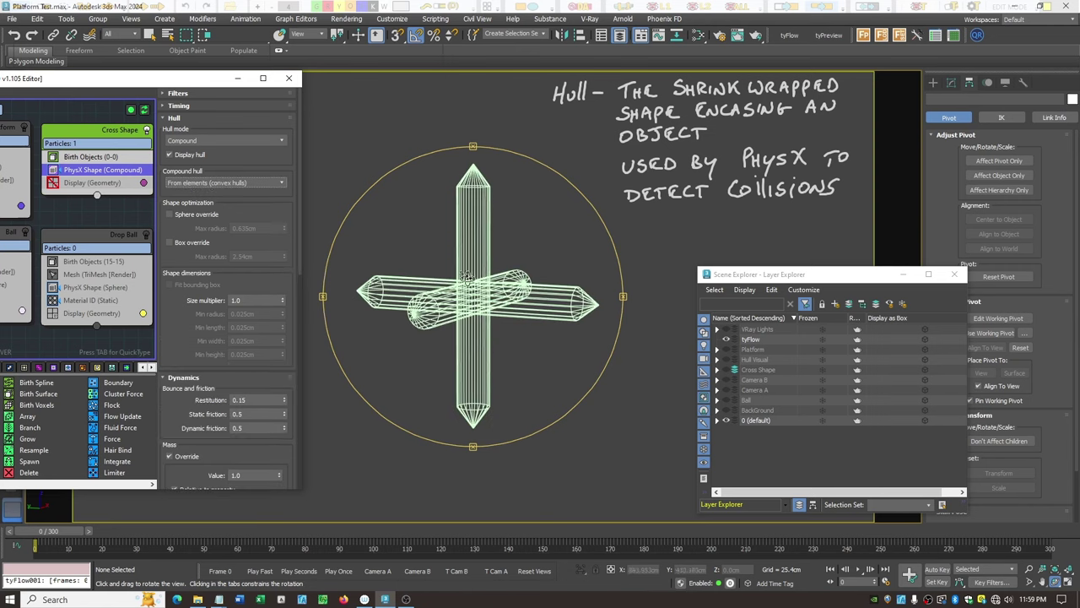
pyautogui.moveTo(468, 279)
pyautogui.mouseDown()
pyautogui.moveTo(498, 282)
pyautogui.moveTo(468, 284)
pyautogui.mouseUp()
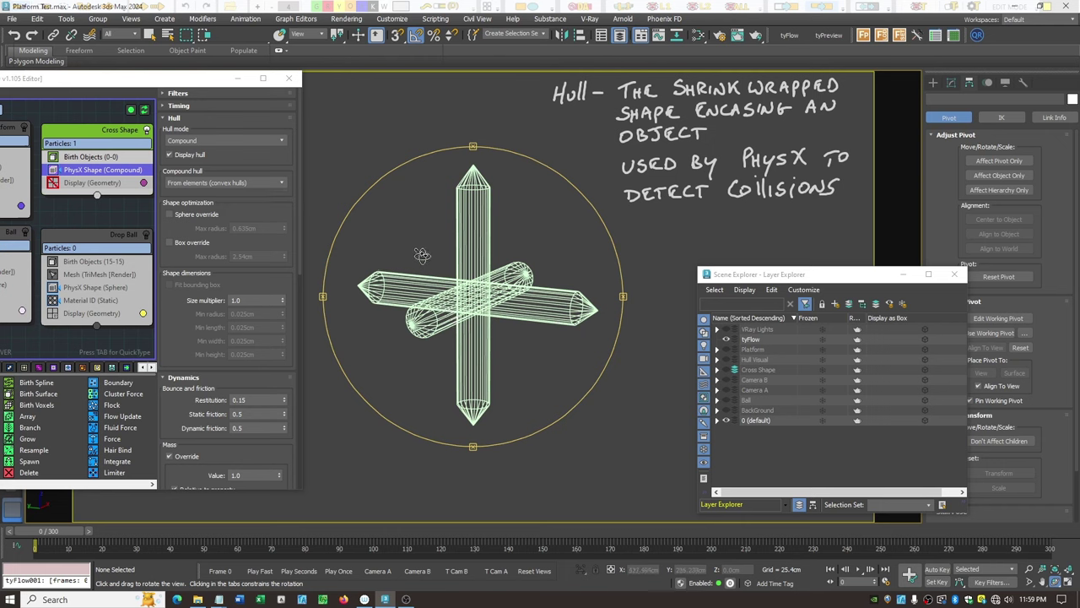
pyautogui.moveTo(419, 259); pyautogui.dragTo(440, 283)
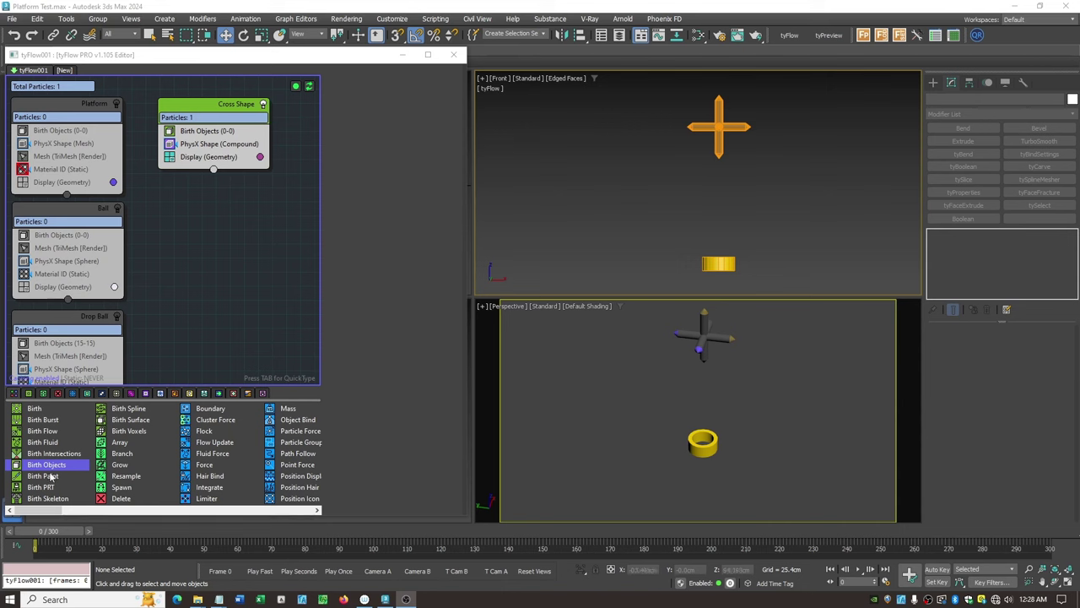
# Step: Create a new event with a Birth Objects operator below Cross Shape and add the yellow tube as its object
pyautogui.moveTo(51, 465); pyautogui.dragTo(201, 218)
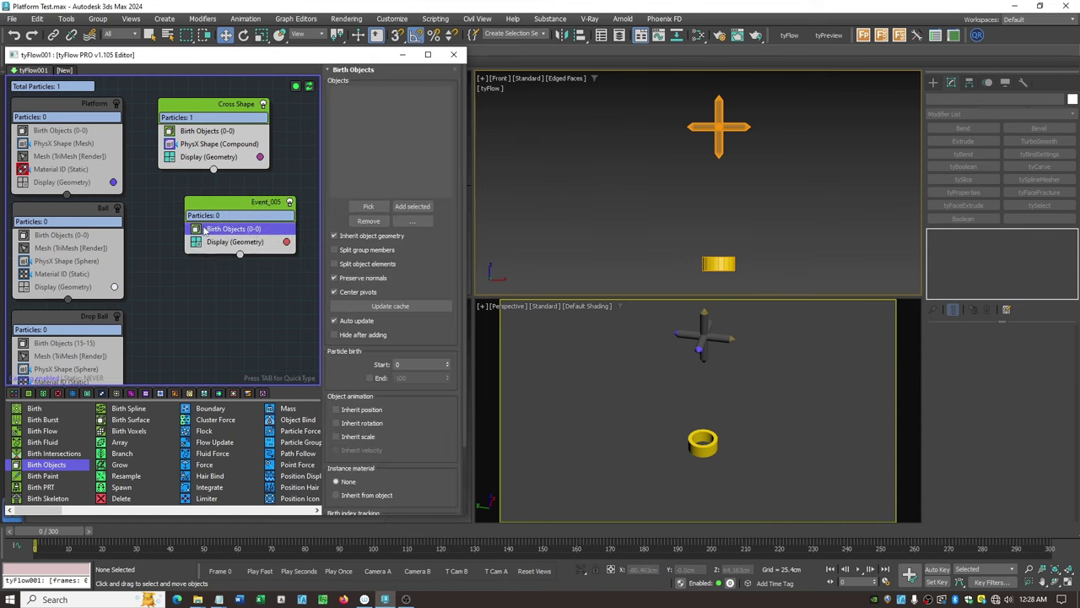
pyautogui.click(384, 207)
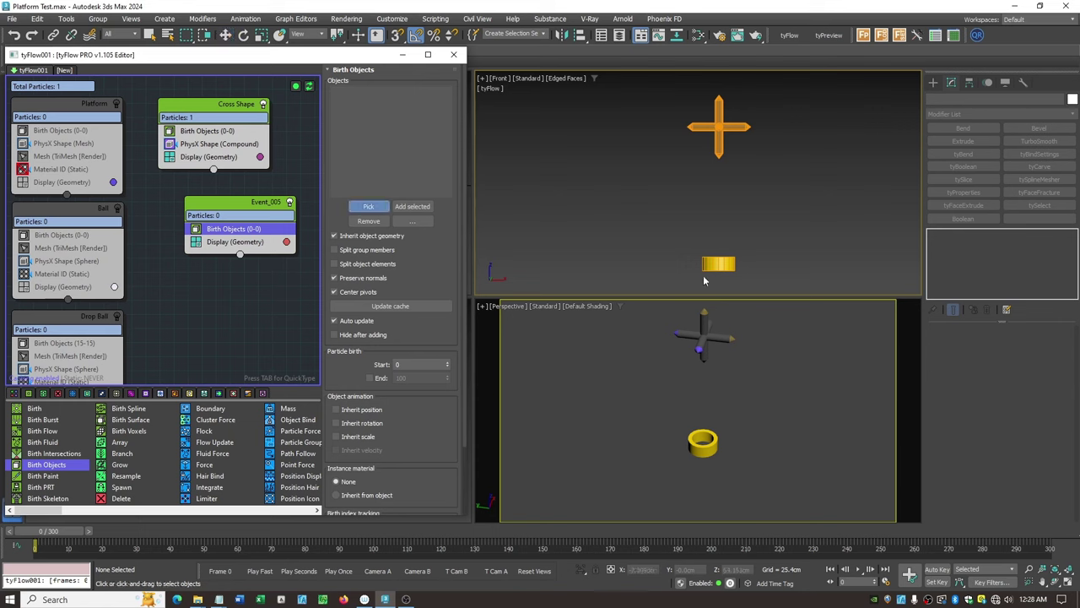
pyautogui.click(713, 265)
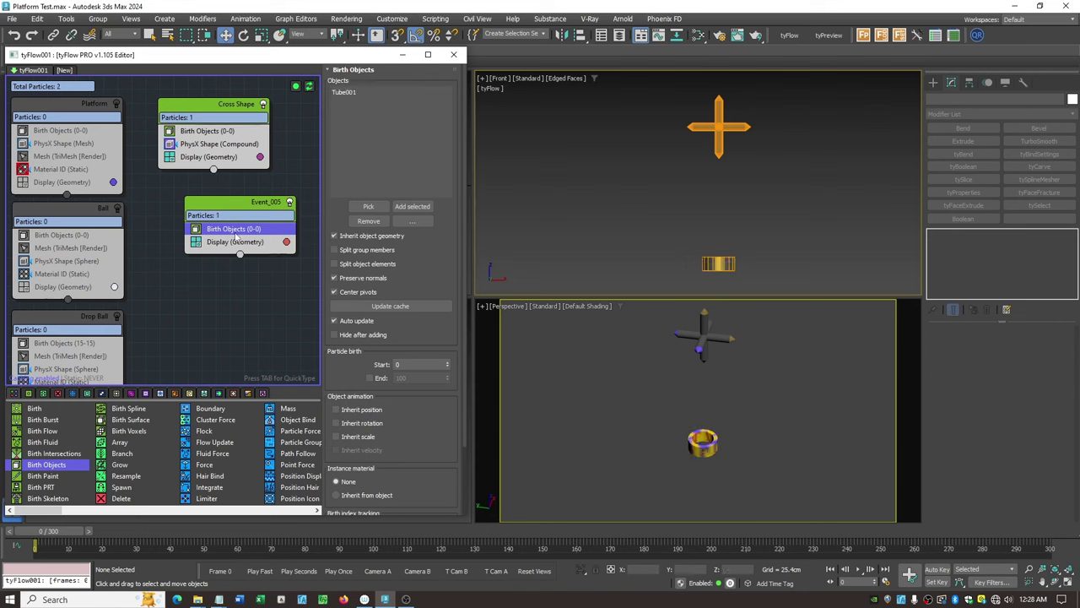
# Step: Add a PhysX Shape operator to the tube's event and set its hull mode to Mesh
pyautogui.press('Tab')
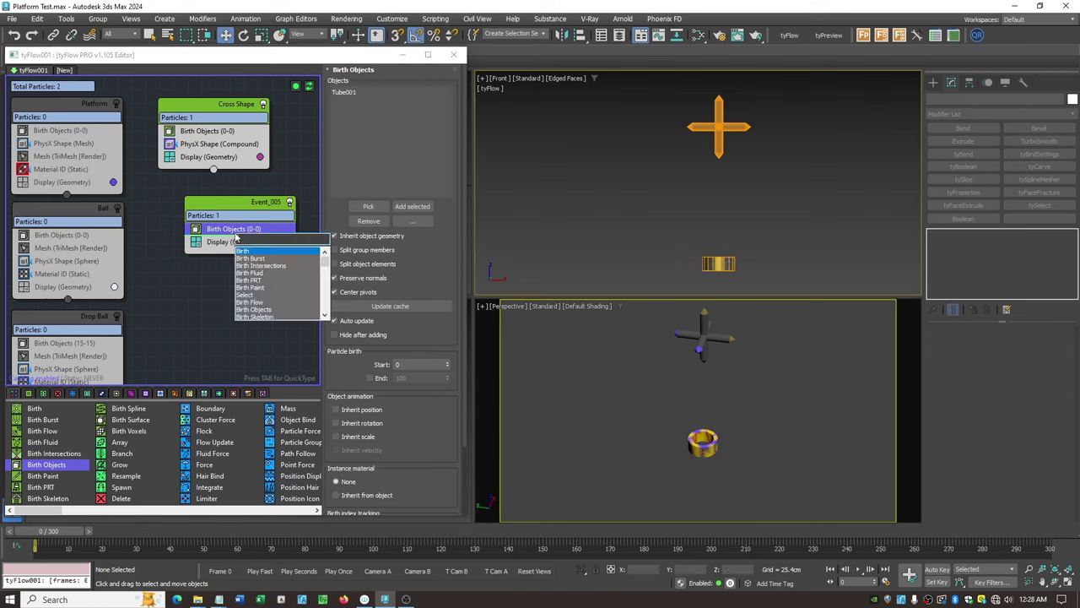
pyautogui.write('phy')
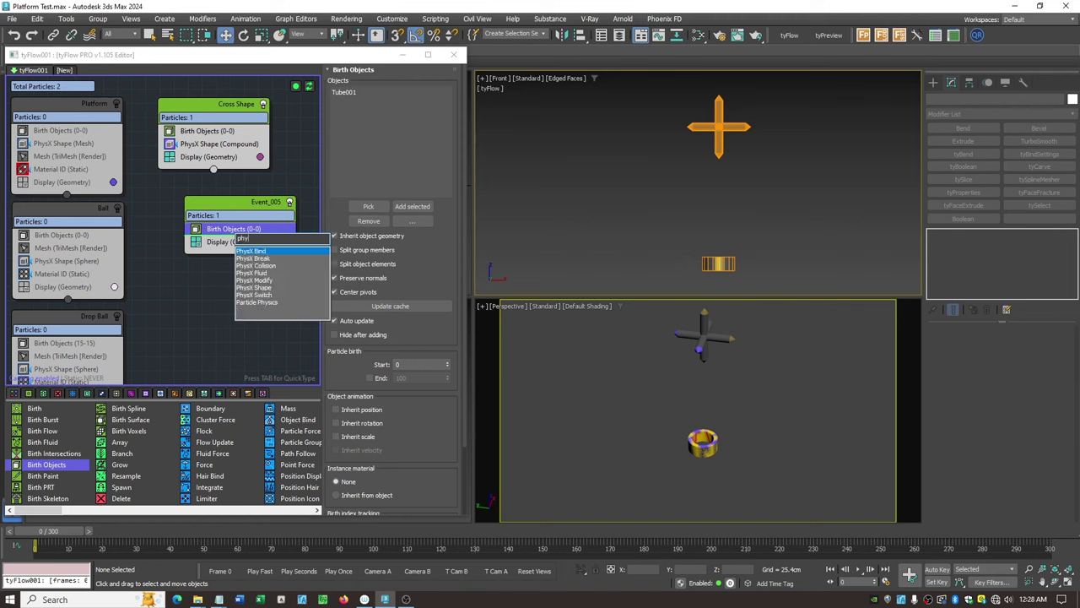
pyautogui.click(264, 288)
pyautogui.click(440, 114)
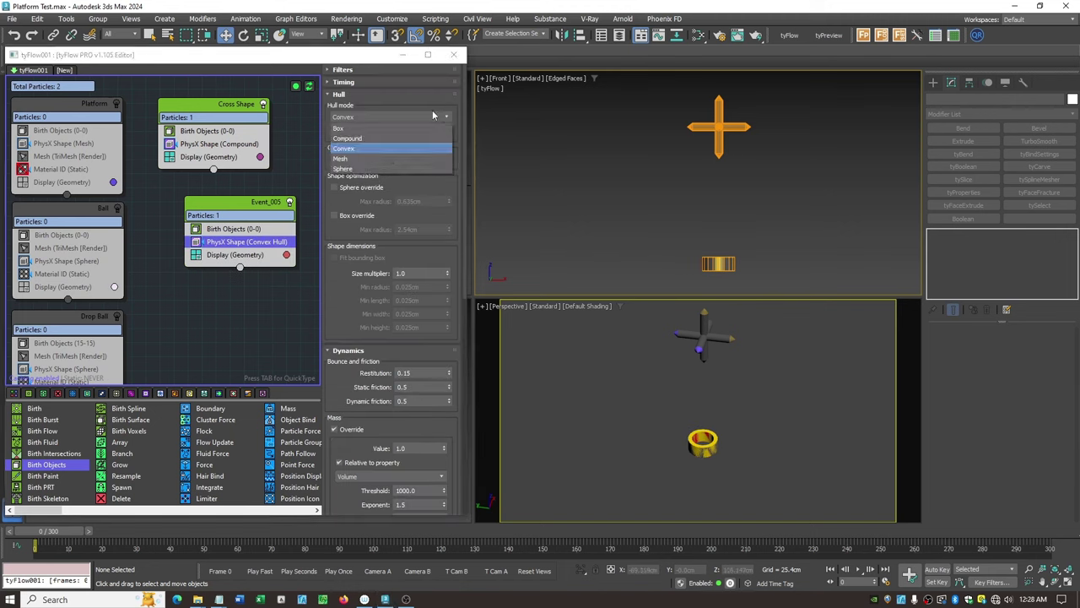
pyautogui.click(369, 158)
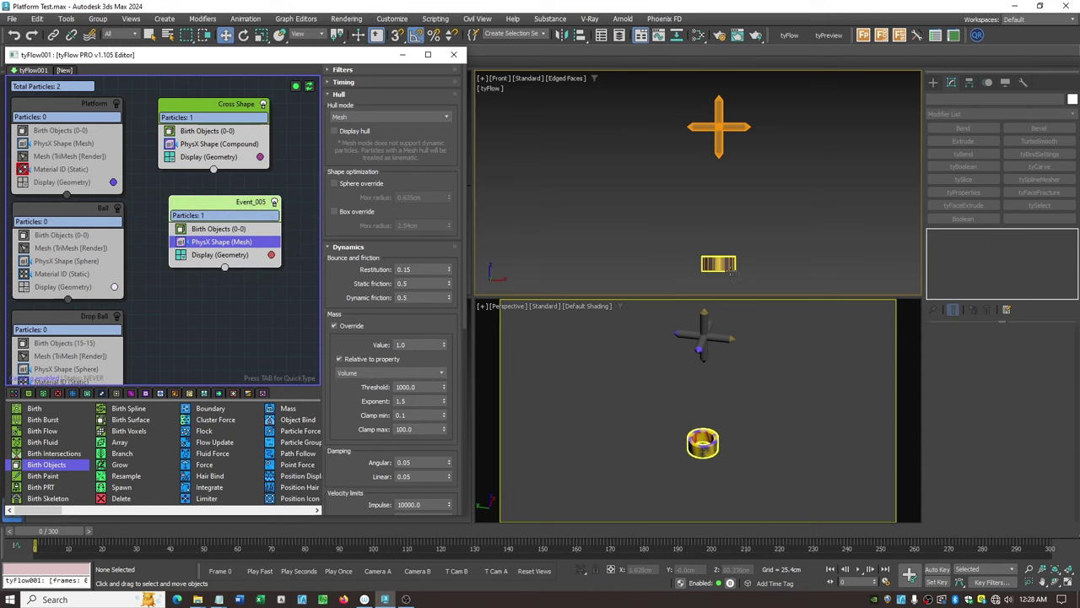
# Step: Scrub the timeline to examine how the cross shape meets the tube
pyautogui.moveTo(72, 530); pyautogui.dragTo(354, 529)
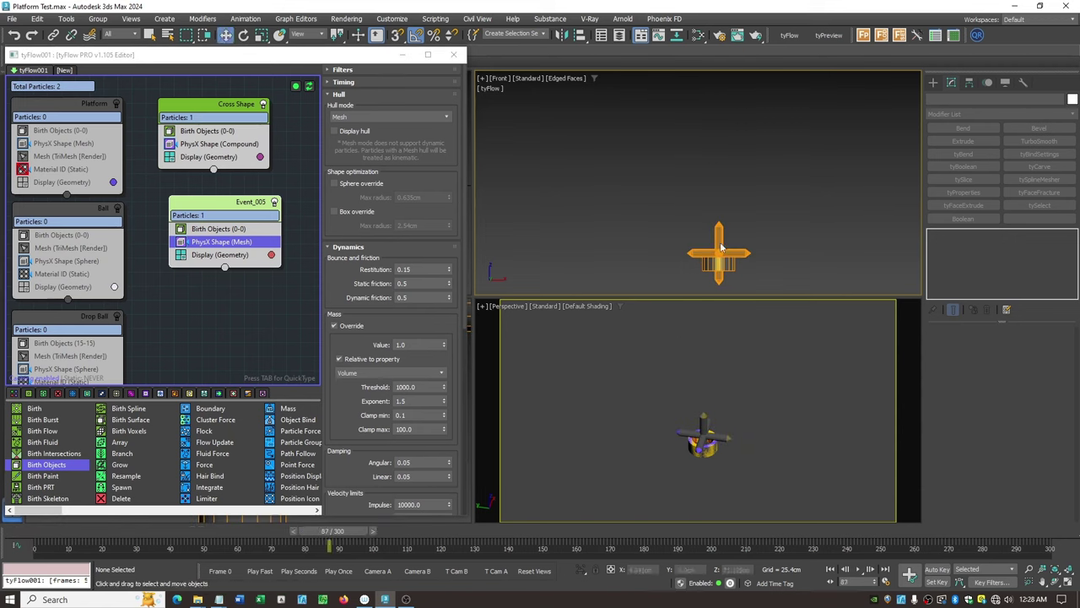
pyautogui.press('w')
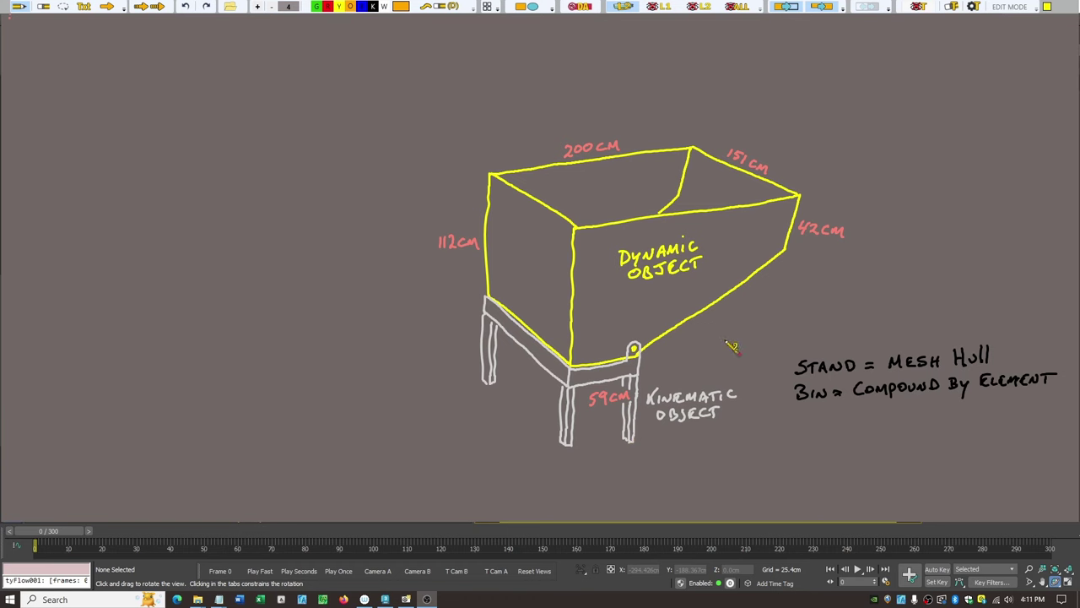
# Step: Draw a curved orange arrow from beneath the bin downward on the sketch to indicate its tipping direction
pyautogui.moveTo(710, 316)
pyautogui.mouseDown()
pyautogui.moveTo(742, 333)
pyautogui.moveTo(770, 413)
pyautogui.moveTo(781, 408)
pyautogui.mouseUp()
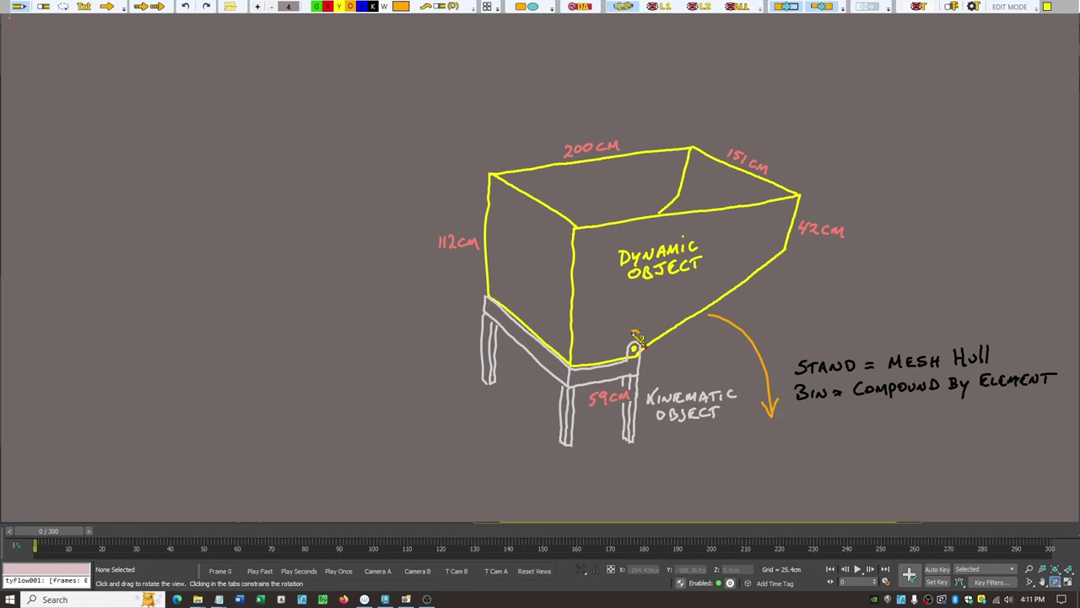
# Step: Circle the pivot joint between bin and stand in orange on the sketch and clear the sketch from the screen
pyautogui.moveTo(637, 338)
pyautogui.mouseDown()
pyautogui.moveTo(645, 363)
pyautogui.moveTo(613, 355)
pyautogui.mouseUp()
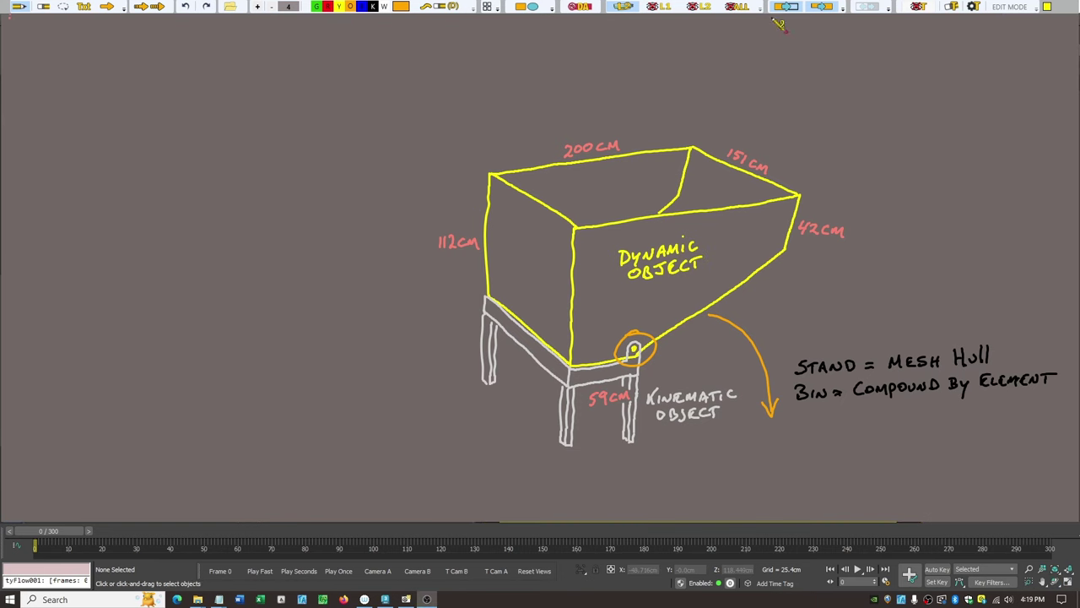
pyautogui.click(743, 8)
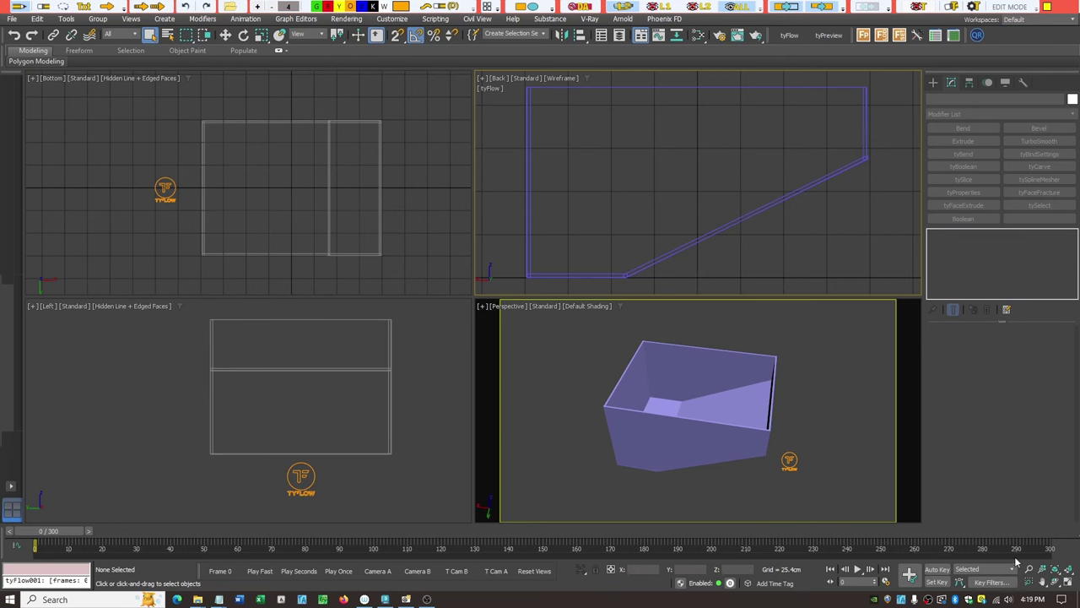
# Step: Select all the bin's panels and convert them to Editable Poly
pyautogui.click(1055, 581)
pyautogui.moveTo(737, 374); pyautogui.dragTo(732, 396)
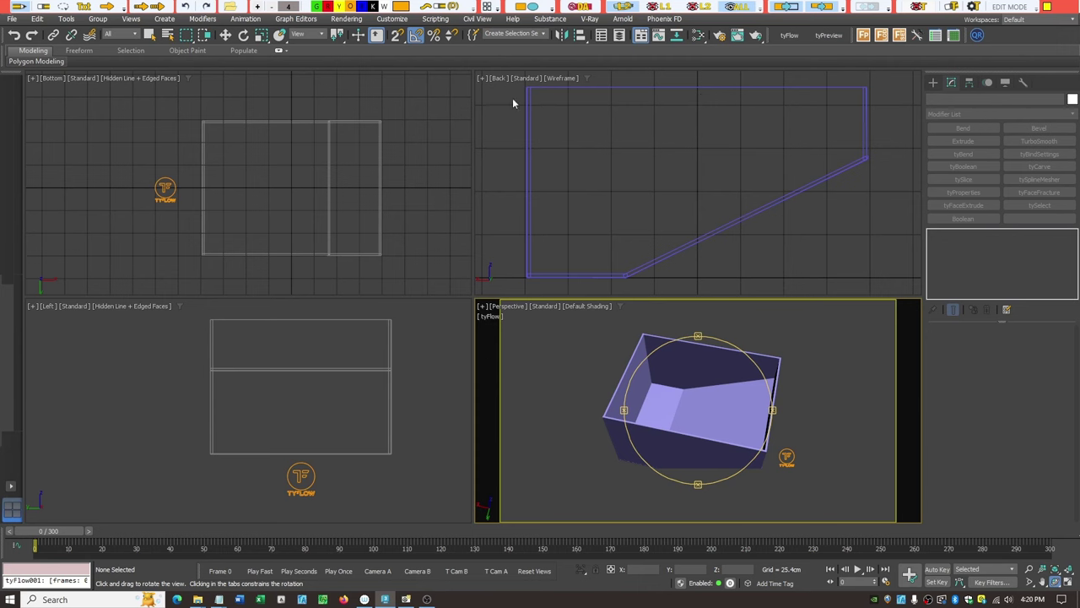
pyautogui.rightClick(194, 108)
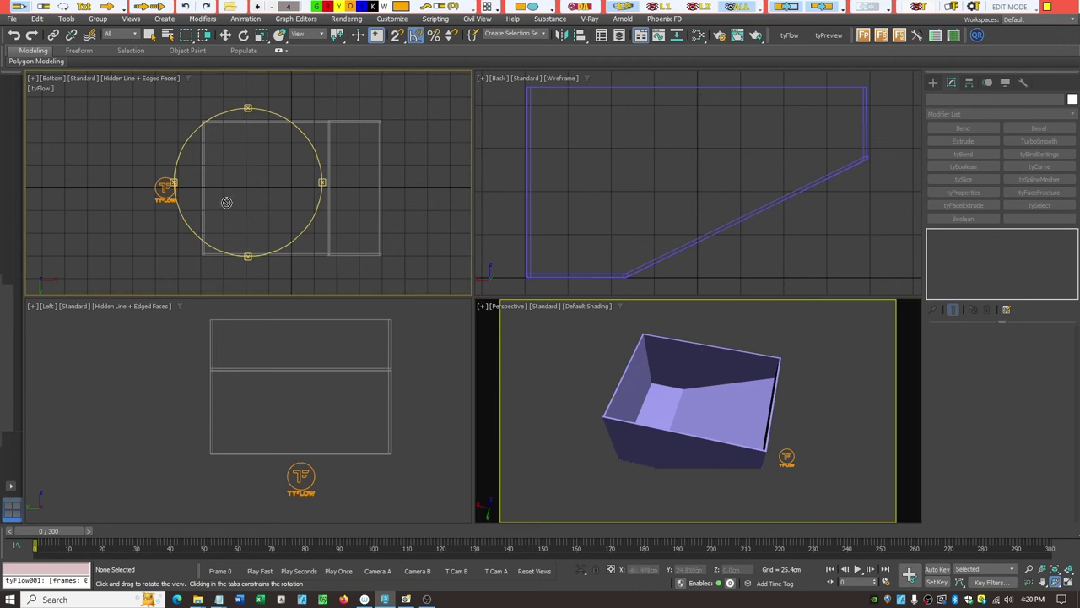
pyautogui.click(149, 35)
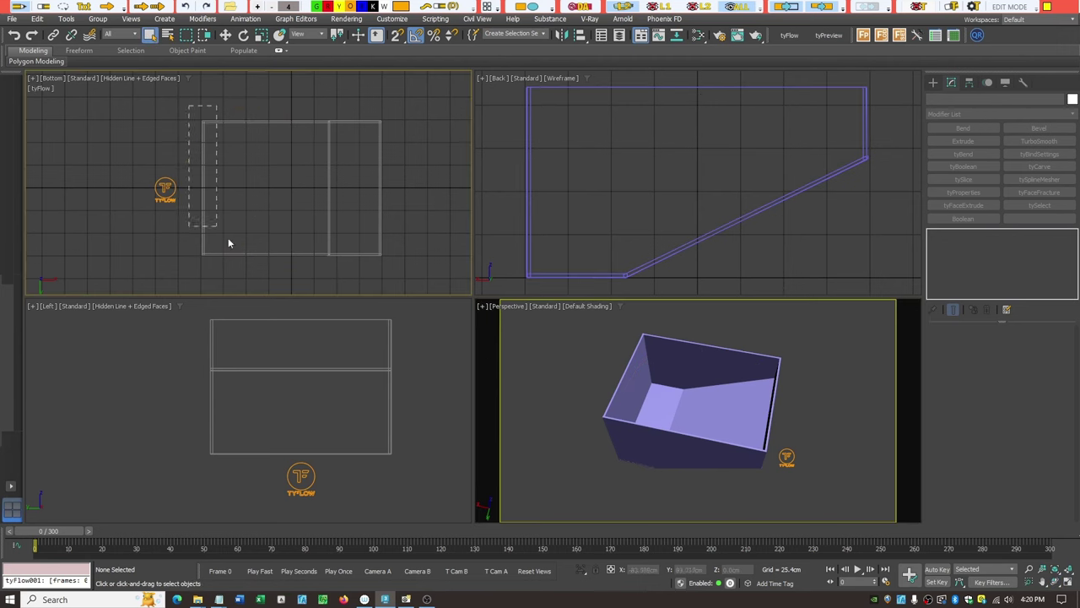
pyautogui.moveTo(441, 276); pyautogui.dragTo(442, 275)
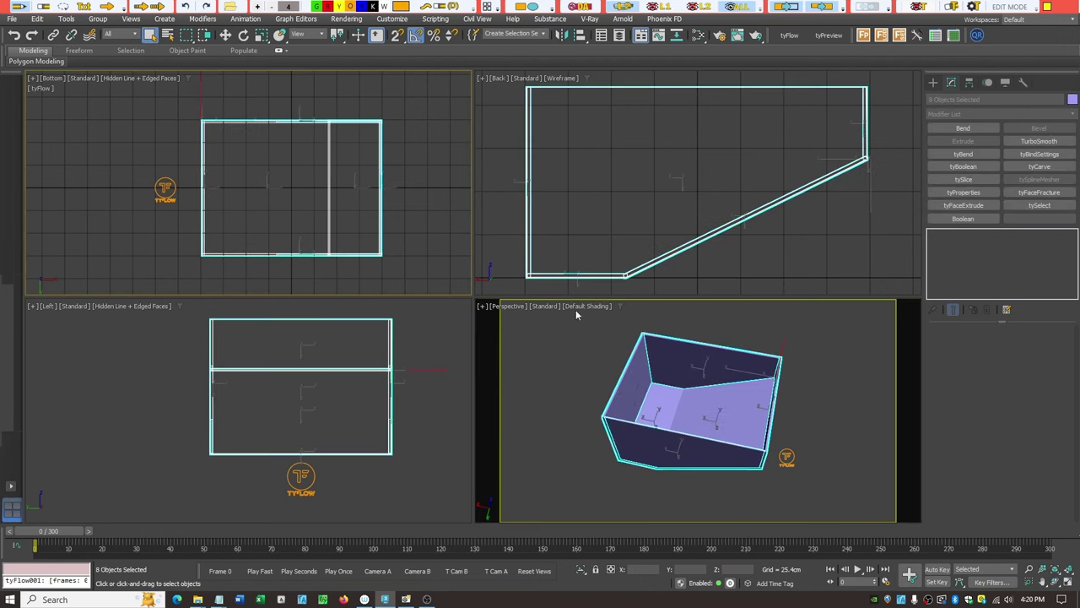
pyautogui.rightClick(381, 231)
pyautogui.moveTo(465, 371)
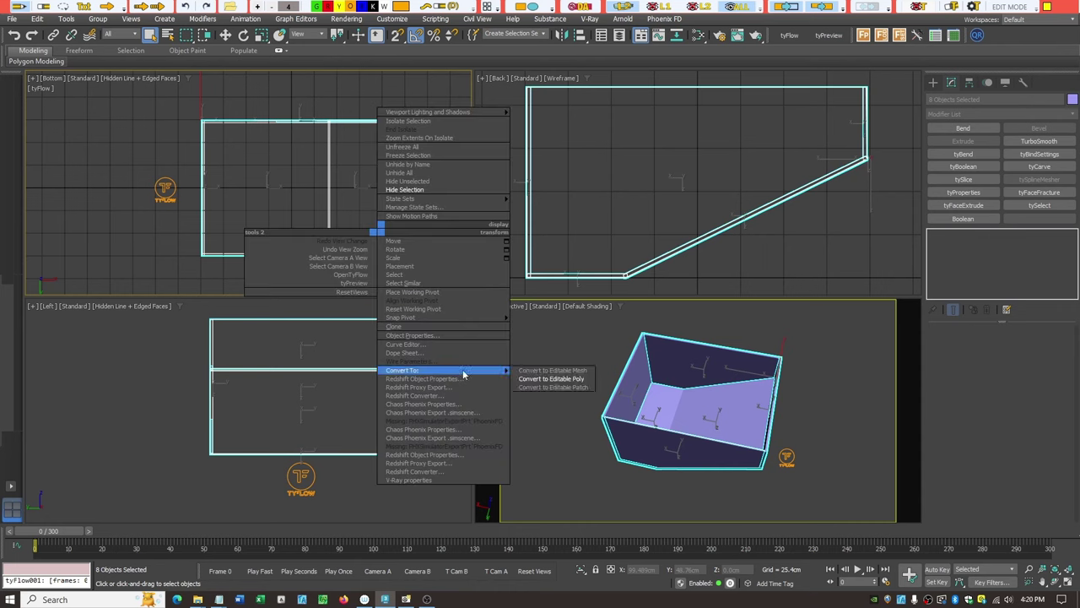
pyautogui.click(551, 379)
pyautogui.click(432, 211)
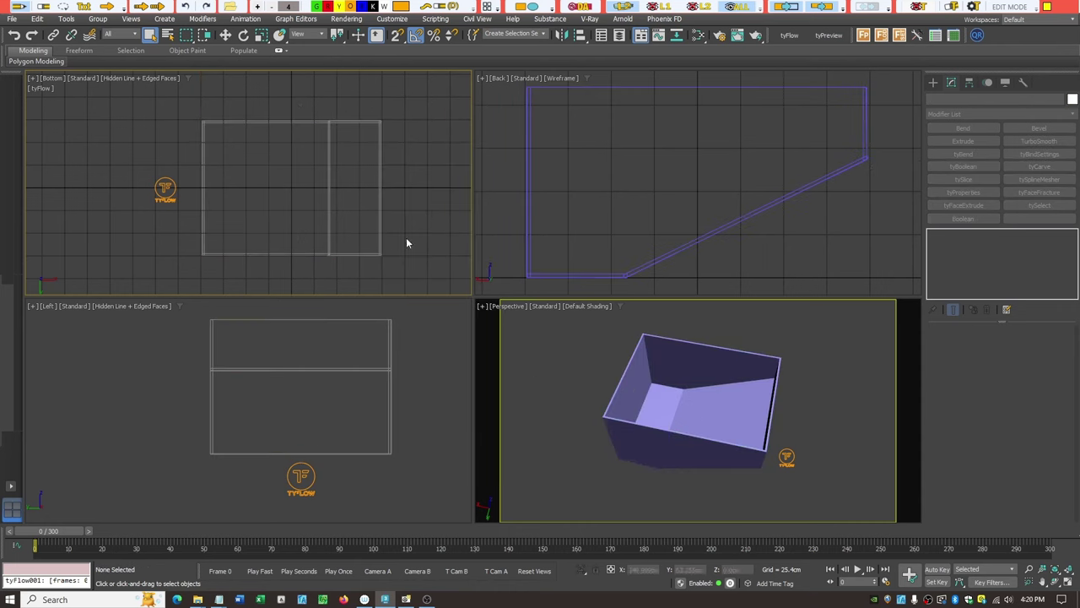
# Step: Attach the remaining bin panels to the bin's flat floor panel to form a single Editable Poly
pyautogui.click(663, 402)
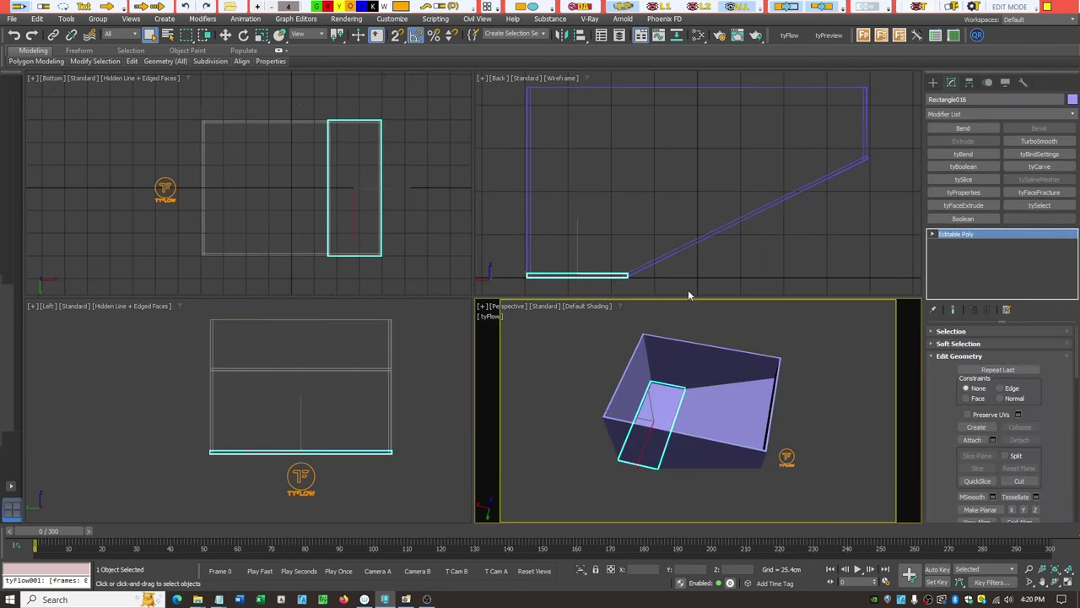
pyautogui.click(972, 440)
pyautogui.click(649, 376)
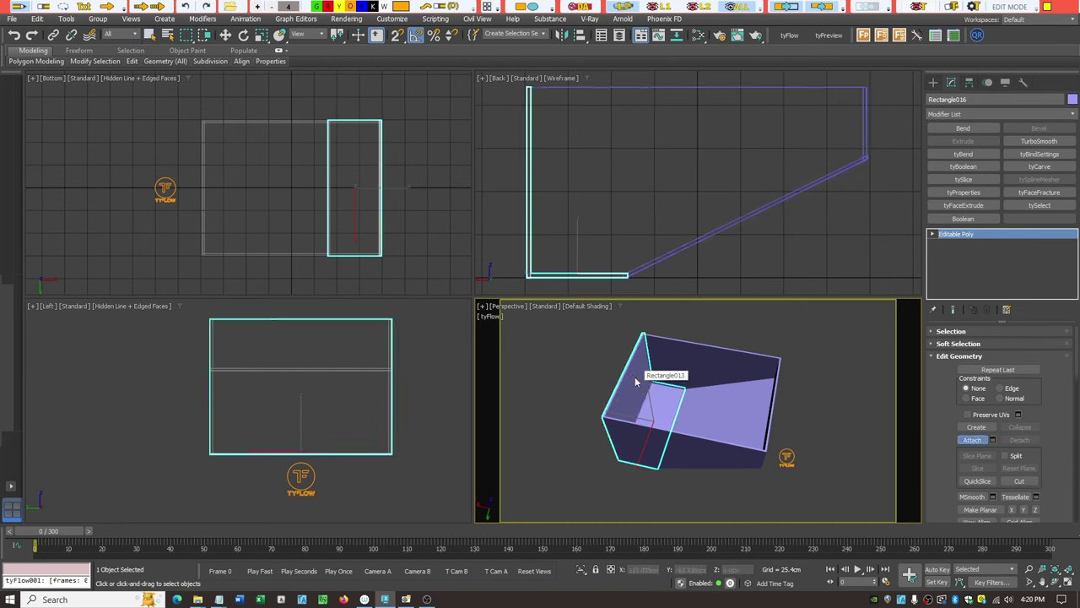
pyautogui.click(735, 368)
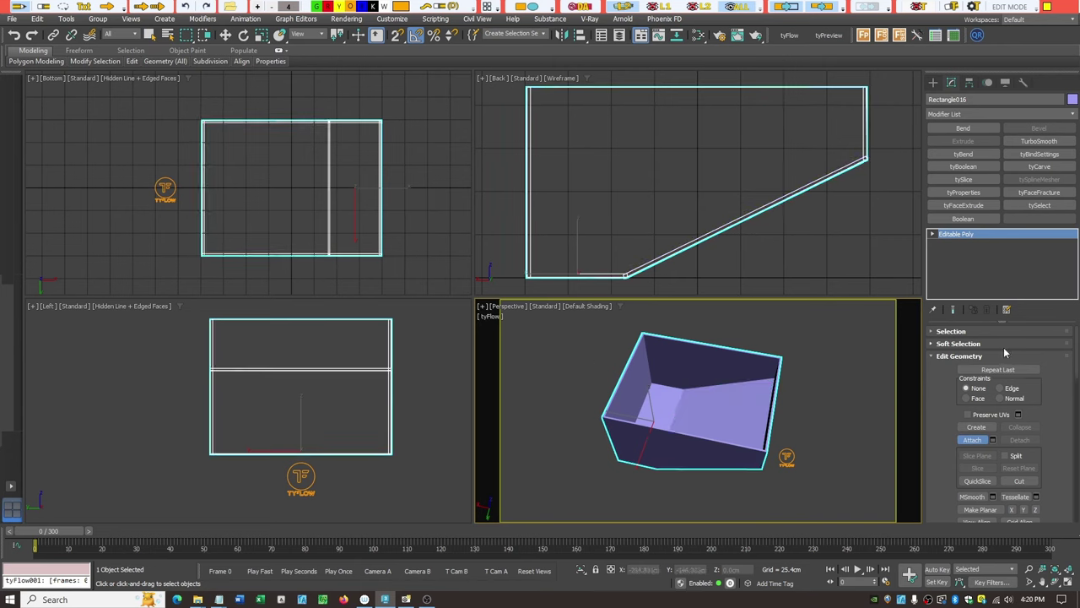
pyautogui.click(972, 439)
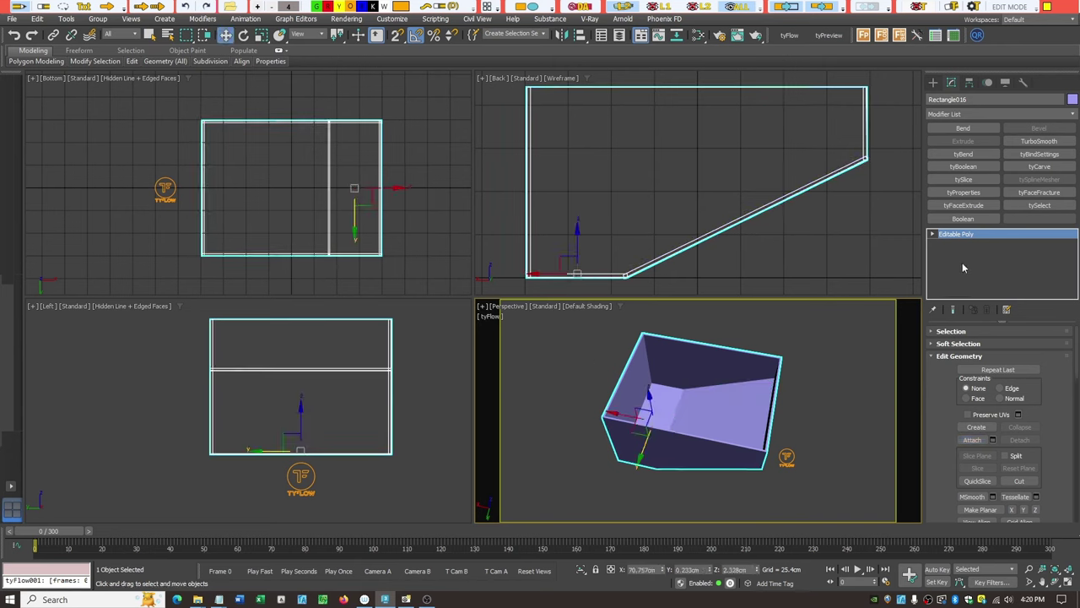
pyautogui.click(964, 268)
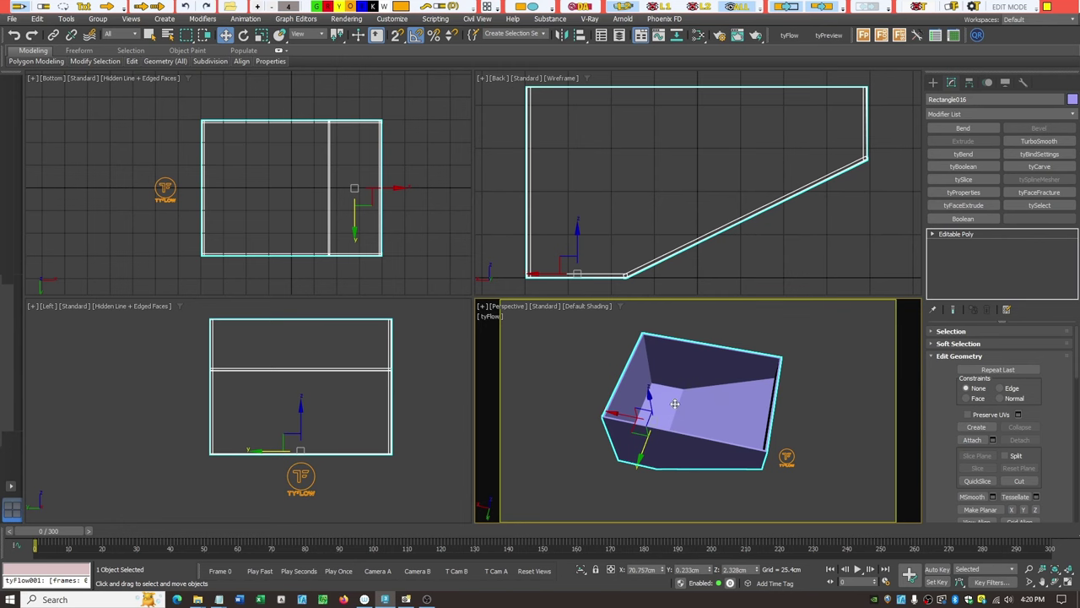
pyautogui.click(873, 333)
pyautogui.click(643, 460)
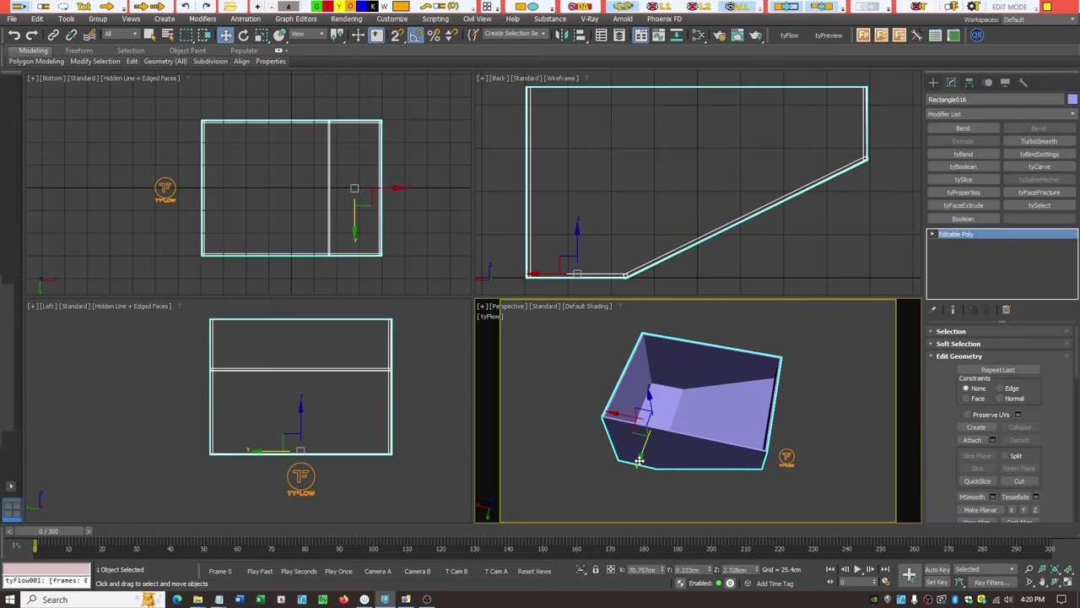
pyautogui.moveTo(639, 460)
pyautogui.mouseDown()
pyautogui.moveTo(639, 449)
pyautogui.moveTo(639, 469)
pyautogui.moveTo(641, 456)
pyautogui.mouseUp()
# Step: Open the tyFlow001 editor, create an event with a Birth Objects operator, and pick the bin as its object
pyautogui.click(787, 457)
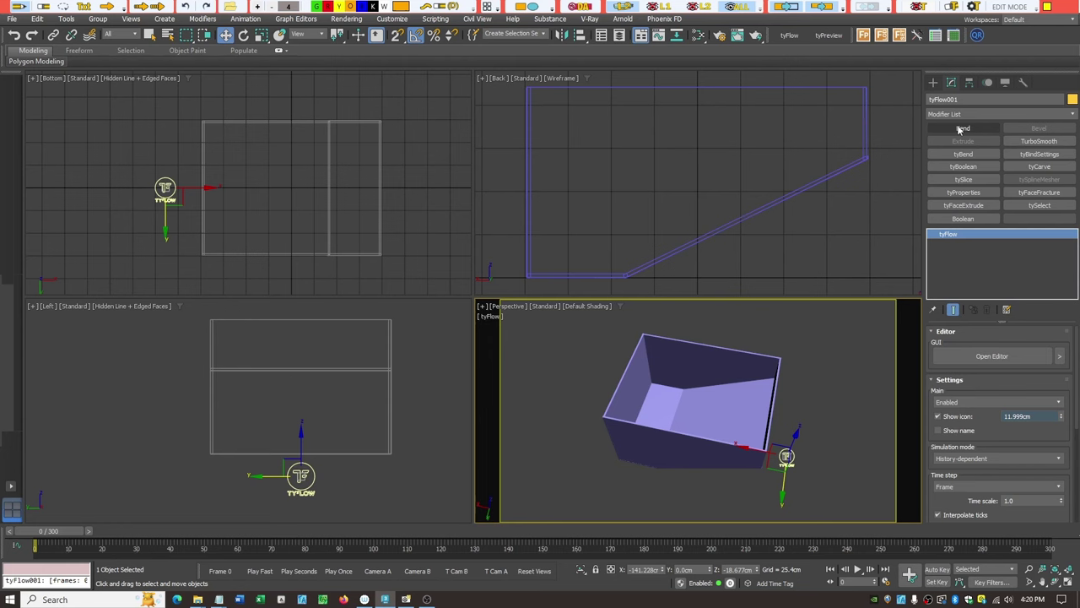
pyautogui.click(791, 37)
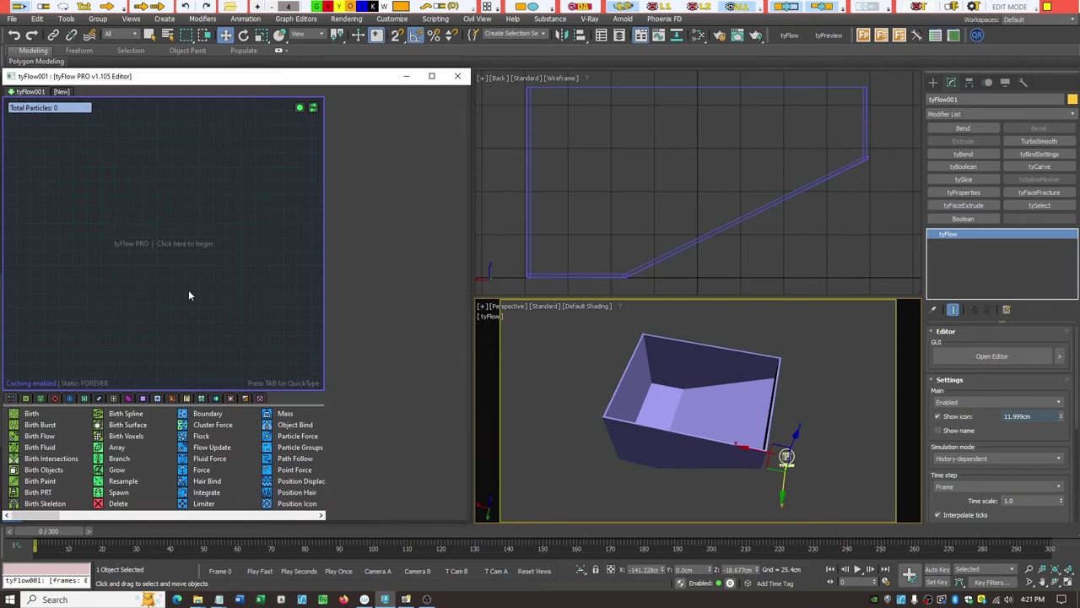
pyautogui.moveTo(51, 471); pyautogui.dragTo(44, 469)
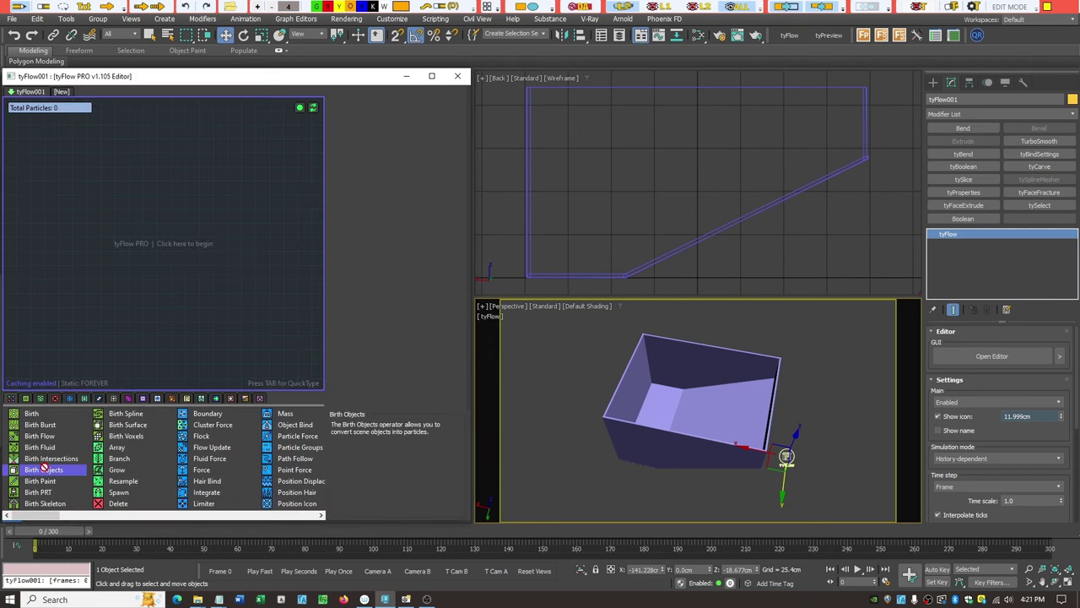
pyautogui.moveTo(119, 181); pyautogui.dragTo(79, 195)
pyautogui.click(372, 227)
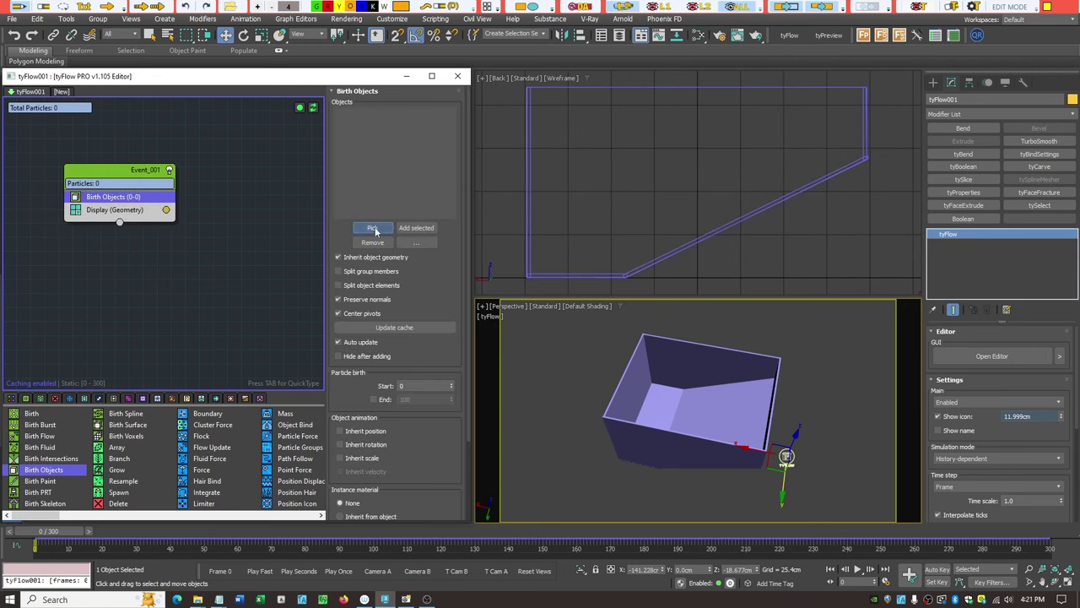
pyautogui.click(673, 441)
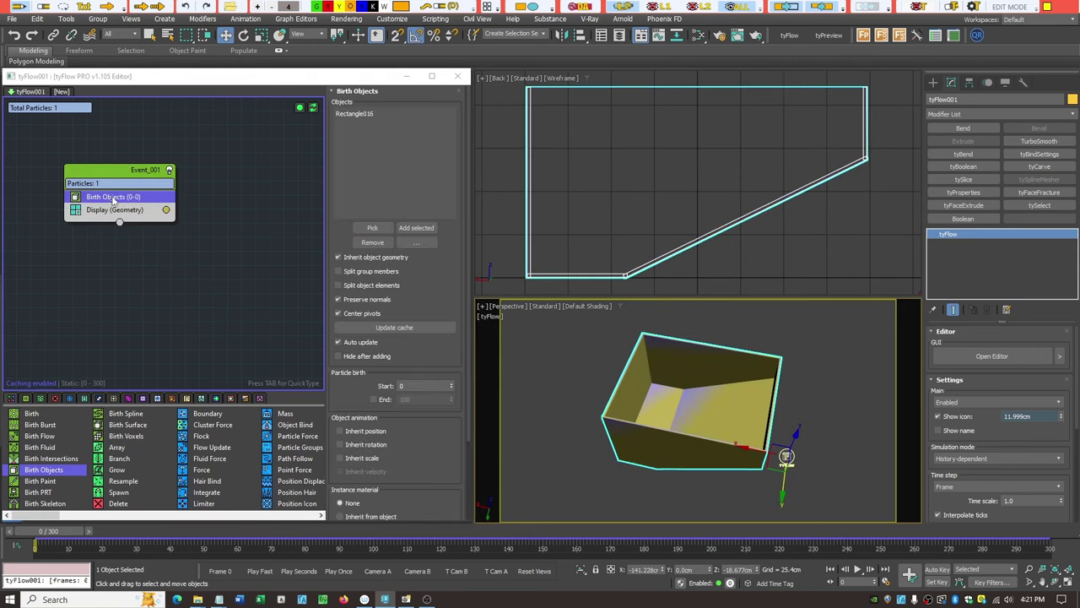
# Step: Add a PhysX Shape operator below Birth Objects in the bin's event
pyautogui.press('Tab')
pyautogui.write('P')
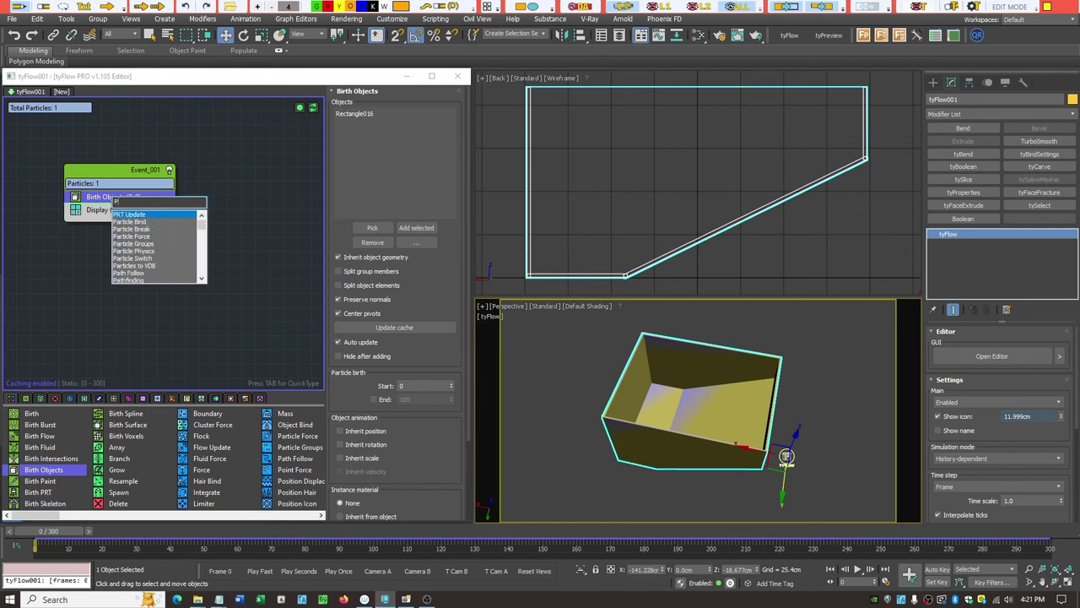
pyautogui.write('hys')
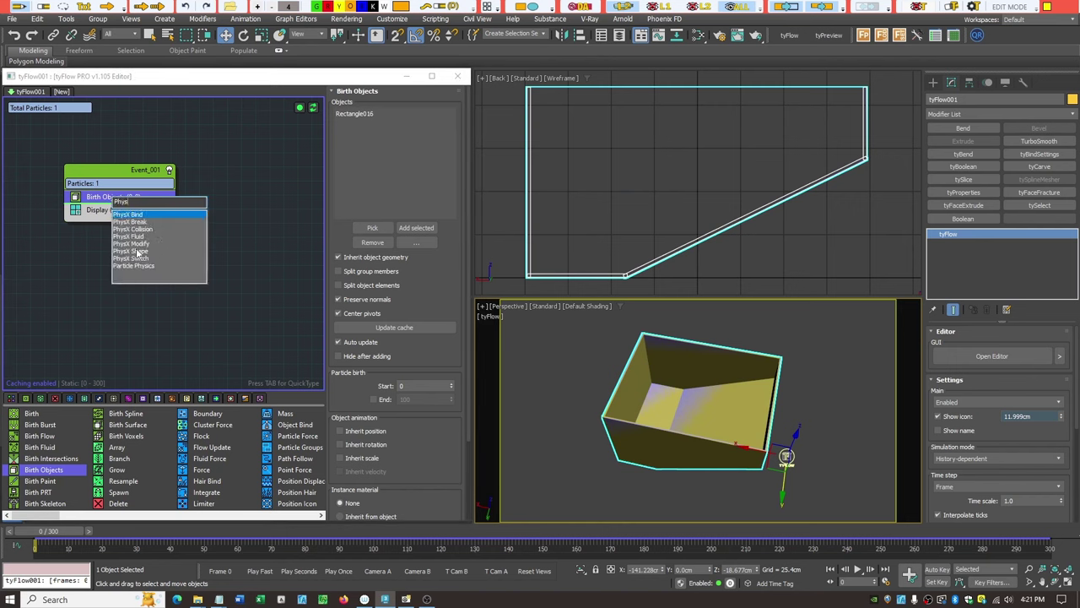
pyautogui.click(135, 250)
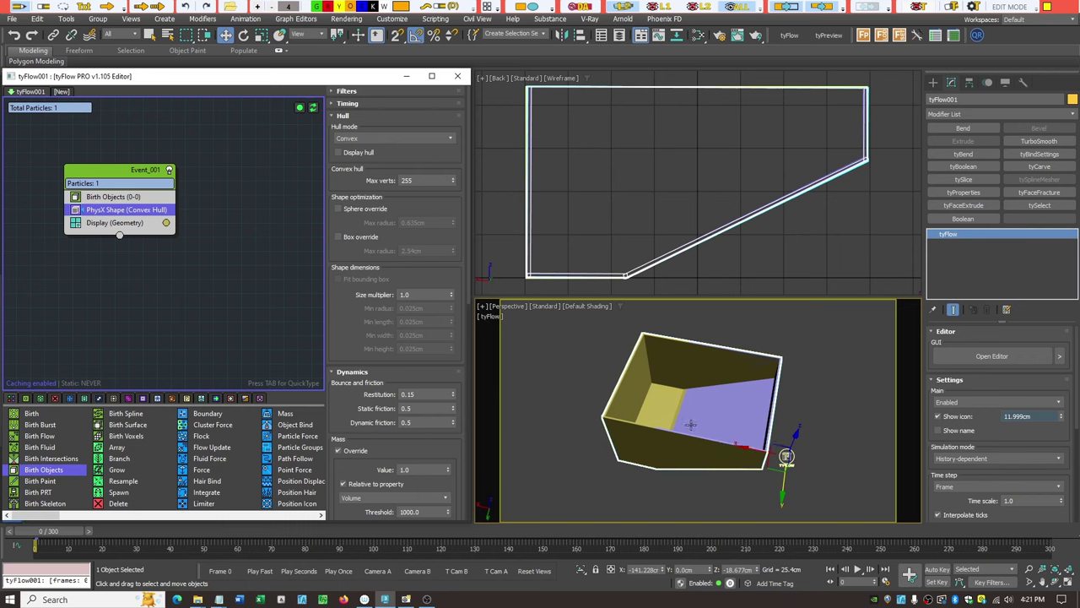
# Step: Set the PhysX Shape hull mode to Compound, built from elements (convex hulls), and enable Display hull
pyautogui.click(448, 139)
pyautogui.click(367, 160)
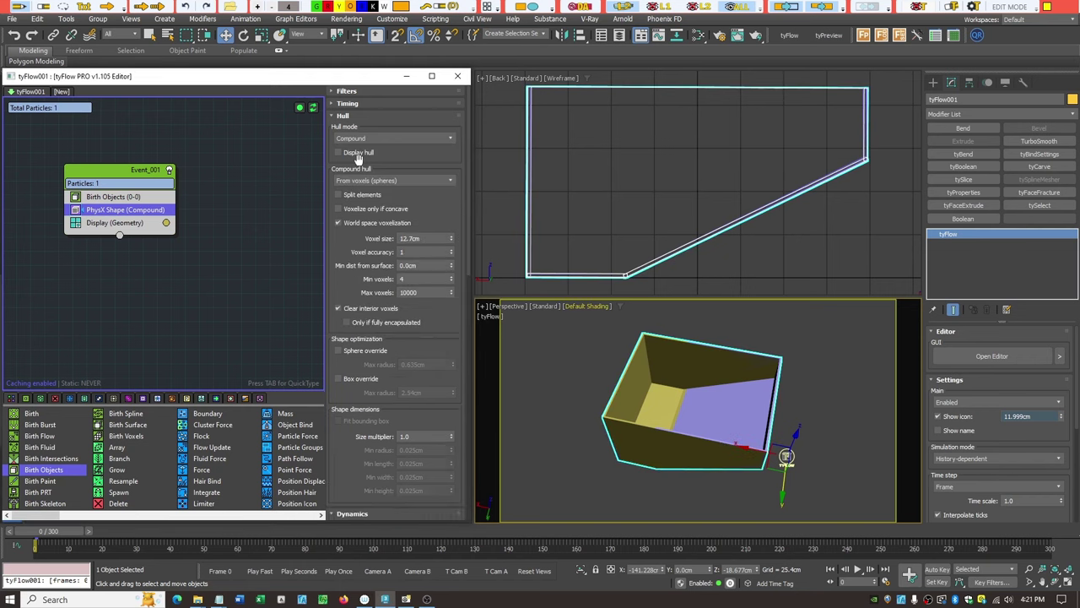
pyautogui.click(453, 181)
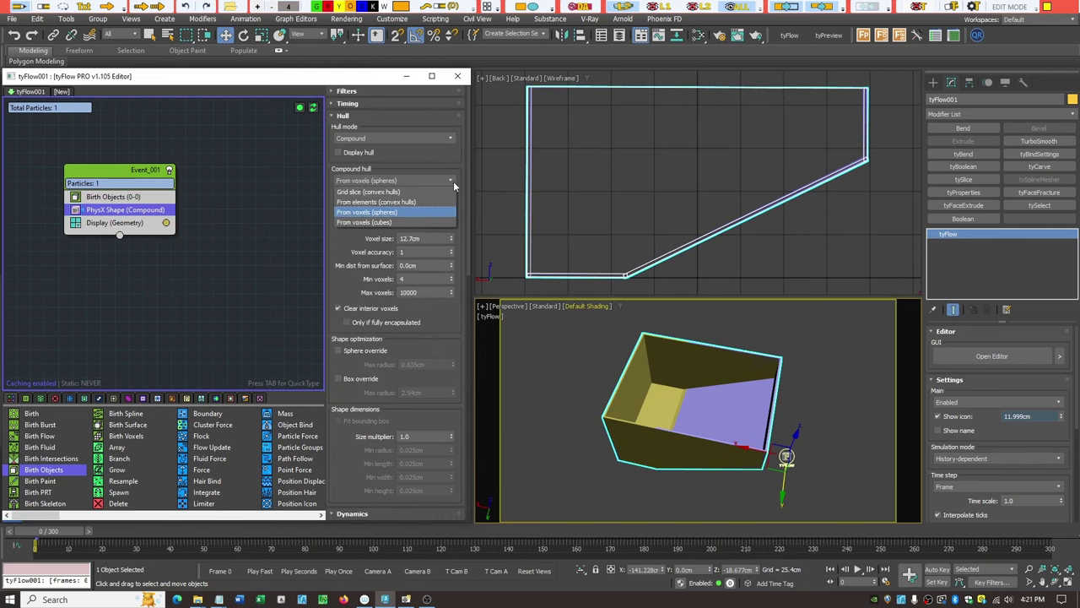
pyautogui.click(393, 202)
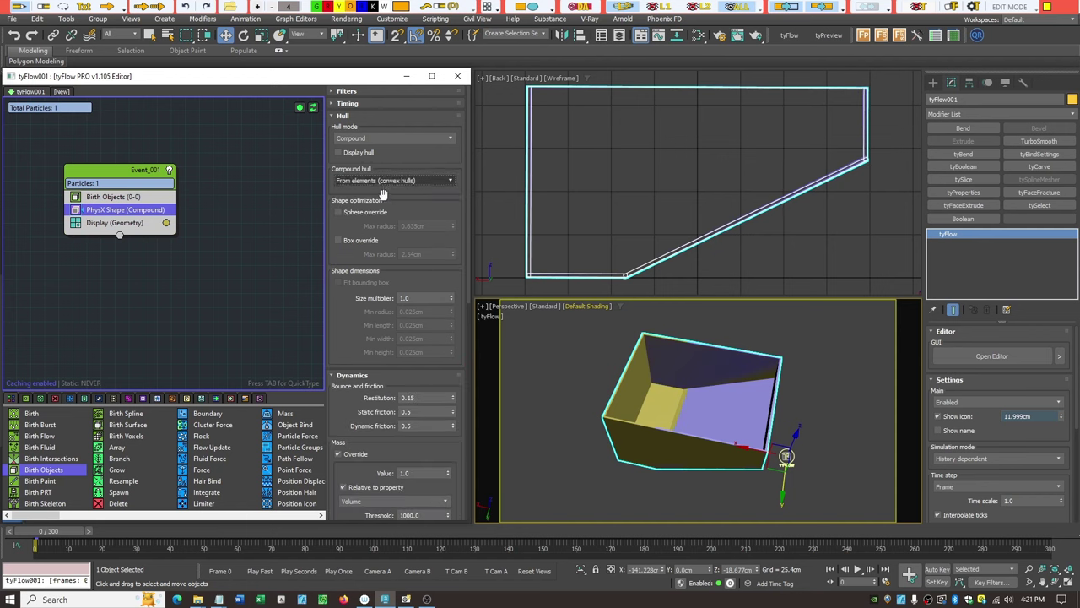
pyautogui.click(339, 153)
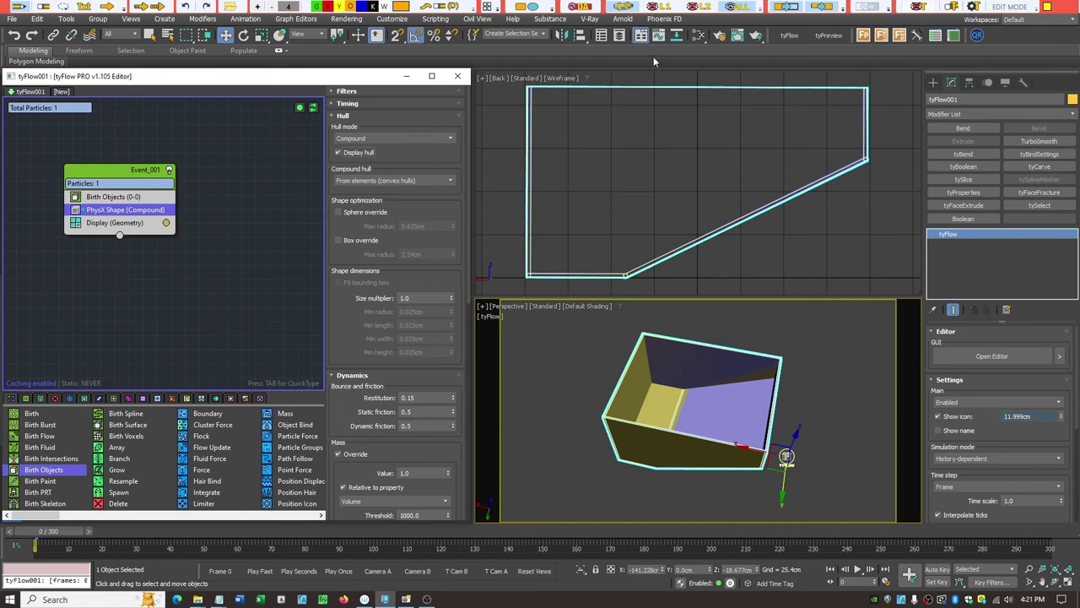
# Step: Hide the Bin layer and move tyFlow001 from it into the tyFlow layer
pyautogui.click(621, 35)
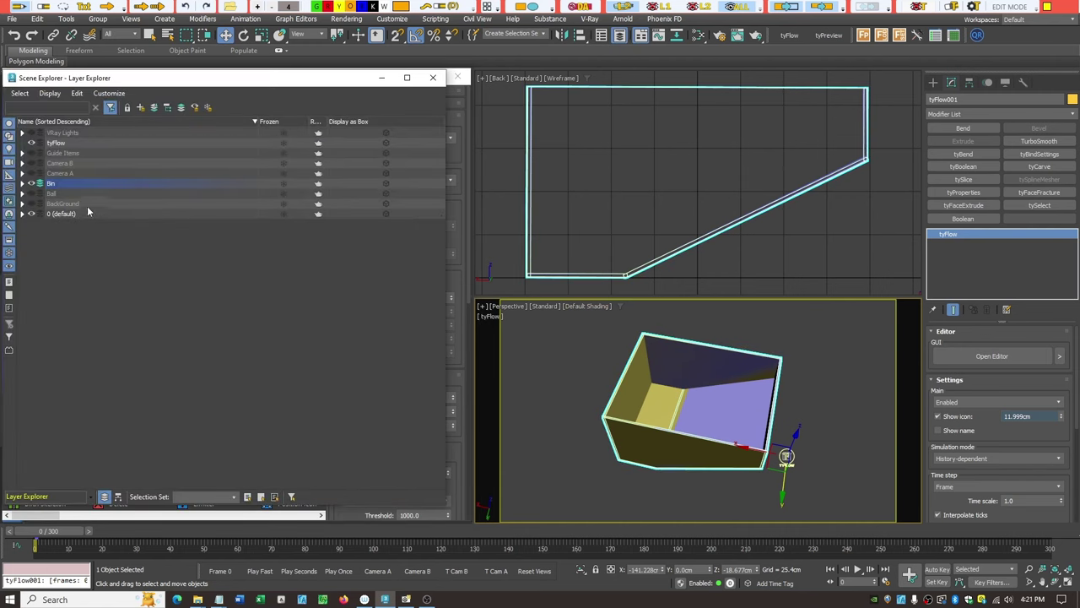
pyautogui.click(31, 183)
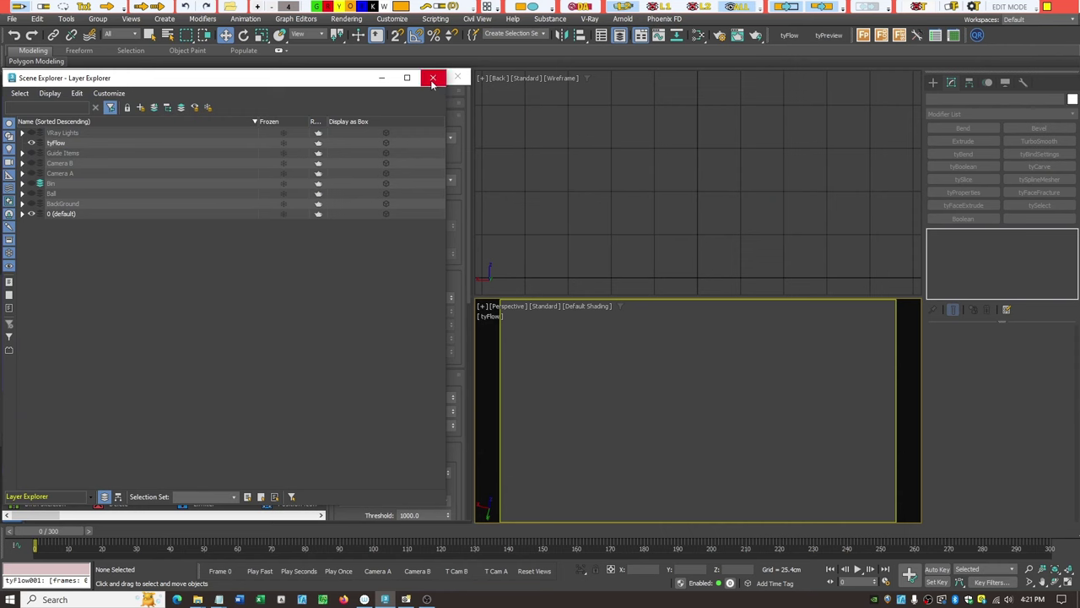
pyautogui.click(22, 184)
pyautogui.click(71, 193)
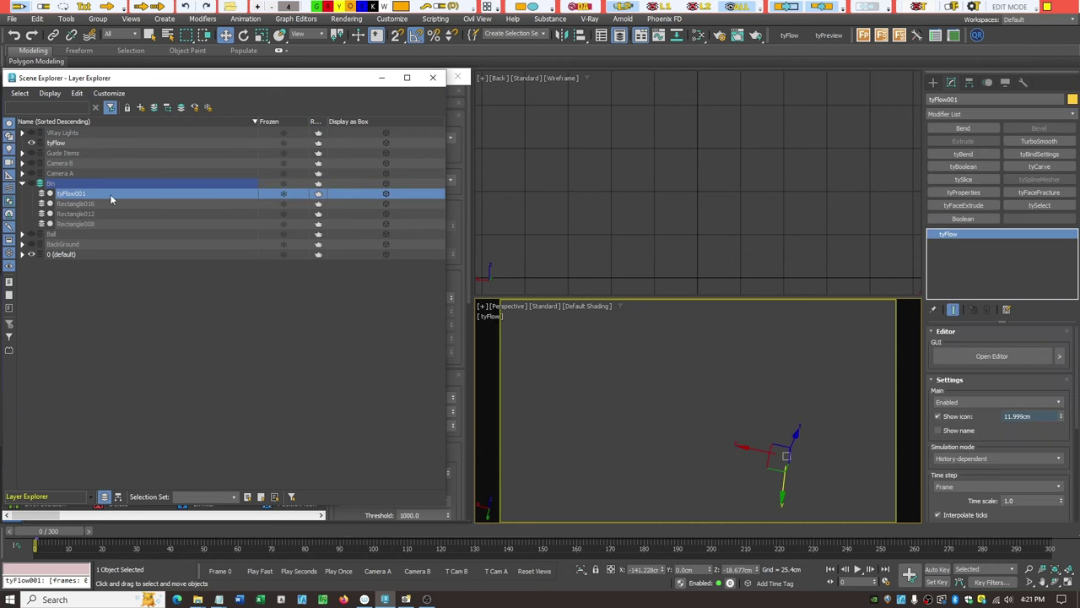
pyautogui.moveTo(84, 195); pyautogui.dragTo(57, 146)
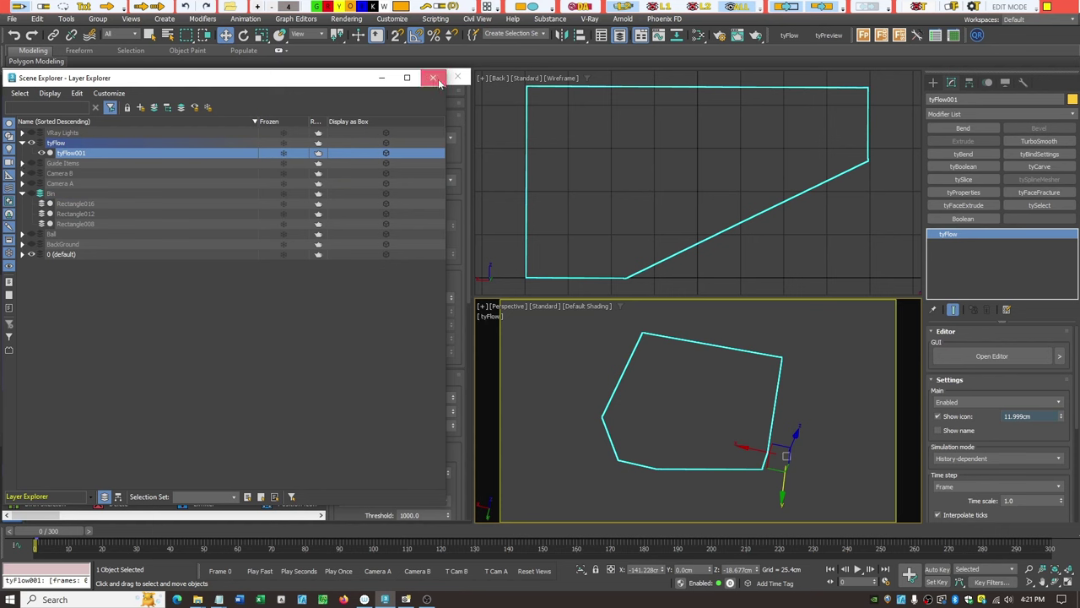
pyautogui.click(433, 78)
# Step: Examine the bin's compound hull from several angles and scrub the timeline
pyautogui.click(743, 330)
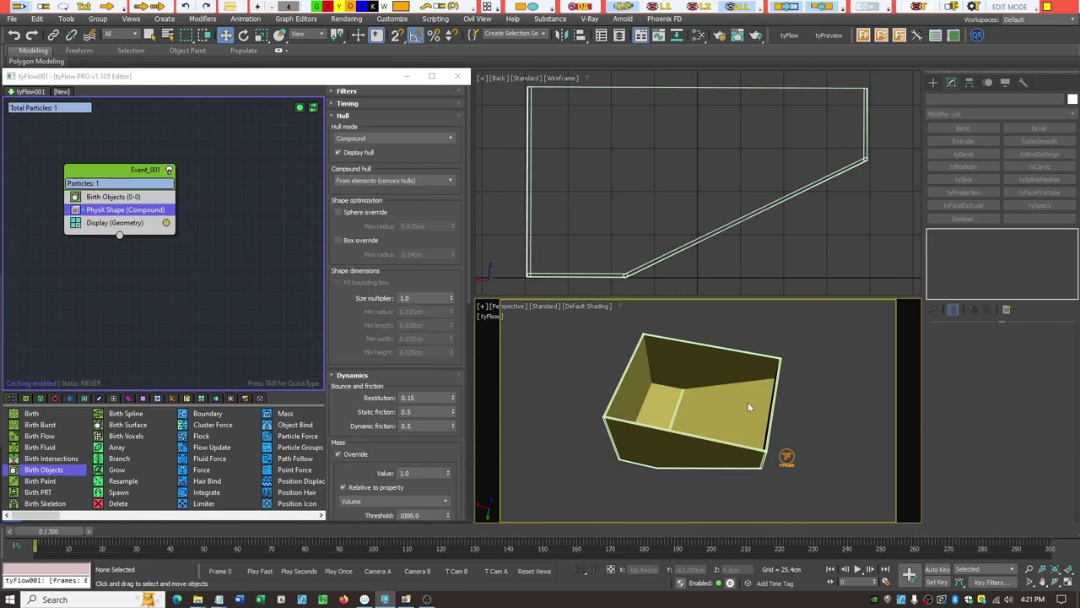
pyautogui.click(1054, 582)
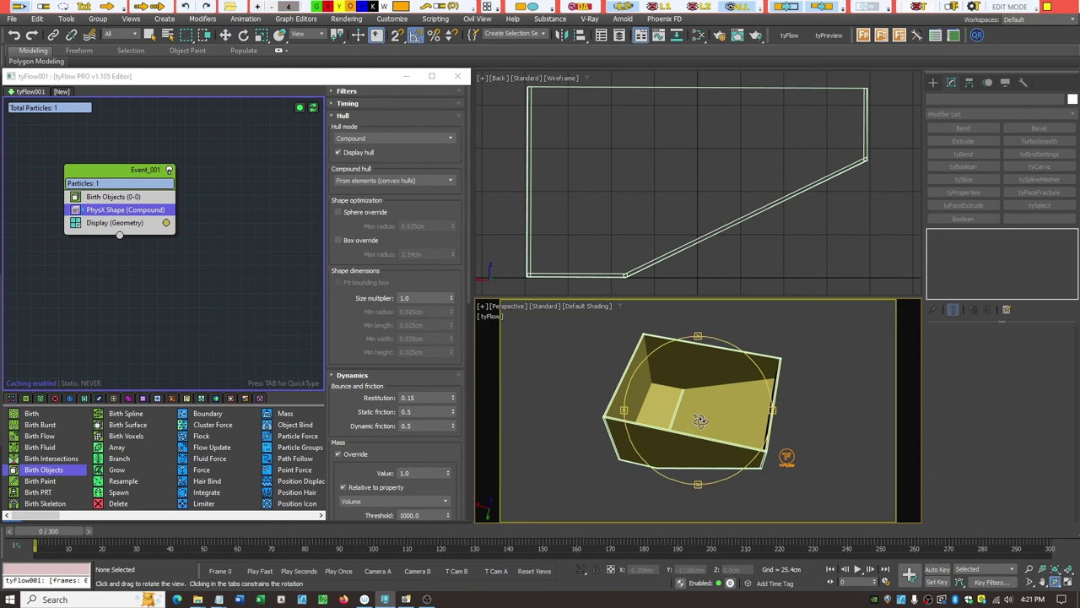
pyautogui.moveTo(700, 419); pyautogui.dragTo(683, 436)
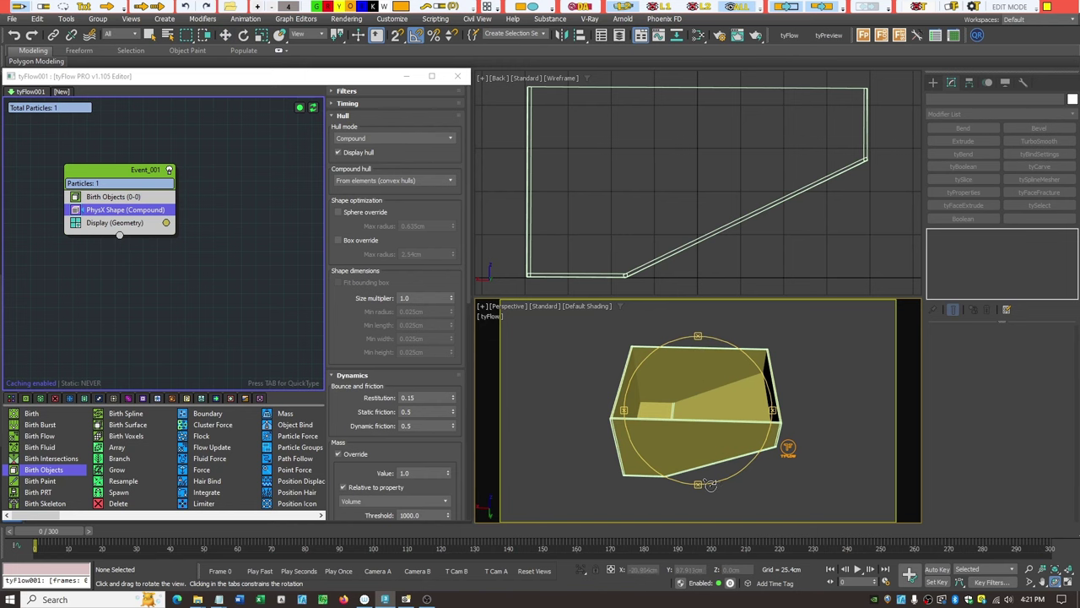
pyautogui.moveTo(709, 484); pyautogui.dragTo(697, 440)
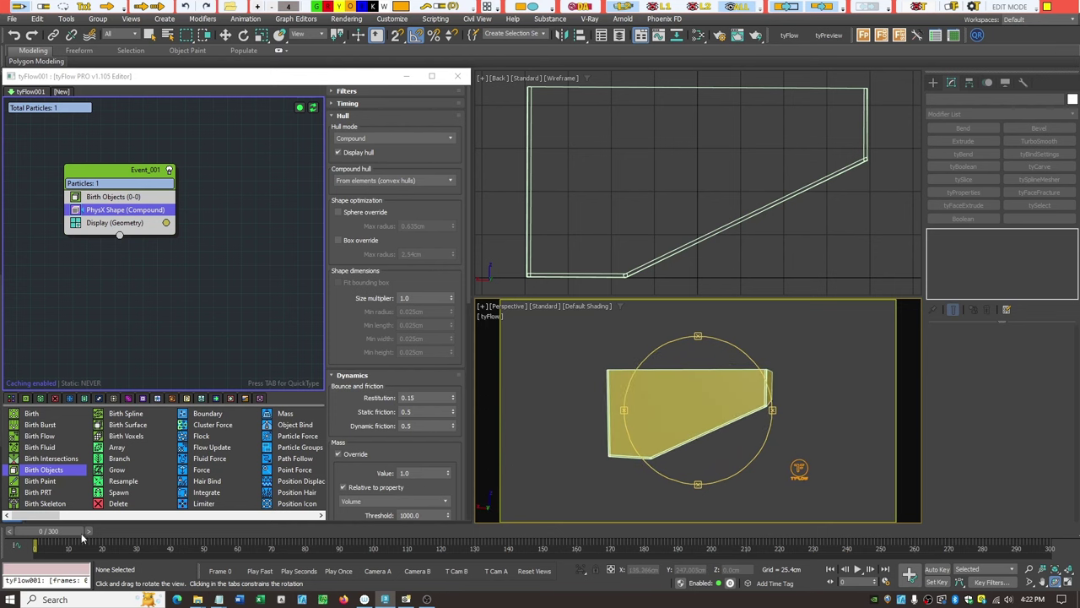
pyautogui.moveTo(72, 533)
pyautogui.mouseDown()
pyautogui.moveTo(221, 533)
pyautogui.moveTo(37, 530)
pyautogui.moveTo(436, 530)
pyautogui.moveTo(93, 532)
pyautogui.mouseUp()
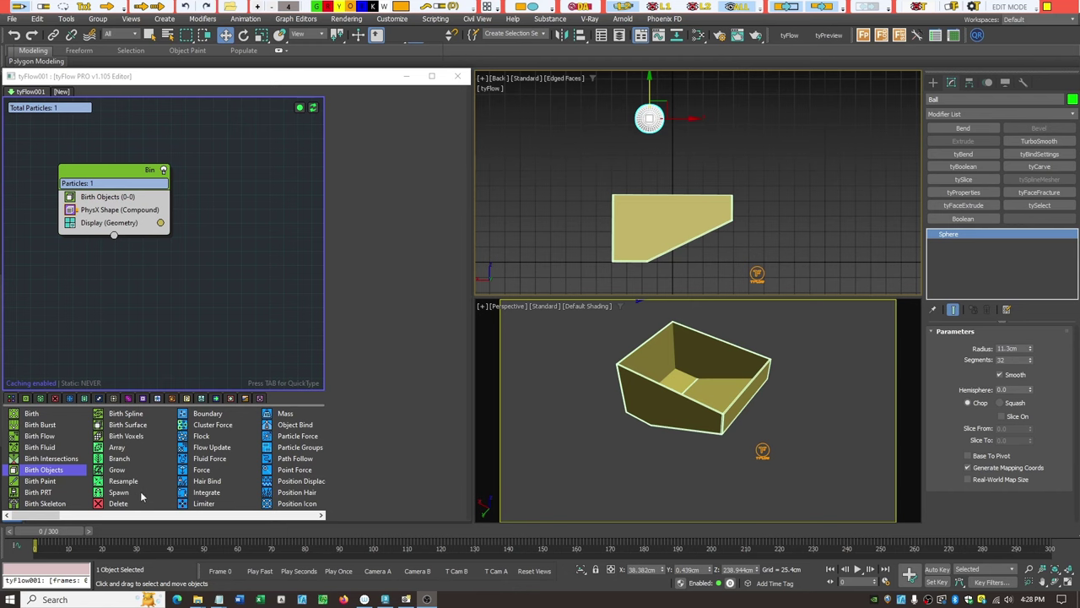
# Step: Create a new Birth Objects event beside the Bin event, rename it Ball, and add the selected sphere as its birth object
pyautogui.moveTo(51, 477); pyautogui.dragTo(236, 208)
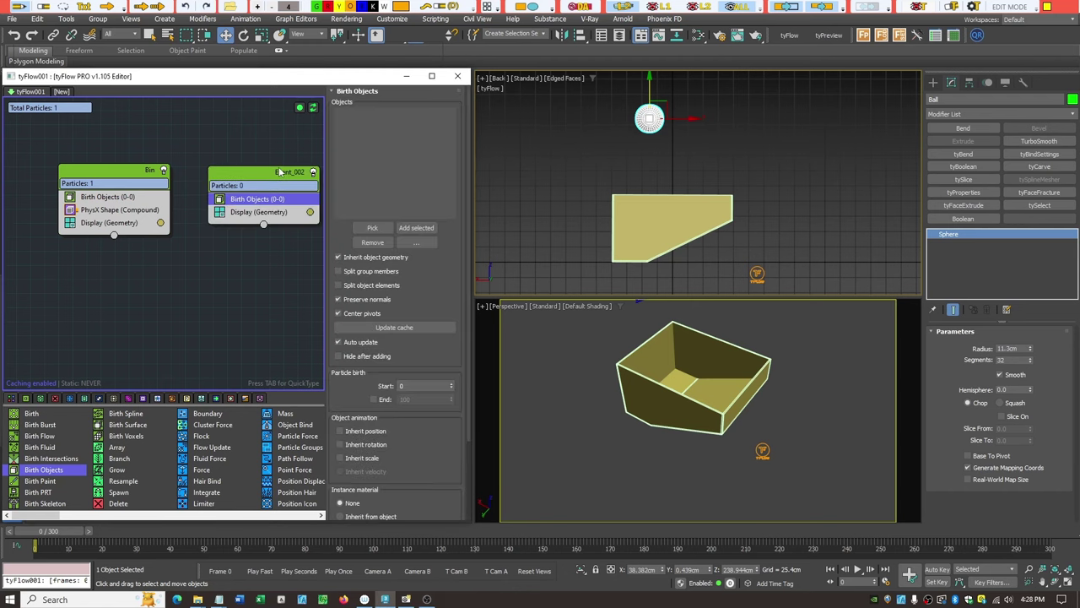
pyautogui.rightClick(283, 177)
pyautogui.click(317, 227)
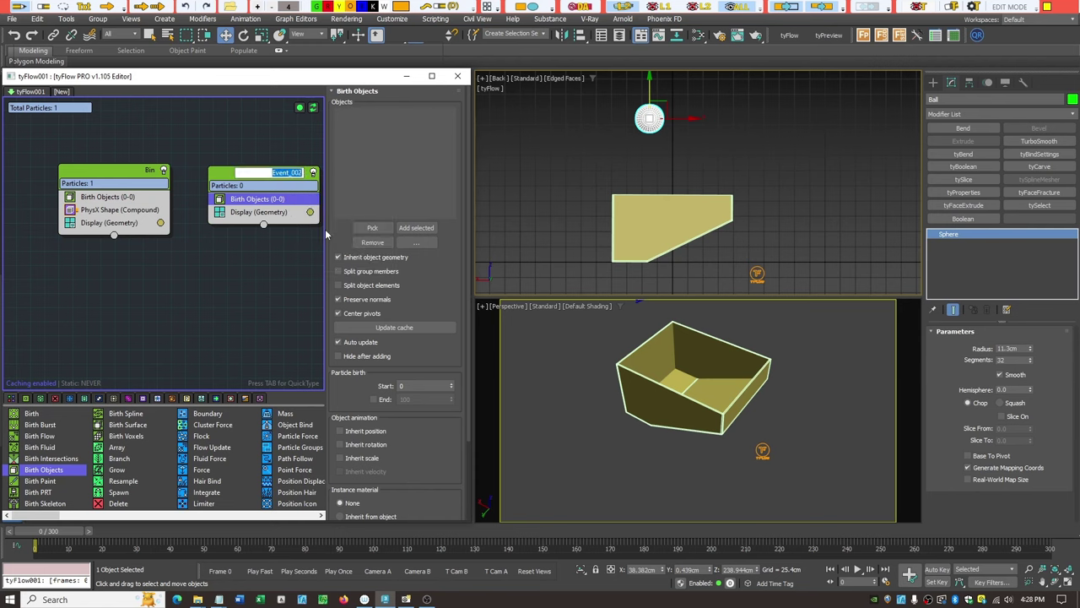
pyautogui.write('Ball')
pyautogui.press('Return')
pyautogui.click(416, 227)
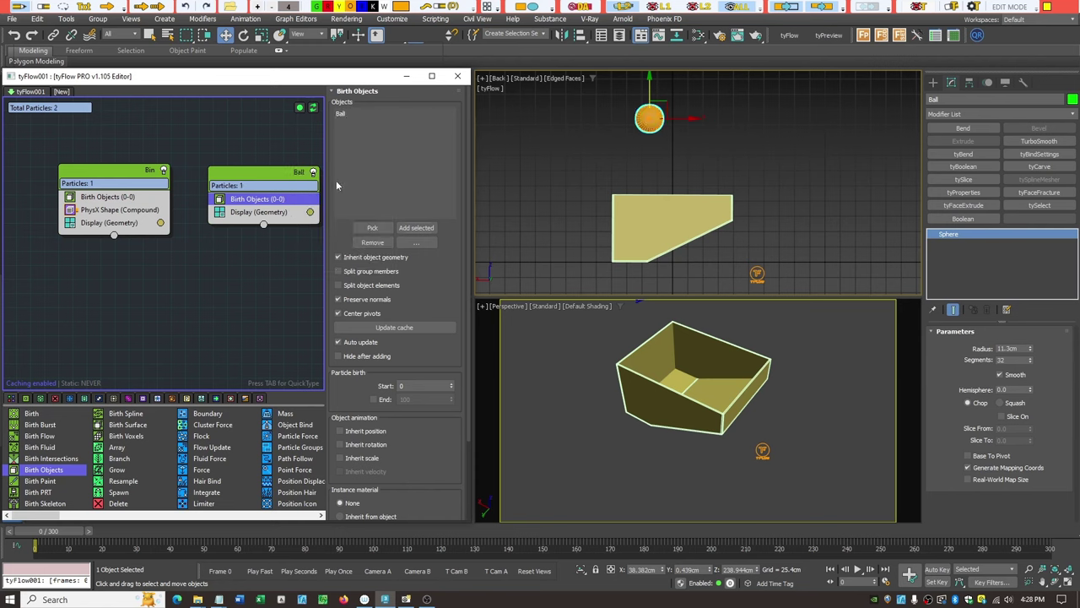
# Step: Add a PhysX Shape operator with Sphere hull mode to the Ball event, check its displayed hull, and scrub the simulation
pyautogui.doubleClick(269, 198)
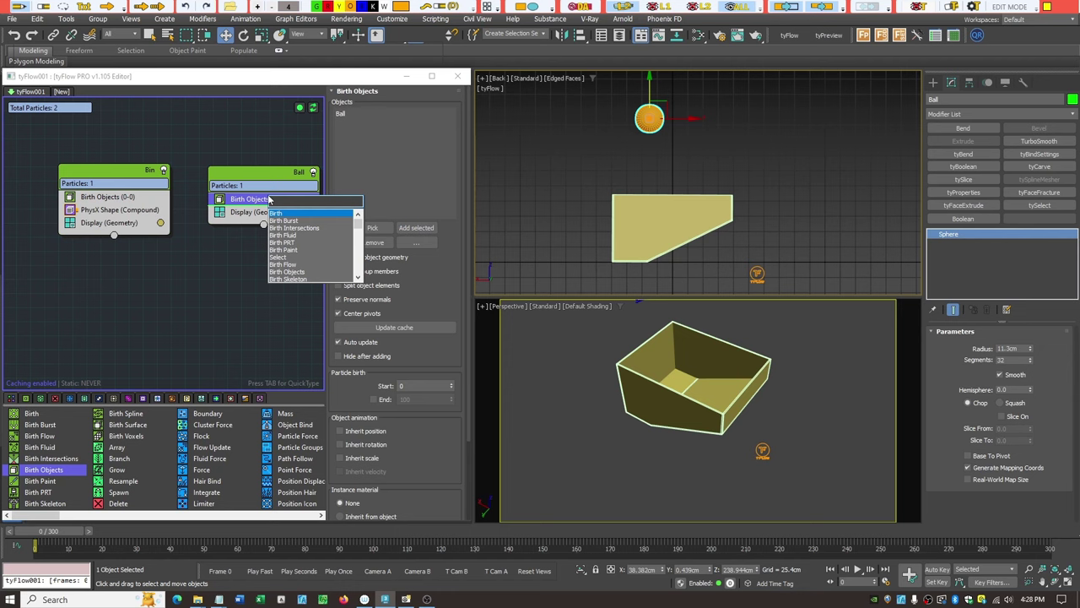
pyautogui.write('phys')
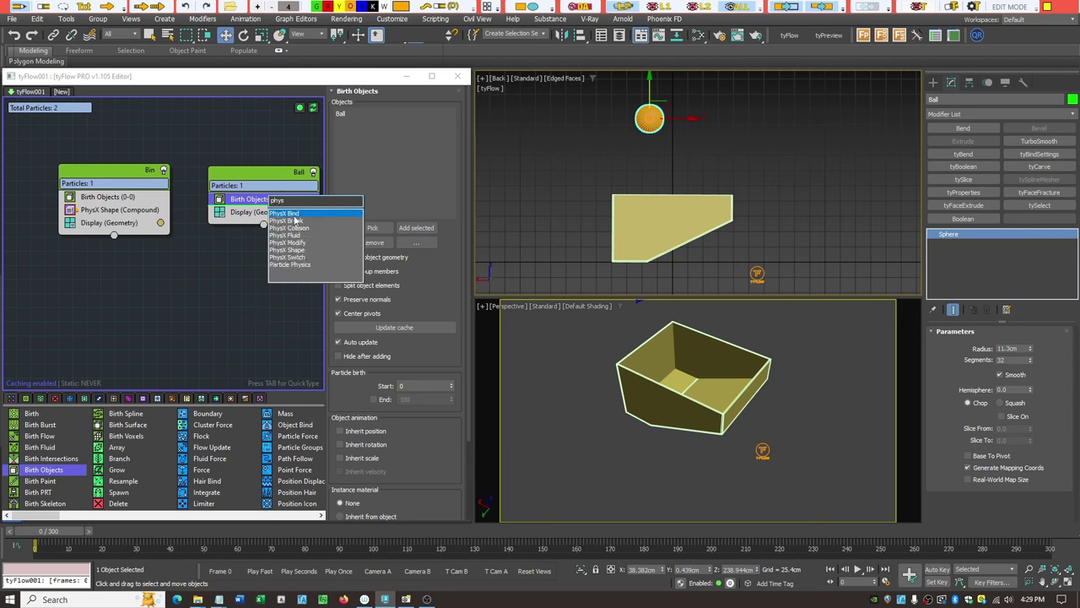
pyautogui.click(297, 250)
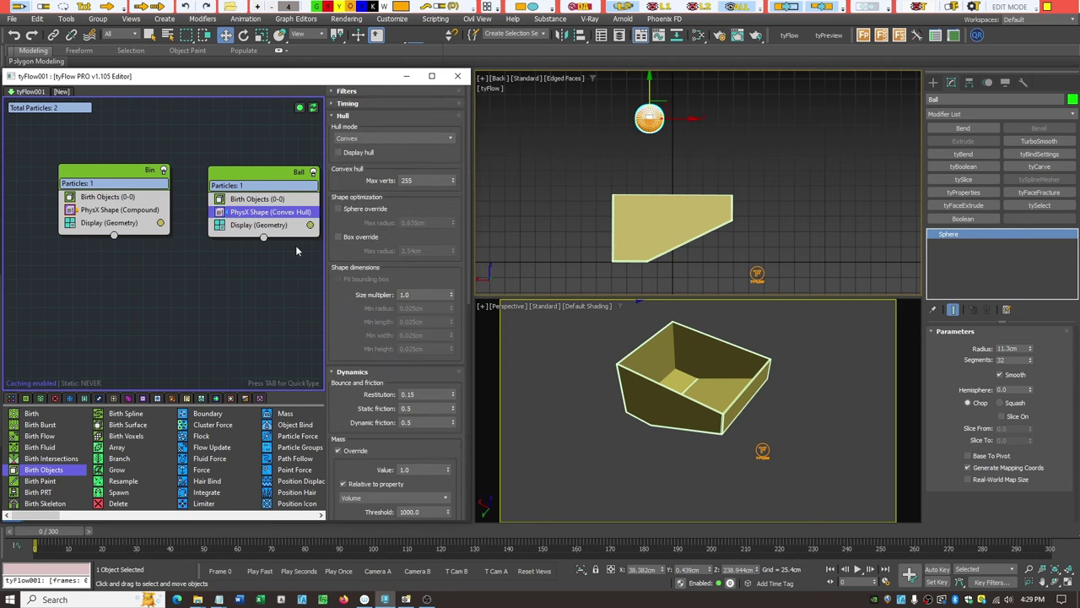
pyautogui.click(338, 152)
pyautogui.click(448, 140)
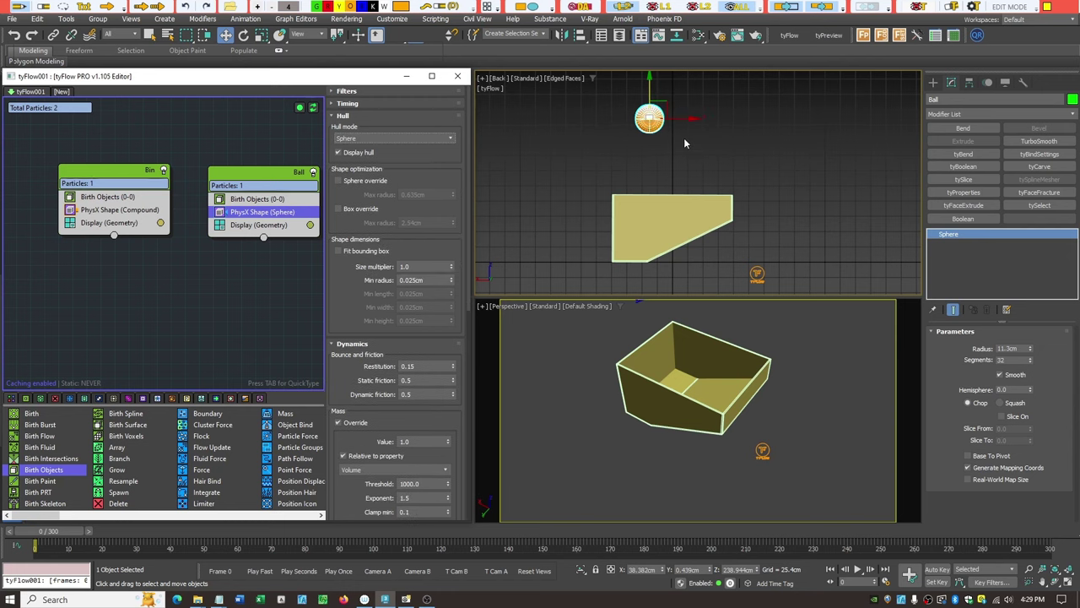
pyautogui.click(339, 152)
pyautogui.moveTo(64, 540); pyautogui.dragTo(47, 521)
pyautogui.press('w')
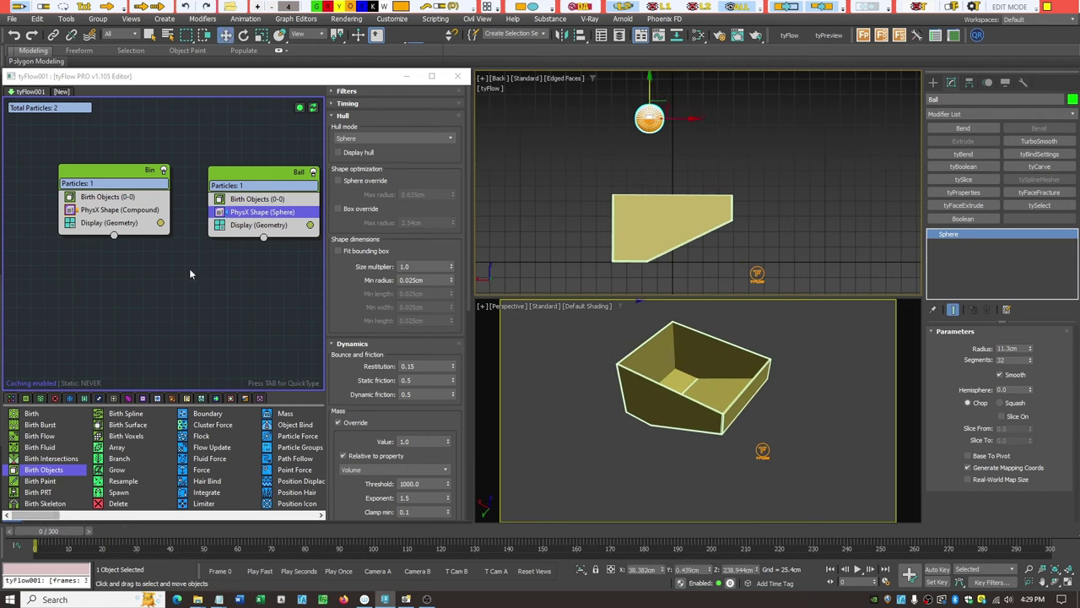
# Step: Set the start of the timing range to 5 in the bin's PhysX Shape and scrub the simulation to frame 15
pyautogui.click(123, 211)
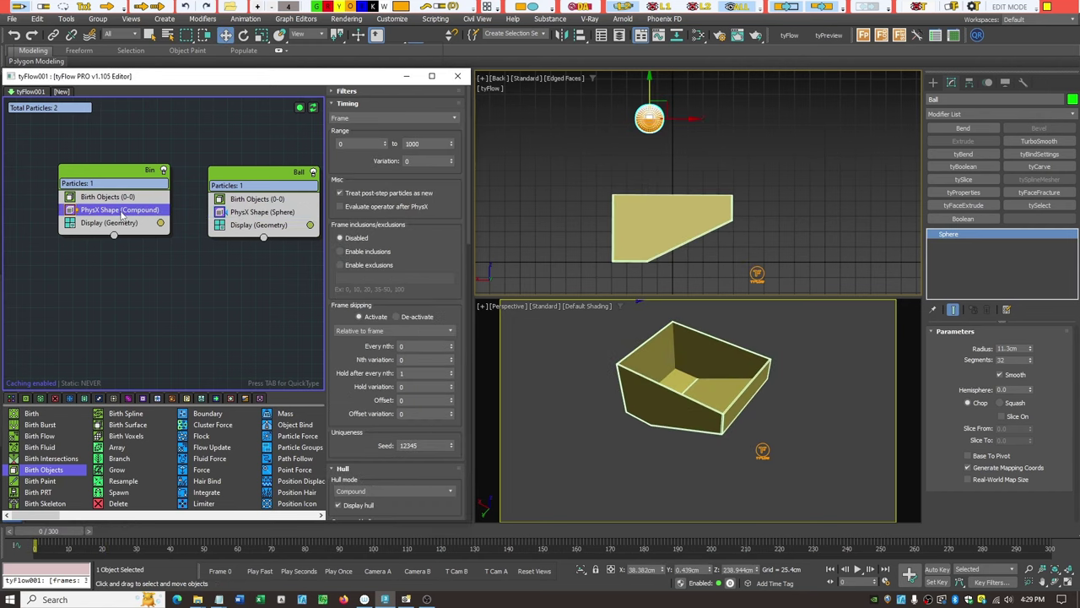
pyautogui.doubleClick(362, 145)
pyautogui.write('5')
pyautogui.press('Return')
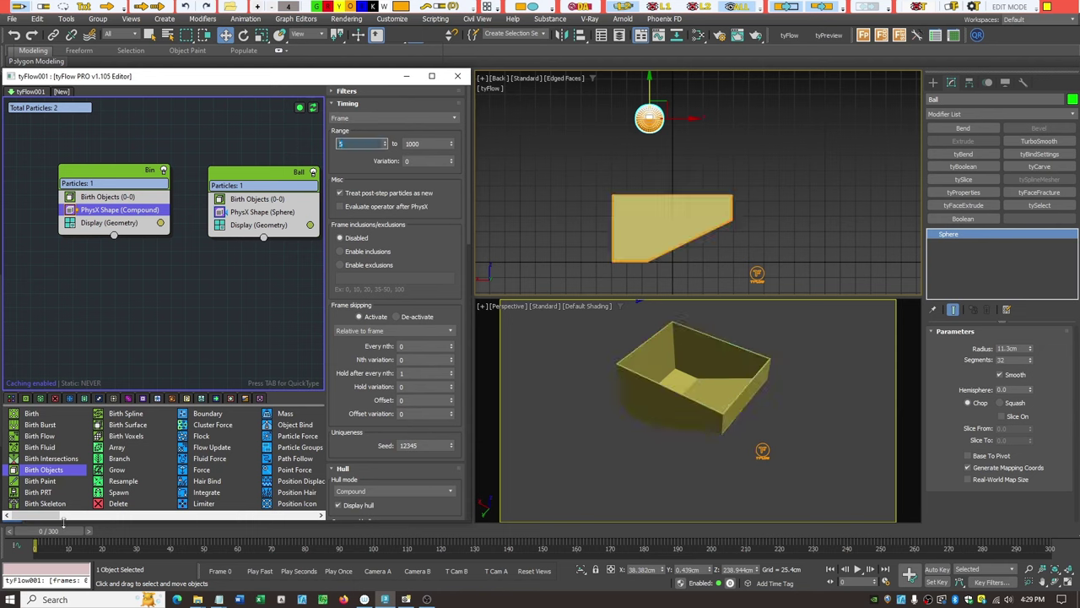
pyautogui.moveTo(60, 531); pyautogui.dragTo(160, 532)
pyautogui.press('w')
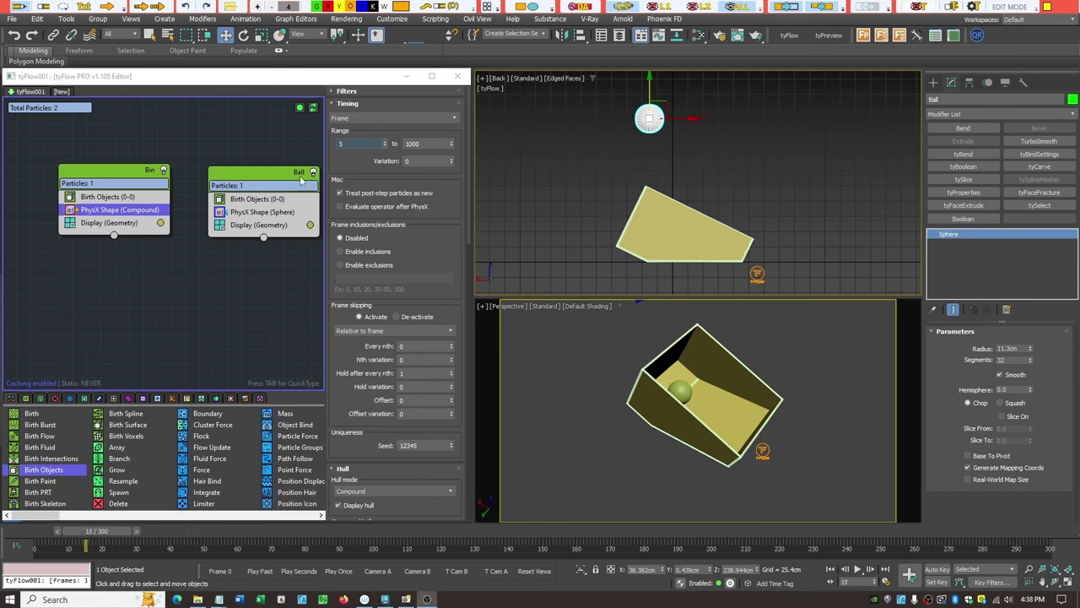
# Step: Disable the tyFlow simulation and unhide the Bin layer
pyautogui.click(300, 108)
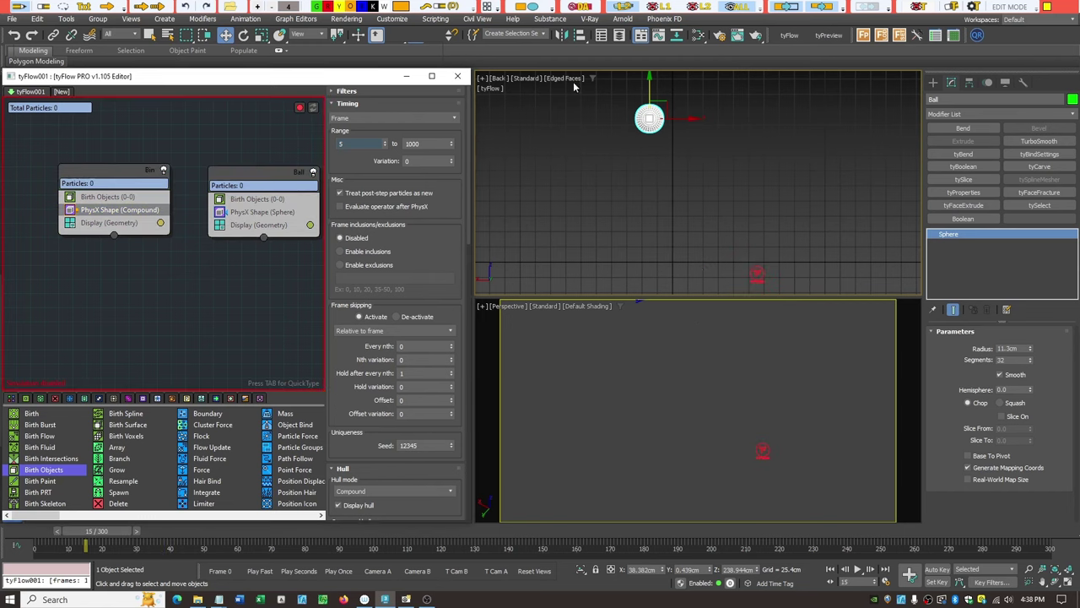
pyautogui.click(619, 35)
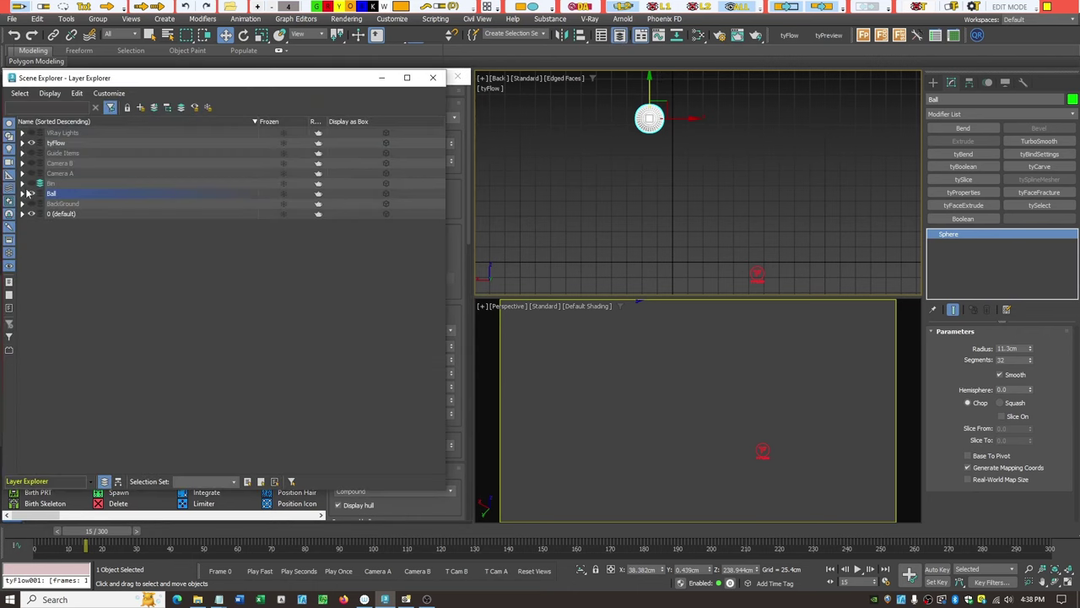
pyautogui.click(31, 184)
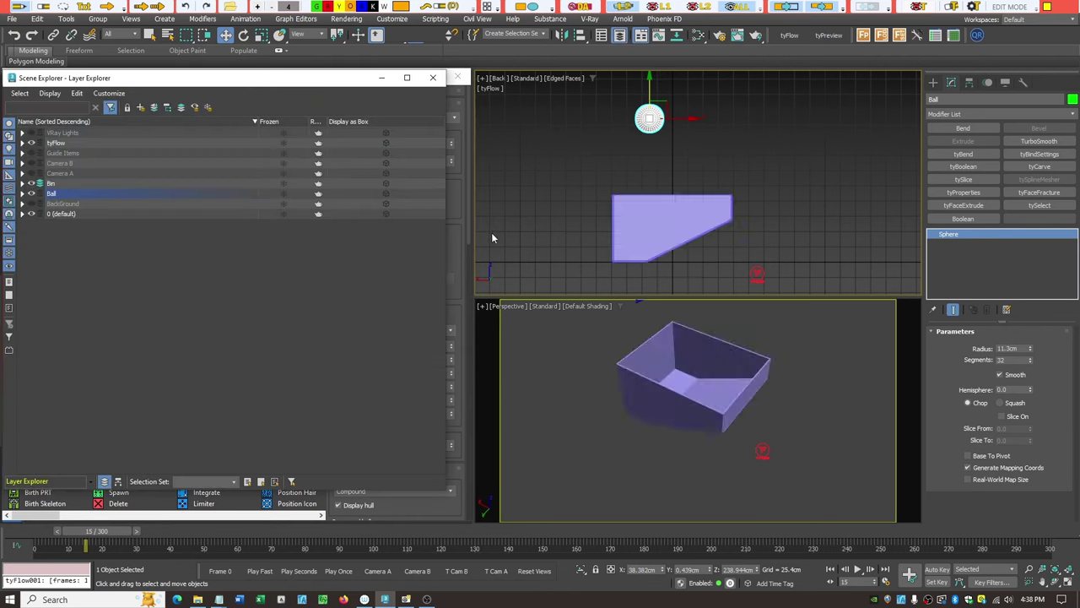
# Step: Raise the bin about 69 cm to make room for a stand, and move the ball higher above it
pyautogui.click(644, 221)
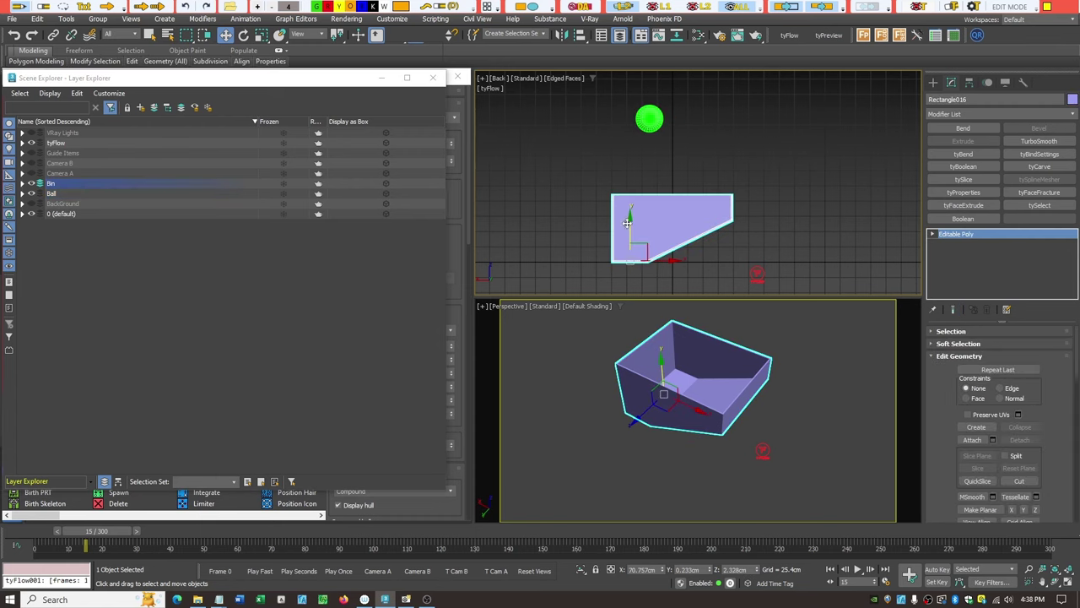
pyautogui.moveTo(630, 218); pyautogui.dragTo(625, 175)
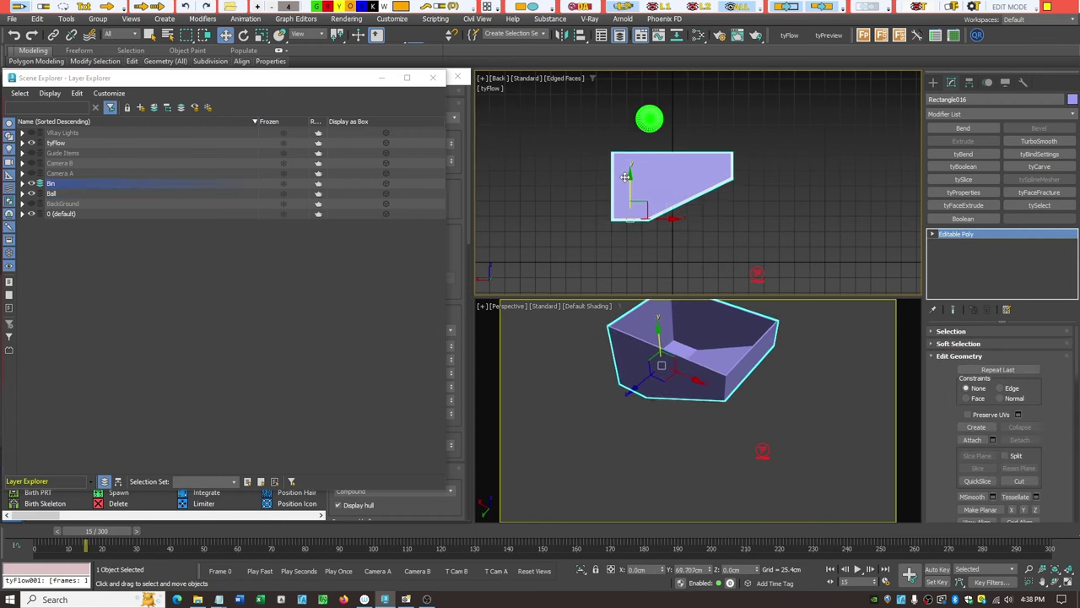
pyautogui.click(647, 123)
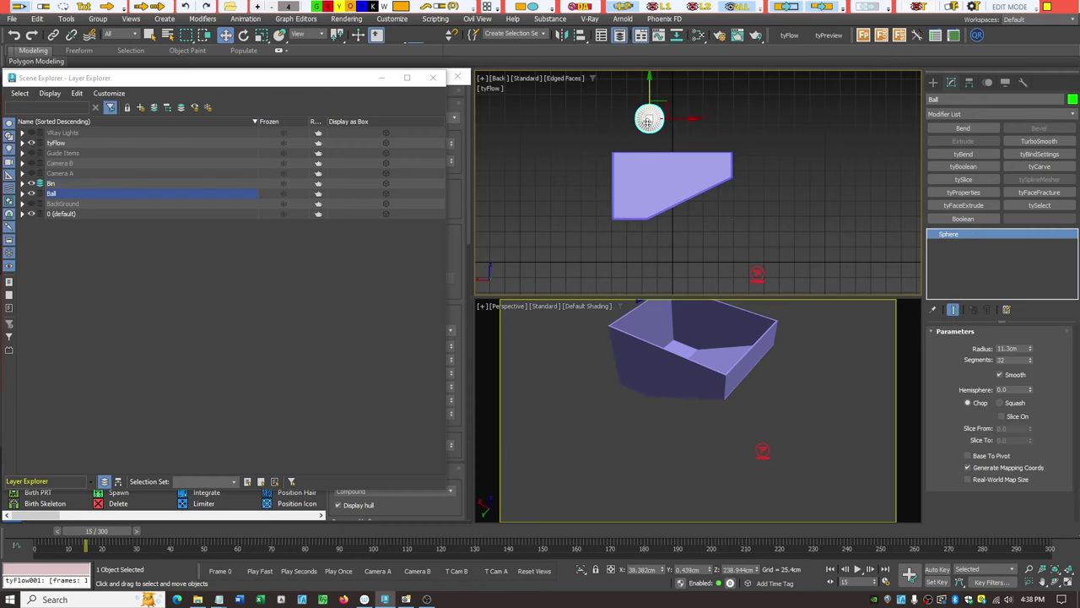
pyautogui.moveTo(649, 99); pyautogui.dragTo(651, 82)
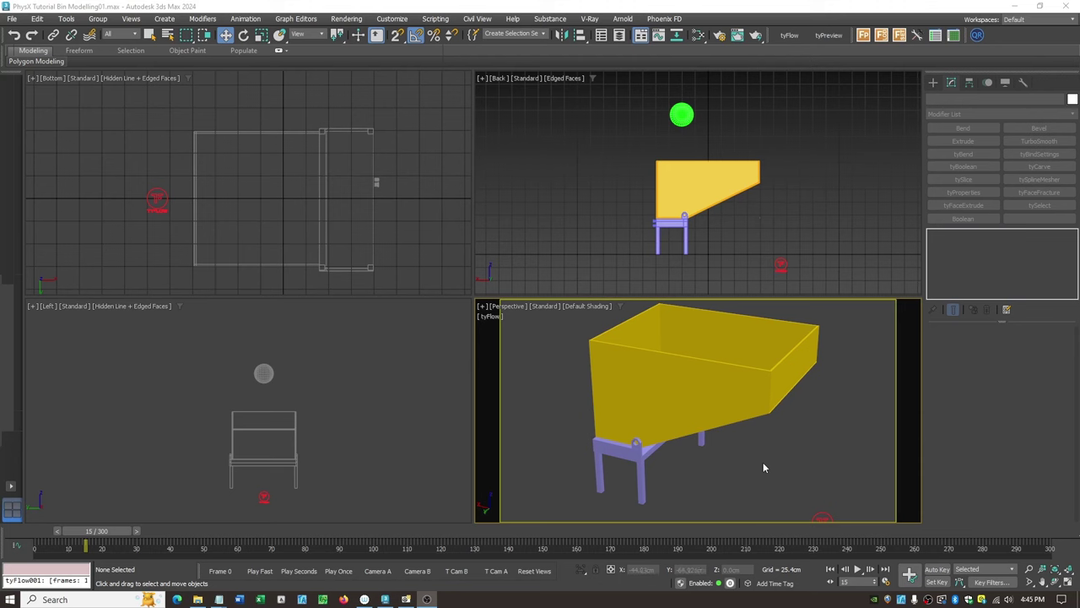
# Step: Hide the Bin layer to expose the base stand and inspect the stand from several sides
pyautogui.click(733, 401)
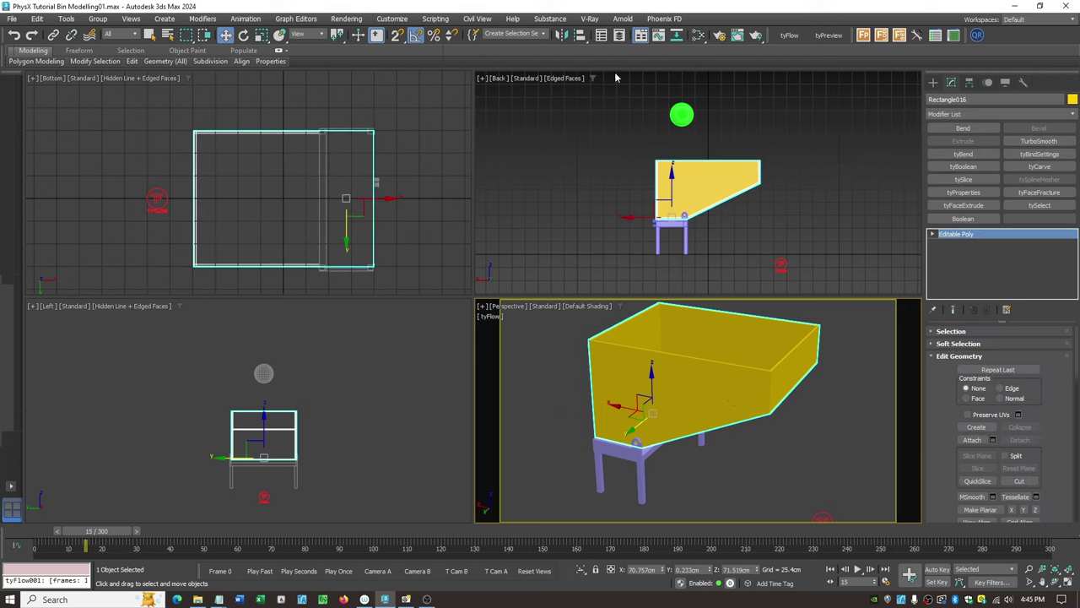
pyautogui.click(619, 35)
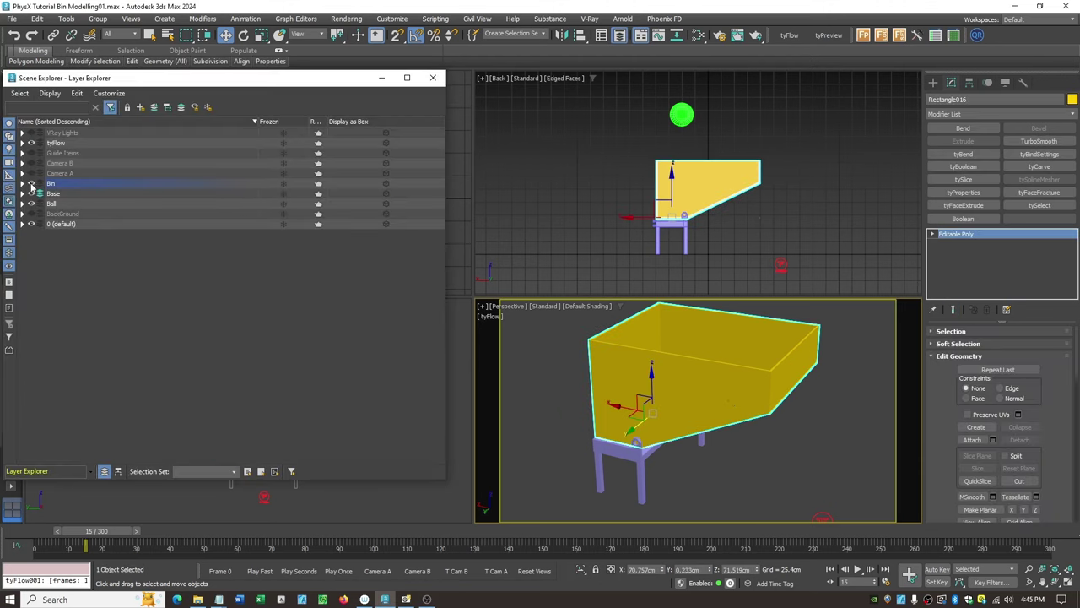
pyautogui.click(31, 183)
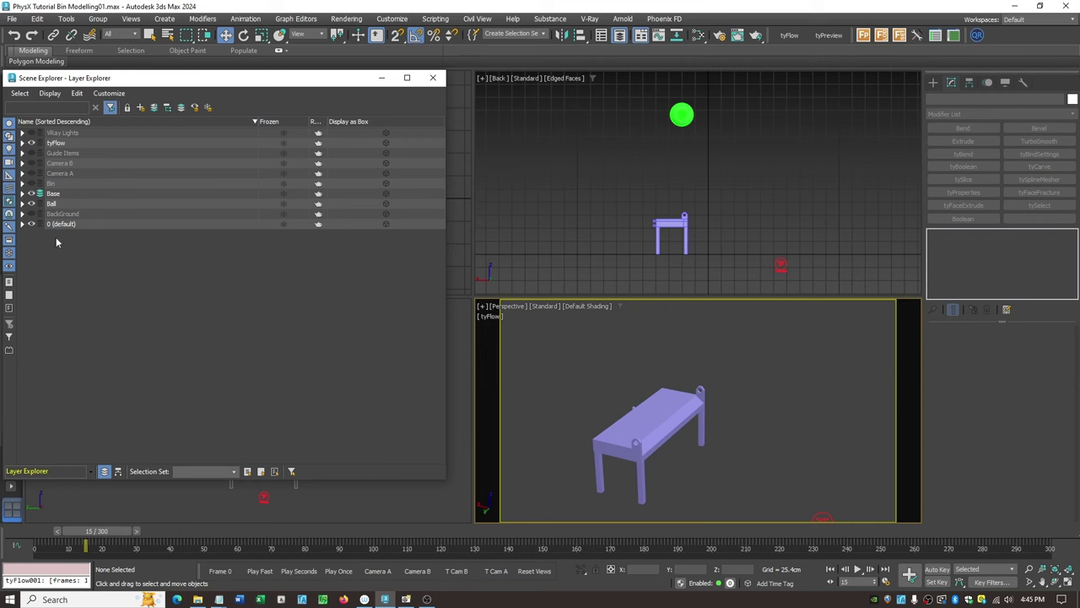
pyautogui.click(433, 77)
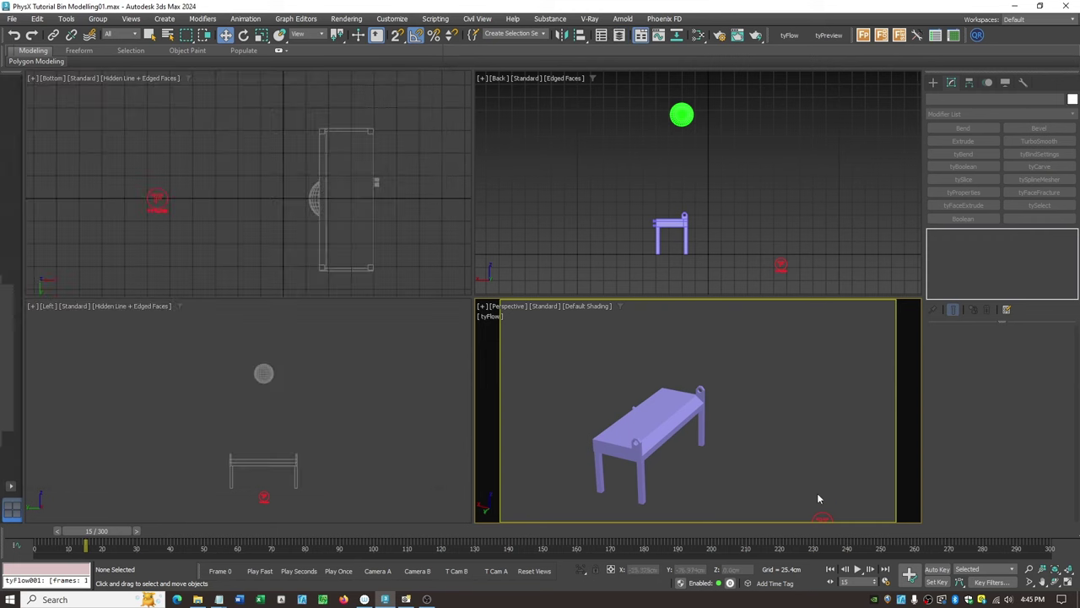
pyautogui.click(1054, 583)
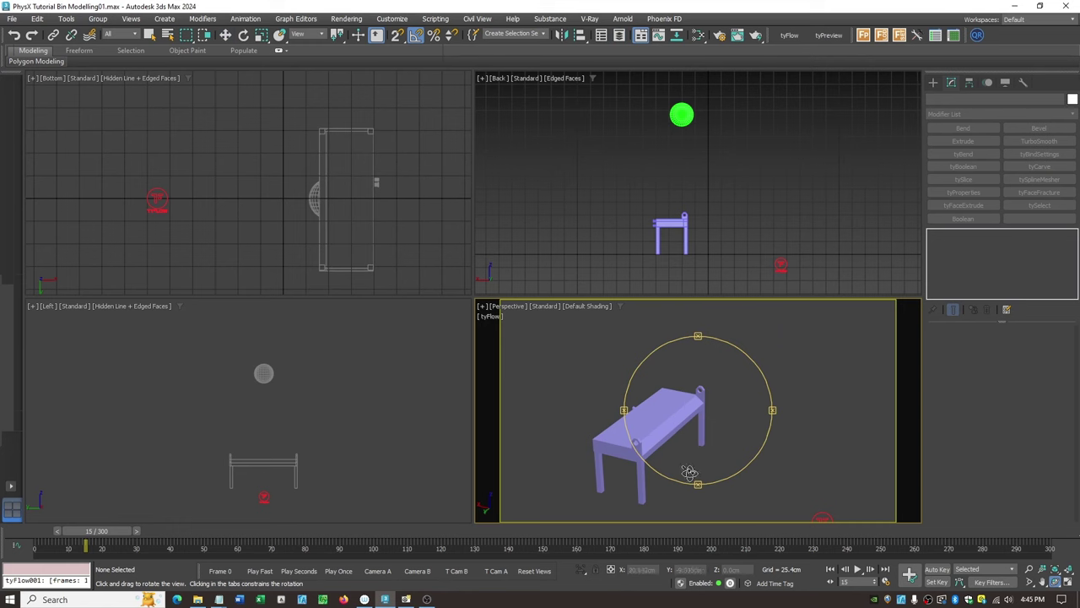
pyautogui.moveTo(663, 472); pyautogui.dragTo(690, 452)
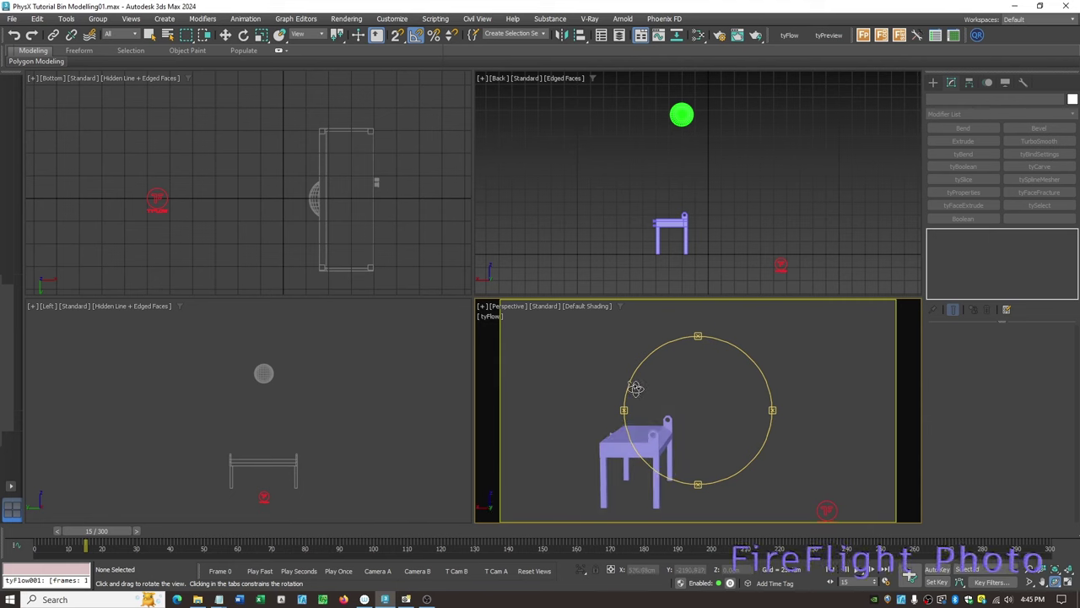
pyautogui.moveTo(634, 395); pyautogui.dragTo(694, 388)
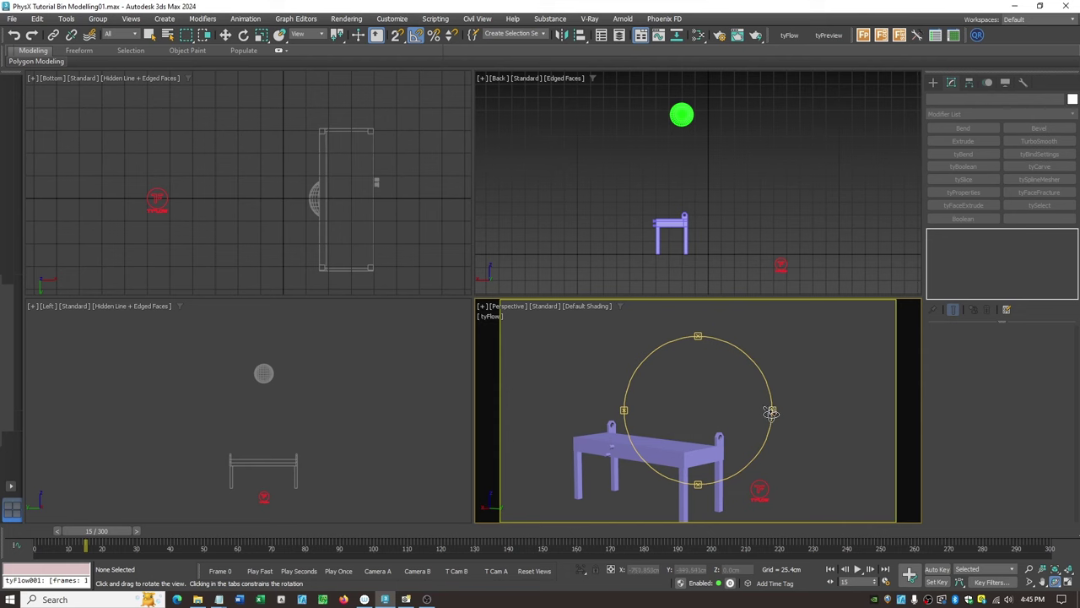
pyautogui.moveTo(770, 409); pyautogui.dragTo(685, 403)
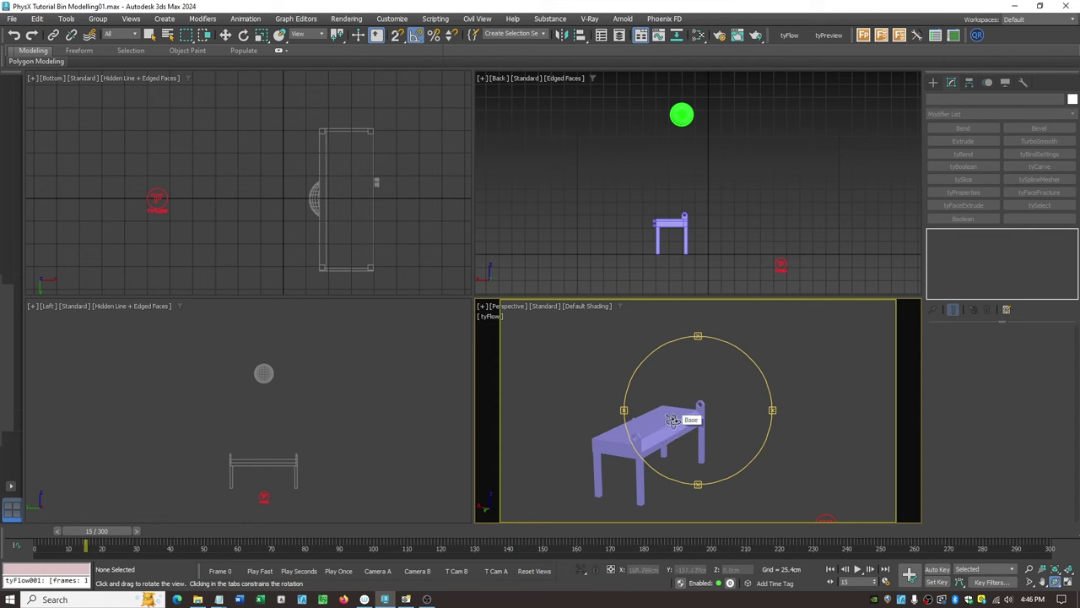
# Step: Create a new Birth Objects event in tyFlow001 below the Bin event and pick the Base stand as its object
pyautogui.click(790, 35)
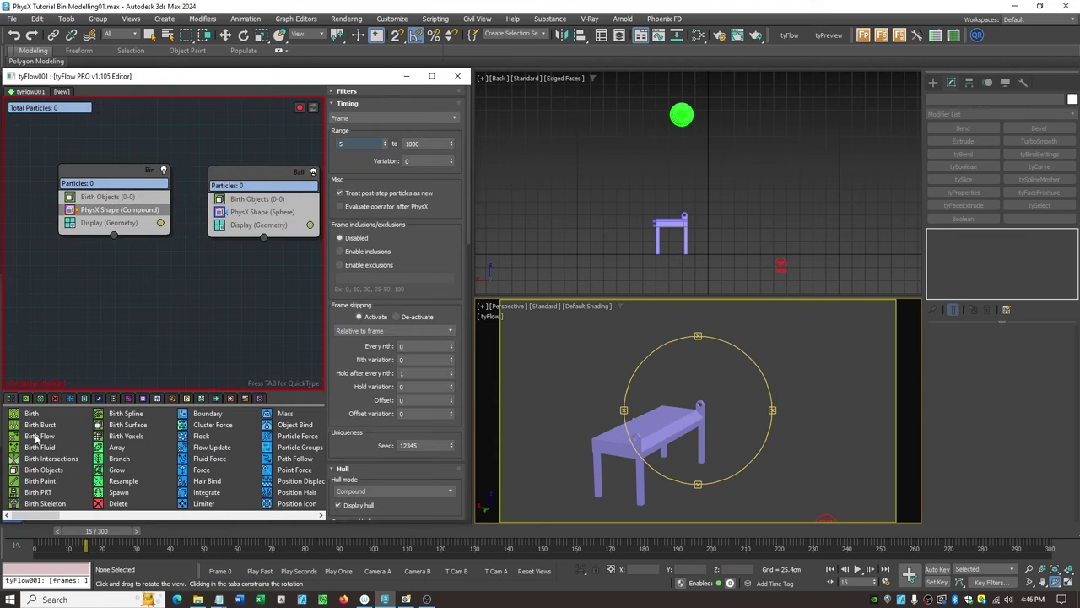
pyautogui.moveTo(49, 469); pyautogui.dragTo(91, 268)
pyautogui.click(388, 235)
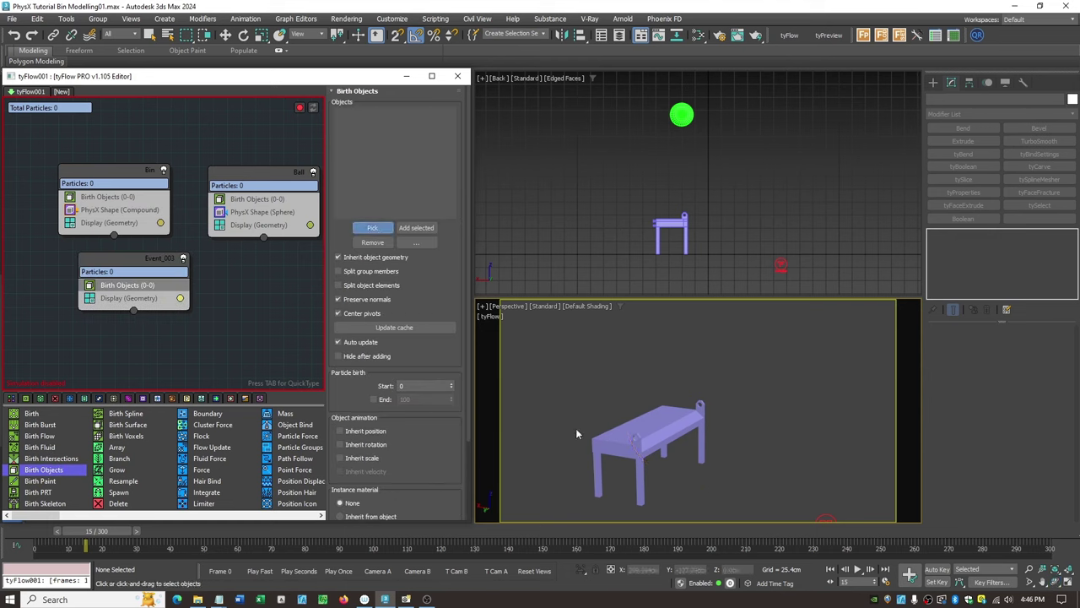
pyautogui.click(631, 450)
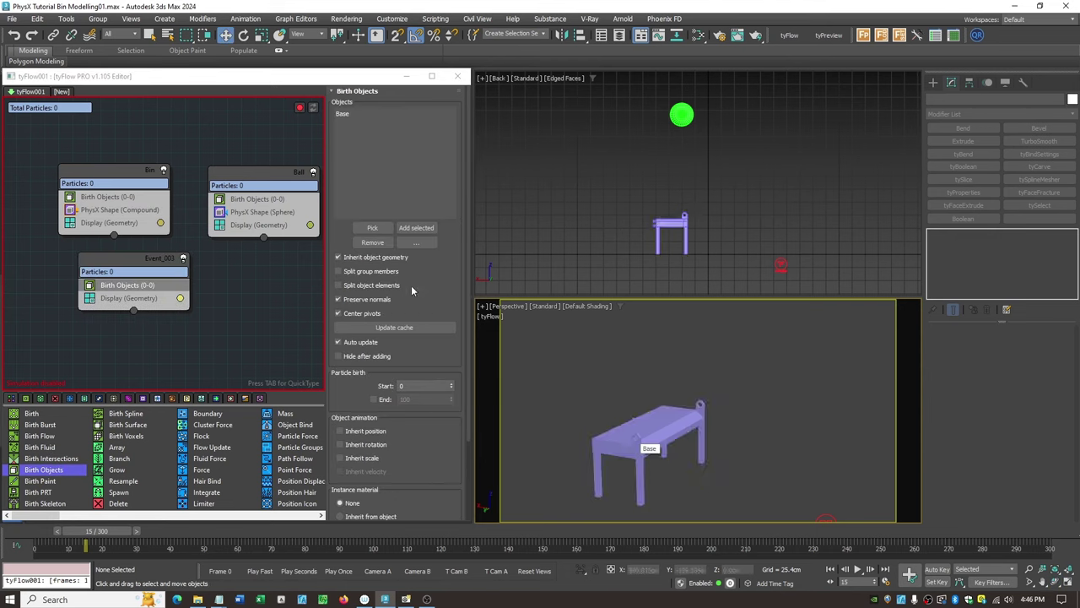
# Step: Add a PhysX Shape operator below Birth Objects in the base's event and set its hull mode to Mesh
pyautogui.click(129, 298)
pyautogui.press('Tab')
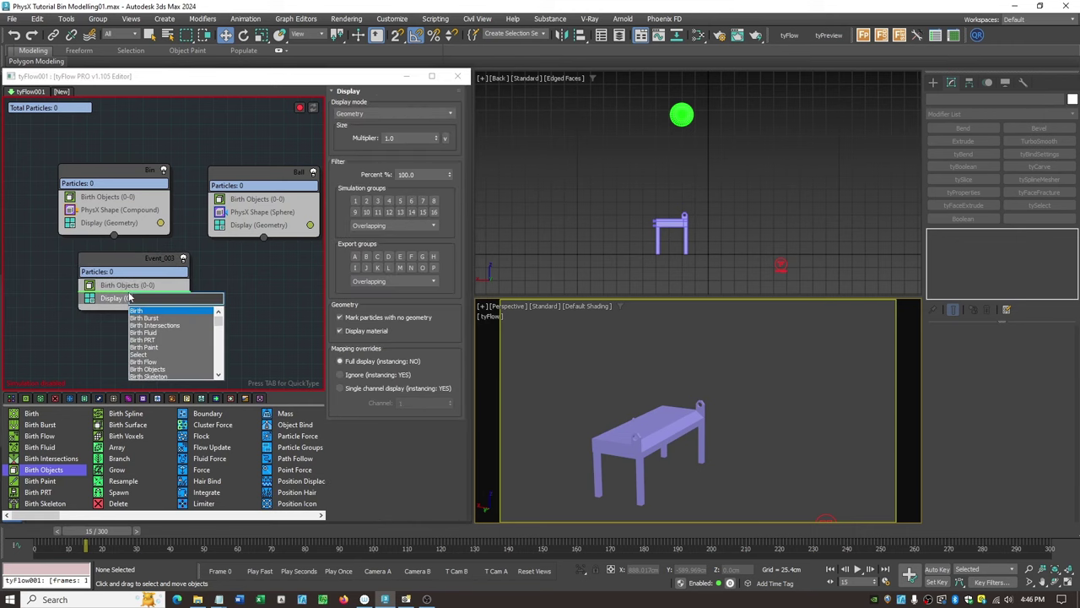
pyautogui.write('ph')
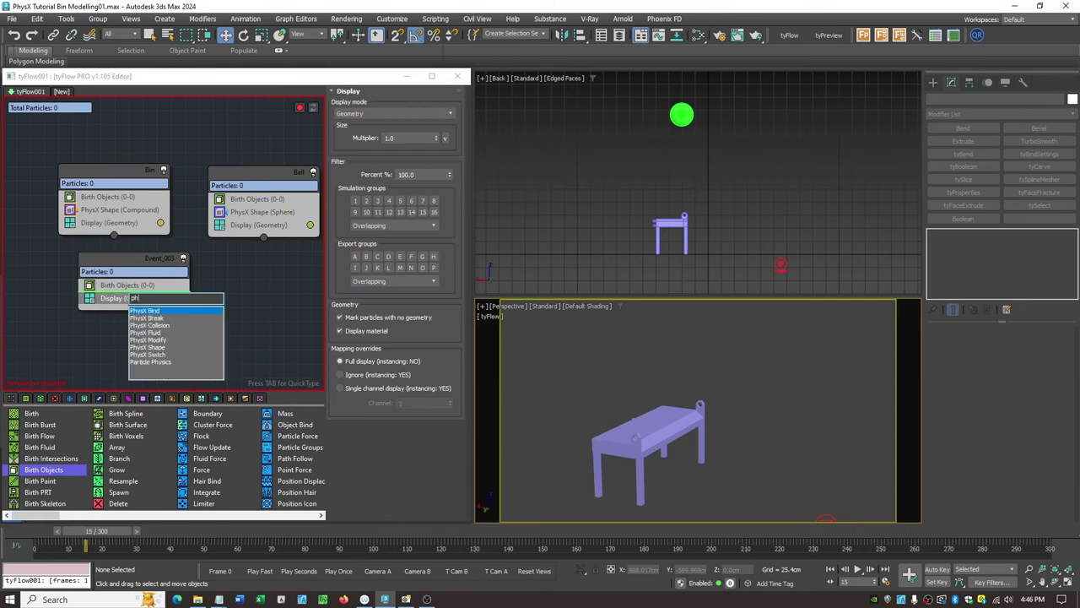
pyautogui.write('ys')
pyautogui.click(150, 347)
pyautogui.click(451, 139)
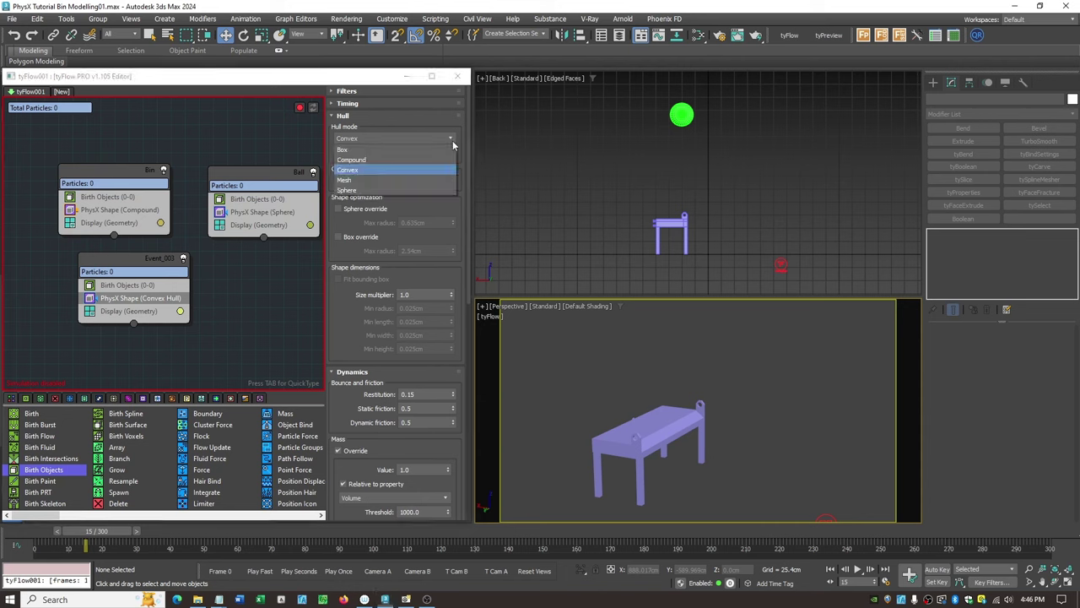
pyautogui.click(358, 180)
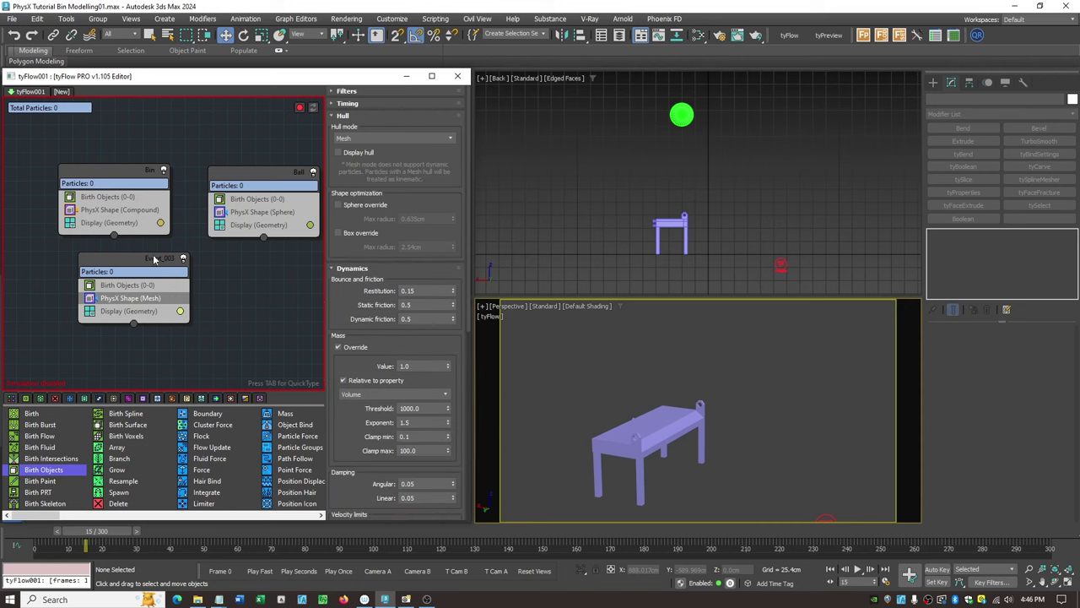
# Step: Reposition the base's event under the Bin event and bring the Ball event closer to the Bin event
pyautogui.moveTo(154, 260); pyautogui.dragTo(128, 257)
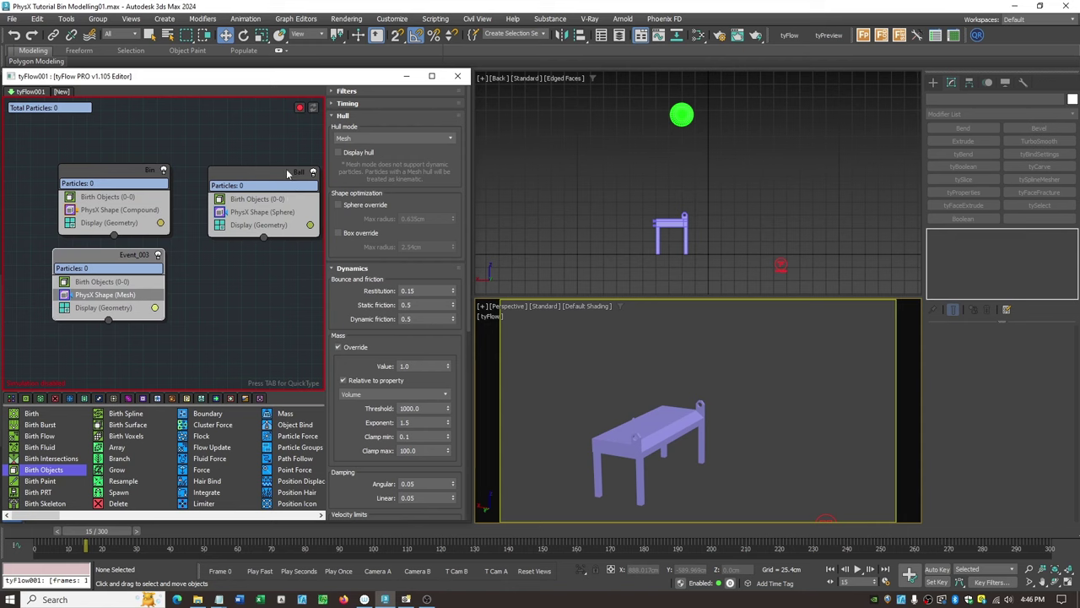
pyautogui.moveTo(287, 173); pyautogui.dragTo(266, 170)
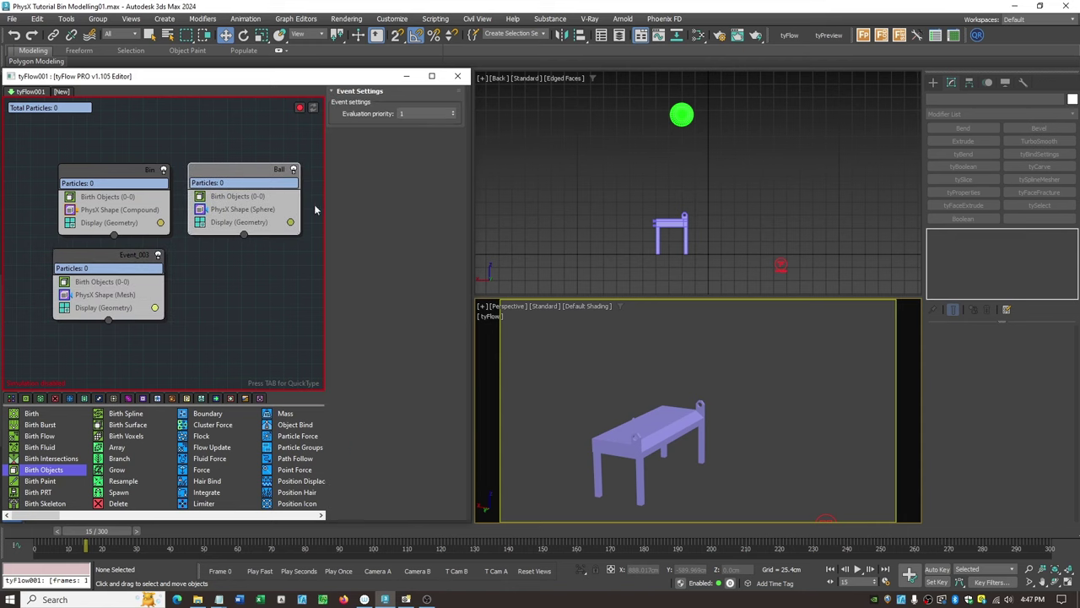
# Step: Turn on the tyFlow simulation and briefly display the hull of the base's Mesh-mode PhysX Shape before hiding it again
pyautogui.click(110, 266)
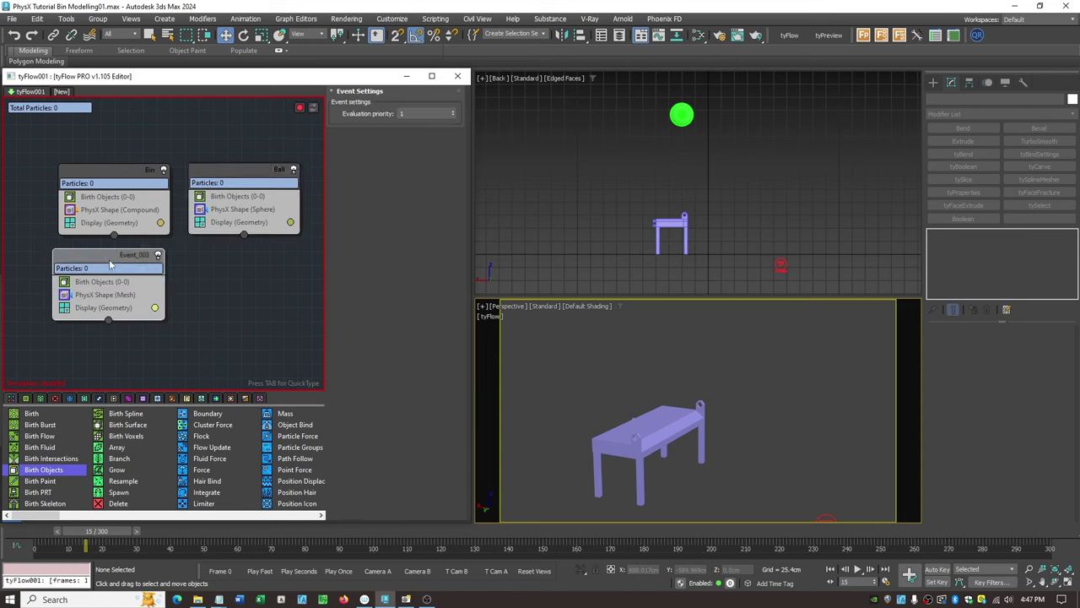
pyautogui.click(300, 108)
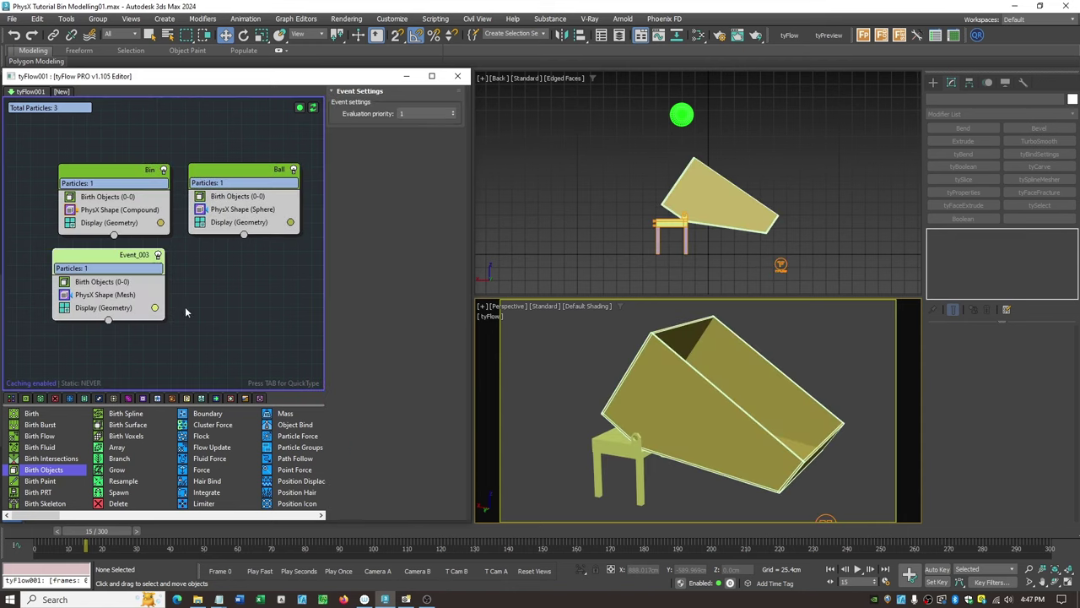
pyautogui.click(105, 295)
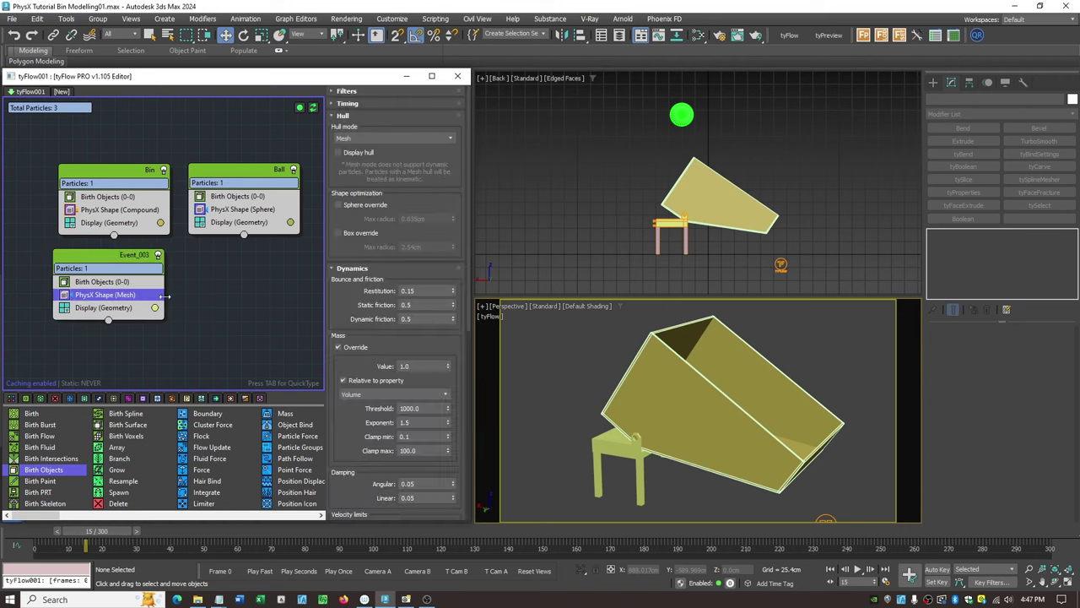
pyautogui.click(339, 152)
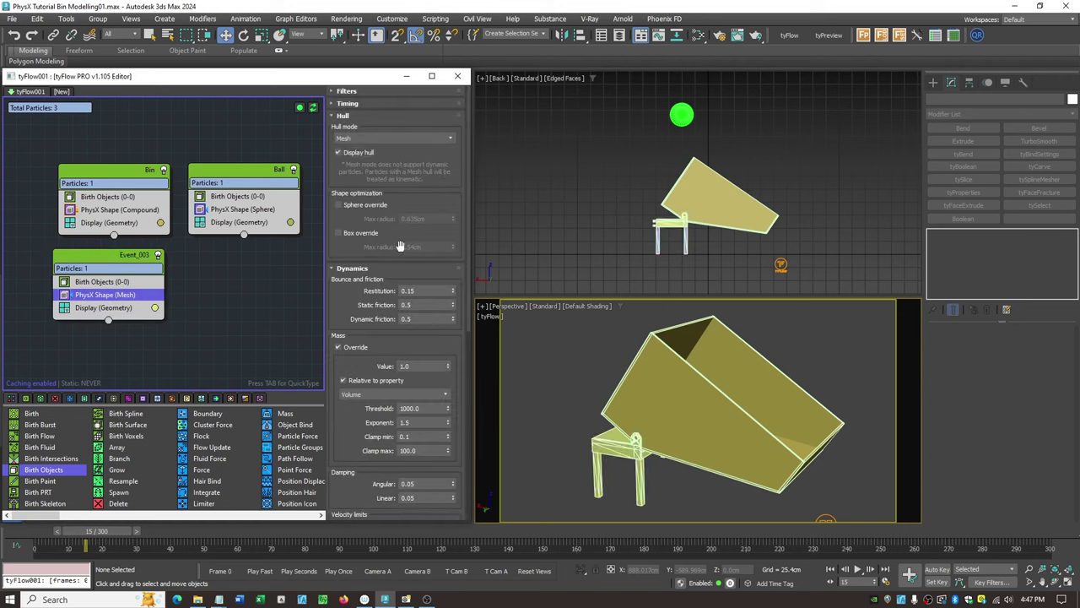
pyautogui.click(339, 153)
# Step: Scrub the simulation to about frame 101 to examine how the bin tips off the base, and return to frame 0
pyautogui.moveTo(118, 537); pyautogui.dragTo(178, 534)
pyautogui.moveTo(252, 541); pyautogui.dragTo(400, 541)
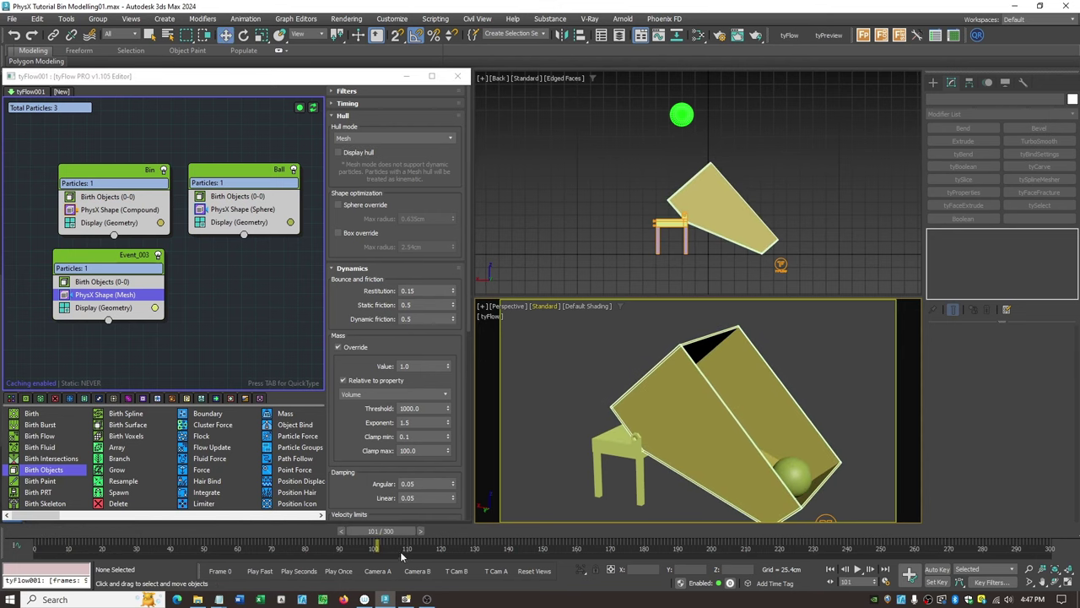
pyautogui.click(637, 439)
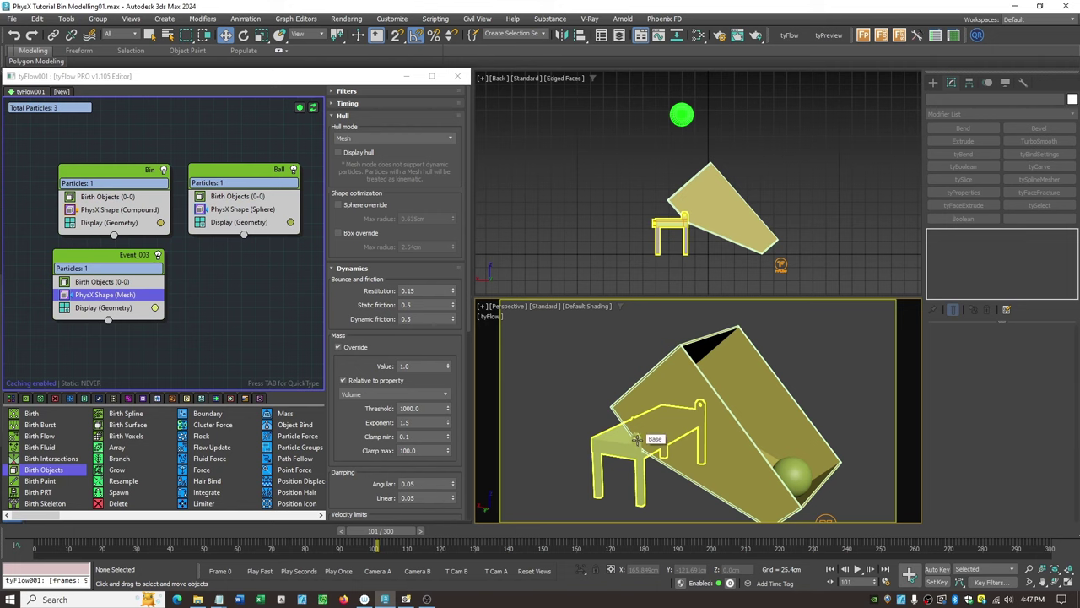
pyautogui.click(540, 485)
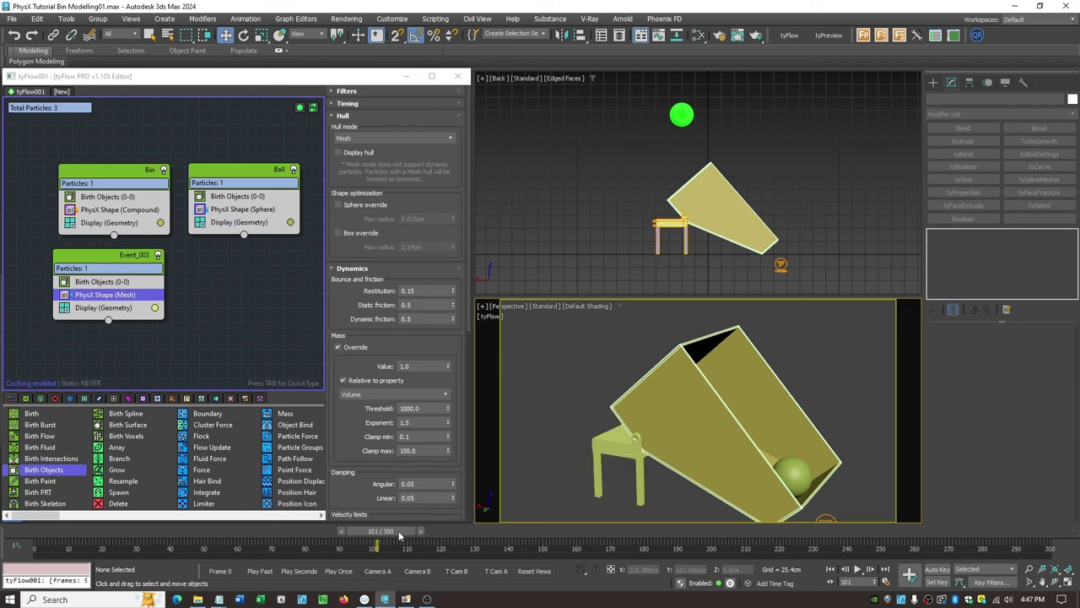
pyautogui.moveTo(401, 534); pyautogui.dragTo(25, 498)
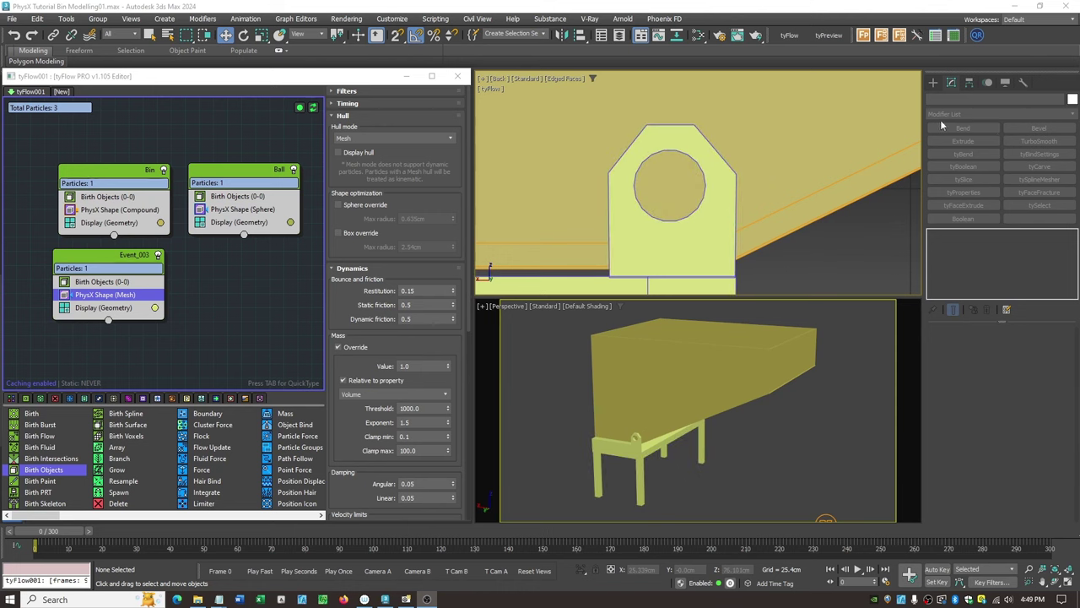
# Step: Create a cylinder inside the stand's lug hole in the Back view, about 2.82 cm in radius and 9.36 cm high
pyautogui.click(933, 83)
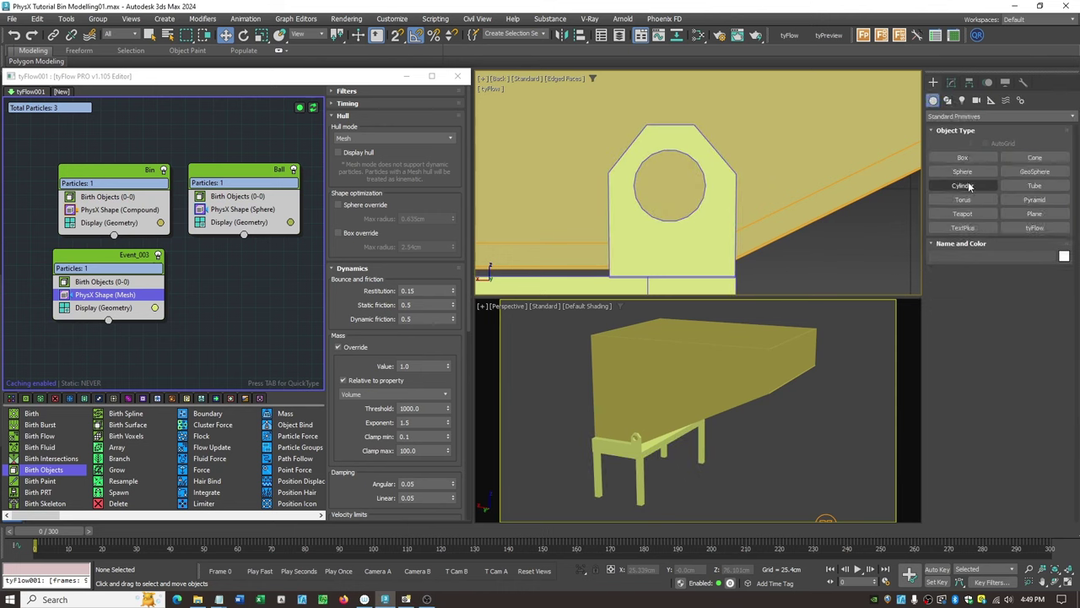
pyautogui.click(963, 184)
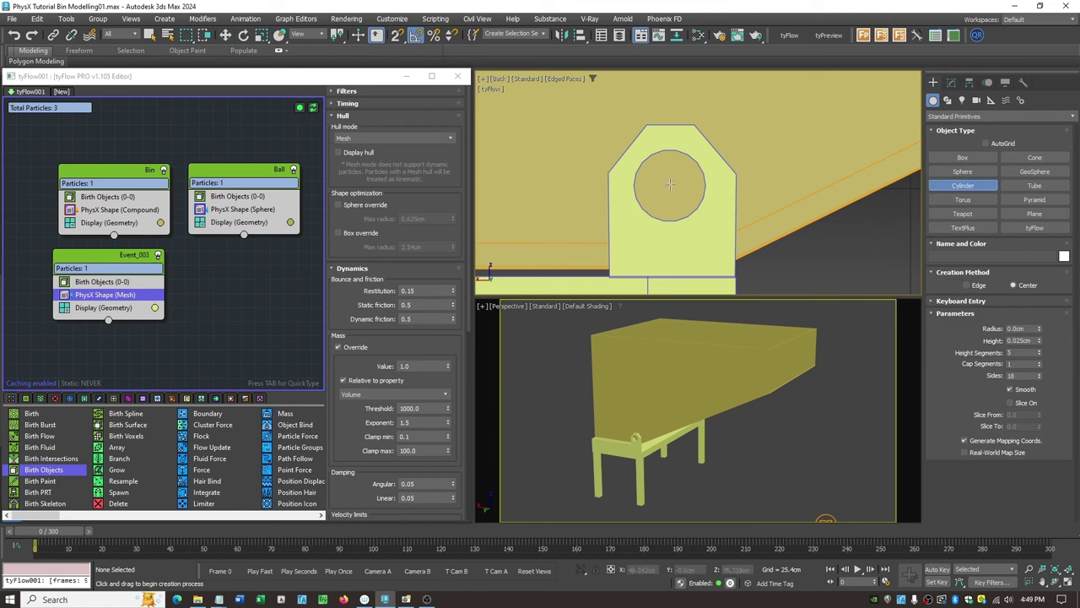
pyautogui.moveTo(670, 183); pyautogui.dragTo(689, 214)
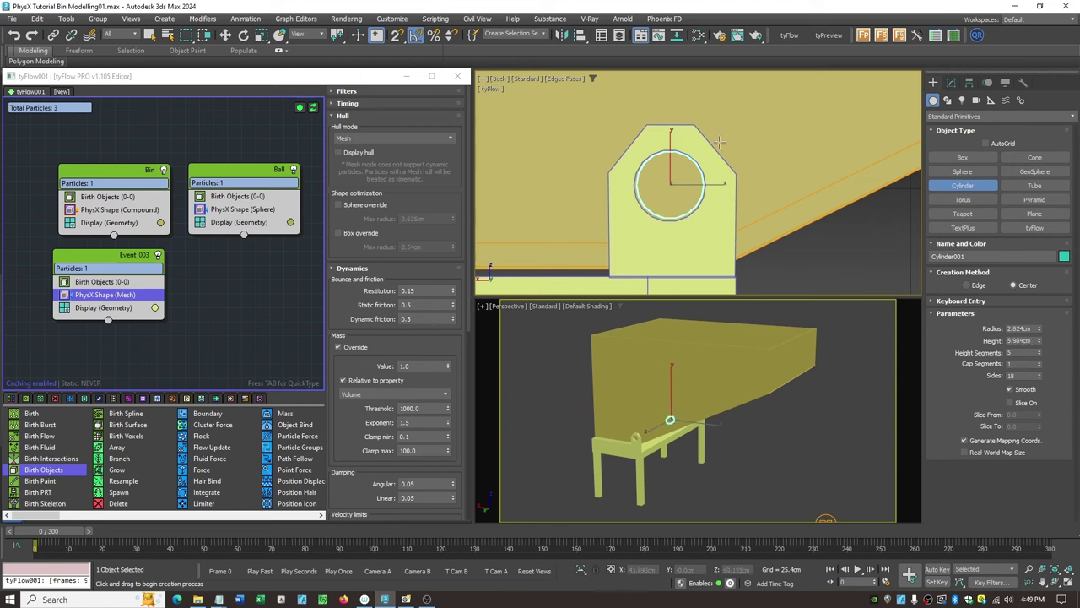
pyautogui.click(747, 102)
# Step: Move the cylinder along the Y axis to about 90.12 cm so that it sits in the stand's near lug
pyautogui.click(226, 34)
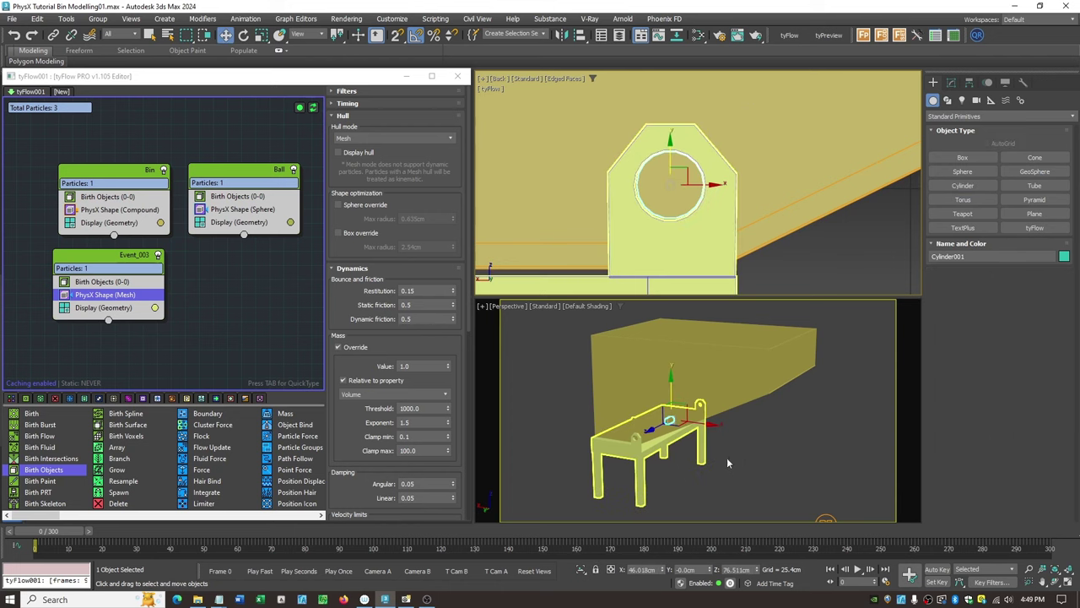
pyautogui.click(663, 427)
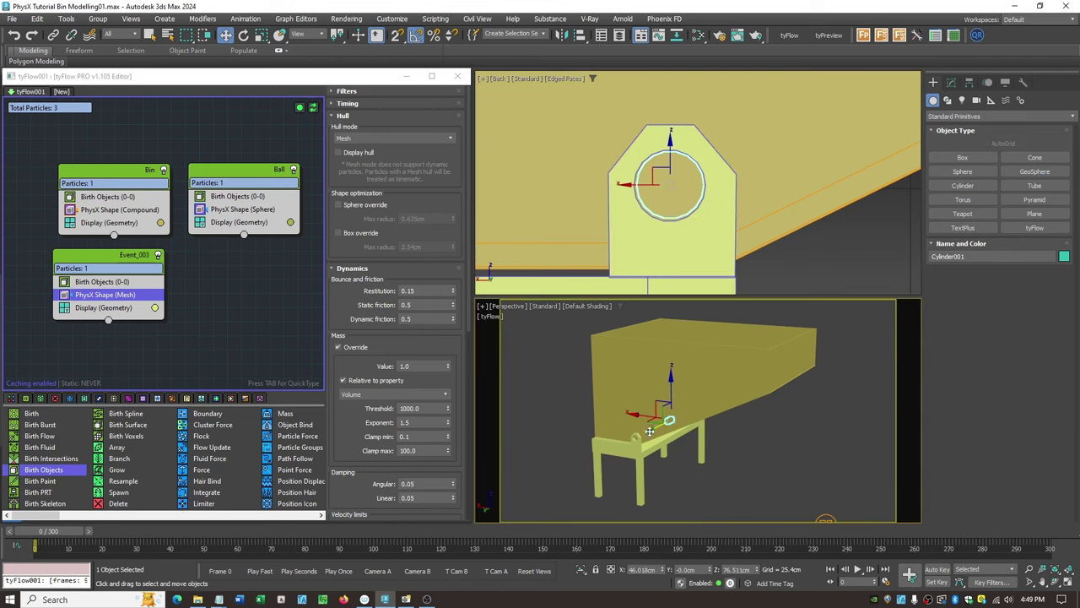
pyautogui.moveTo(650, 431); pyautogui.dragTo(608, 456)
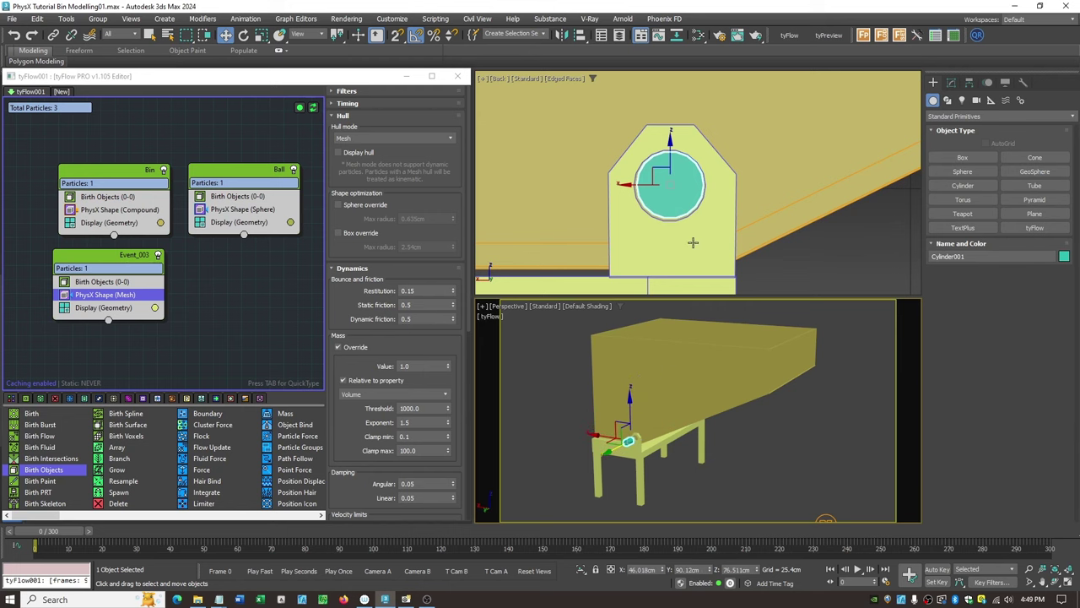
# Step: Centre the cylinder in the lug hole at about X 46.04 cm, Z 76.46 cm, and fine-tune its radius
pyautogui.click(675, 186)
pyautogui.scroll(5, 667, 187)
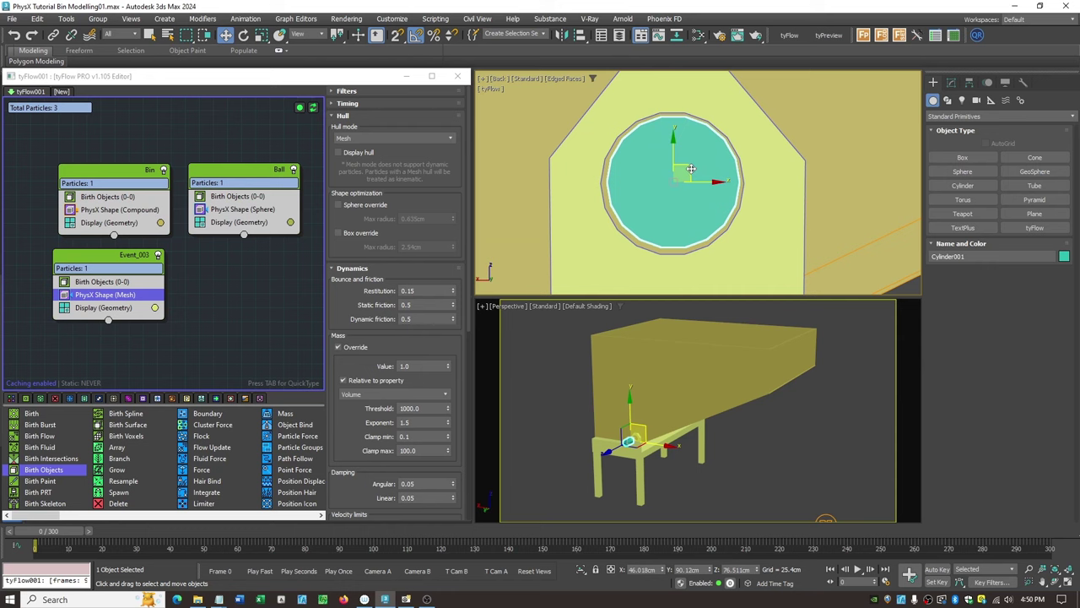
pyautogui.moveTo(691, 171); pyautogui.dragTo(691, 170)
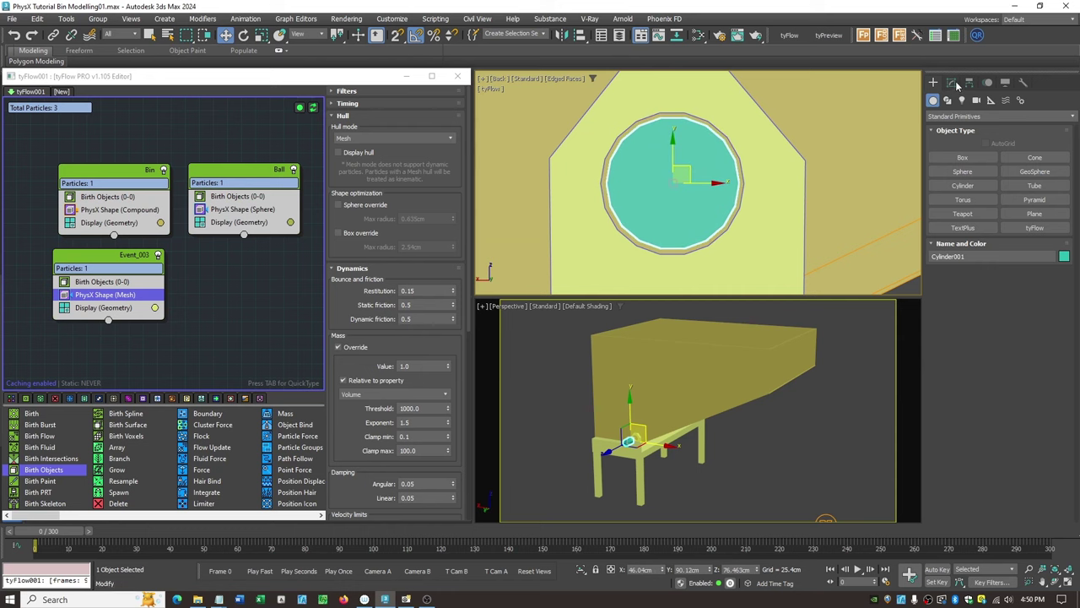
pyautogui.click(953, 83)
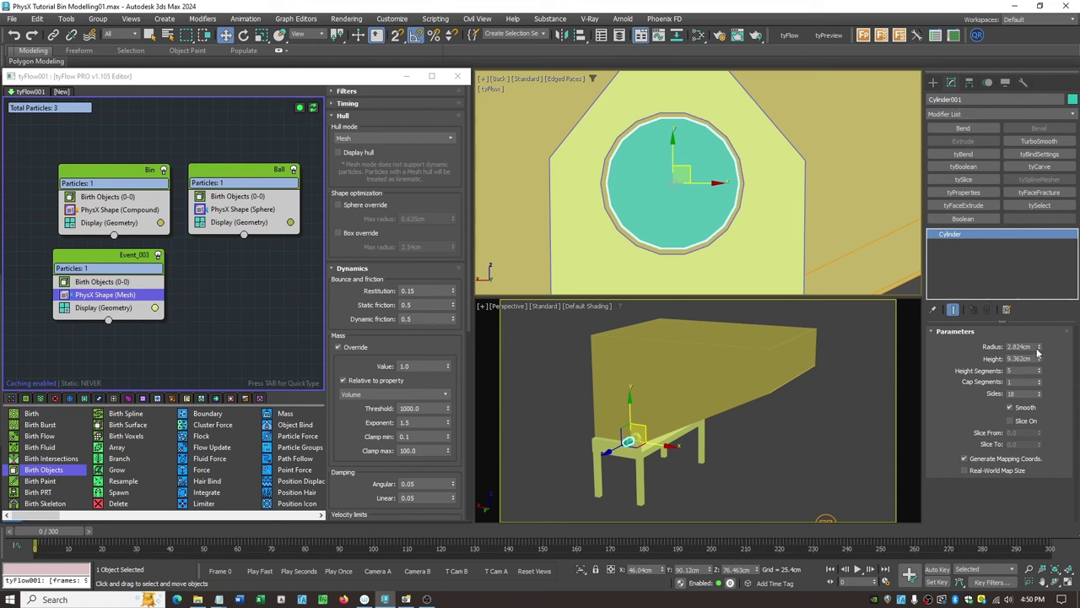
pyautogui.moveTo(1040, 348); pyautogui.dragTo(1040, 347)
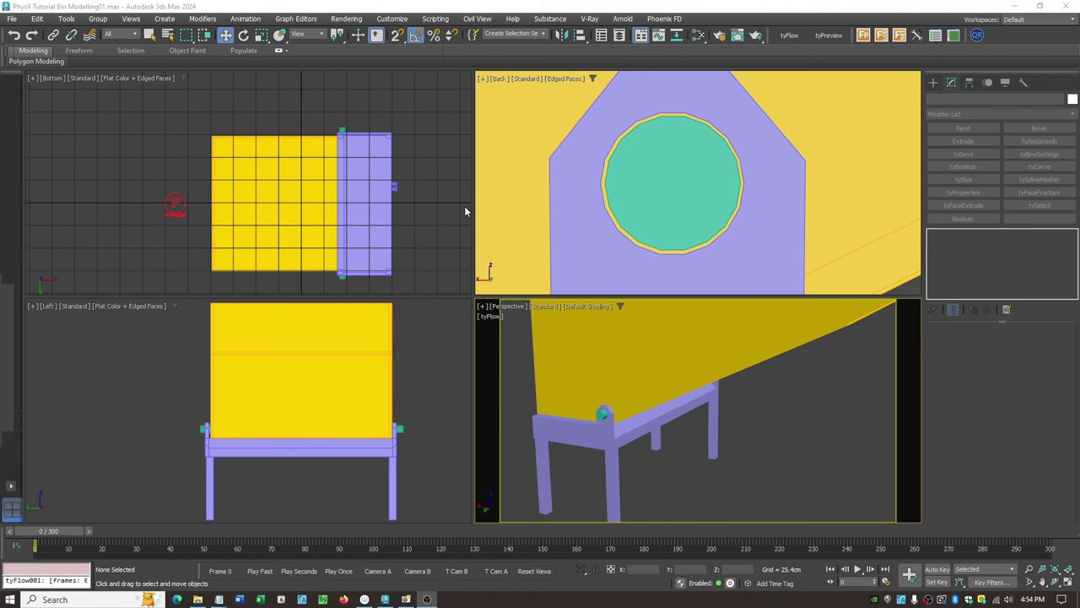
# Step: Attach the pivot cylinders on both sides of the stand to the yellow bin mesh
pyautogui.click(772, 343)
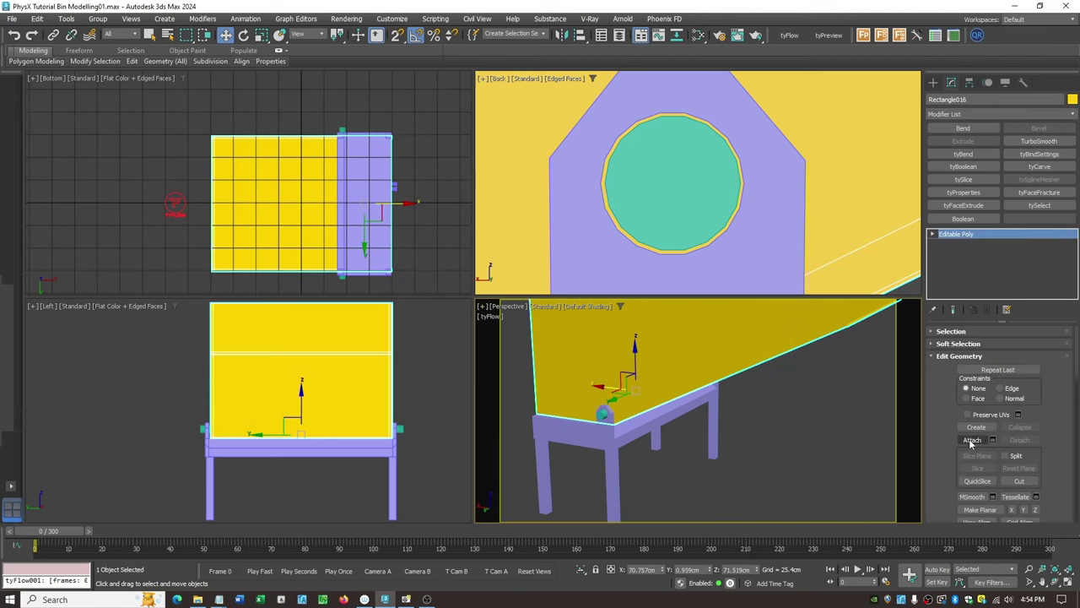
pyautogui.click(972, 441)
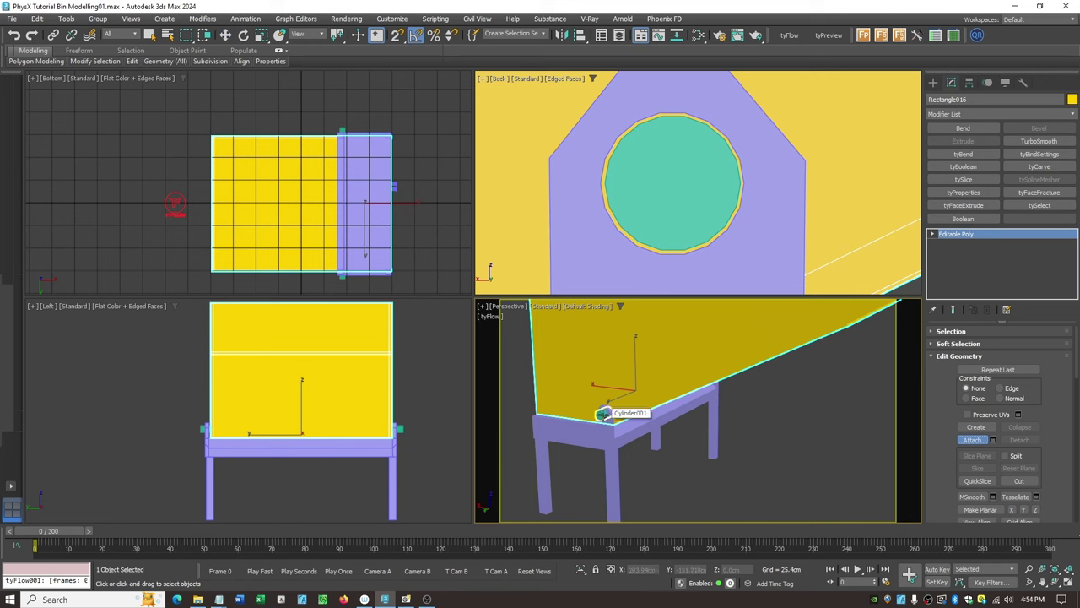
pyautogui.click(602, 415)
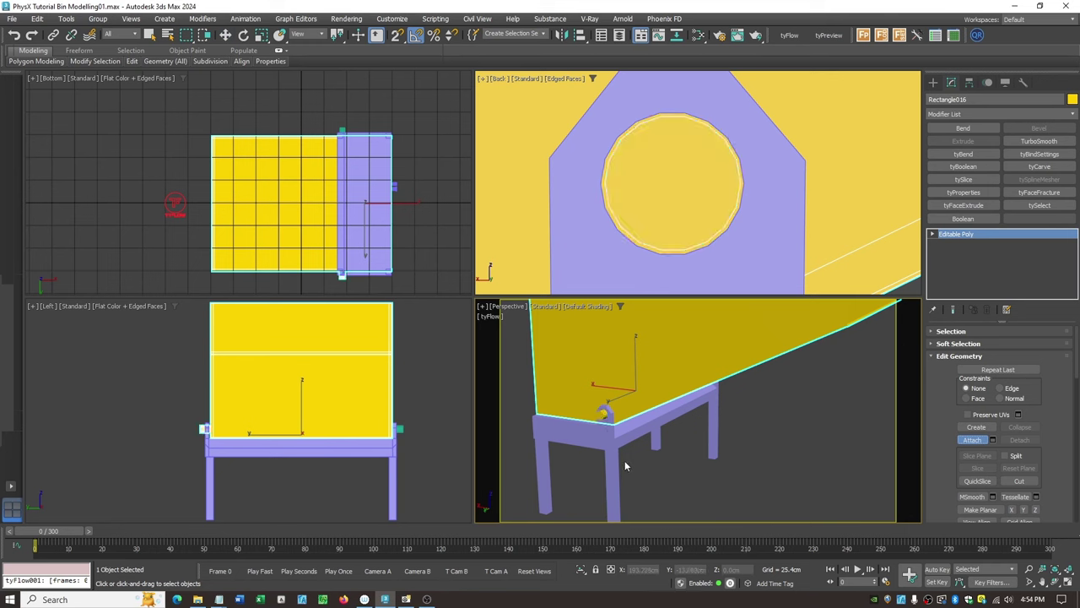
pyautogui.click(341, 131)
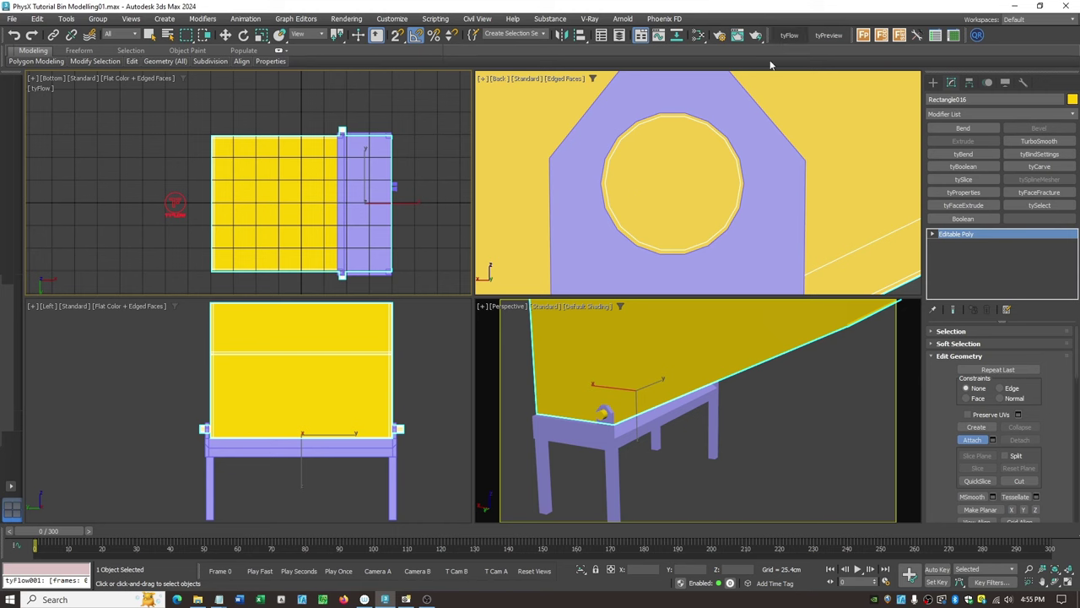
# Step: Hide the Bin layer and turn the tyFlow001 simulation back on in its editor
pyautogui.click(618, 36)
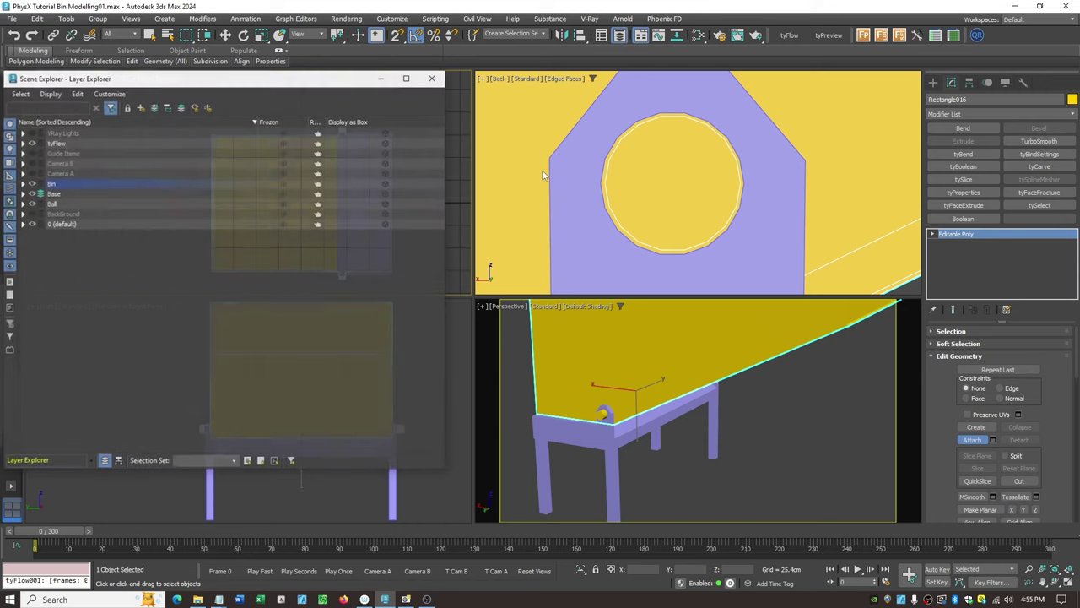
pyautogui.click(31, 183)
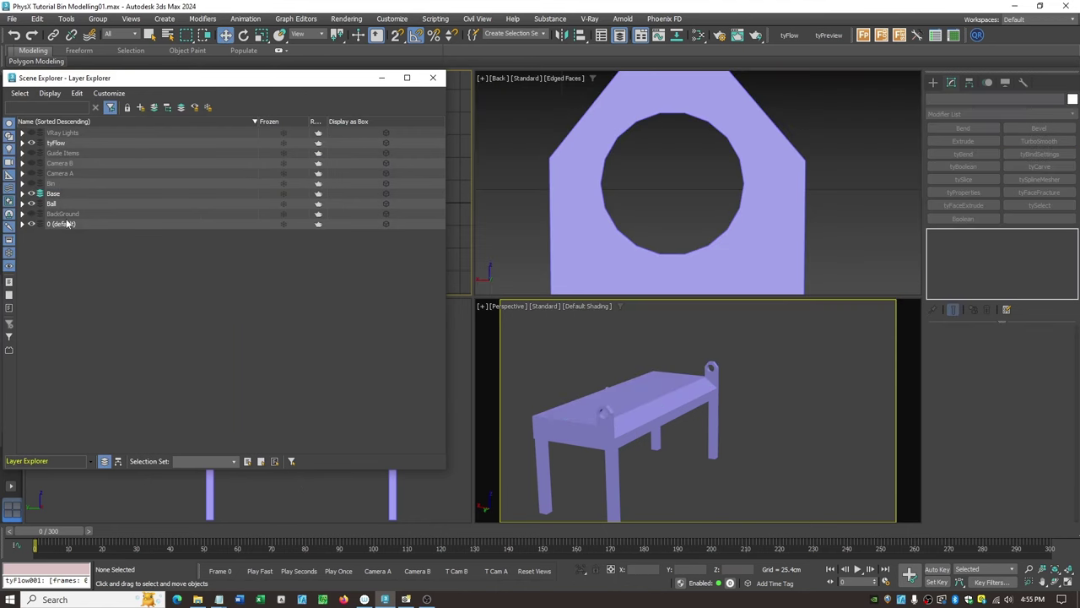
pyautogui.click(789, 36)
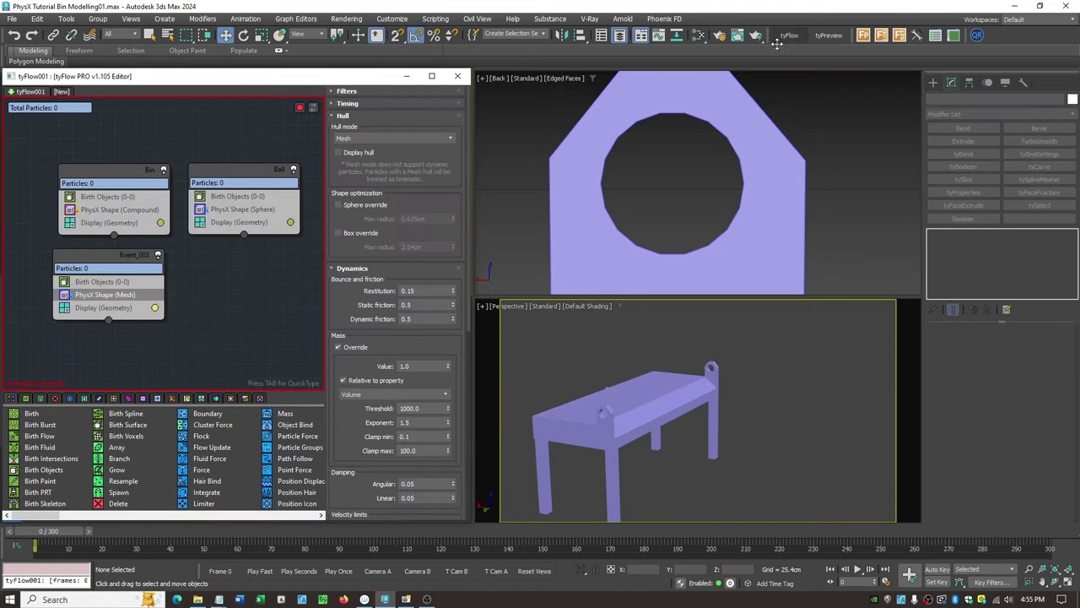
pyautogui.click(299, 108)
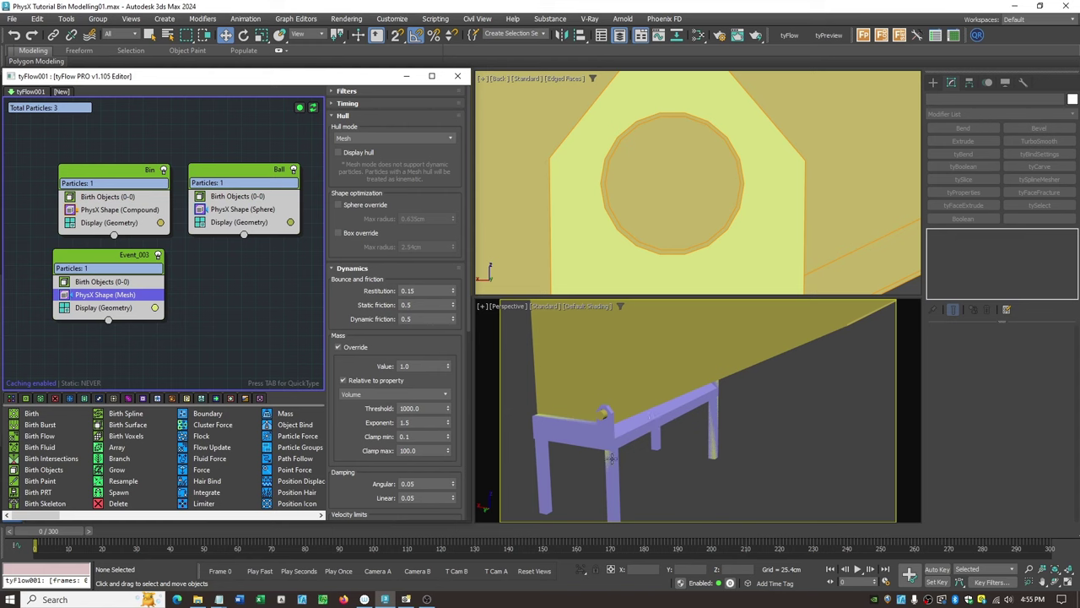
# Step: Hide the Base layer so only the simulated stand shows, and close the Layer Explorer
pyautogui.click(617, 59)
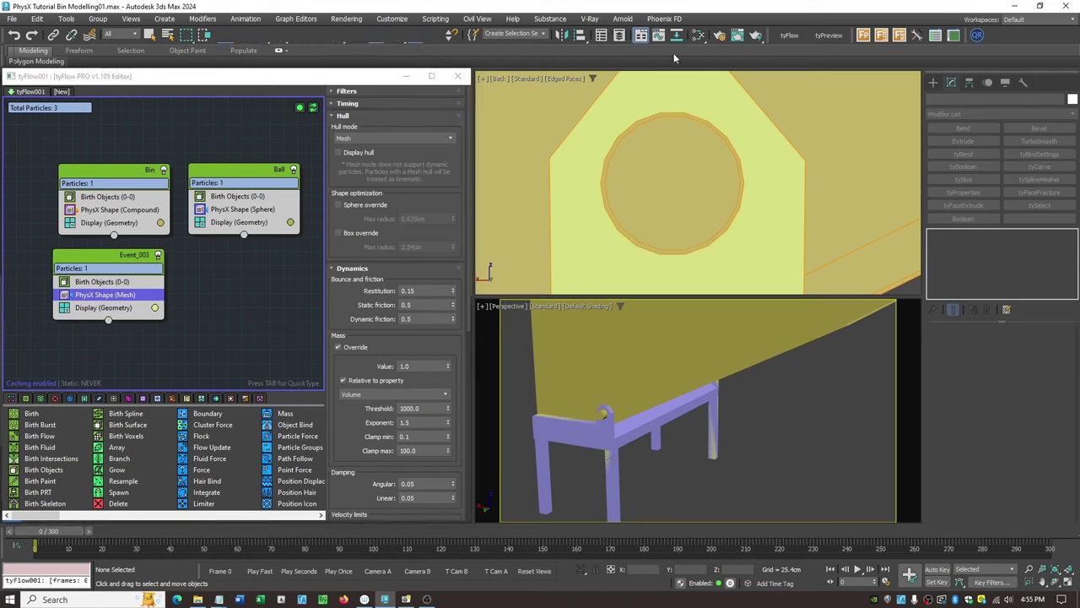
pyautogui.click(620, 34)
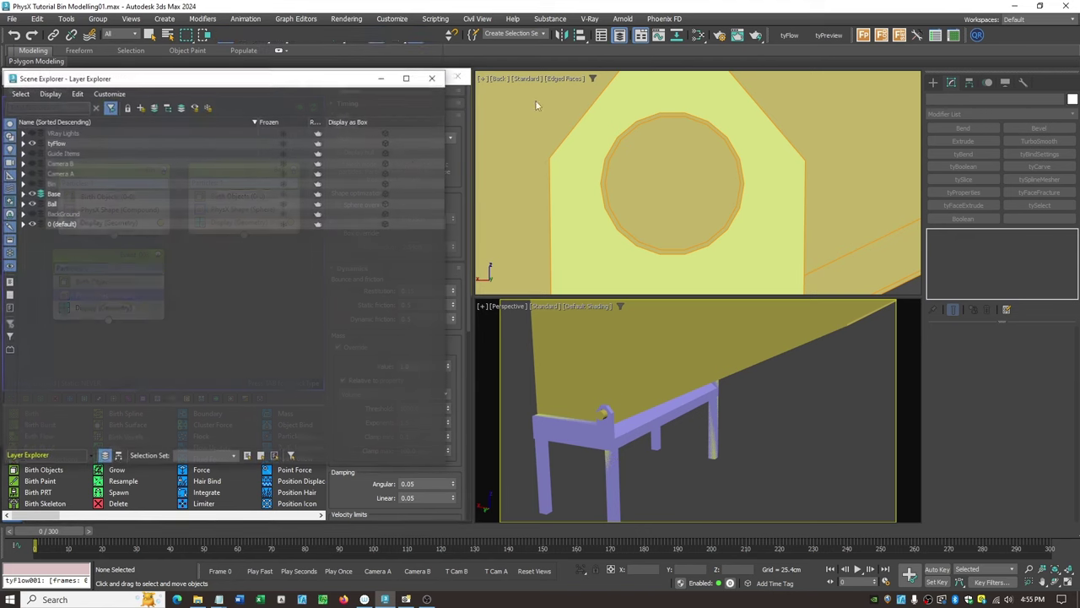
pyautogui.click(32, 194)
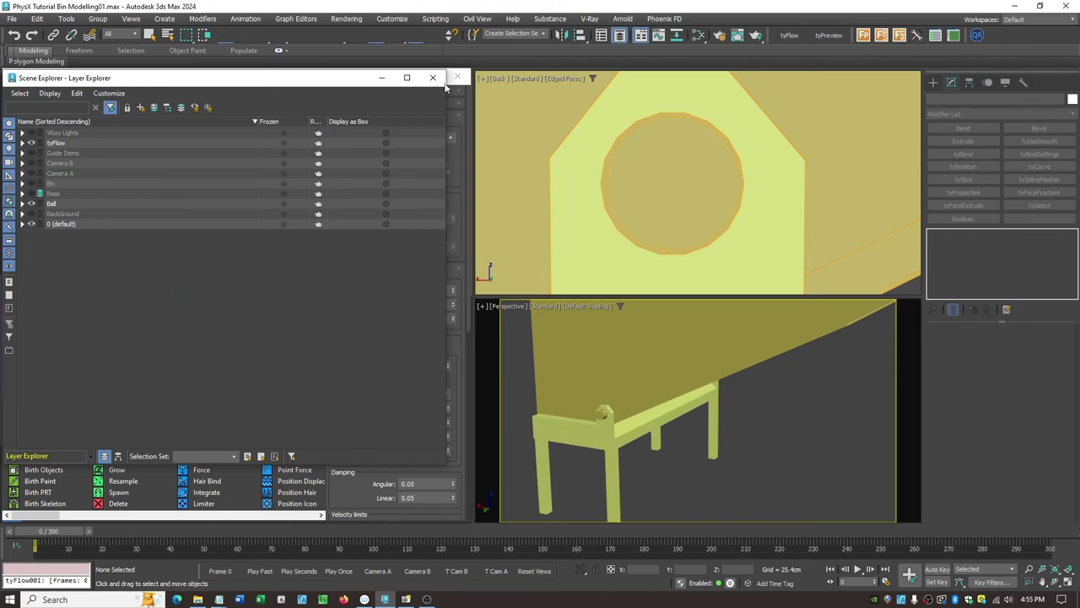
pyautogui.click(433, 77)
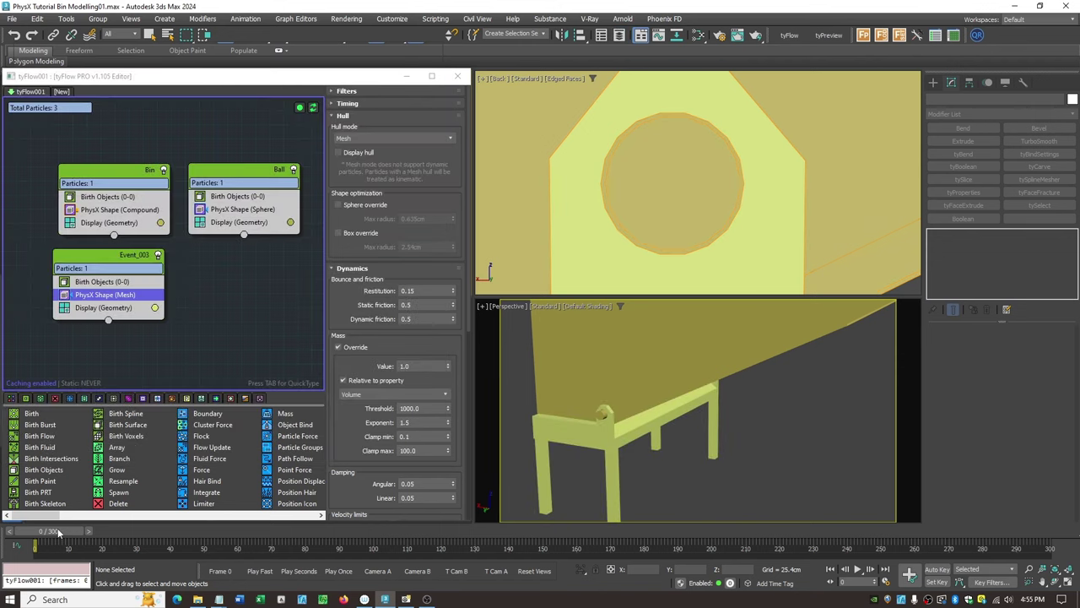
# Step: Scrub the simulation between frame 0 and about frame 45 to examine the bin's pivot cylinders rotating within the stand's lug holes
pyautogui.moveTo(57, 531); pyautogui.dragTo(206, 557)
pyautogui.press('w')
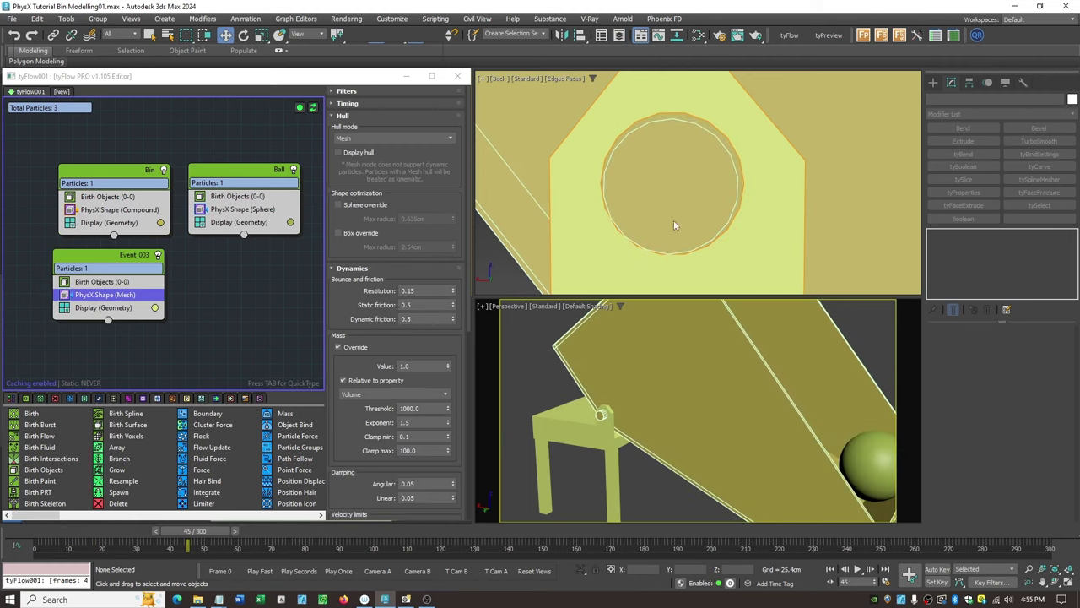
pyautogui.moveTo(222, 534); pyautogui.dragTo(147, 537)
pyautogui.press('w')
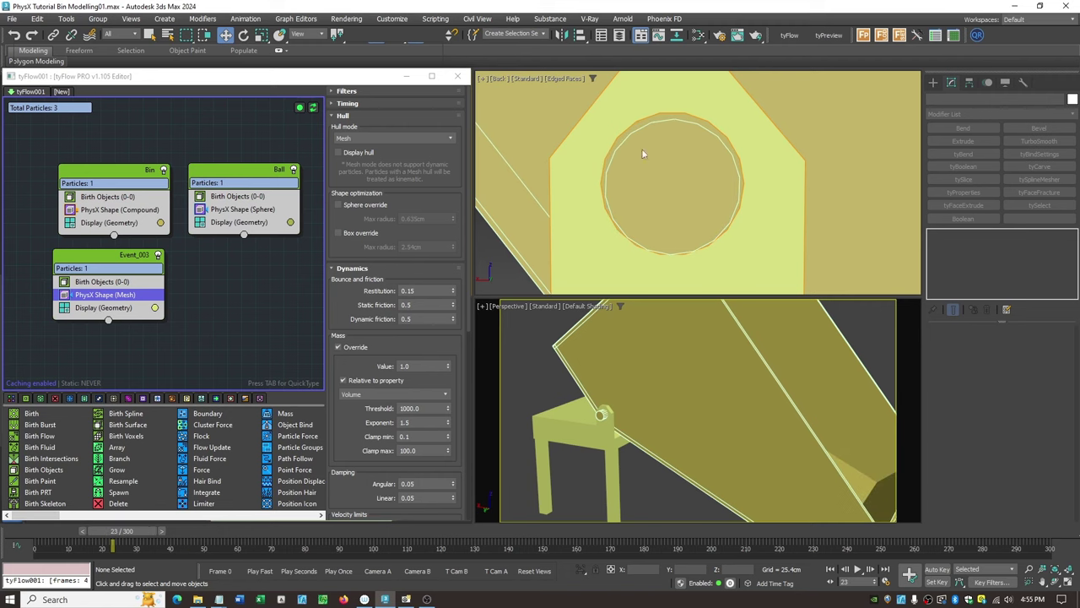
pyautogui.moveTo(135, 534); pyautogui.dragTo(76, 535)
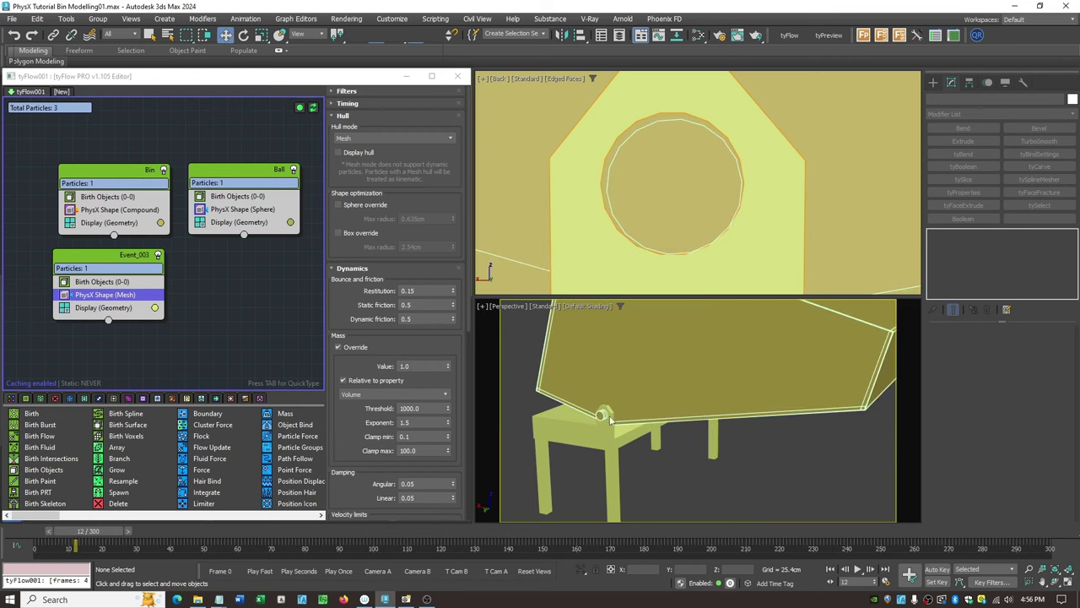
pyautogui.moveTo(107, 537); pyautogui.dragTo(33, 532)
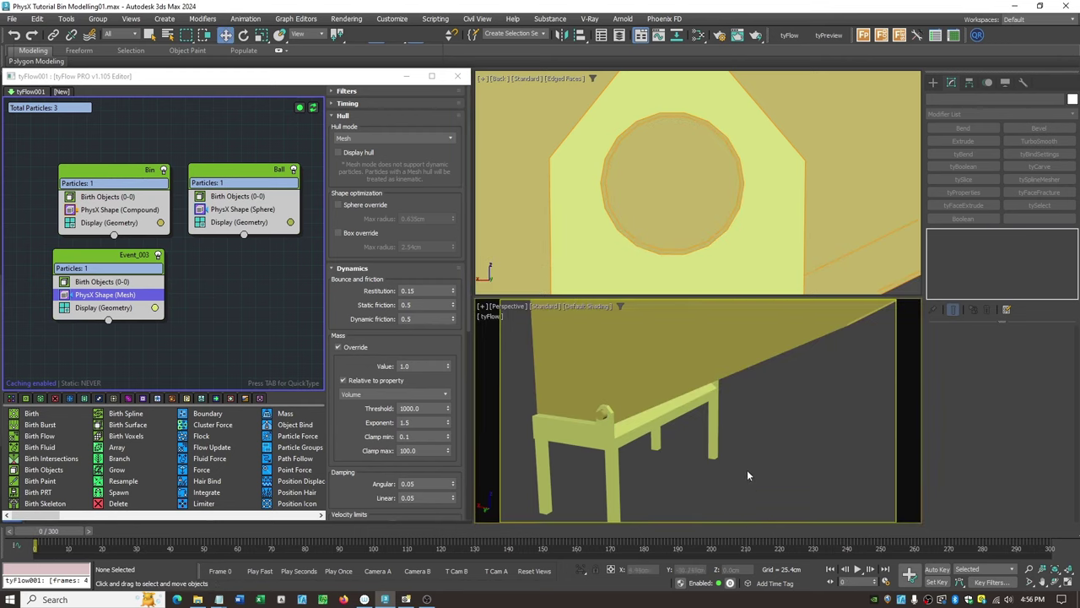
pyautogui.scroll(-6, 747, 469)
pyautogui.scroll(4, 732, 481)
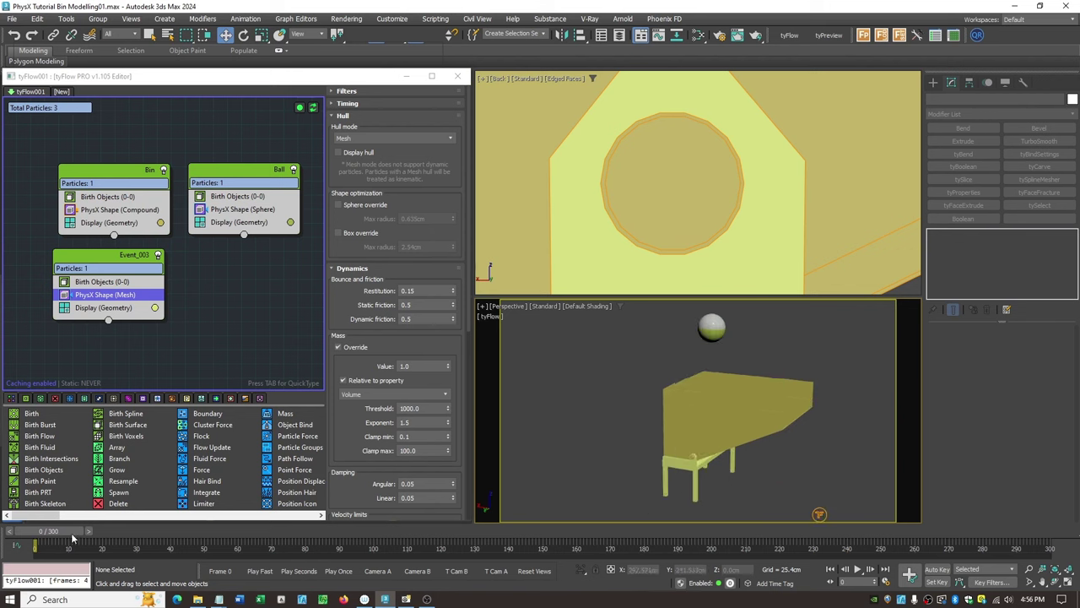
# Step: Advance the simulation to frame 1 and examine the bin, stand and pivot cylinders from several angles
pyautogui.moveTo(73, 538)
pyautogui.mouseDown()
pyautogui.moveTo(139, 531)
pyautogui.moveTo(64, 542)
pyautogui.moveTo(158, 538)
pyautogui.moveTo(70, 539)
pyautogui.mouseUp()
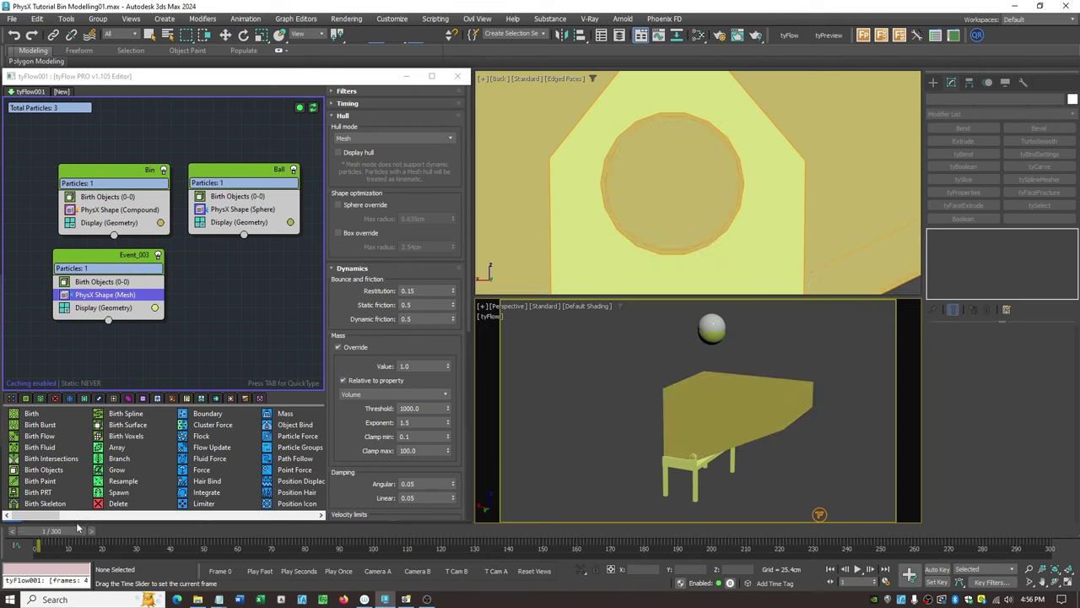
pyautogui.click(1054, 583)
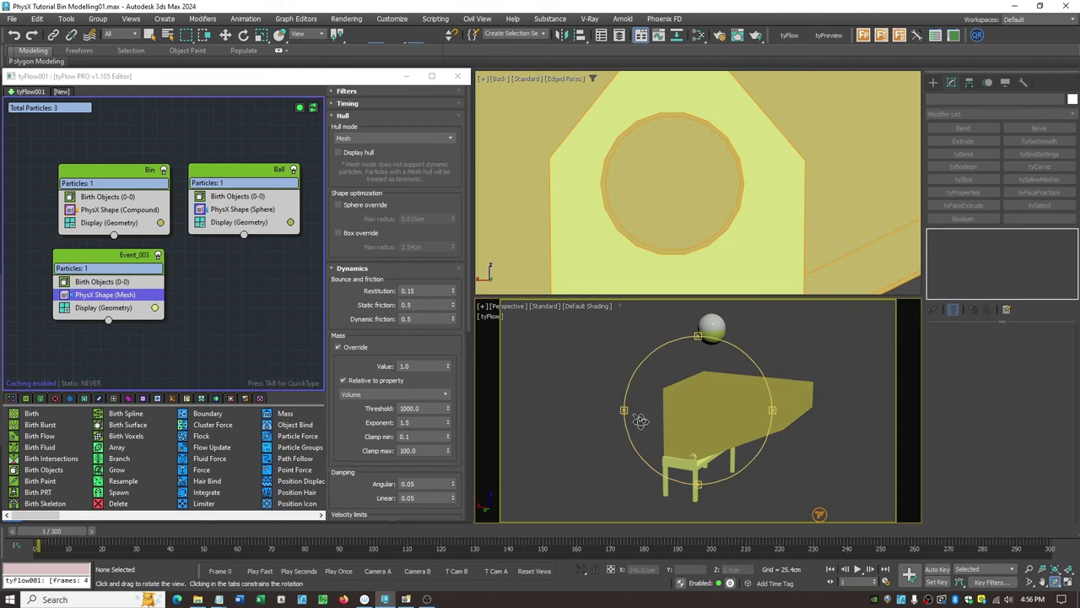
pyautogui.moveTo(639, 421); pyautogui.dragTo(645, 478)
pyautogui.scroll(3, 645, 478)
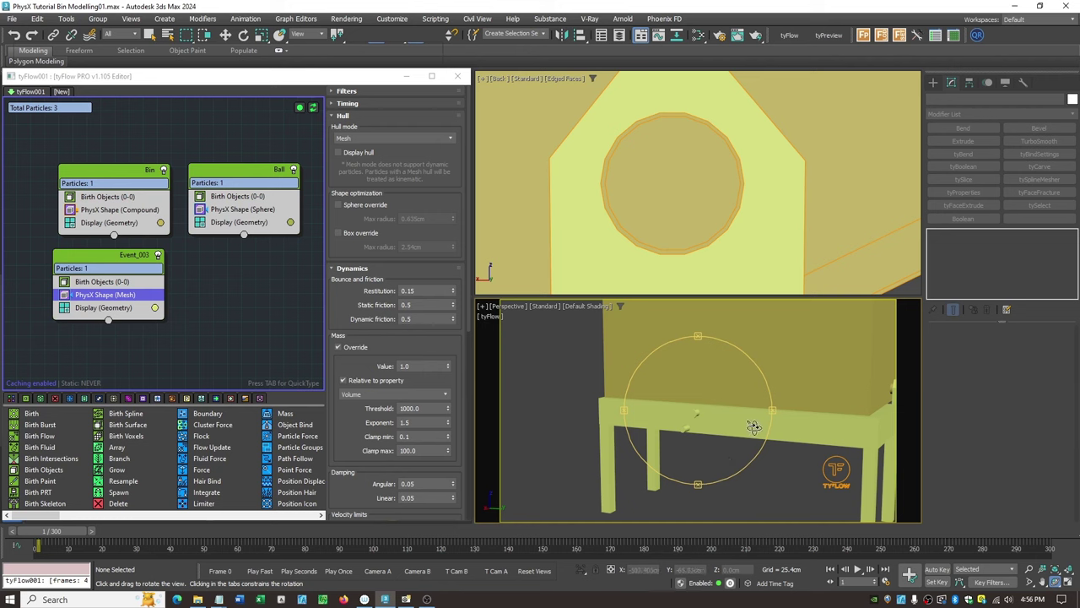
pyautogui.moveTo(767, 416); pyautogui.dragTo(640, 412)
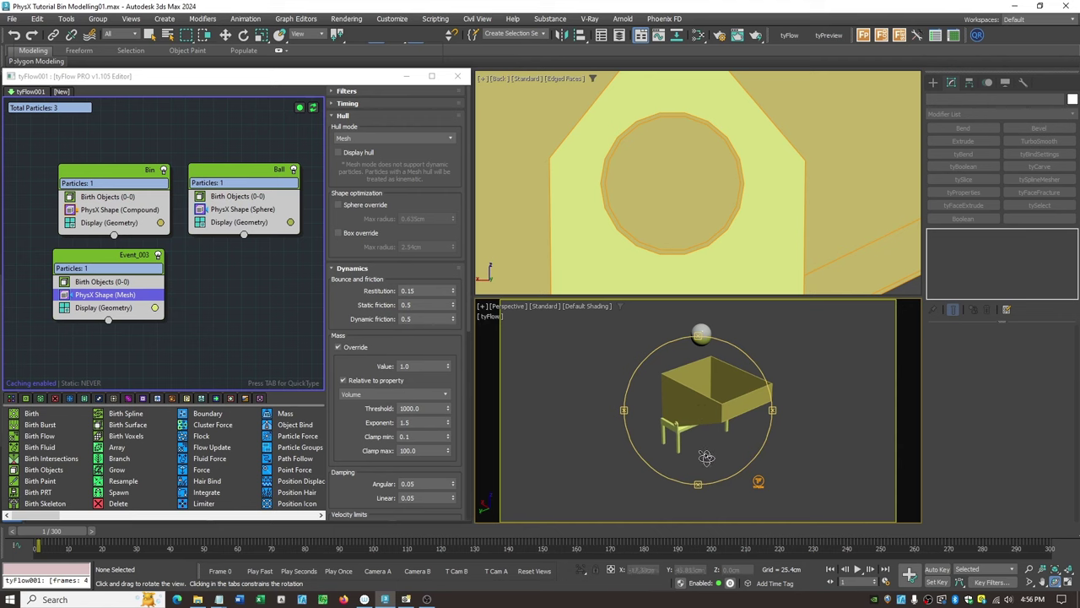
pyautogui.moveTo(714, 479); pyautogui.dragTo(739, 505)
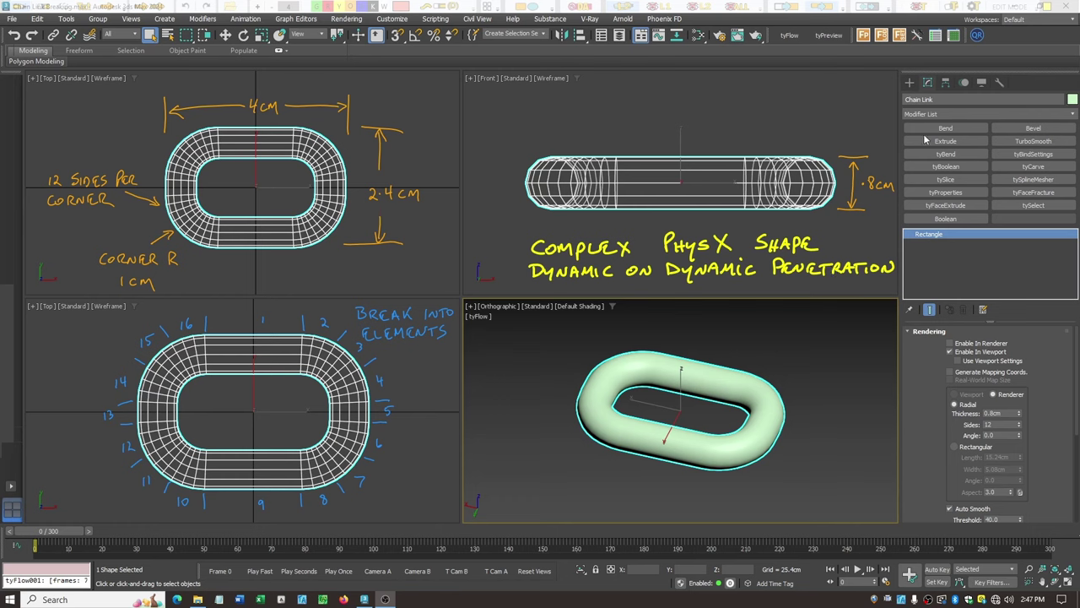
# Step: Turn the Chain Link rectangle's viewport rendering off and back on to examine its underlying spline
pyautogui.click(951, 352)
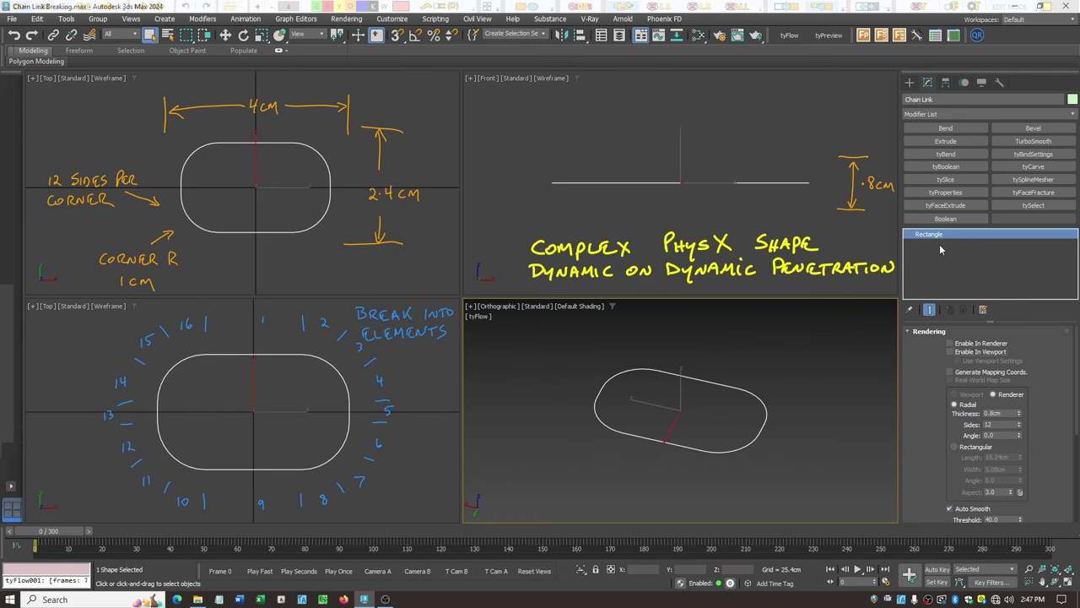
pyautogui.click(949, 352)
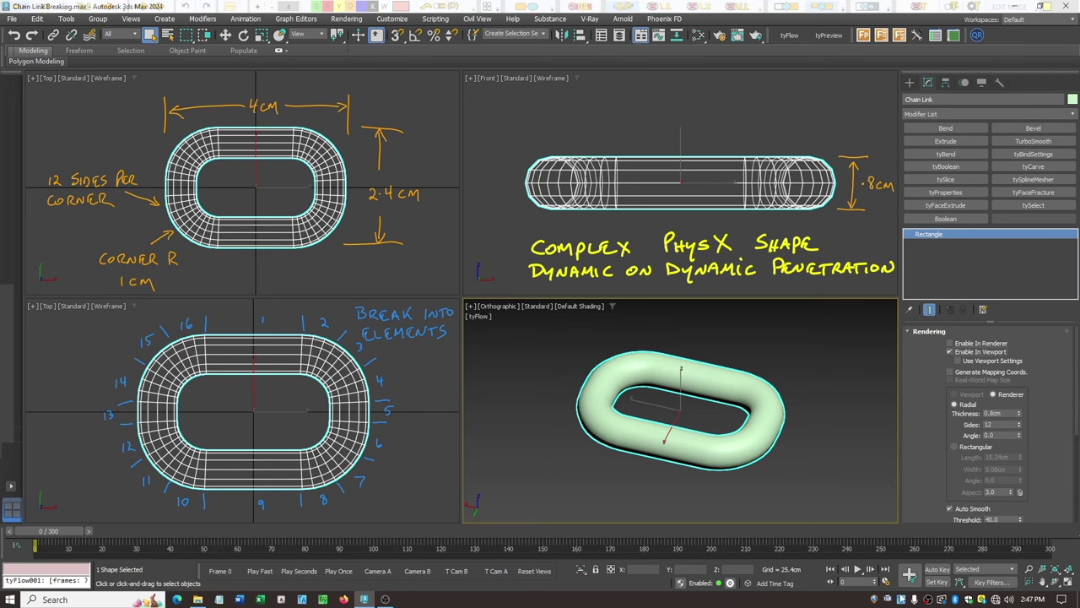
# Step: Activate the screen annotation tool and mark the element divisions on the chain link's corners in red, outlining the lower-right corner as one piece
pyautogui.rightClick(902, 600)
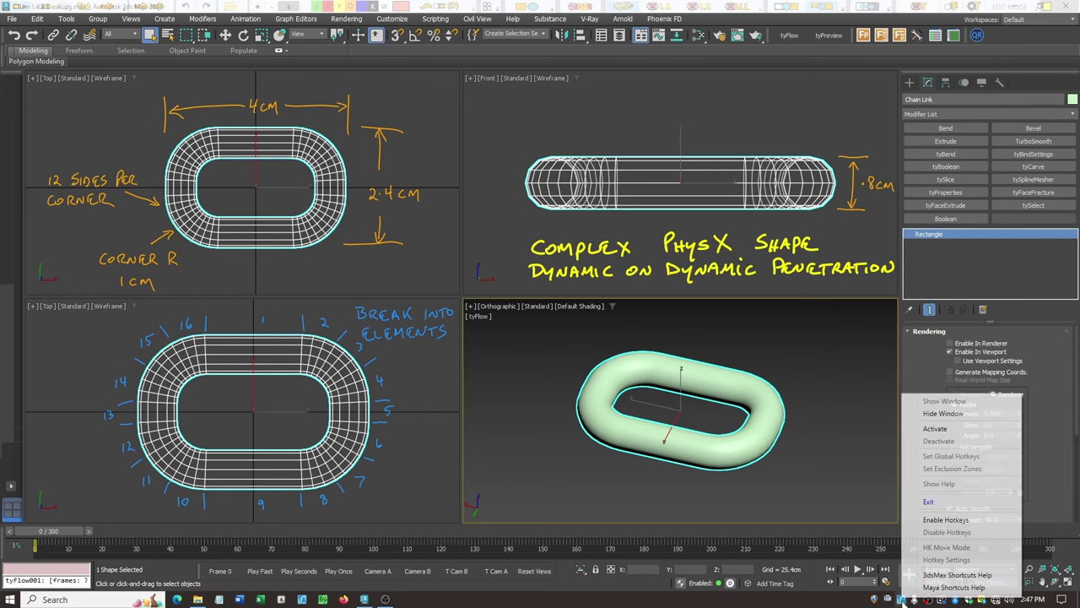
pyautogui.click(935, 429)
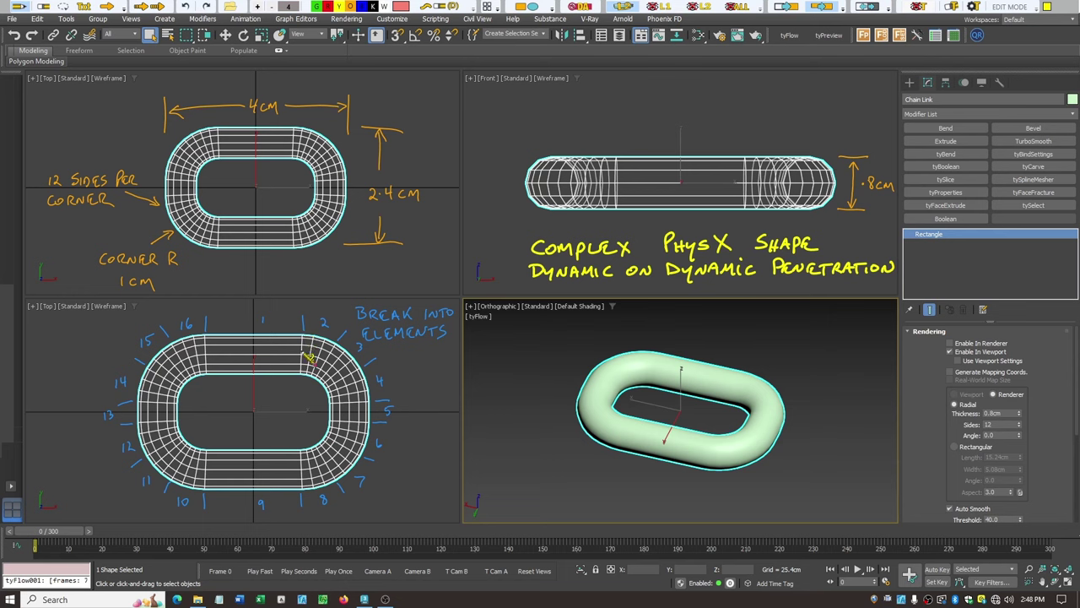
pyautogui.moveTo(302, 336)
pyautogui.mouseDown()
pyautogui.moveTo(302, 377)
pyautogui.moveTo(323, 391)
pyautogui.mouseUp()
pyautogui.moveTo(300, 447)
pyautogui.mouseDown()
pyautogui.moveTo(335, 424)
pyautogui.moveTo(373, 429)
pyautogui.moveTo(354, 474)
pyautogui.moveTo(308, 493)
pyautogui.moveTo(301, 450)
pyautogui.mouseUp()
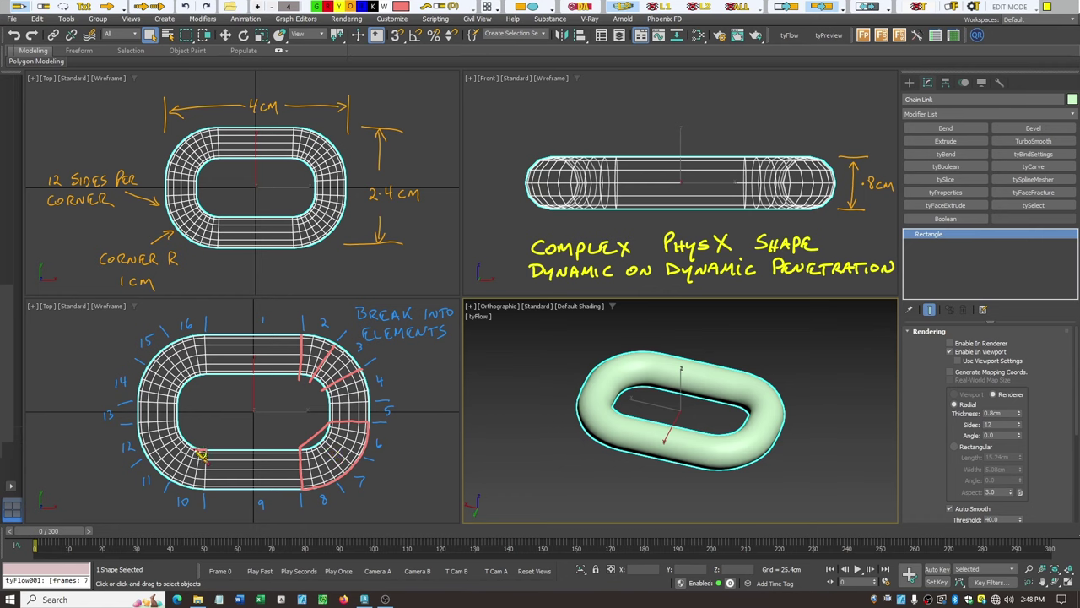
pyautogui.moveTo(194, 451)
pyautogui.mouseDown()
pyautogui.moveTo(174, 425)
pyautogui.moveTo(144, 422)
pyautogui.moveTo(139, 452)
pyautogui.moveTo(165, 482)
pyautogui.moveTo(205, 496)
pyautogui.moveTo(207, 460)
pyautogui.moveTo(216, 463)
pyautogui.mouseUp()
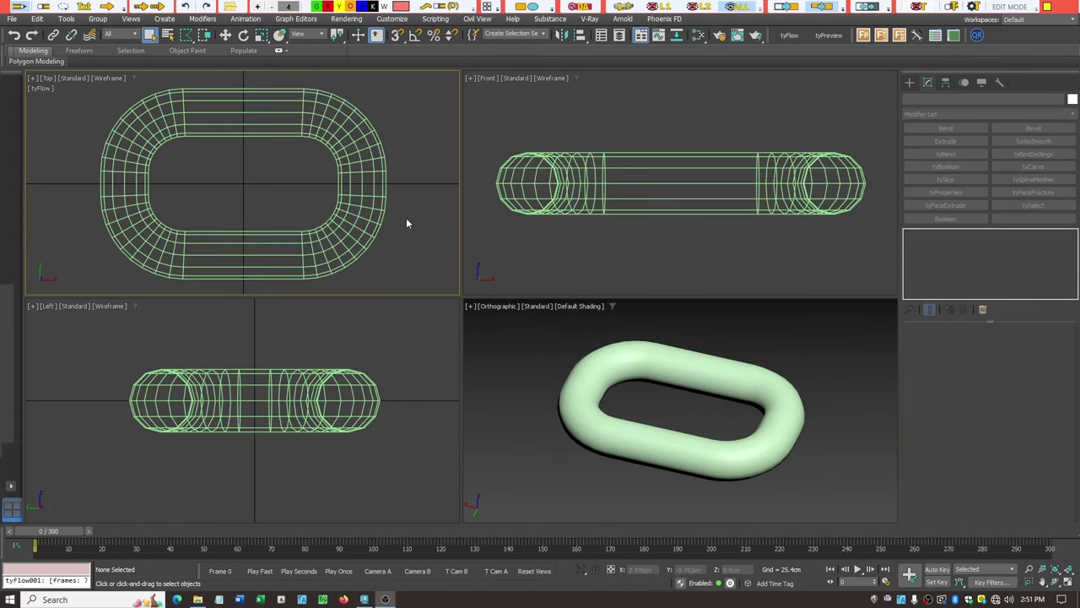
# Step: Maximize the Top view and convert the Chain Link rectangle to an Editable Poly
pyautogui.hotkey('alt', 'w')
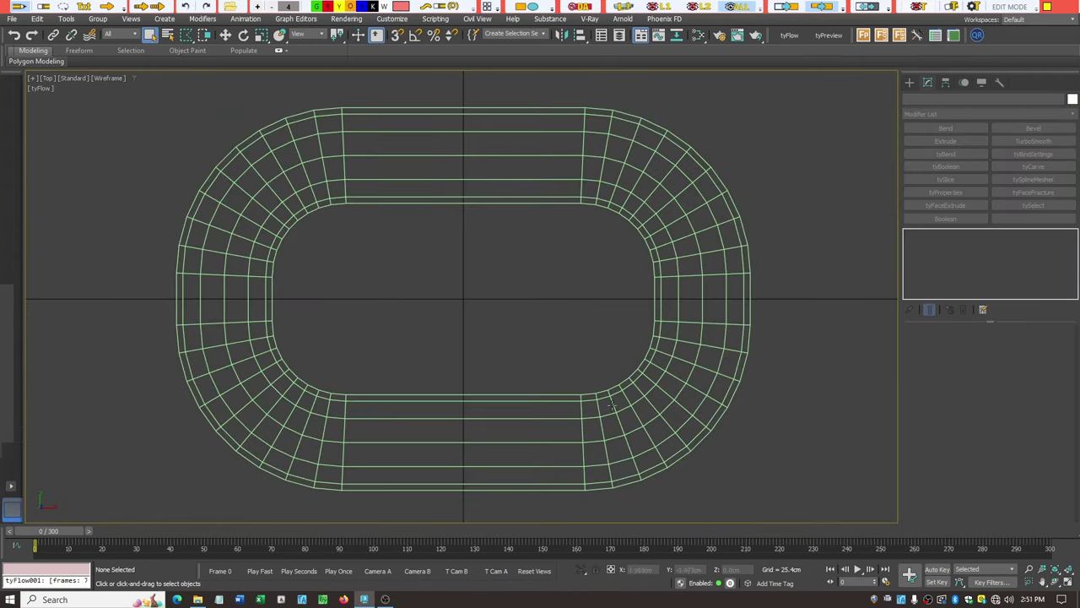
pyautogui.click(438, 133)
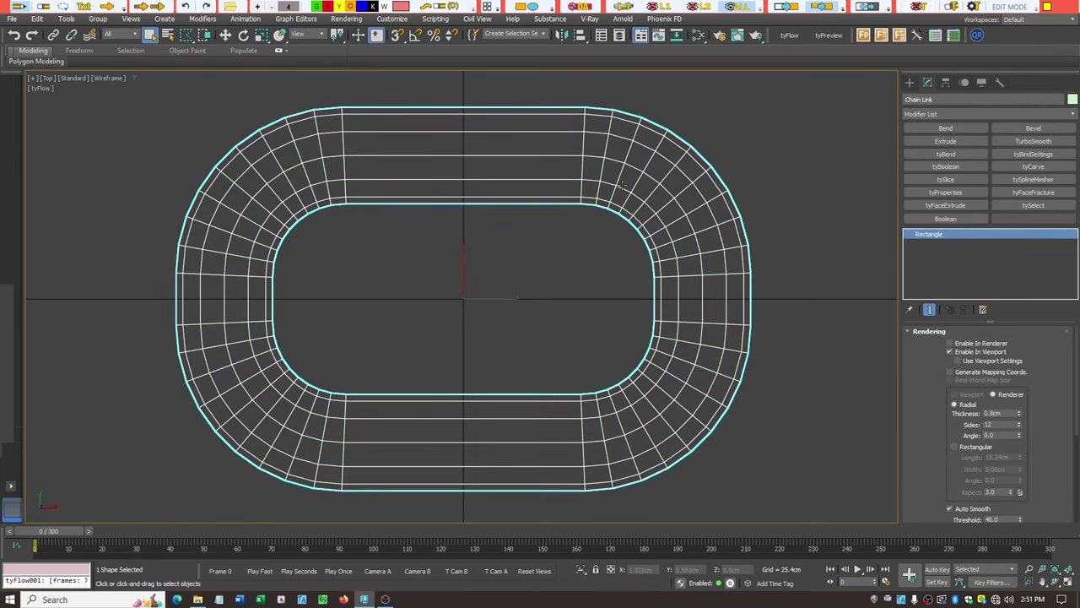
pyautogui.rightClick(582, 155)
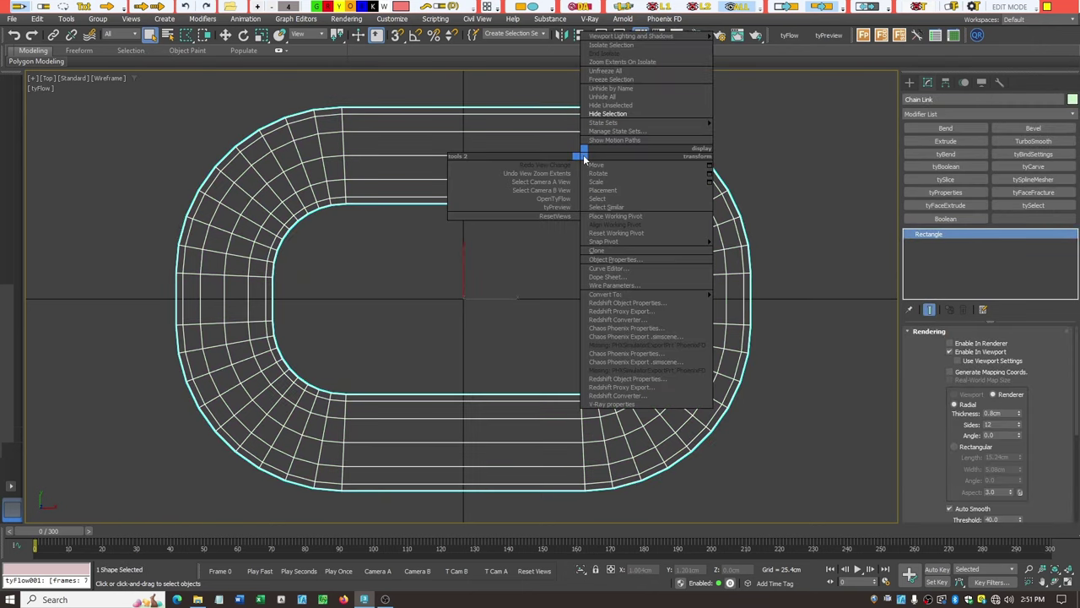
pyautogui.moveTo(639, 292)
pyautogui.click(747, 311)
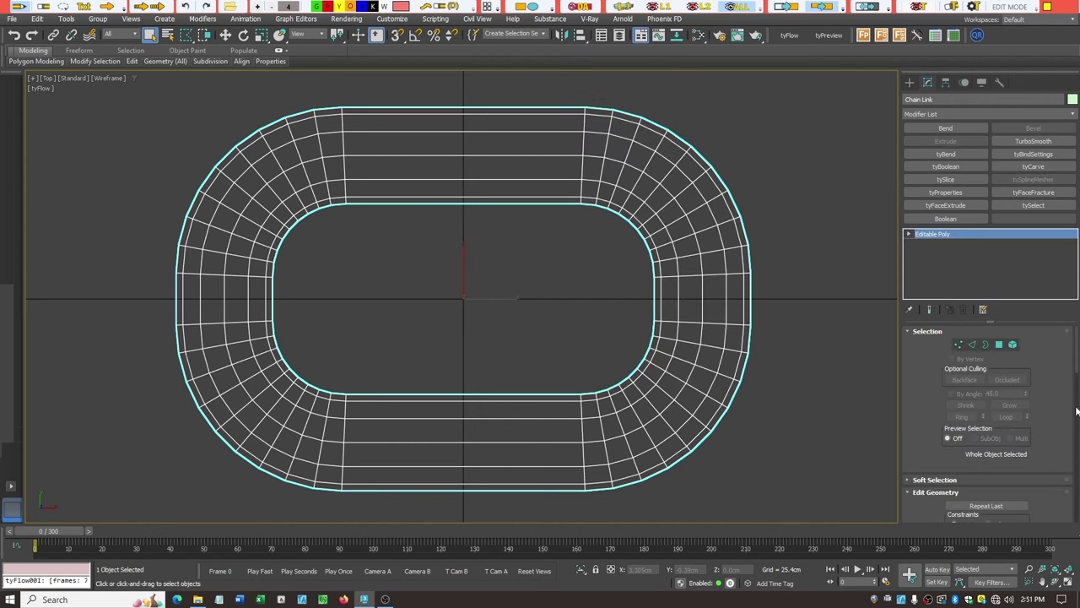
# Step: Enter the Chain Link's Polygon sub-object level and collapse the Edit Polygons rollout to expose the Edit Geometry commands
pyautogui.scroll(-3, 969, 374)
pyautogui.scroll(-1, 970, 413)
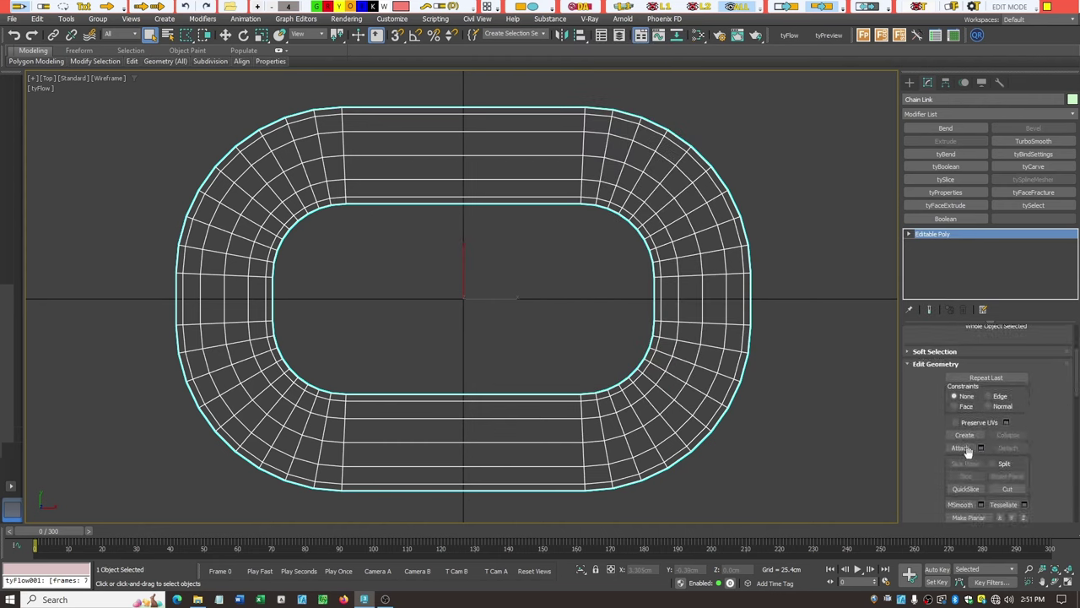
pyautogui.scroll(5, 1046, 413)
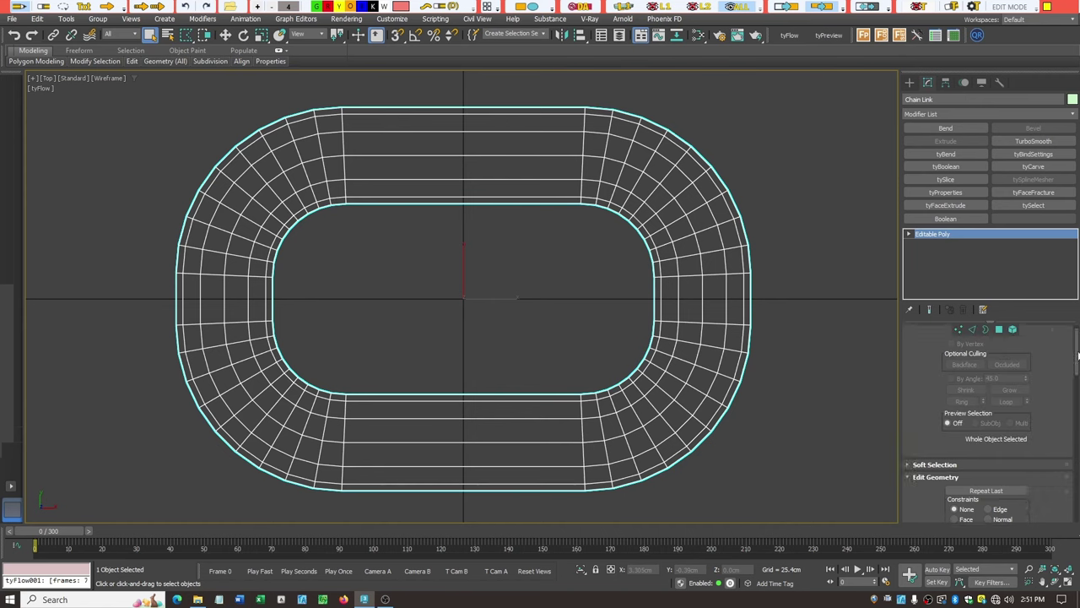
pyautogui.click(908, 234)
pyautogui.click(932, 272)
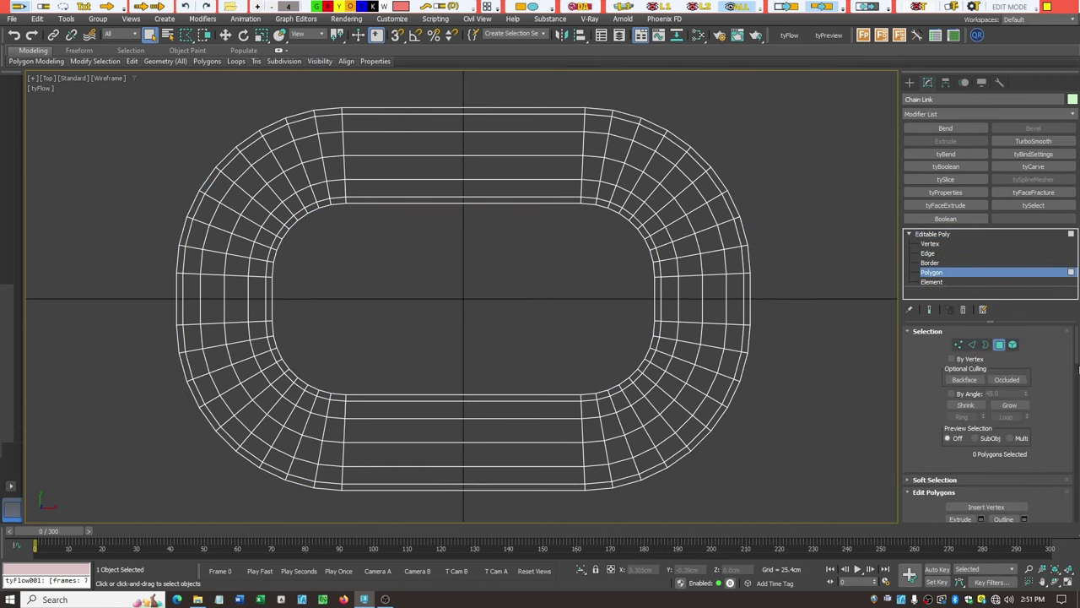
pyautogui.scroll(-3, 1063, 439)
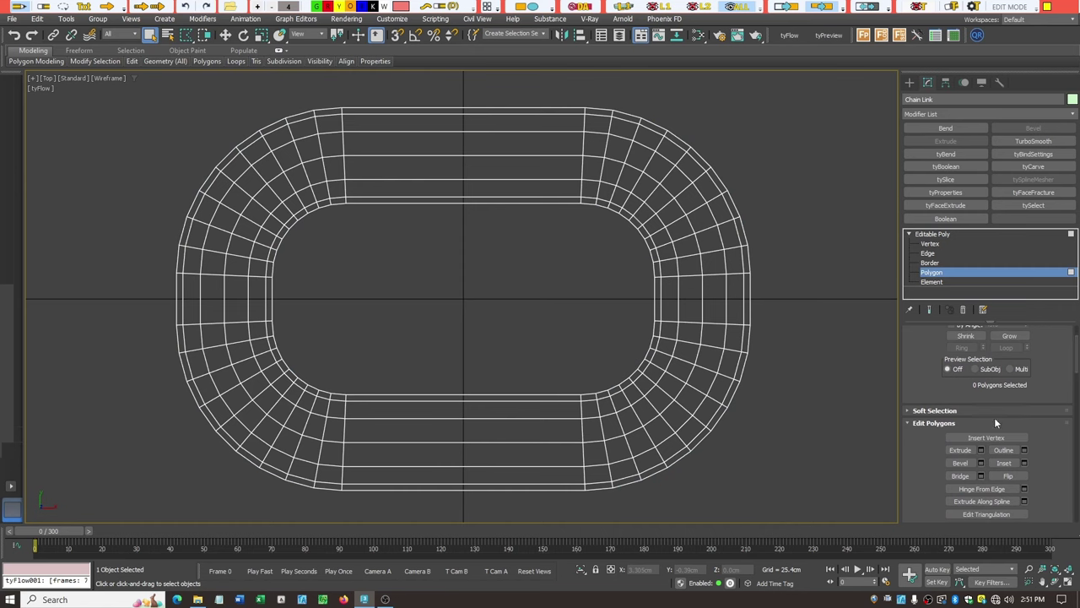
pyautogui.click(909, 422)
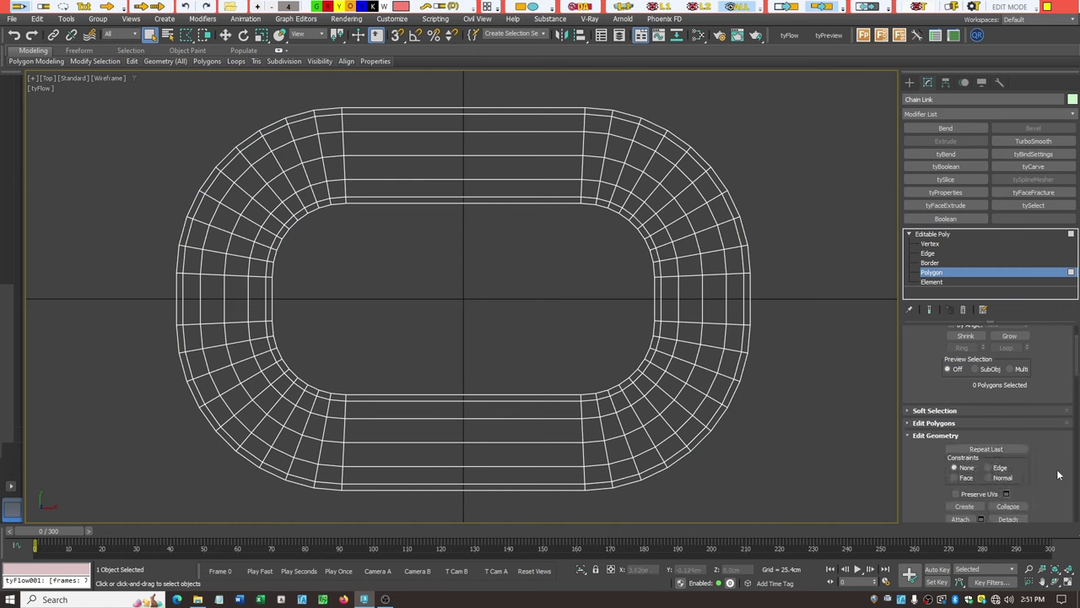
pyautogui.scroll(-4, 1070, 363)
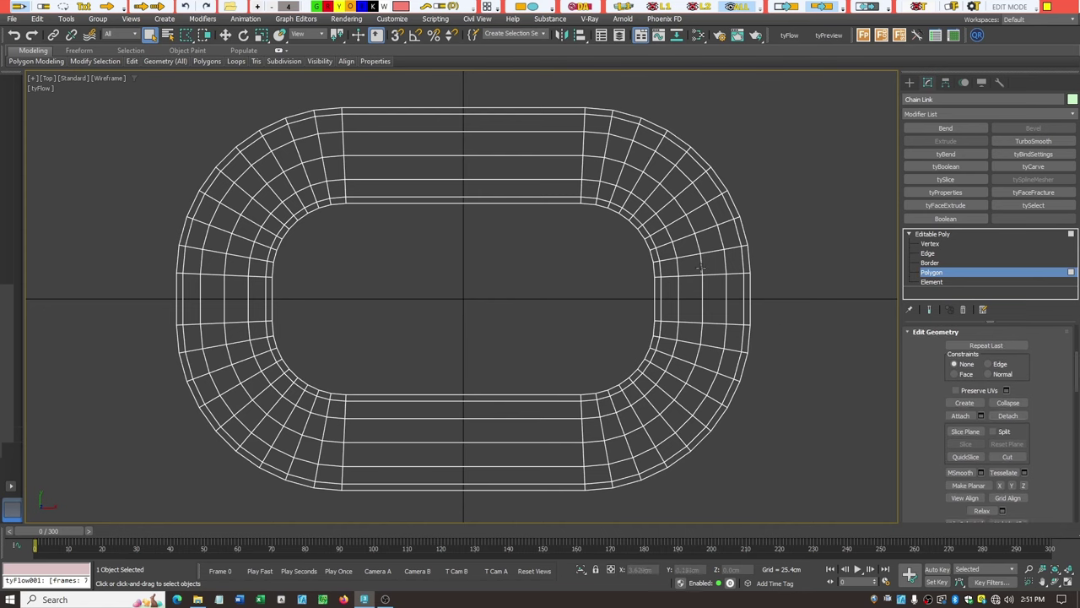
# Step: Fence-select the polygons of the chain link's upper straight section and detach them as a separate object
pyautogui.moveTo(449, 108)
pyautogui.mouseDown()
pyautogui.moveTo(449, 176)
pyautogui.moveTo(475, 237)
pyautogui.moveTo(488, 228)
pyautogui.moveTo(439, 235)
pyautogui.mouseUp()
pyautogui.click(417, 223)
pyautogui.click(447, 92)
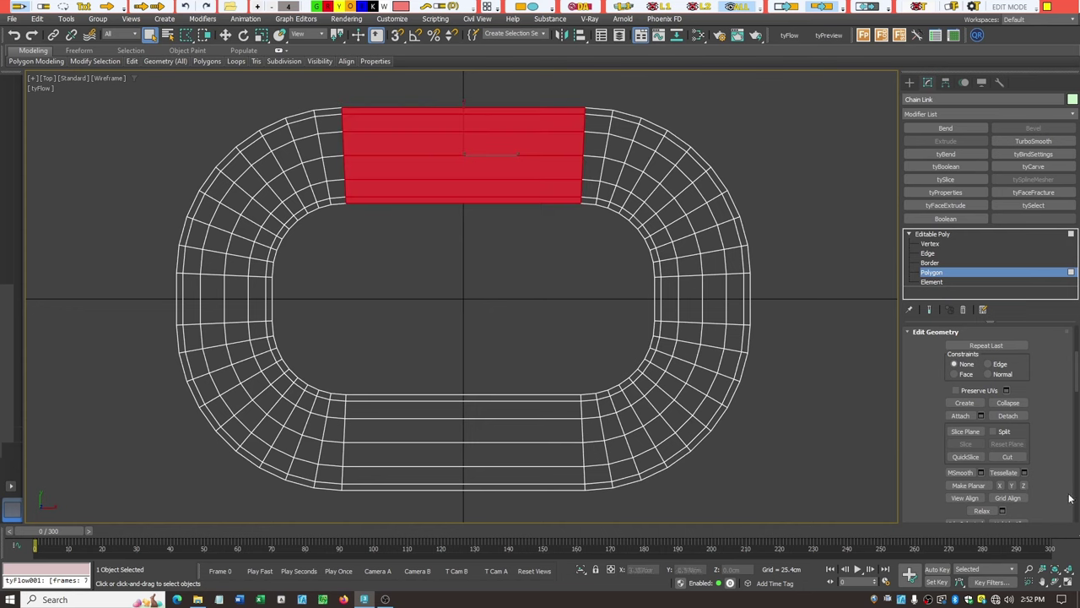
pyautogui.click(1021, 417)
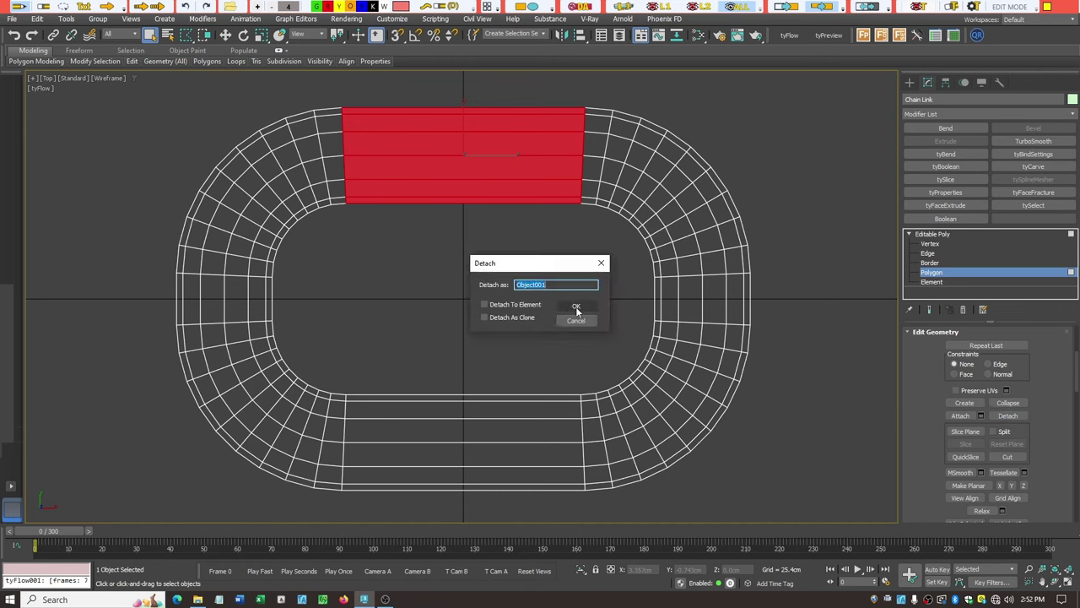
pyautogui.click(576, 305)
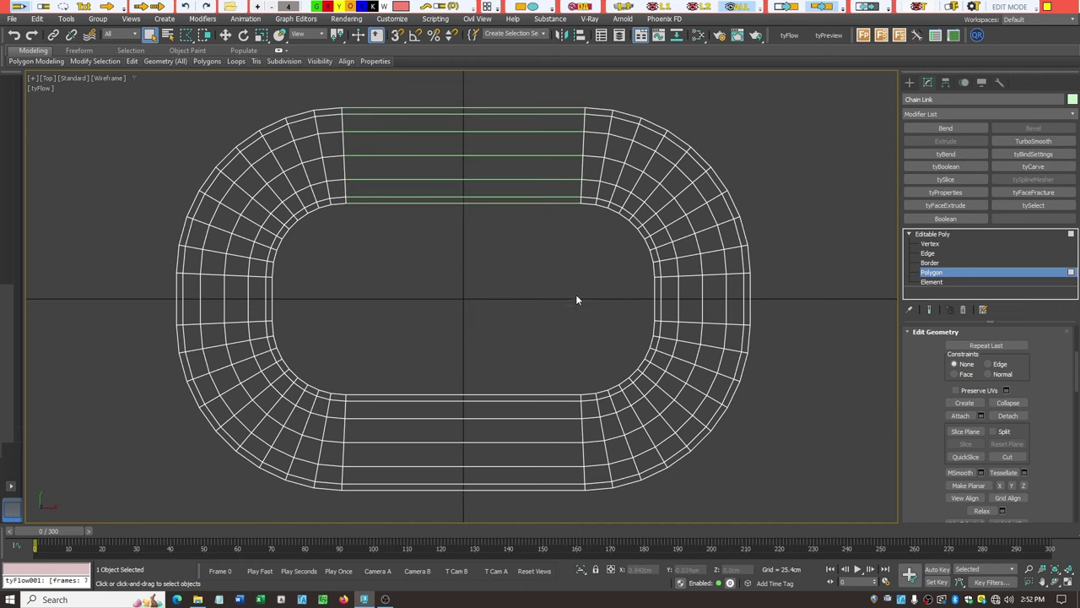
# Step: Detach the first three-face-wide segment of the upper-right corner, beside the straight section, as a separate object
pyautogui.click(599, 93)
pyautogui.click(610, 217)
pyautogui.click(600, 90)
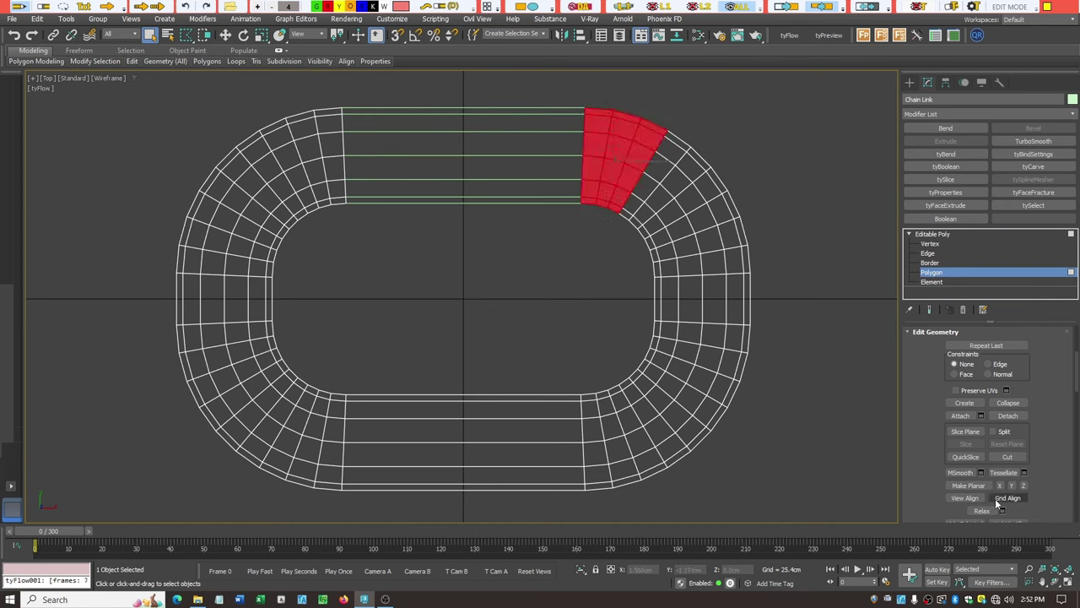
pyautogui.click(1006, 416)
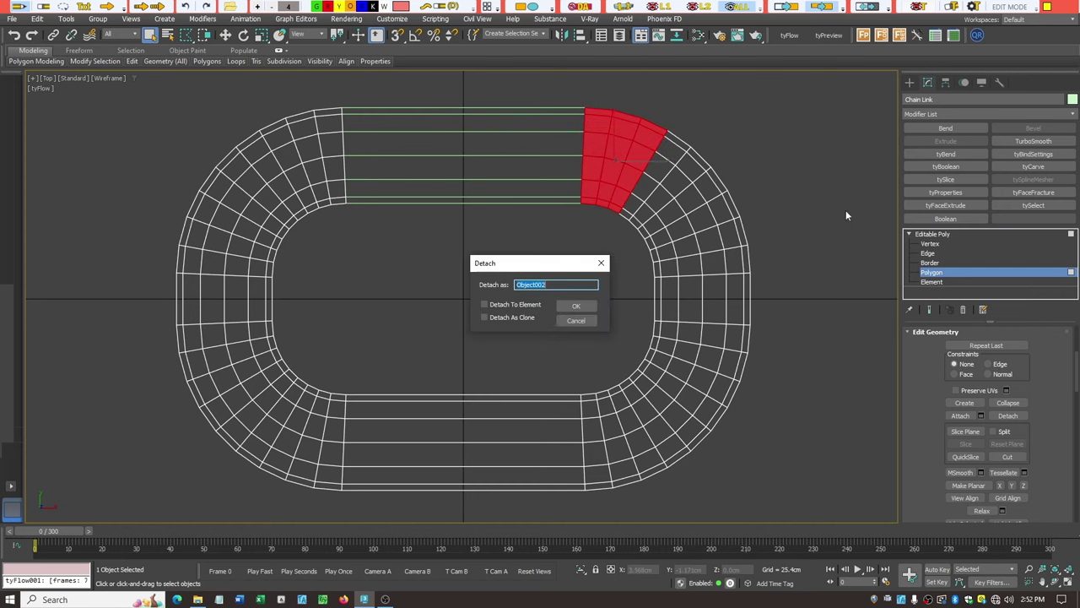
pyautogui.click(574, 307)
# Step: Detach the middle three-face-wide segment of the upper-right corner as a separate object
pyautogui.moveTo(695, 121); pyautogui.dragTo(626, 218)
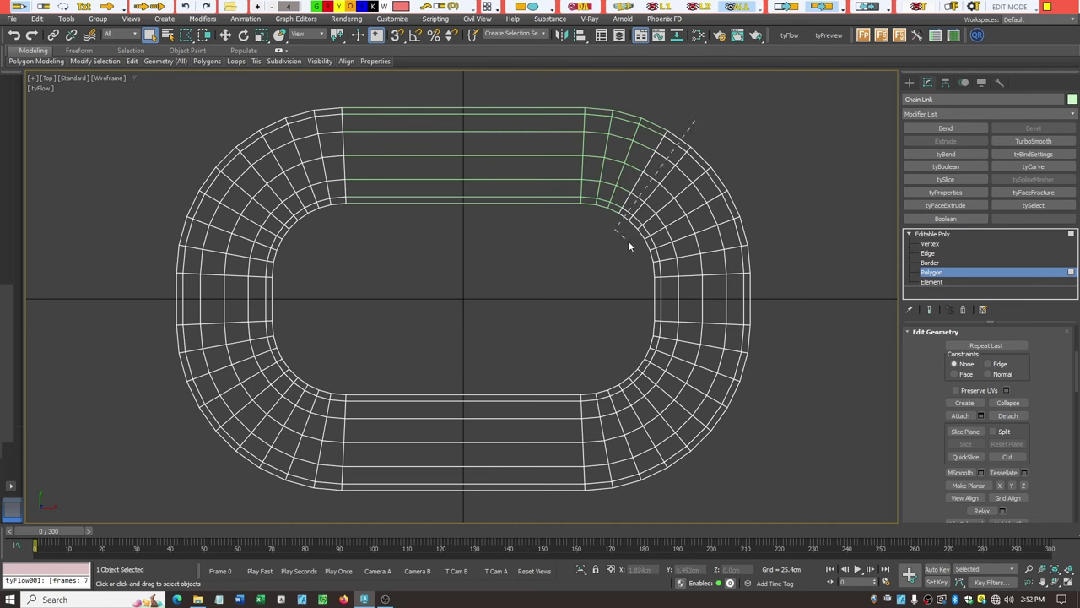
pyautogui.click(741, 170)
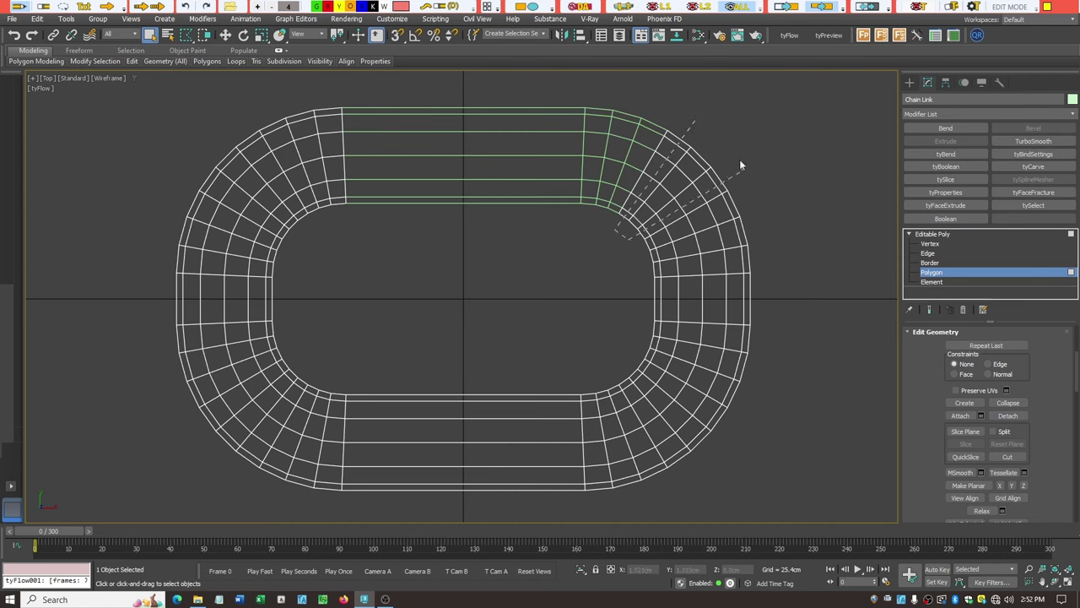
pyautogui.click(693, 122)
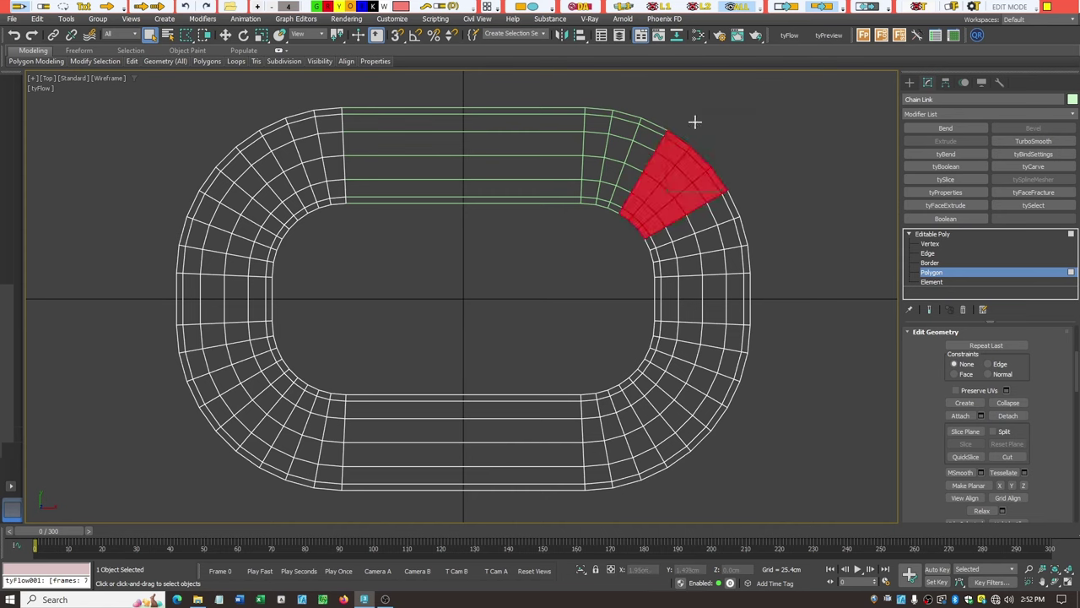
pyautogui.click(1010, 417)
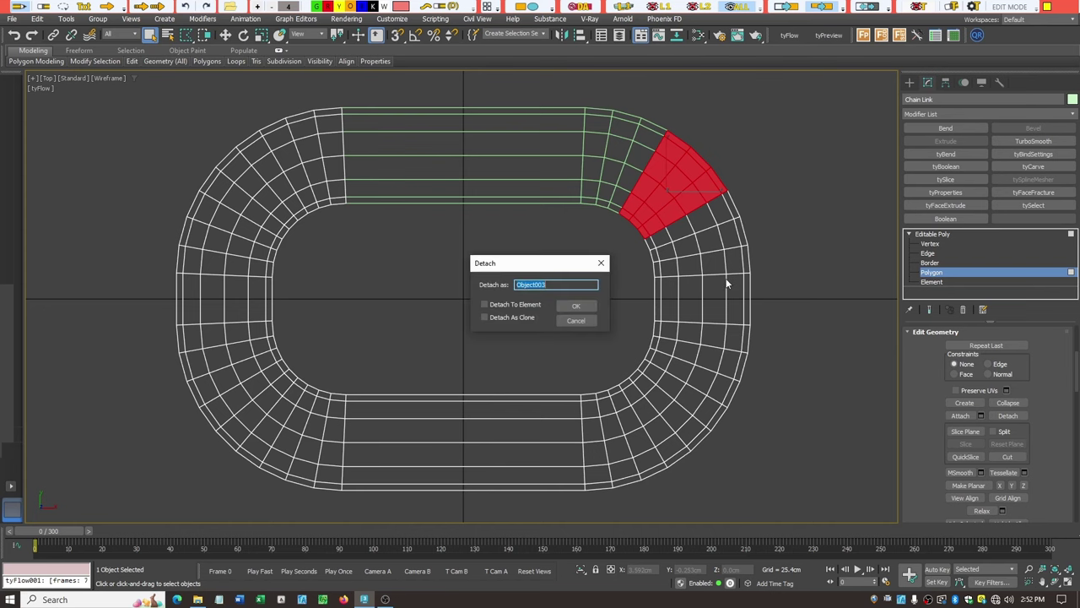
pyautogui.click(581, 305)
# Step: Detach the last three-face-wide segment of the upper-right corner, just above the link's right end, as a separate object
pyautogui.moveTo(751, 195); pyautogui.dragTo(637, 251)
pyautogui.click(640, 273)
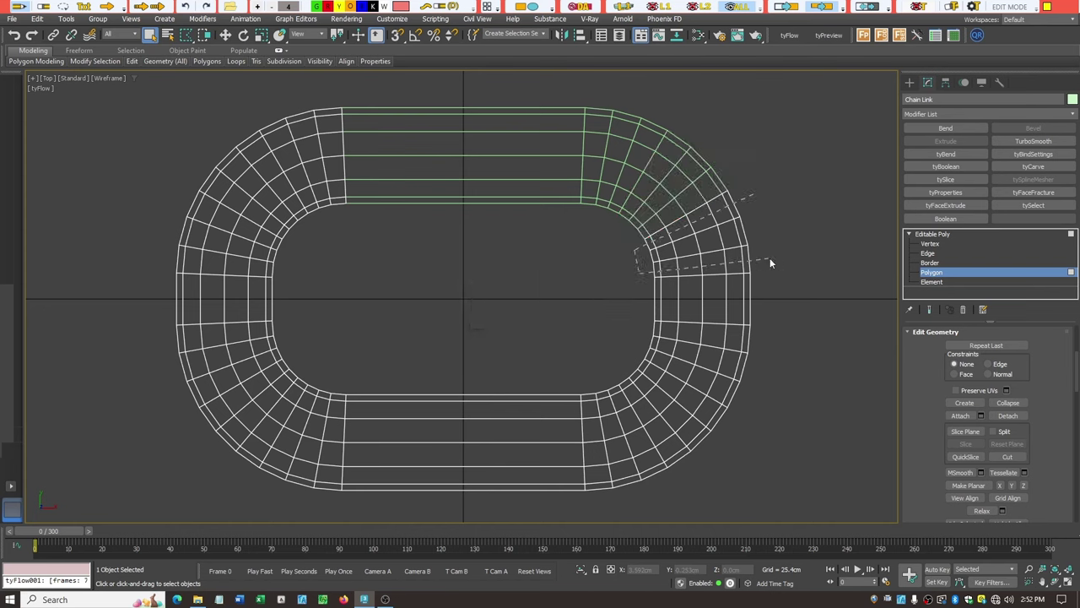
pyautogui.click(753, 197)
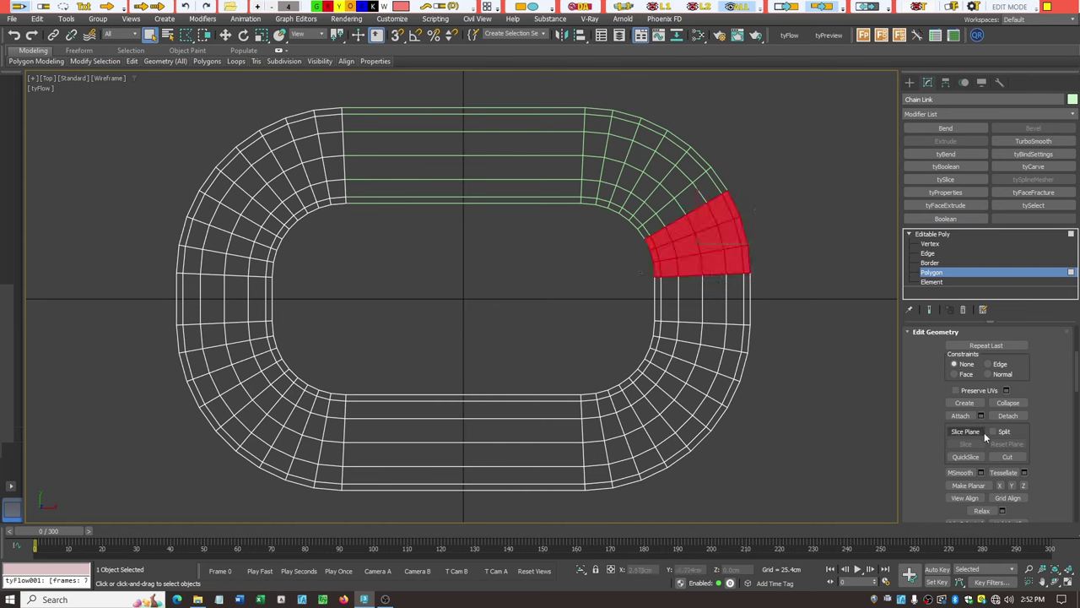
pyautogui.click(1021, 415)
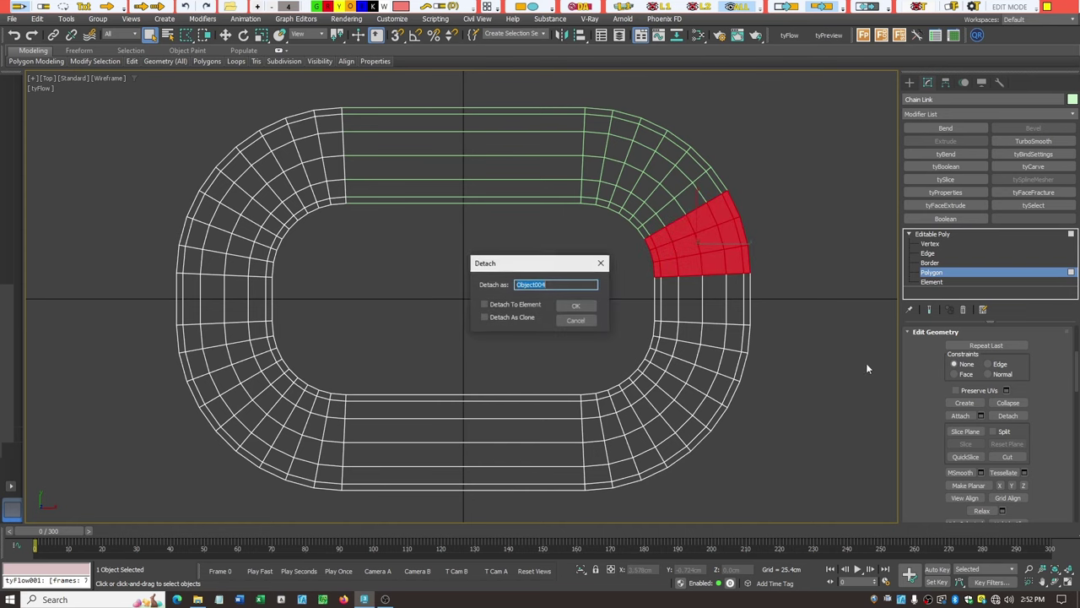
pyautogui.click(576, 307)
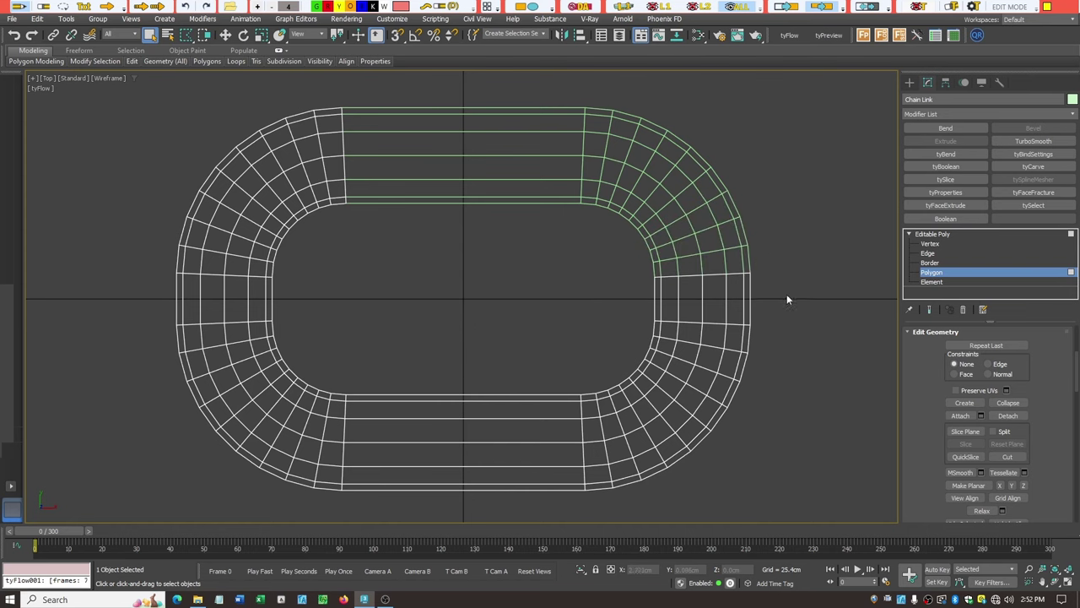
# Step: Fence-select the single column of polygons at the middle of the link's right end and detach it as a separate object
pyautogui.click(626, 294)
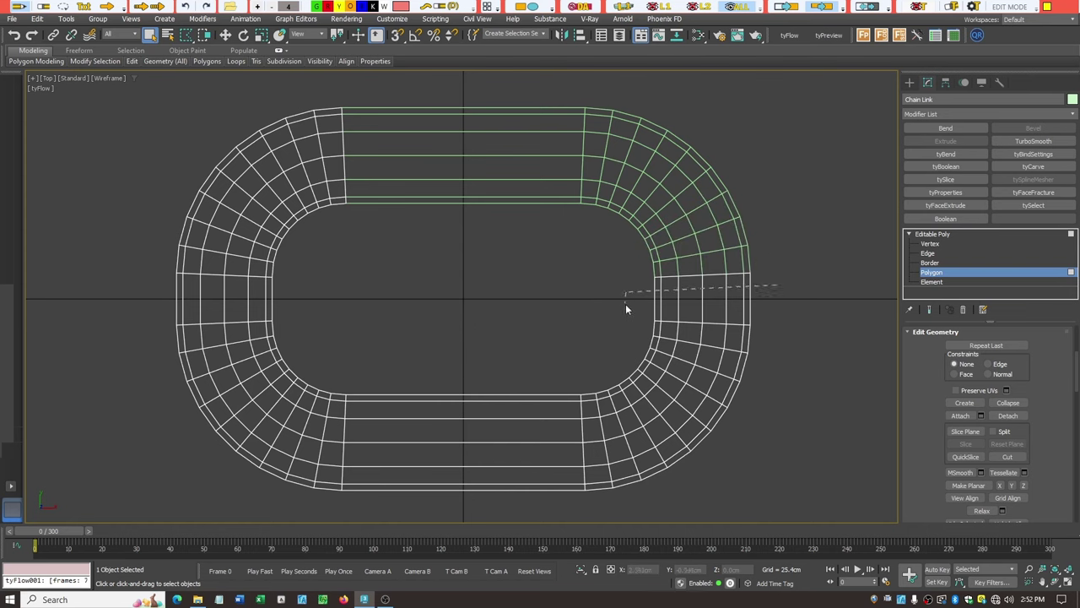
pyautogui.click(777, 286)
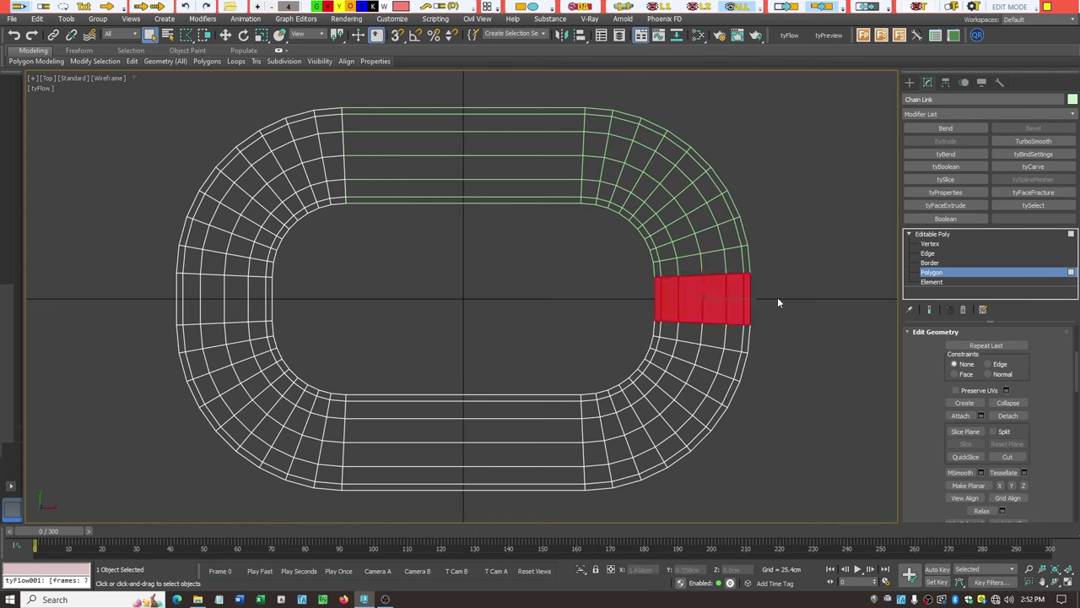
pyautogui.click(1008, 416)
pyautogui.click(584, 310)
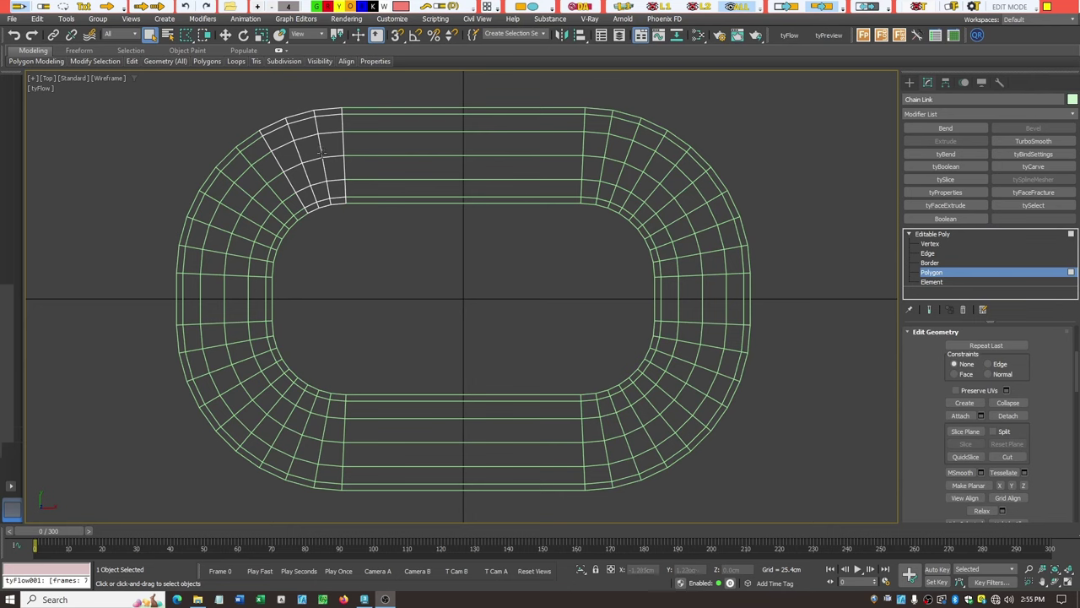
# Step: Attach all the detached segments around the ring back into the Chain Link object, then leave polygon editing
pyautogui.click(963, 417)
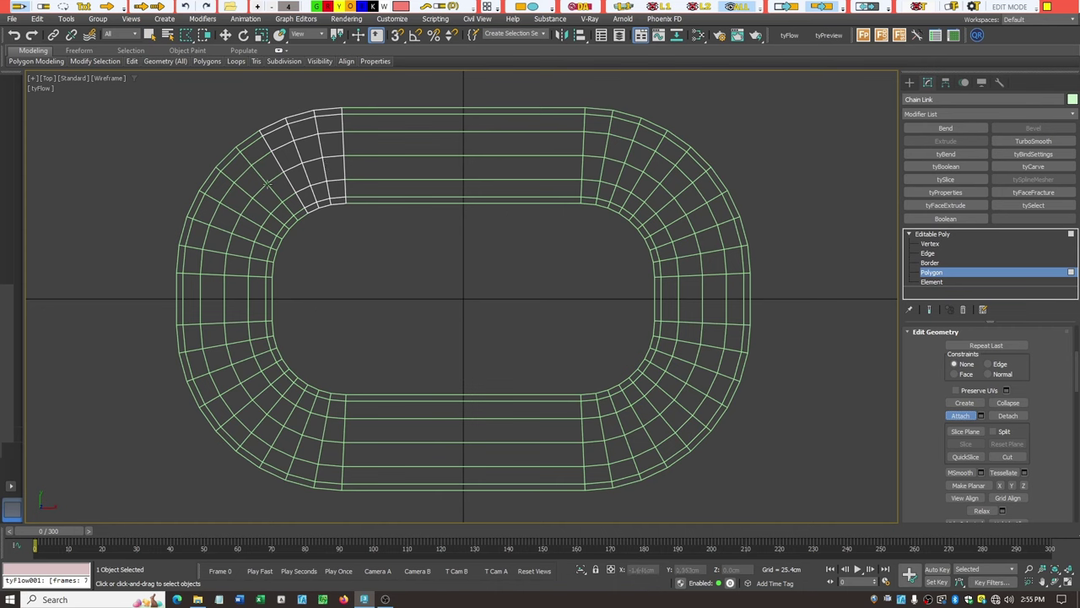
pyautogui.click(267, 187)
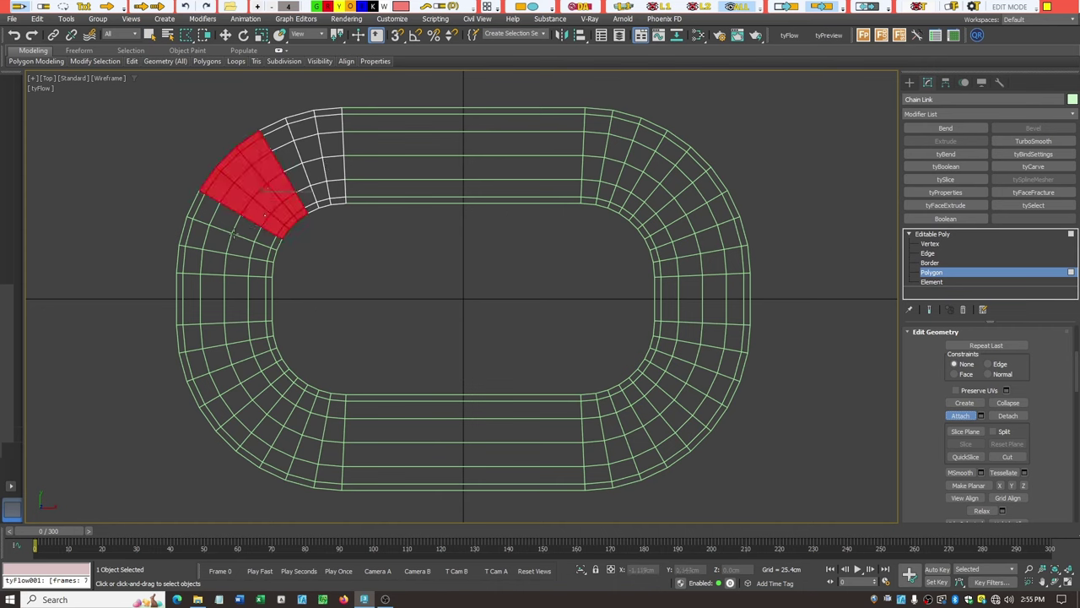
pyautogui.keyDown('ctrl'); pyautogui.click(235, 234); pyautogui.keyUp('ctrl')
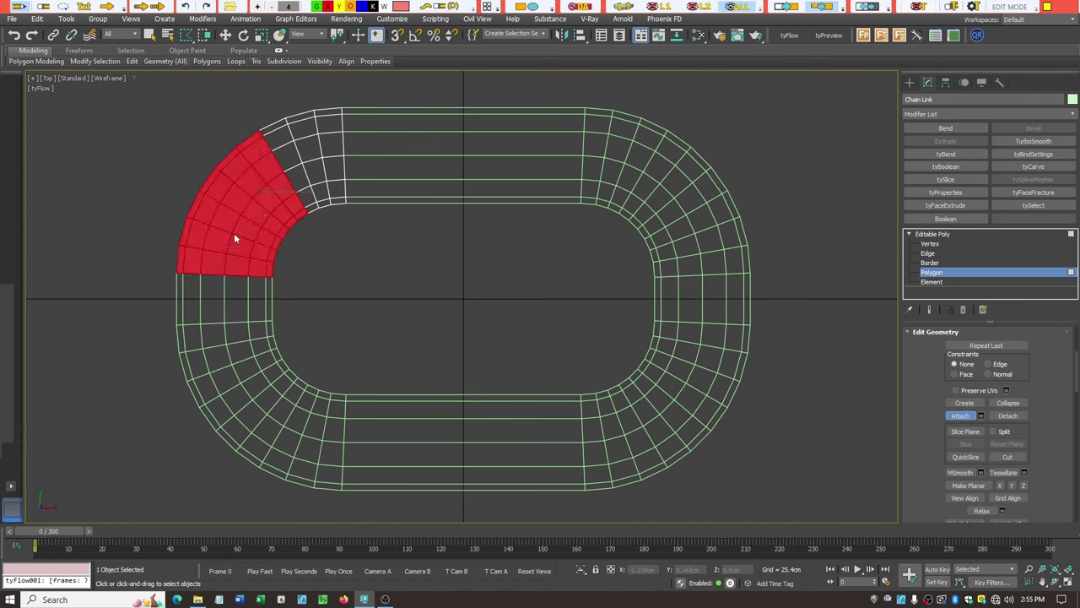
pyautogui.keyDown('ctrl'); pyautogui.click(232, 311); pyautogui.keyUp('ctrl')
pyautogui.keyDown('ctrl'); pyautogui.click(220, 348); pyautogui.keyUp('ctrl')
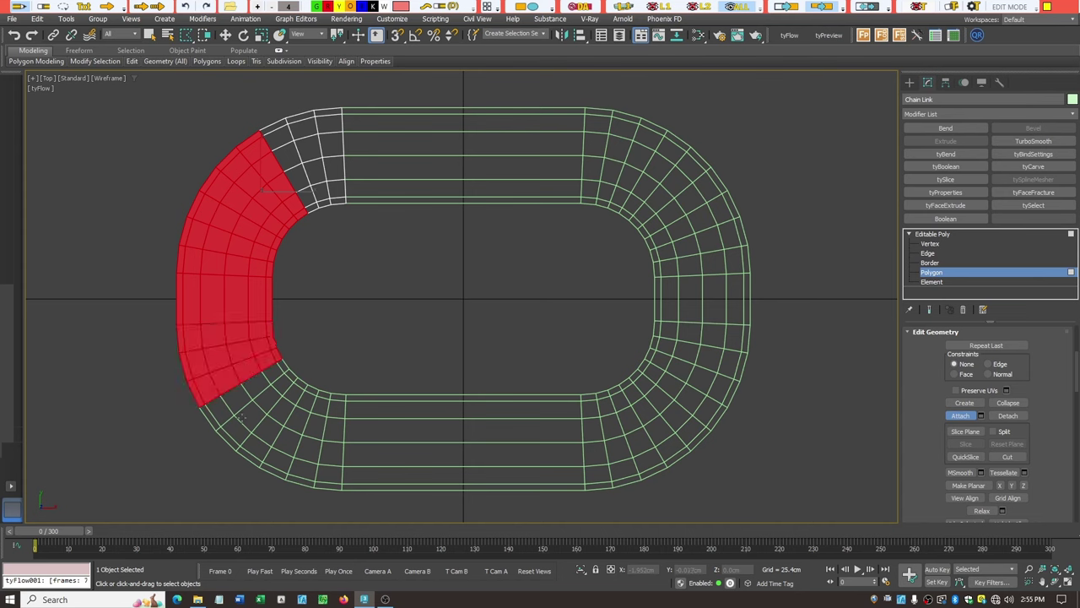
pyautogui.keyDown('ctrl'); pyautogui.click(260, 422); pyautogui.keyUp('ctrl')
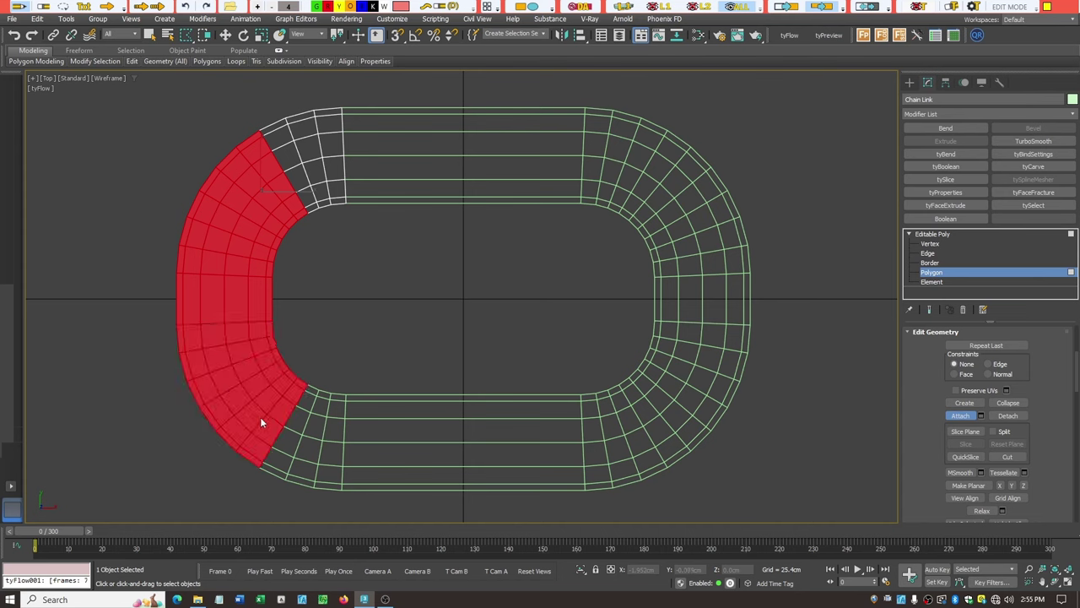
pyautogui.keyDown('ctrl'); pyautogui.click(304, 439); pyautogui.keyUp('ctrl')
pyautogui.keyDown('ctrl'); pyautogui.click(425, 451); pyautogui.keyUp('ctrl')
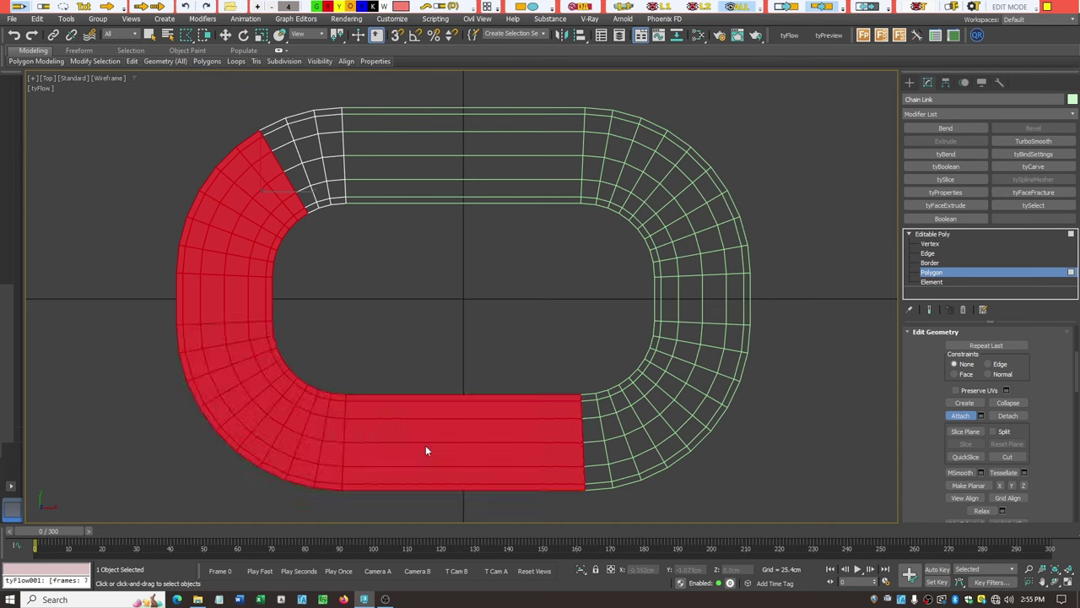
pyautogui.keyDown('ctrl'); pyautogui.click(633, 433); pyautogui.keyUp('ctrl')
pyautogui.keyDown('ctrl'); pyautogui.click(668, 398); pyautogui.keyUp('ctrl')
pyautogui.keyDown('ctrl'); pyautogui.click(681, 345); pyautogui.keyUp('ctrl')
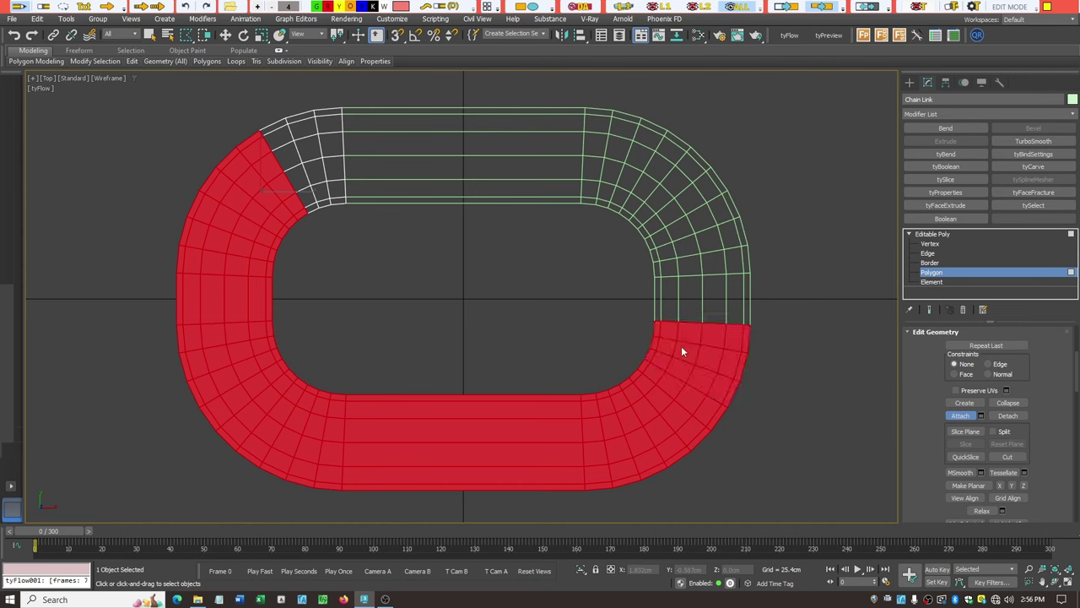
pyautogui.keyDown('ctrl'); pyautogui.click(702, 293); pyautogui.keyUp('ctrl')
pyautogui.keyDown('ctrl'); pyautogui.click(677, 250); pyautogui.keyUp('ctrl')
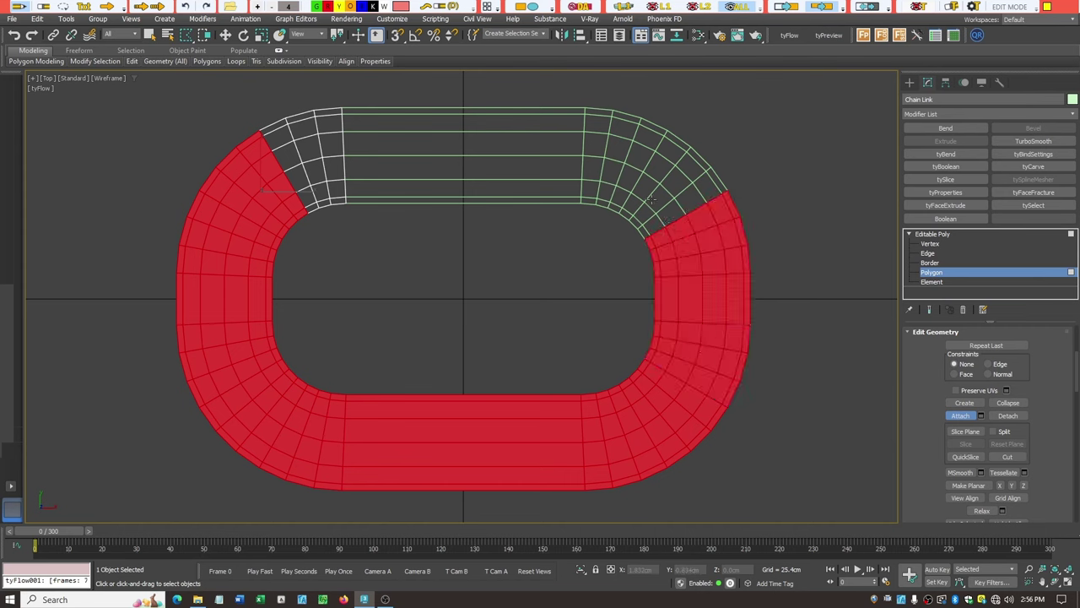
pyautogui.keyDown('ctrl'); pyautogui.click(659, 211); pyautogui.keyUp('ctrl')
pyautogui.keyDown('ctrl'); pyautogui.click(589, 172); pyautogui.keyUp('ctrl')
pyautogui.keyDown('ctrl'); pyautogui.click(515, 163); pyautogui.keyUp('ctrl')
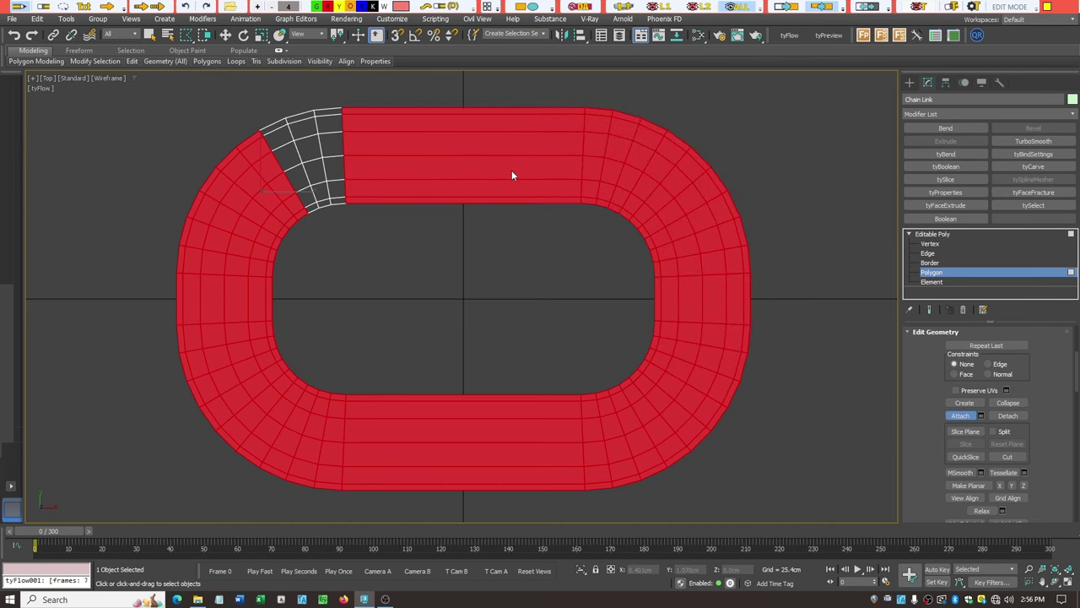
pyautogui.click(960, 415)
pyautogui.press('w')
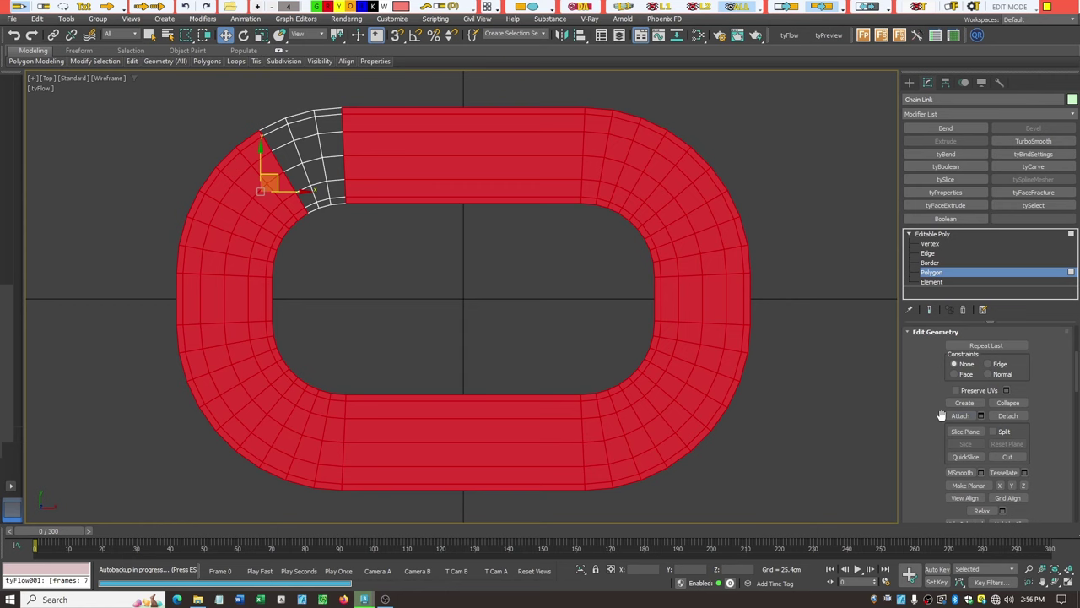
pyautogui.click(833, 369)
pyautogui.press('4')
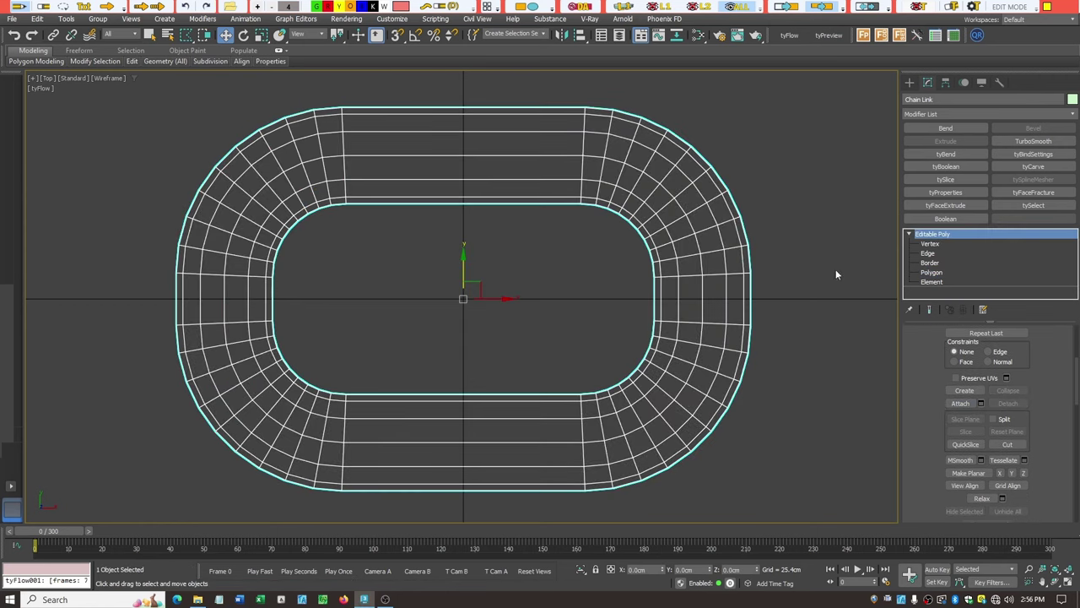
# Step: Check in Element mode that every segment around the chain link selects as its own separate element, then return to object level
pyautogui.click(836, 271)
pyautogui.click(740, 263)
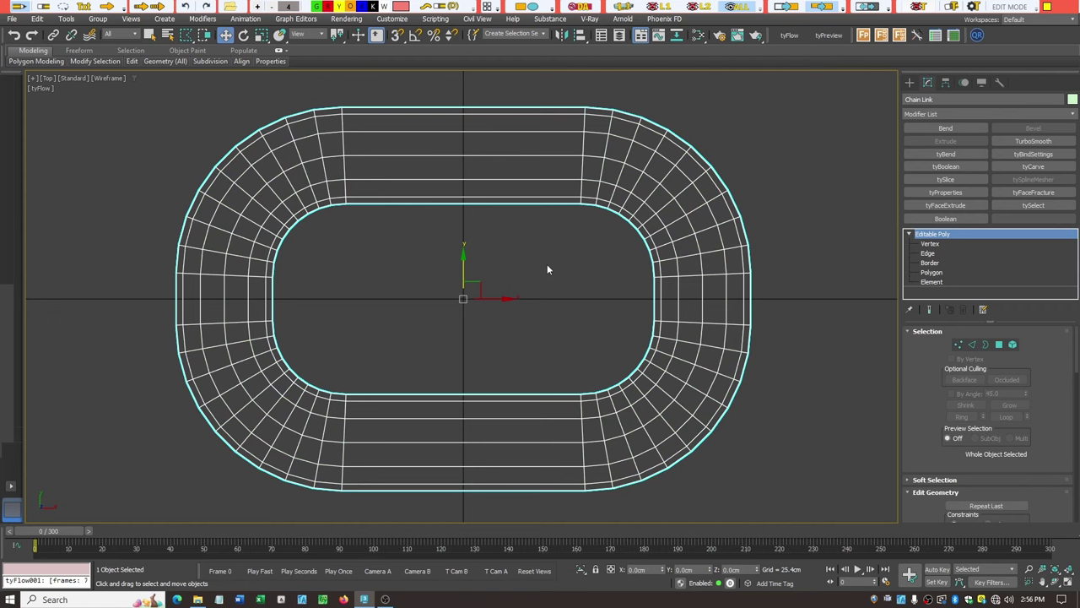
pyautogui.click(932, 282)
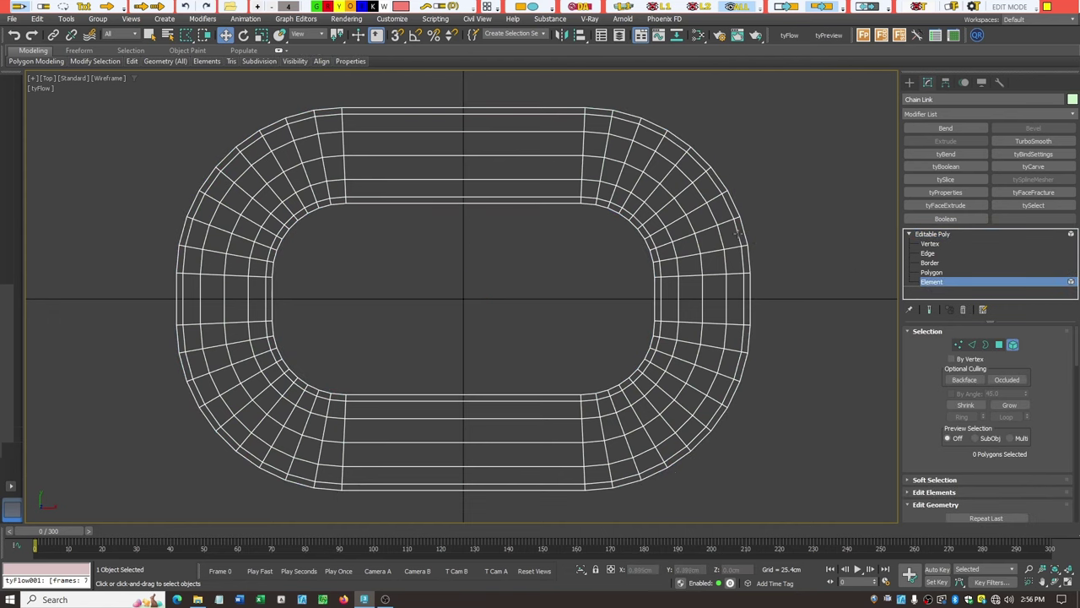
pyautogui.click(526, 154)
pyautogui.click(614, 182)
pyautogui.click(681, 206)
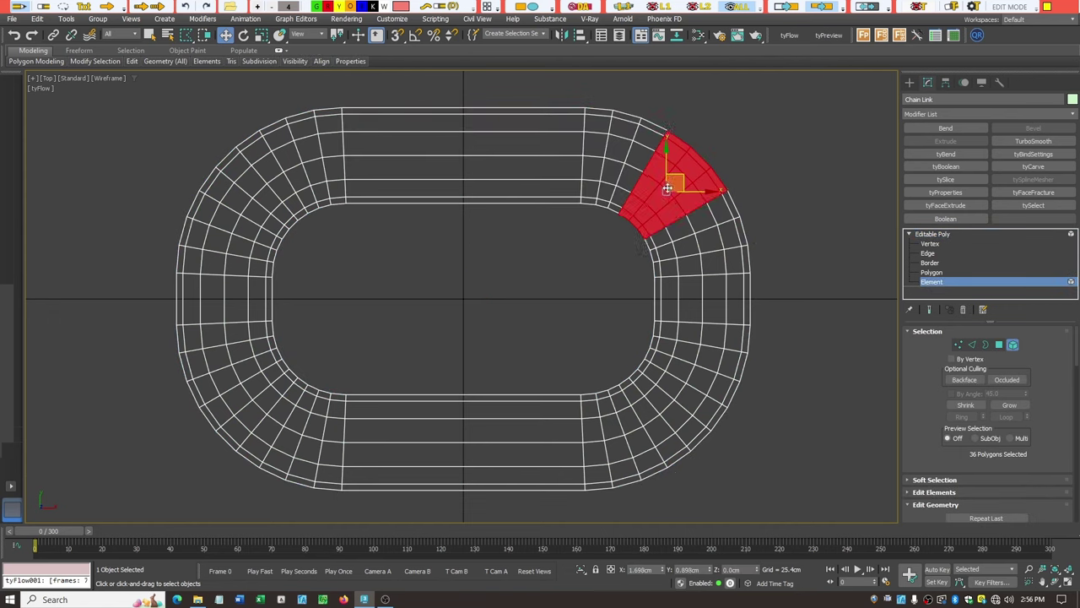
pyautogui.click(727, 246)
pyautogui.click(729, 309)
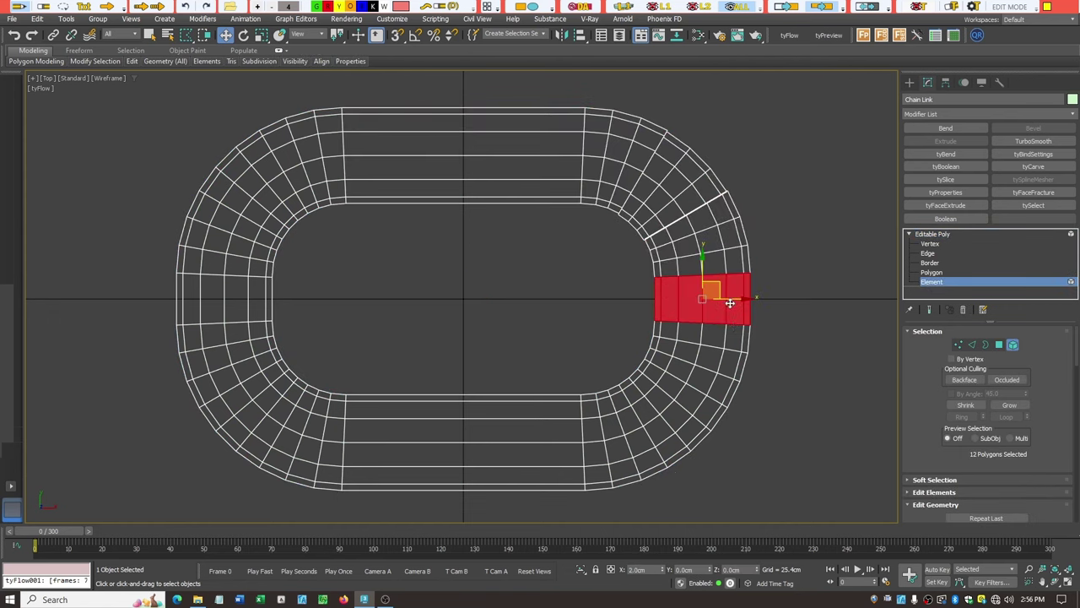
pyautogui.click(733, 348)
pyautogui.click(677, 402)
pyautogui.click(635, 435)
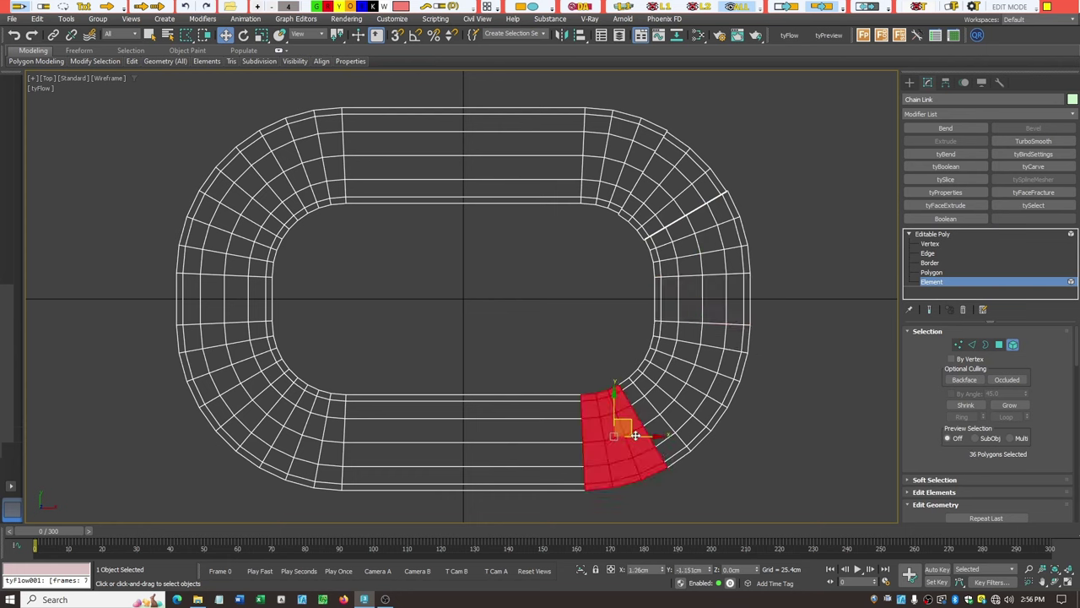
pyautogui.click(521, 439)
pyautogui.click(316, 417)
pyautogui.click(274, 384)
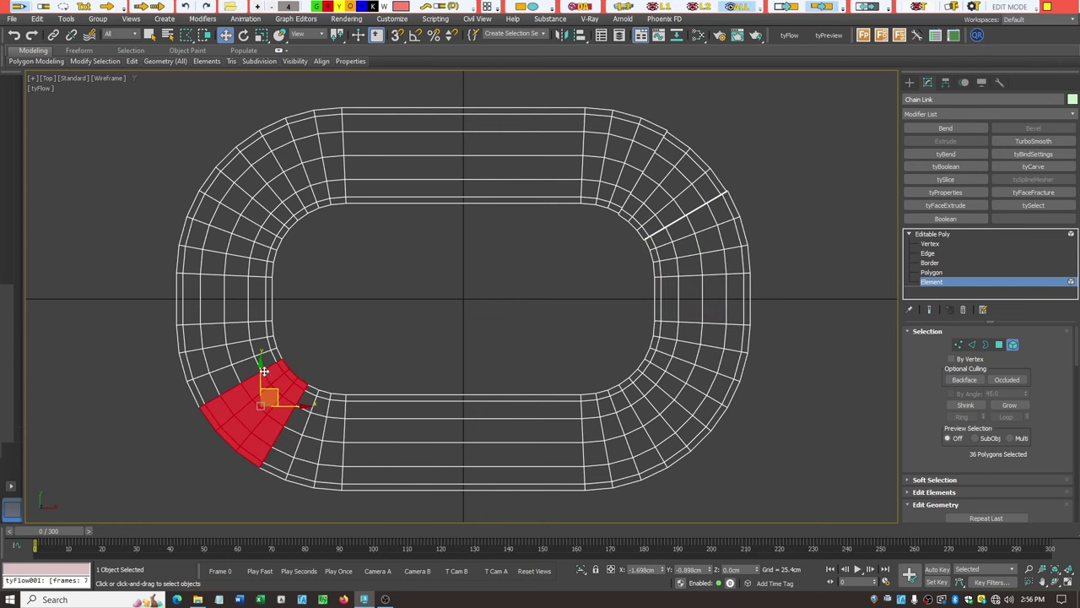
pyautogui.click(244, 346)
pyautogui.click(241, 301)
pyautogui.click(241, 268)
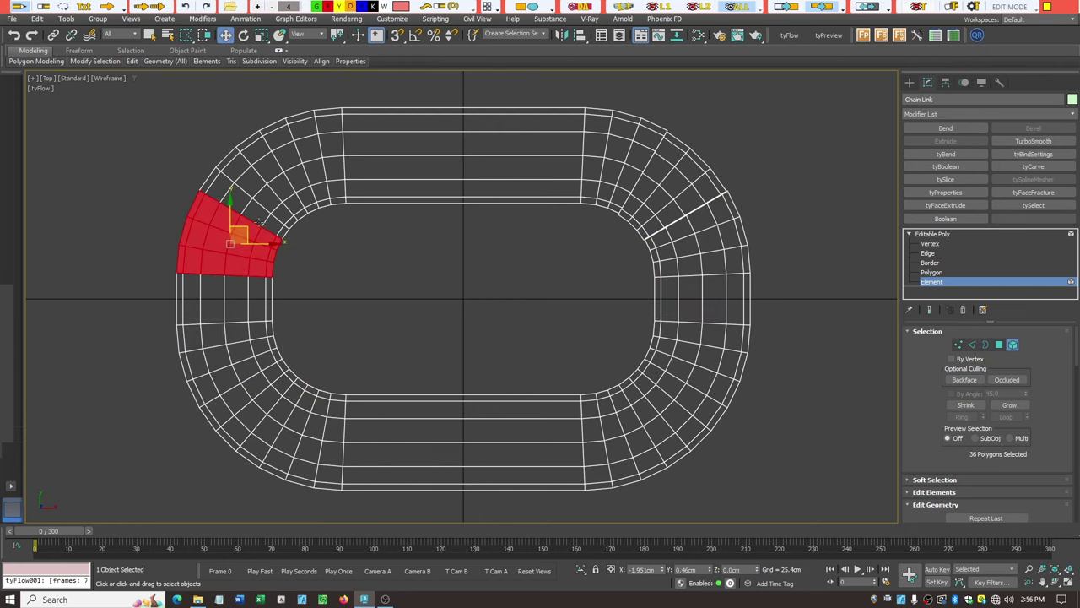
pyautogui.click(294, 213)
pyautogui.click(328, 173)
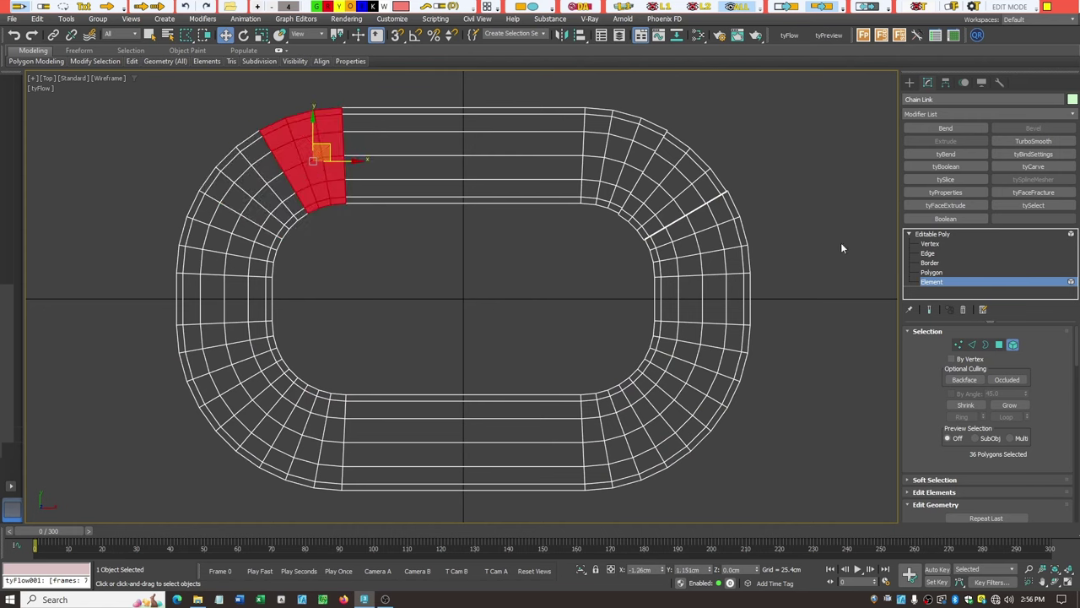
pyautogui.click(946, 234)
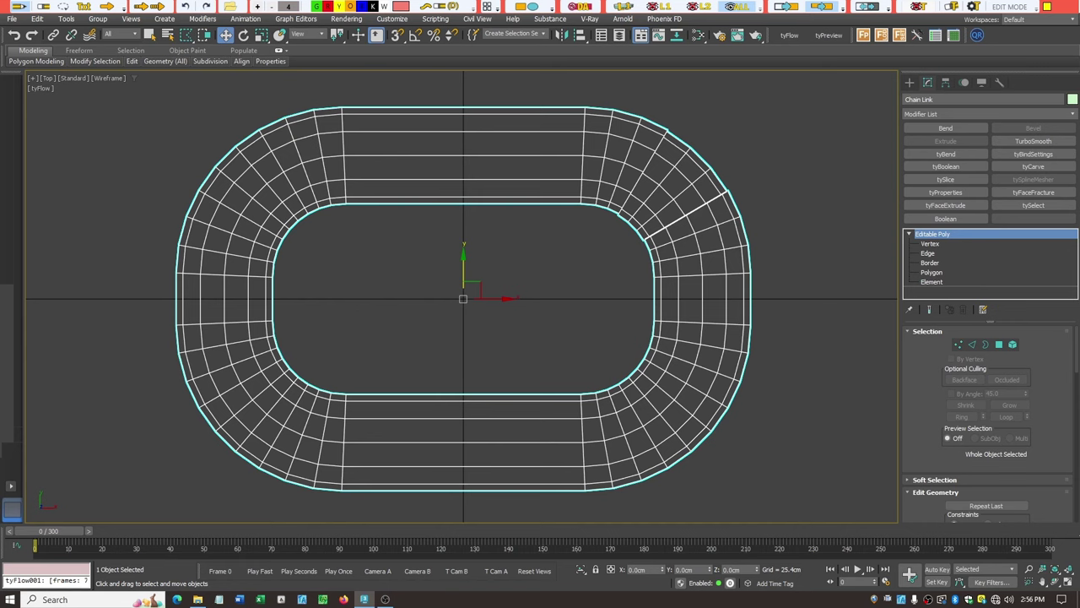
# Step: Clone the chain link as one instance snapped to 90 degrees about X, and move it to X 3.11 cm to interlock with the original
pyautogui.scroll(-4, 133, 464)
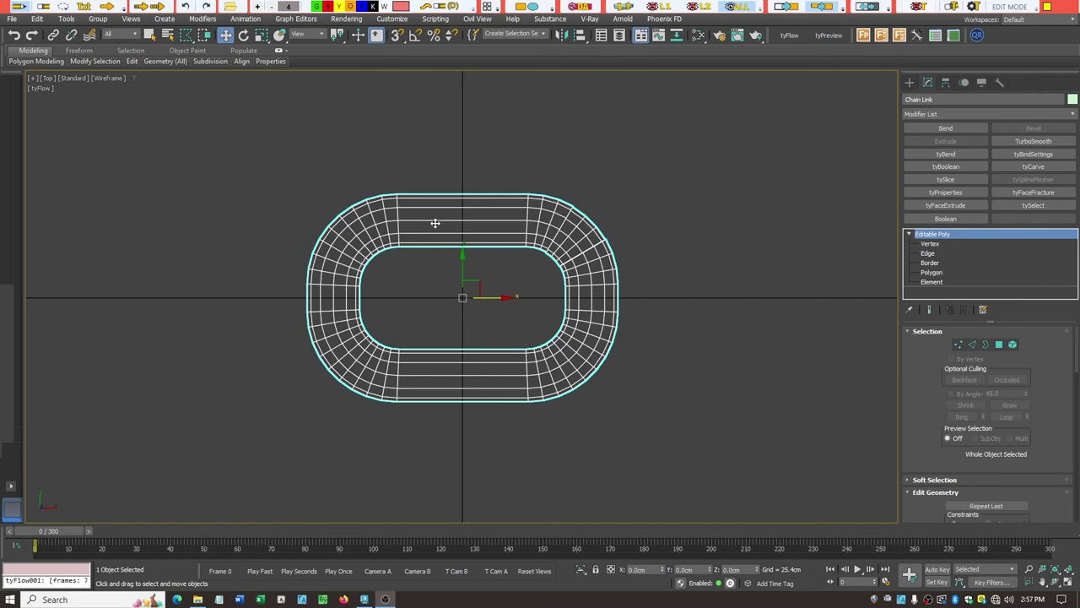
pyautogui.click(414, 37)
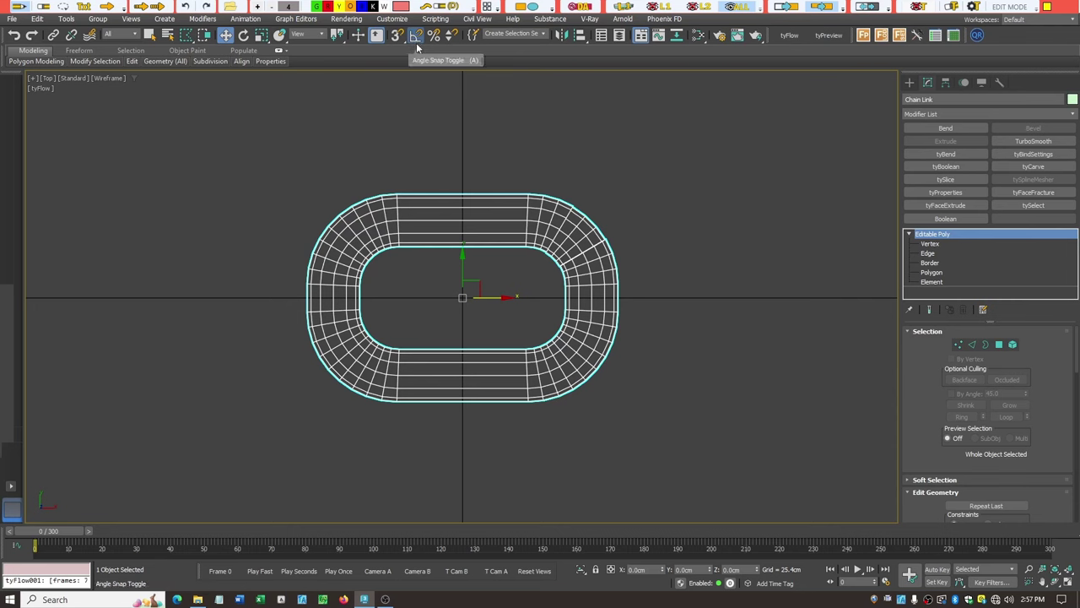
pyautogui.click(243, 34)
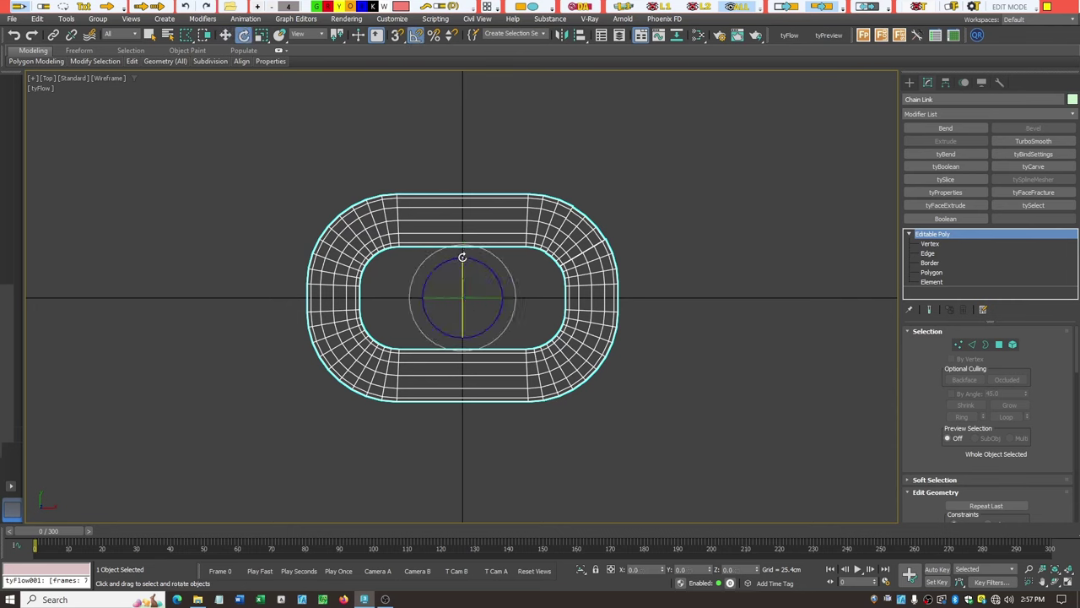
pyautogui.keyDown('shift'); pyautogui.moveTo(462, 269); pyautogui.dragTo(462, 319); pyautogui.keyUp('shift')
pyautogui.click(498, 278)
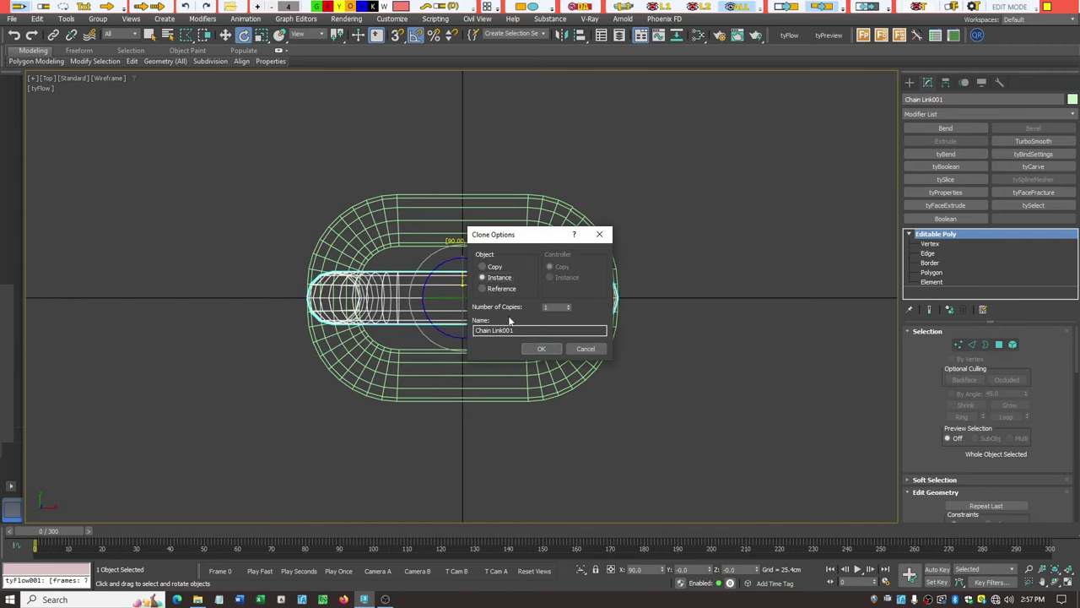
pyautogui.click(542, 349)
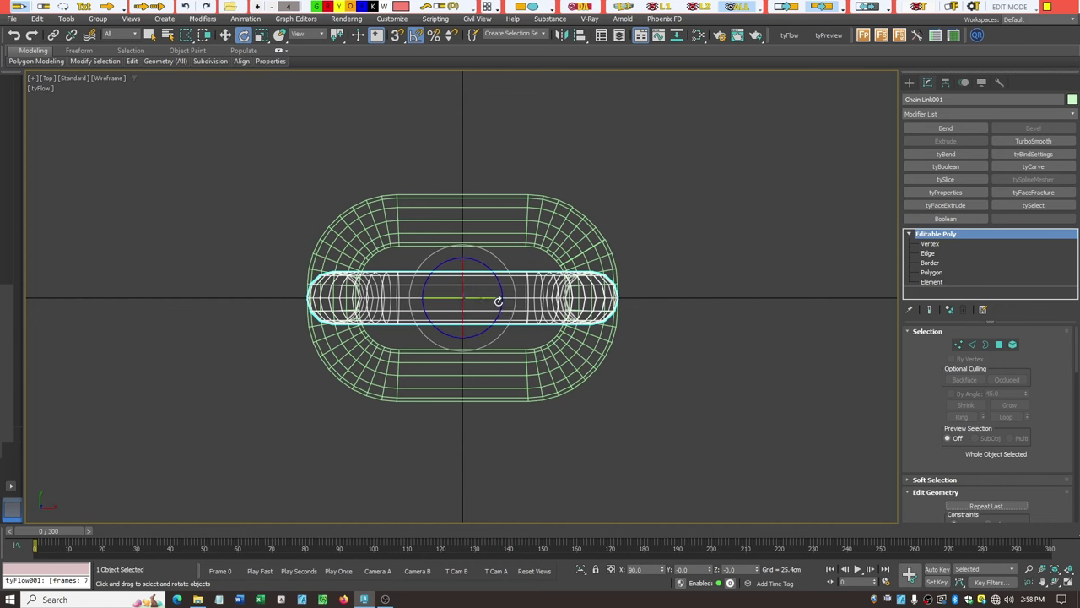
pyautogui.click(227, 34)
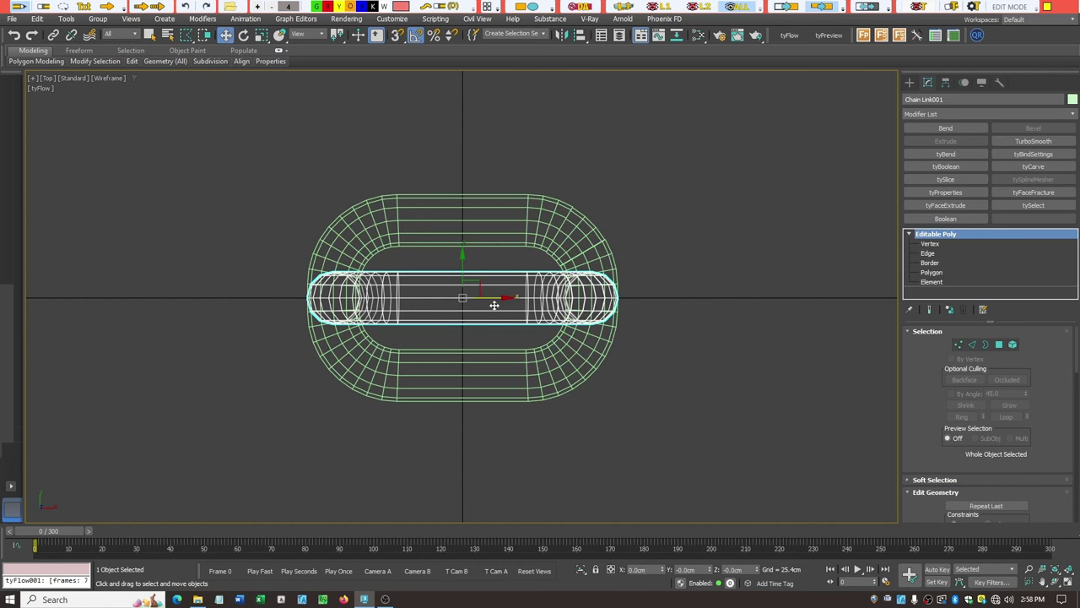
pyautogui.moveTo(503, 299); pyautogui.dragTo(704, 332)
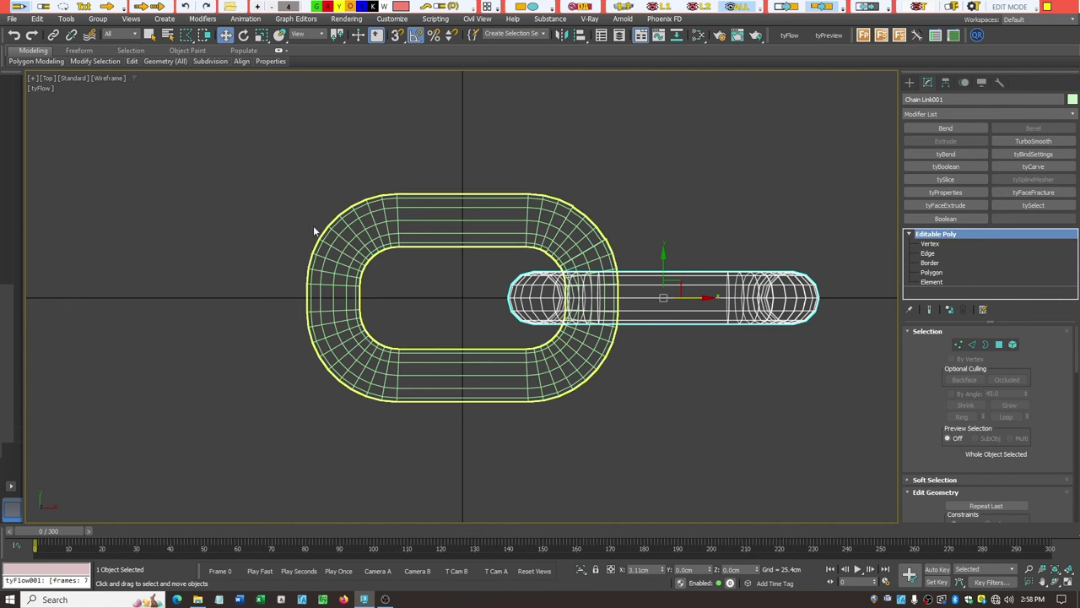
# Step: Select both interlocking chain links and clone the pair along X as six evenly spaced, interlocking instances
pyautogui.click(1042, 583)
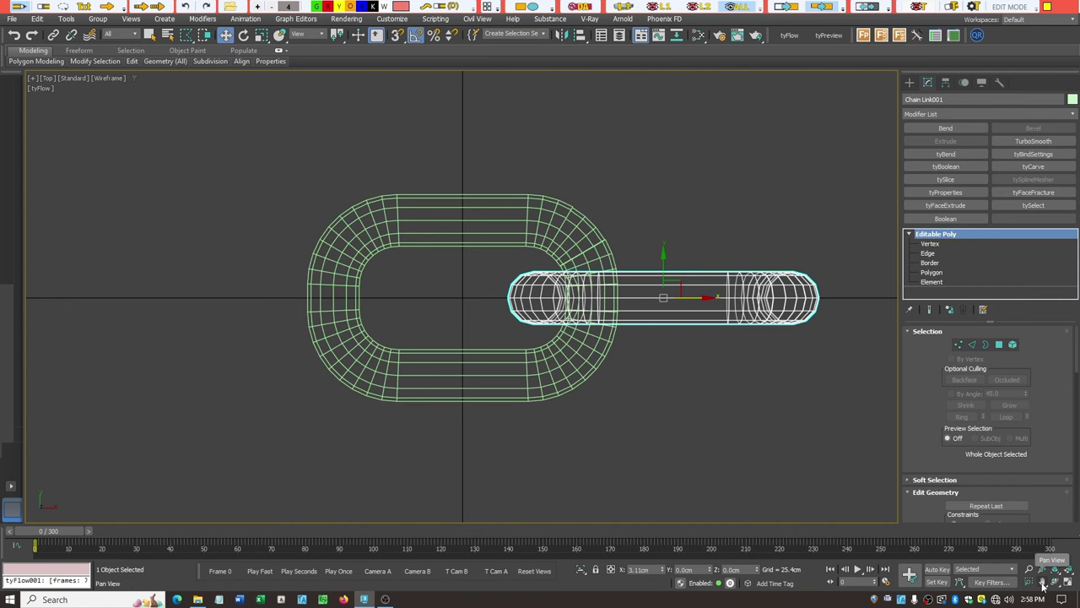
pyautogui.moveTo(729, 429); pyautogui.dragTo(516, 425)
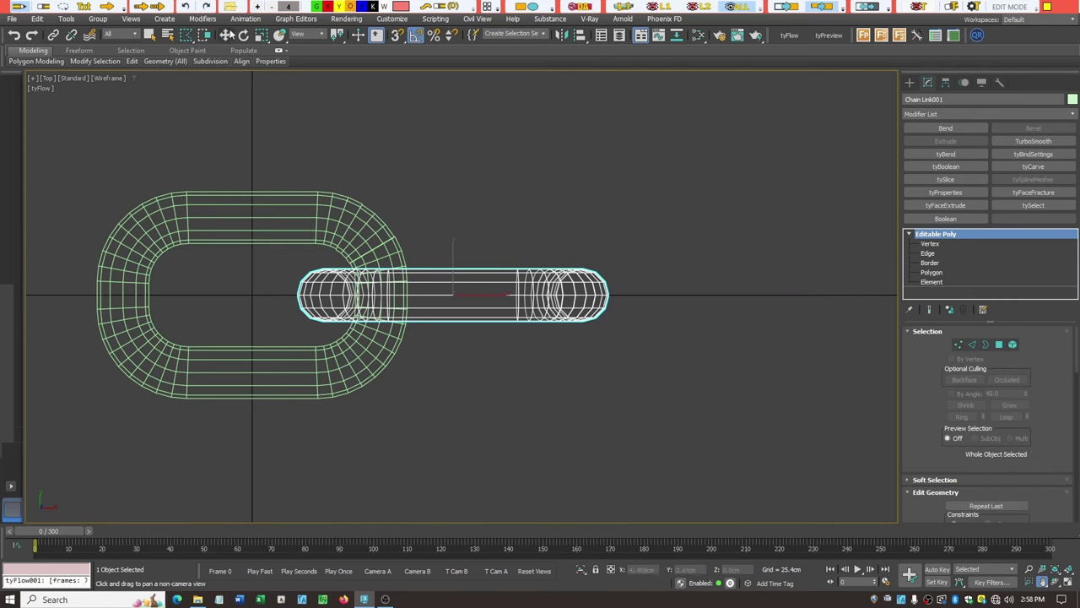
pyautogui.click(226, 35)
pyautogui.moveTo(67, 226)
pyautogui.mouseDown()
pyautogui.moveTo(397, 418)
pyautogui.moveTo(92, 392)
pyautogui.mouseUp()
pyautogui.moveTo(105, 210); pyautogui.dragTo(101, 204)
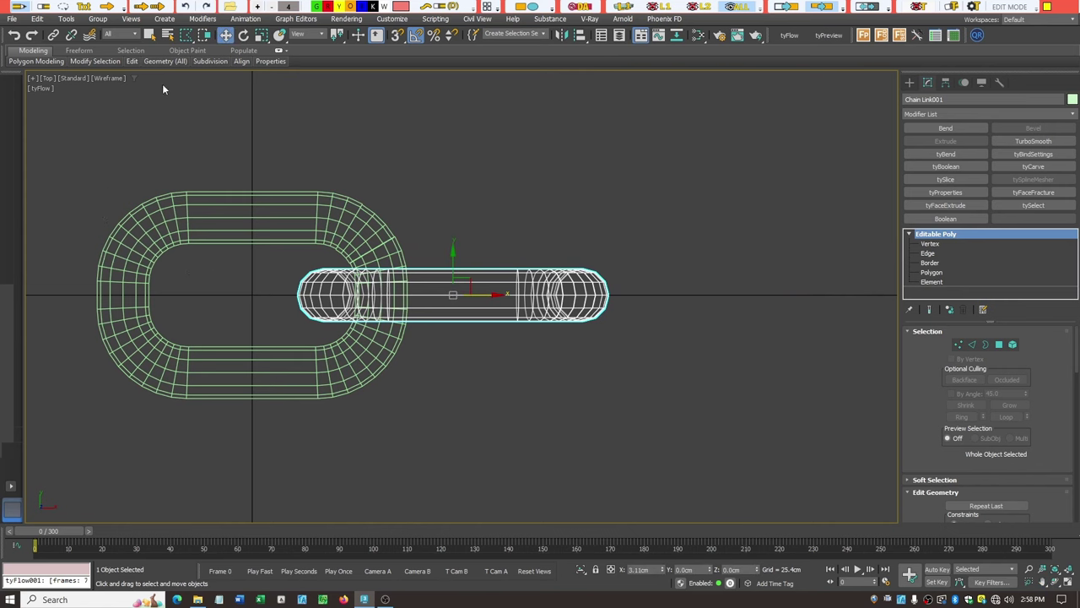
pyautogui.moveTo(192, 39); pyautogui.dragTo(187, 38)
pyautogui.moveTo(445, 432); pyautogui.dragTo(624, 430)
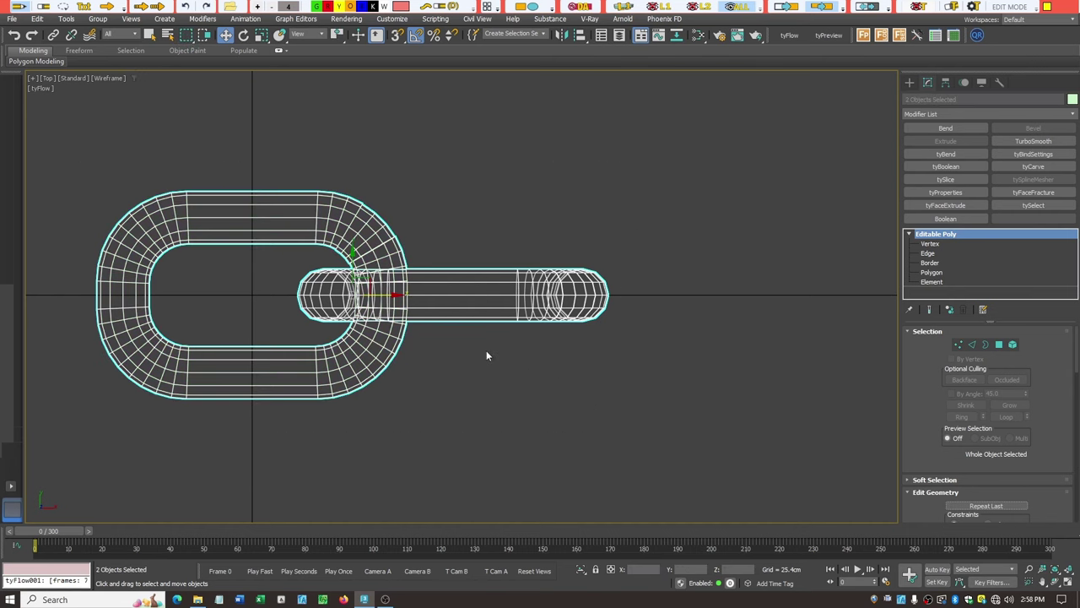
pyautogui.keyDown('shift'); pyautogui.moveTo(399, 296); pyautogui.dragTo(796, 356); pyautogui.keyUp('shift')
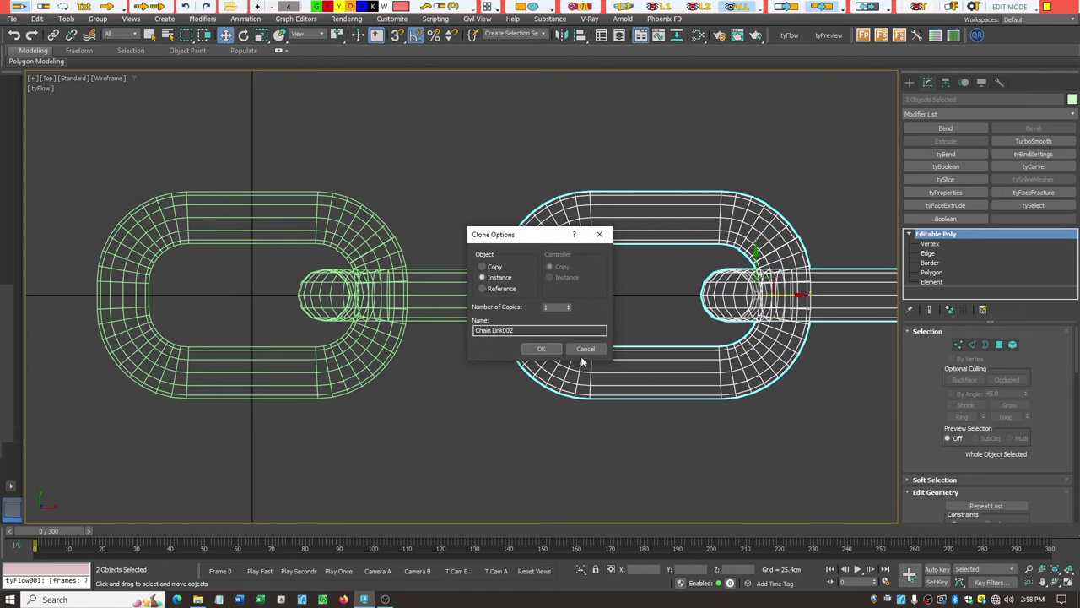
pyautogui.click(570, 306)
pyautogui.click(570, 306)
pyautogui.click(570, 306)
pyautogui.click(541, 348)
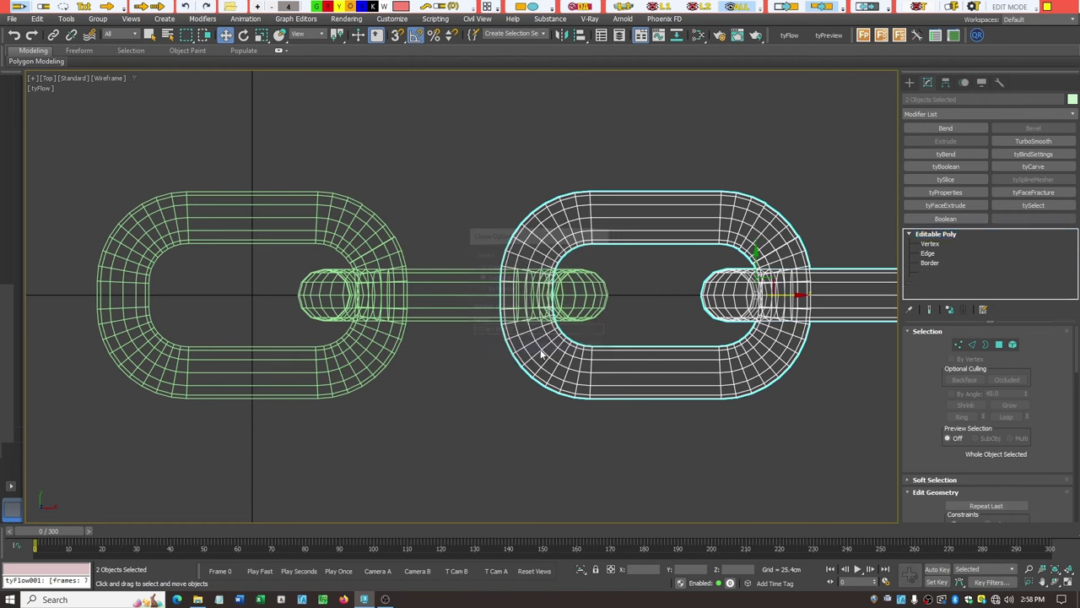
# Step: Examine the full row of chain links and the collider cylinder placed below it
pyautogui.click(1057, 571)
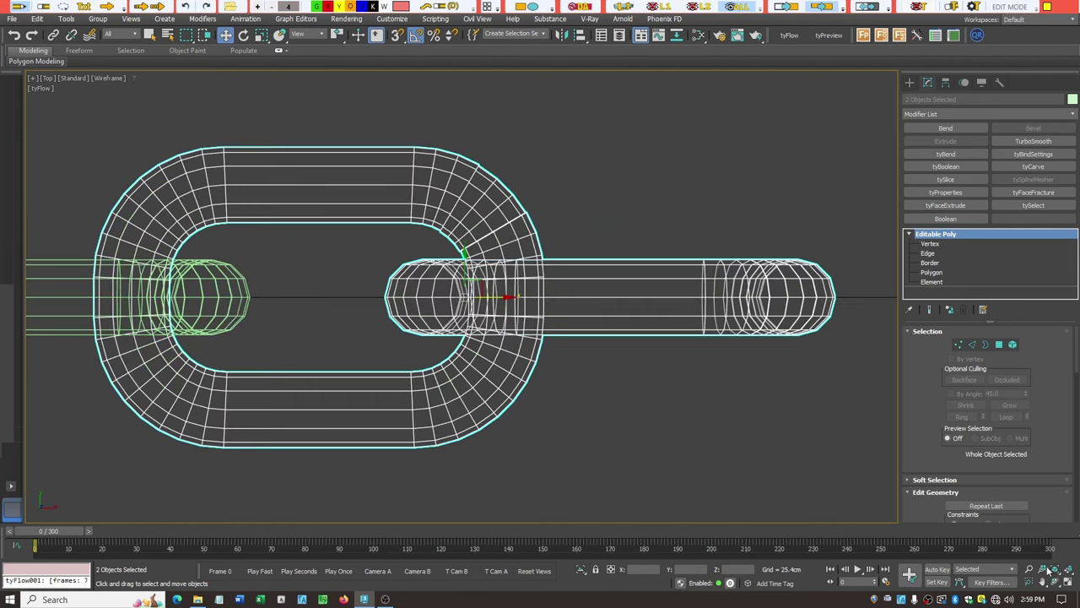
pyautogui.click(715, 478)
pyautogui.scroll(-6, 740, 474)
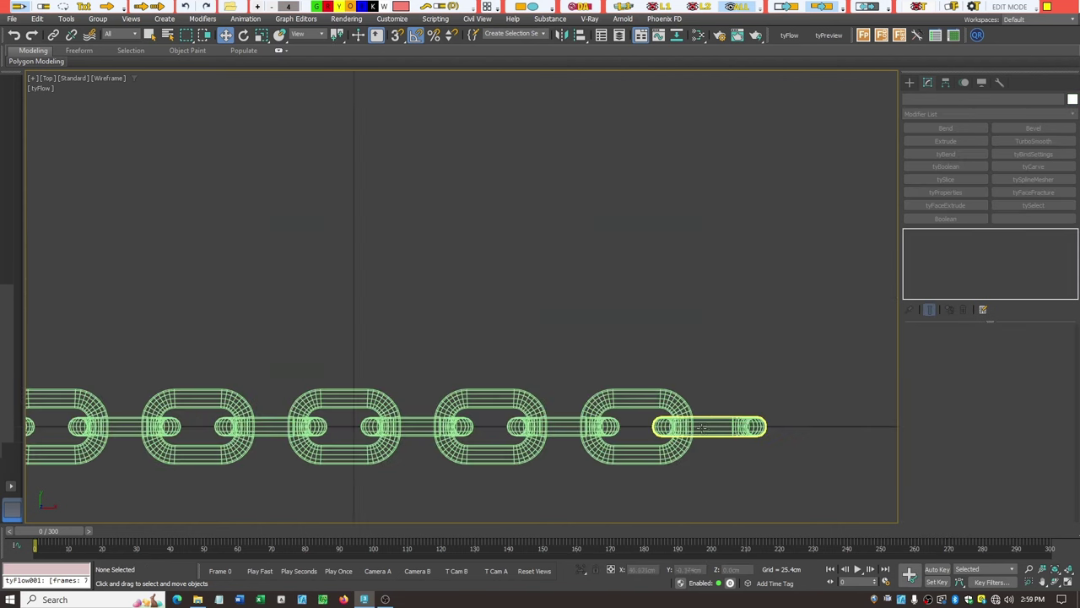
pyautogui.moveTo(109, 331); pyautogui.dragTo(769, 453)
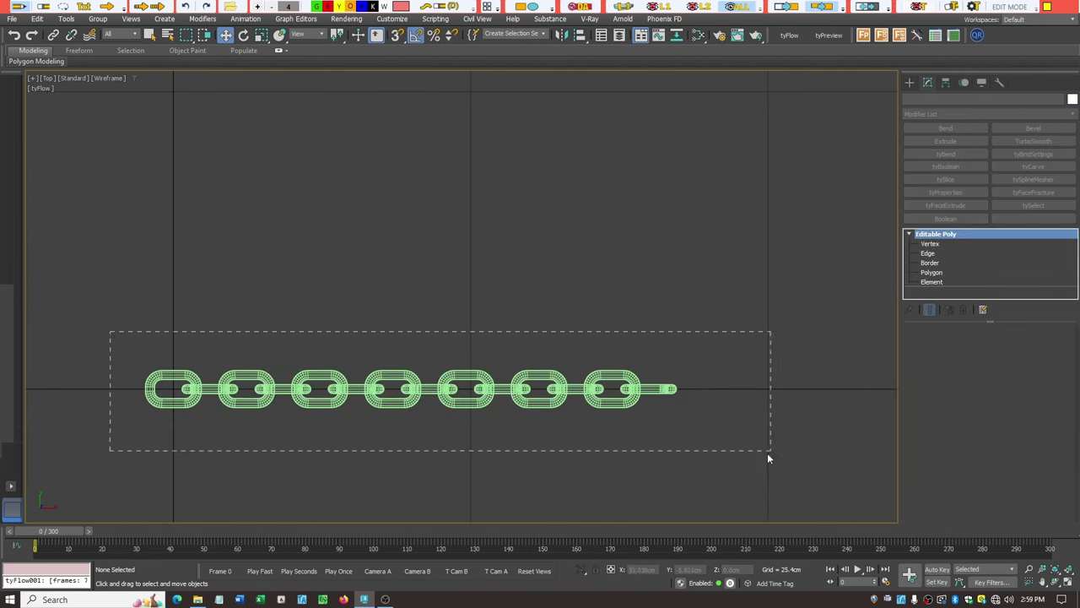
pyautogui.click(1057, 571)
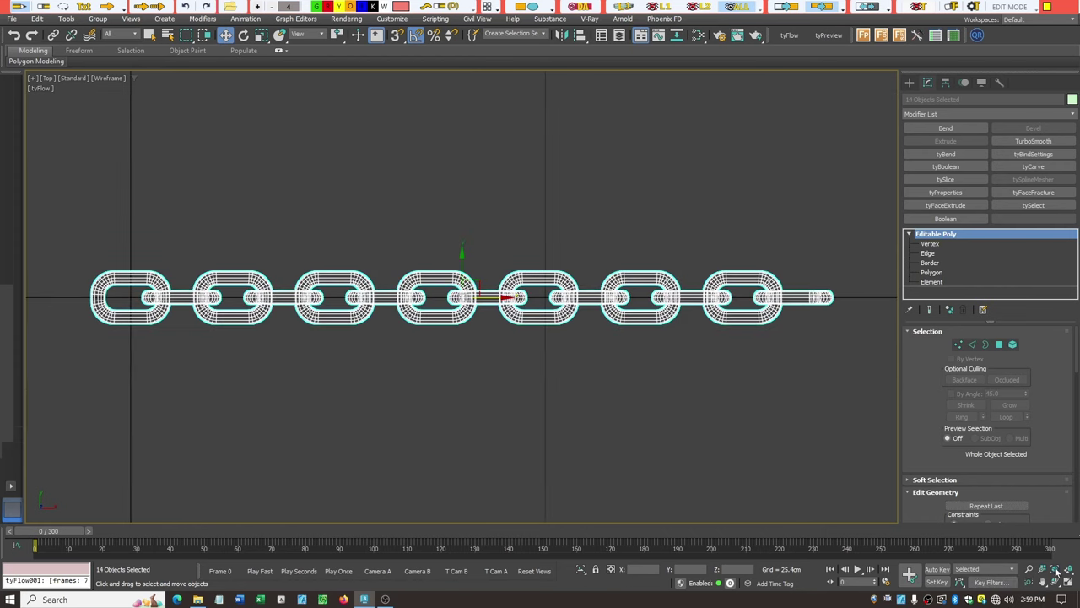
pyautogui.click(474, 420)
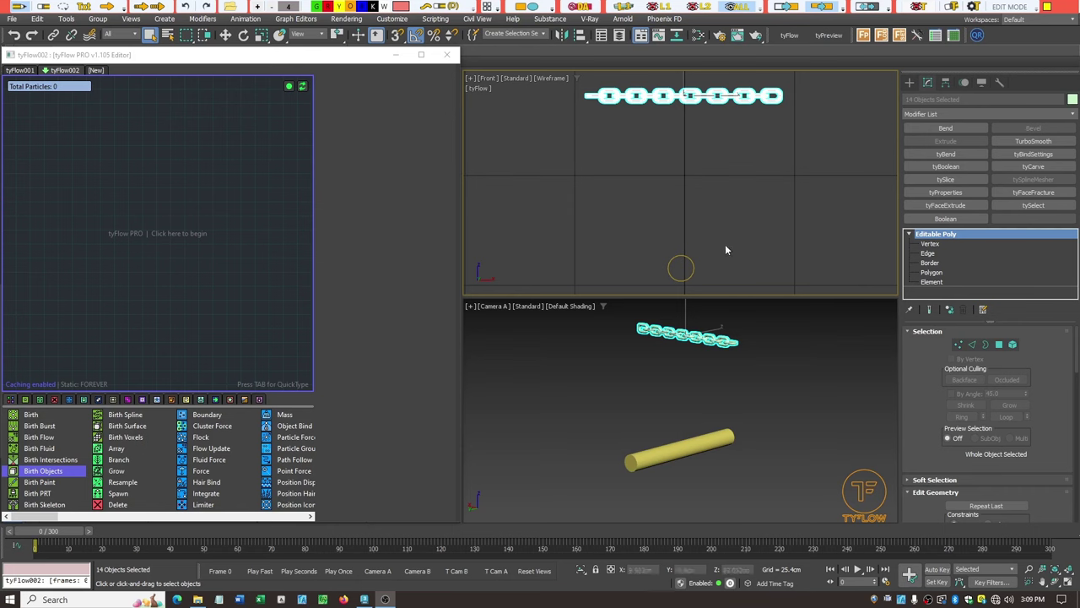
pyautogui.click(680, 135)
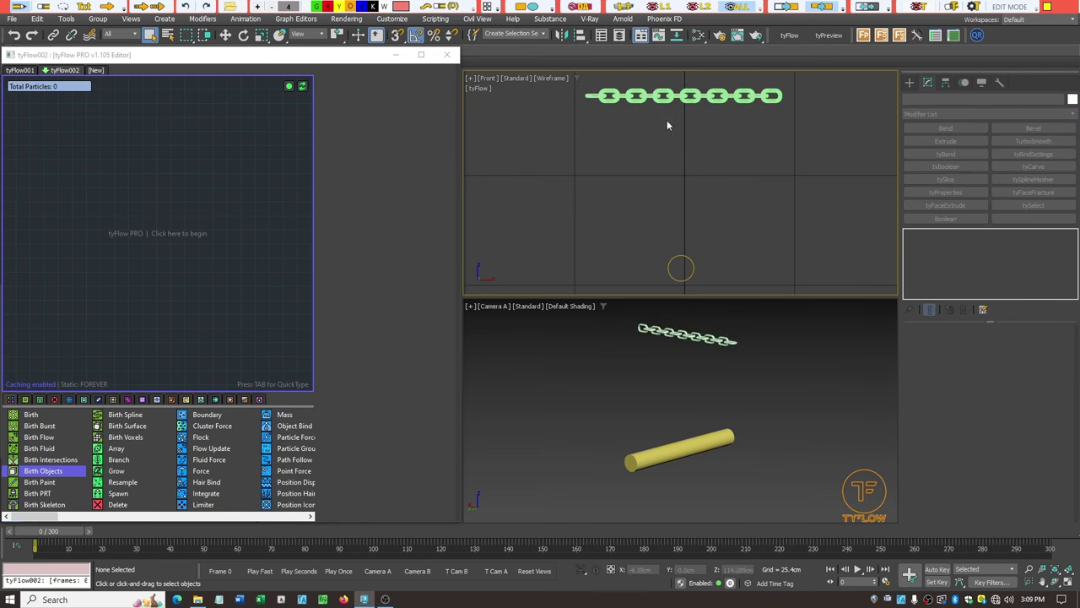
pyautogui.click(695, 265)
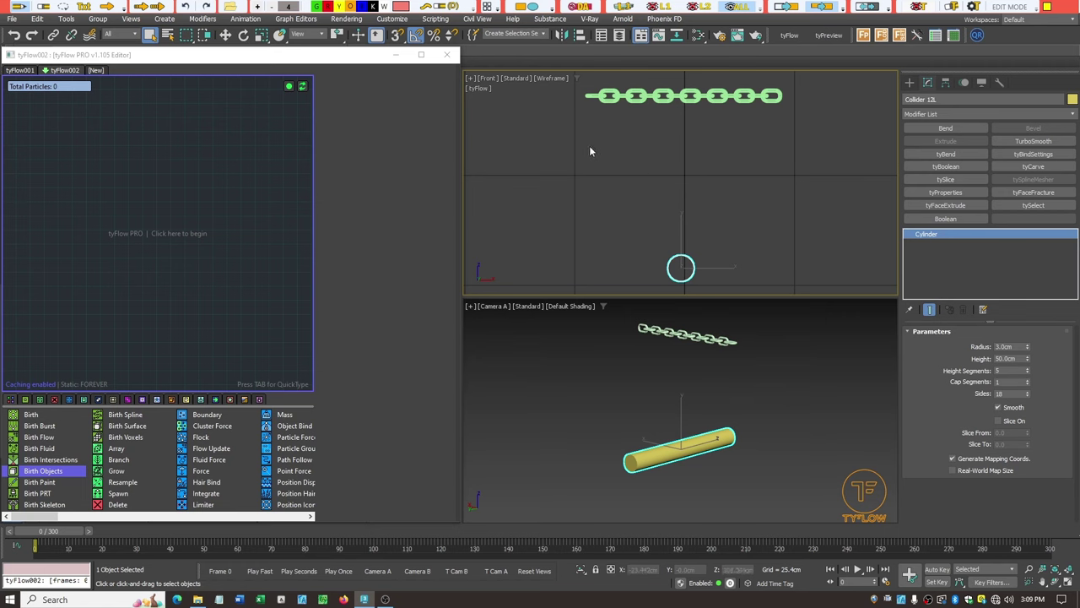
# Step: Select all the chain links and add them as particles to a new Birth Objects event in tyFlow002
pyautogui.moveTo(576, 86); pyautogui.dragTo(802, 120)
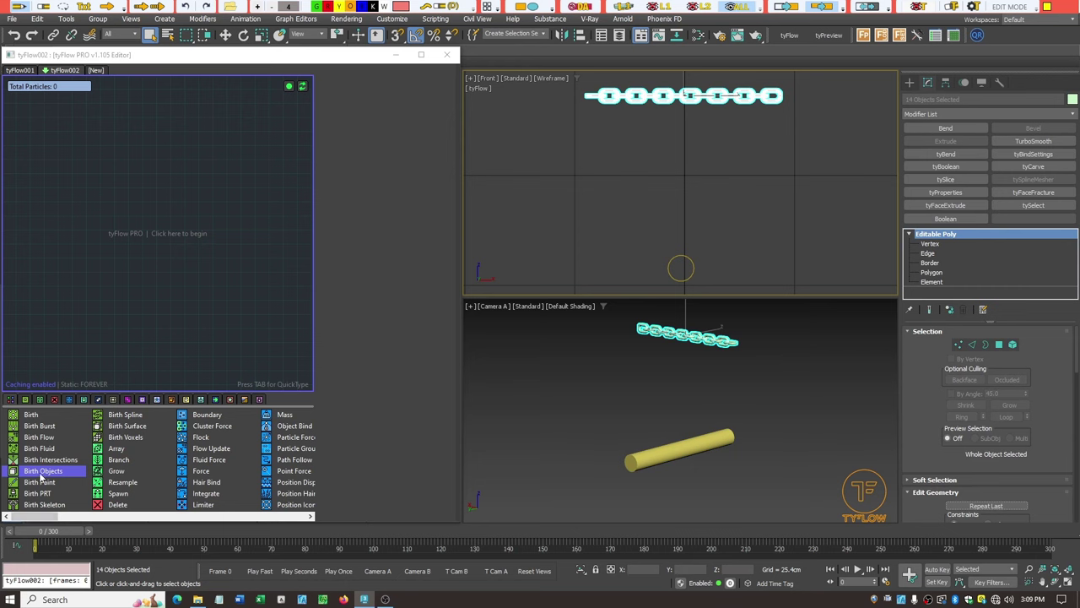
pyautogui.moveTo(43, 471); pyautogui.dragTo(139, 214)
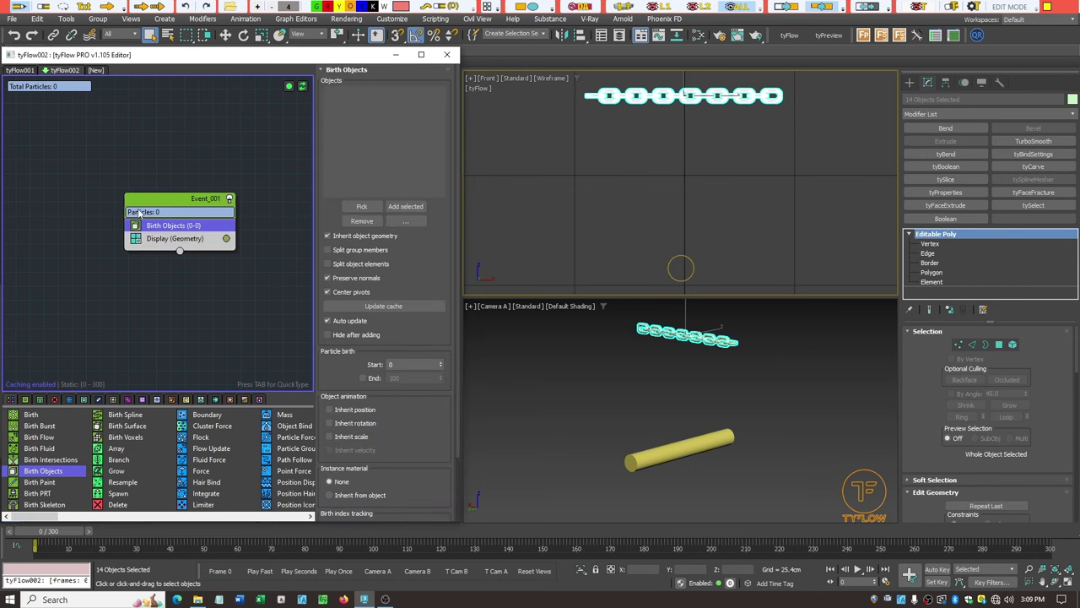
pyautogui.click(400, 208)
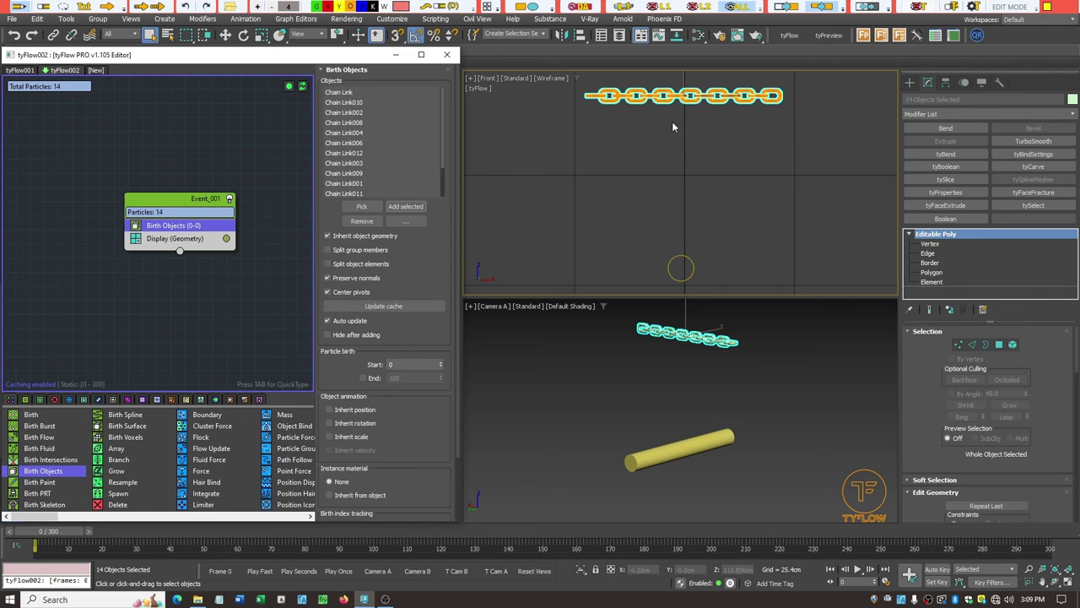
pyautogui.moveTo(49, 531)
pyautogui.mouseDown()
pyautogui.moveTo(153, 535)
pyautogui.moveTo(35, 532)
pyautogui.mouseUp()
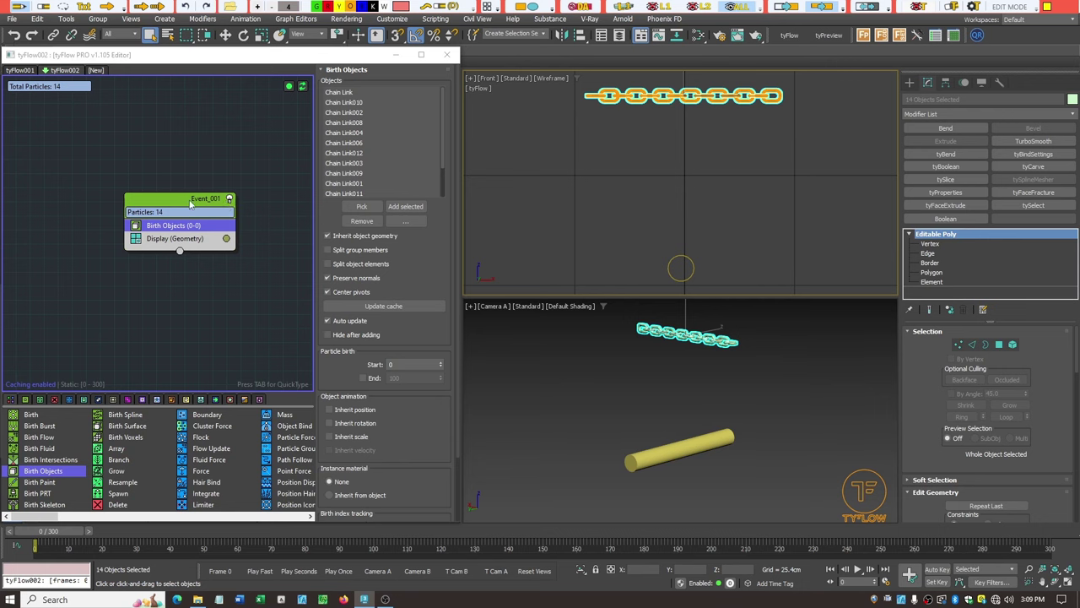
pyautogui.moveTo(191, 202); pyautogui.dragTo(167, 159)
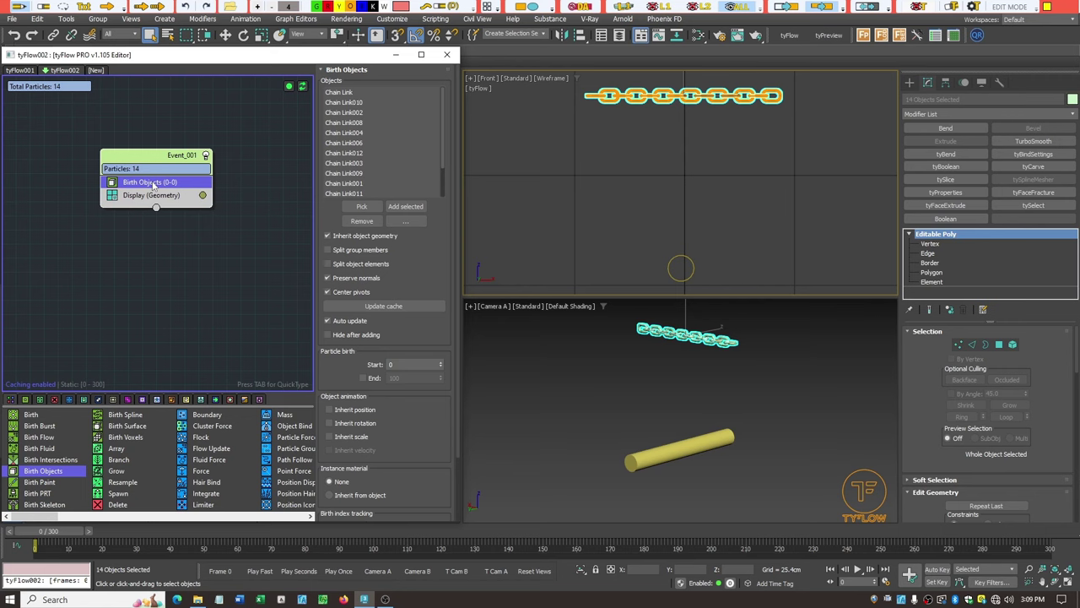
# Step: Add a PhysX Shape operator after Birth Objects and scrub to frame 2 to check the links with the convex hull
pyautogui.doubleClick(155, 183)
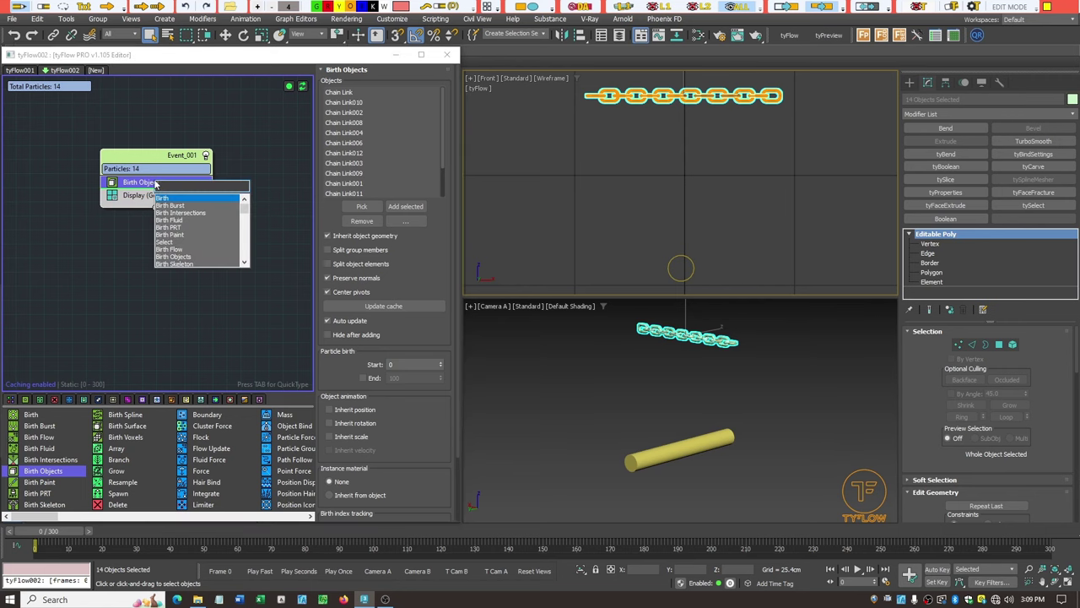
pyautogui.write('phys')
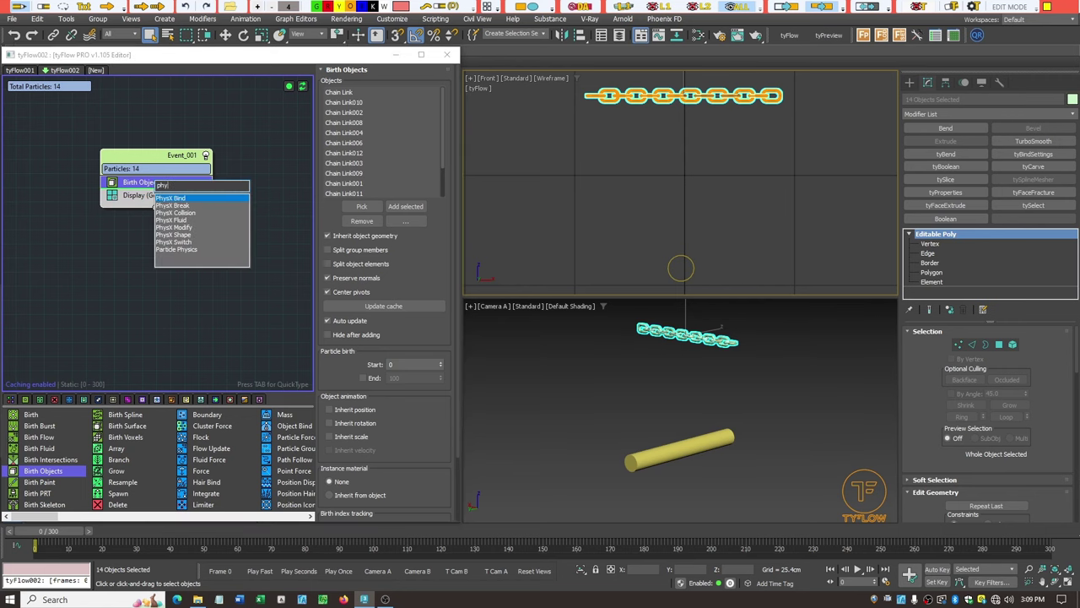
pyautogui.click(177, 235)
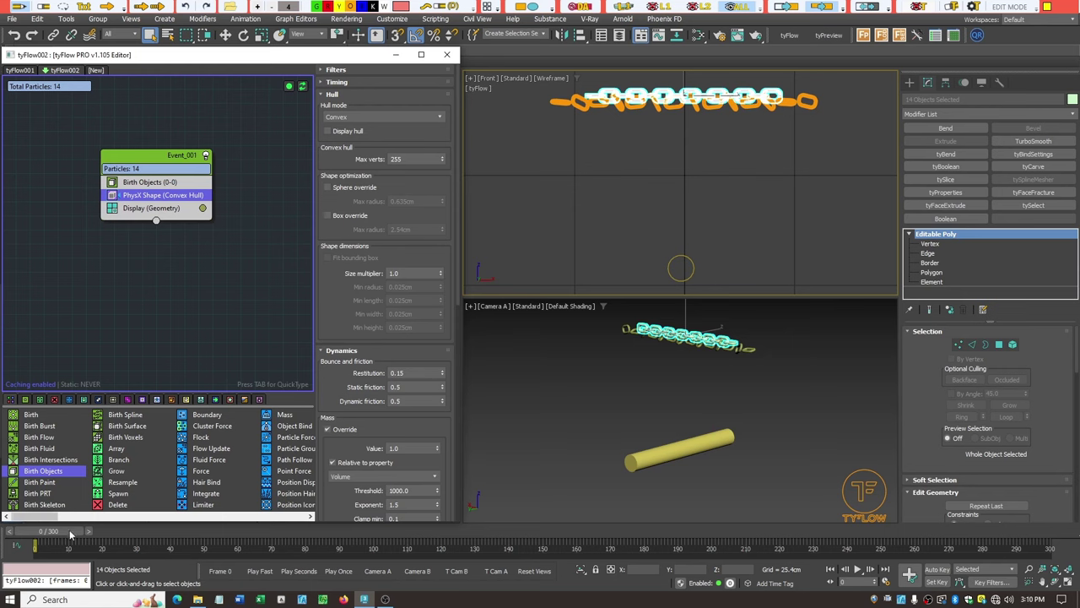
pyautogui.moveTo(71, 535); pyautogui.dragTo(78, 538)
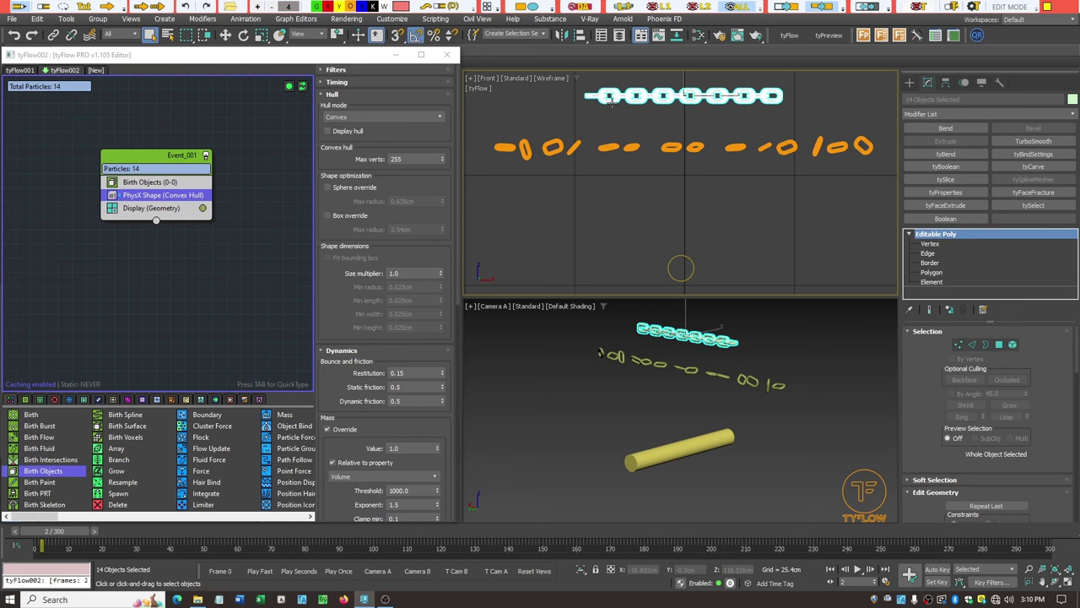
# Step: Set the PhysX Shape hull mode to Compound, built From elements (convex hulls), and check the chain by scrubbing
pyautogui.click(440, 118)
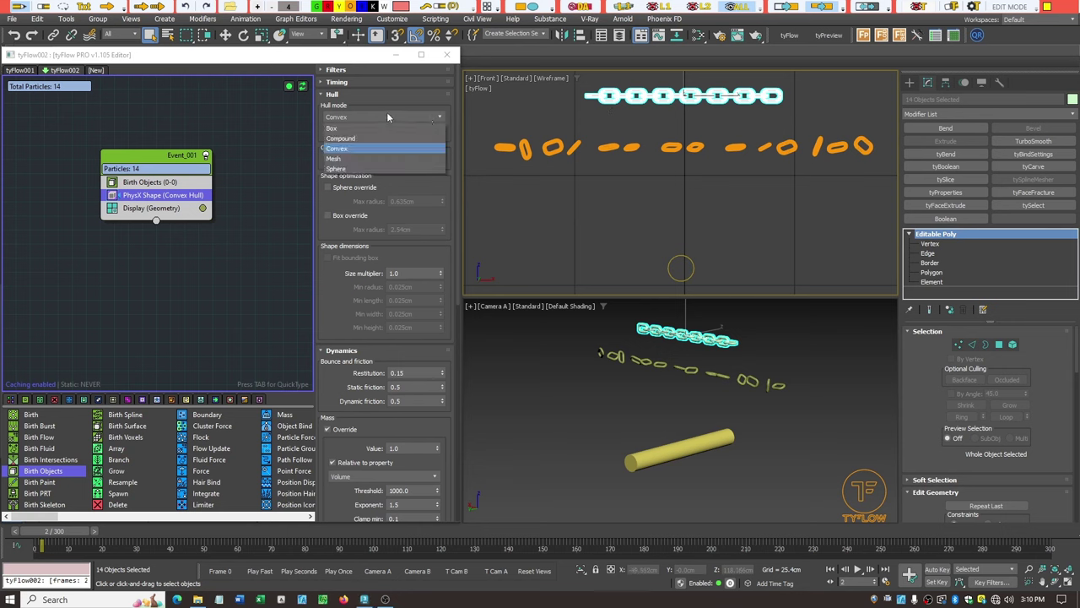
pyautogui.click(342, 137)
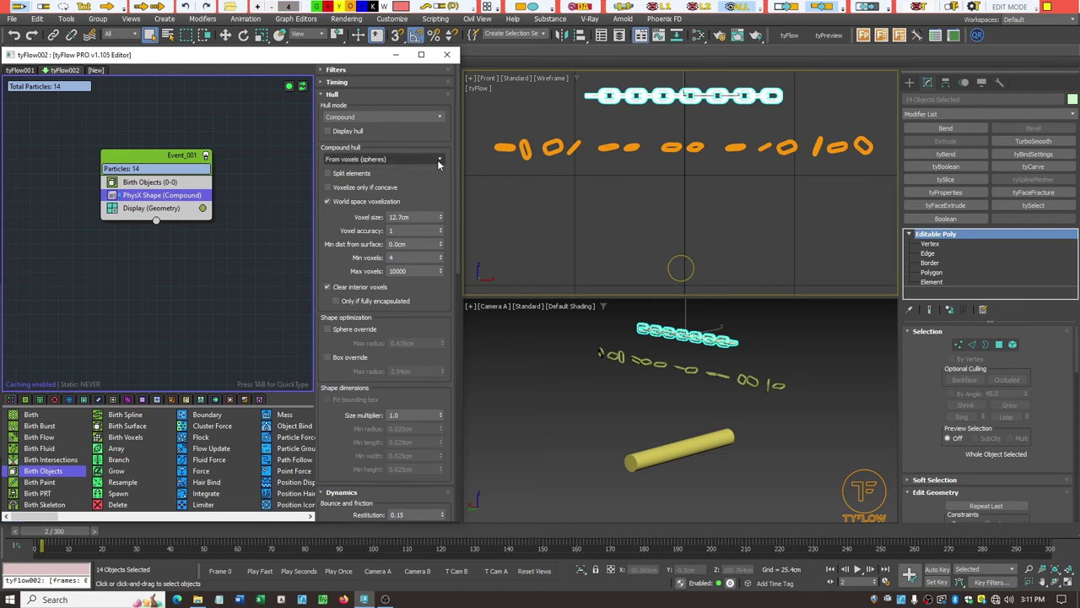
pyautogui.click(388, 159)
pyautogui.click(400, 182)
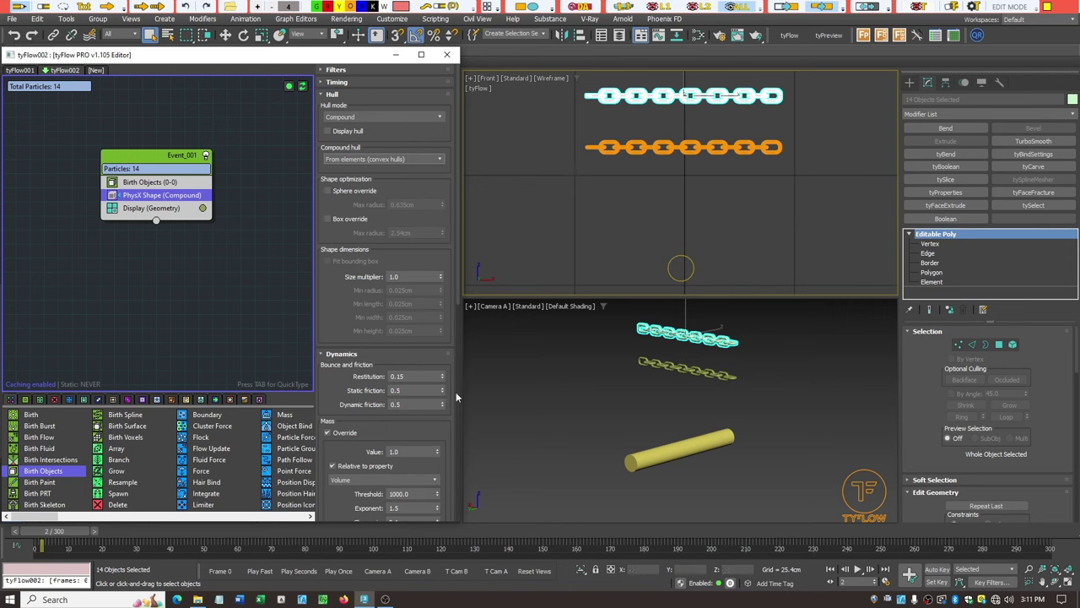
pyautogui.moveTo(63, 533)
pyautogui.mouseDown()
pyautogui.moveTo(72, 534)
pyautogui.moveTo(64, 532)
pyautogui.mouseUp()
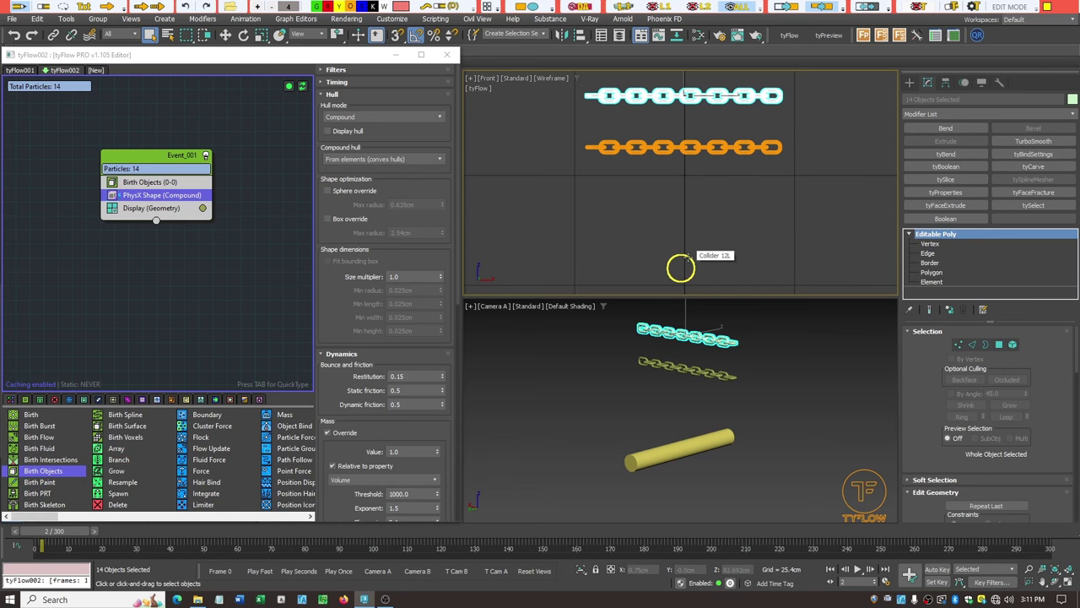
# Step: Rename the chain links' event as Chain and shift it aside to make room for another event
pyautogui.rightClick(177, 157)
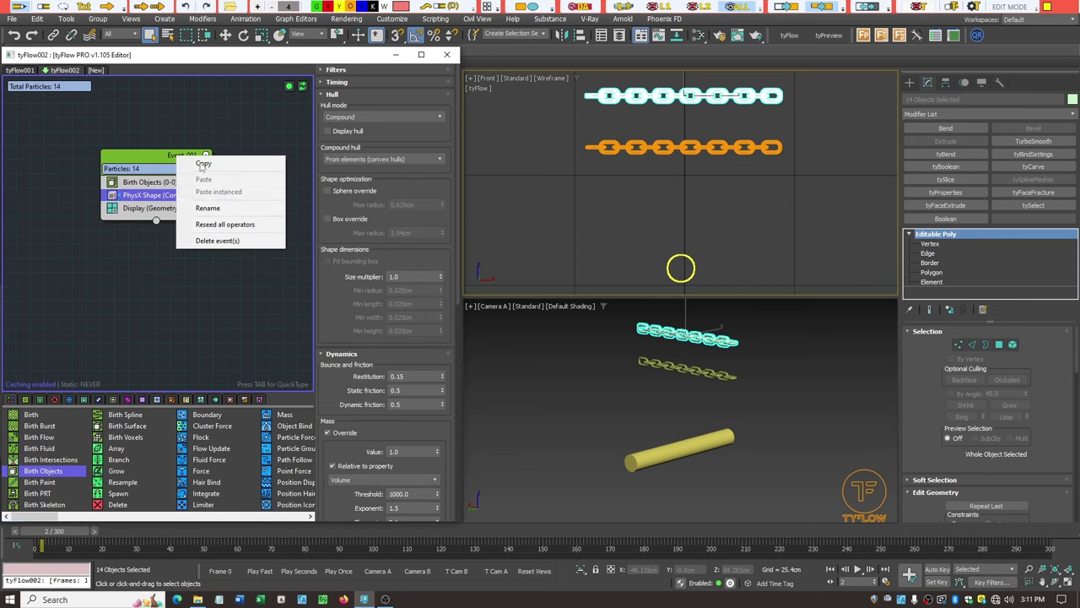
pyautogui.click(222, 208)
pyautogui.write('Chain')
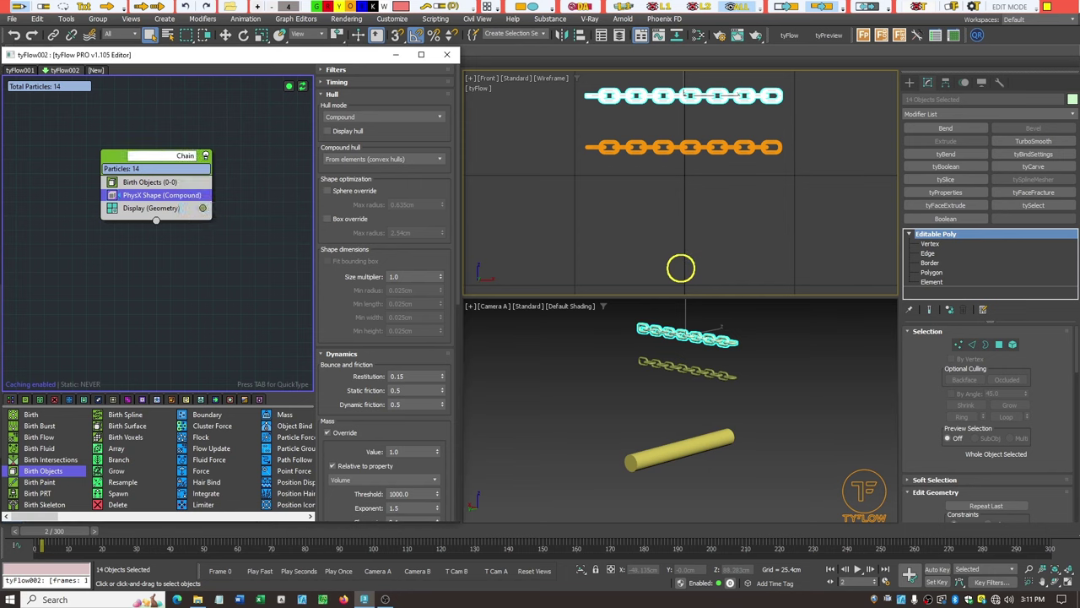
pyautogui.press('Return')
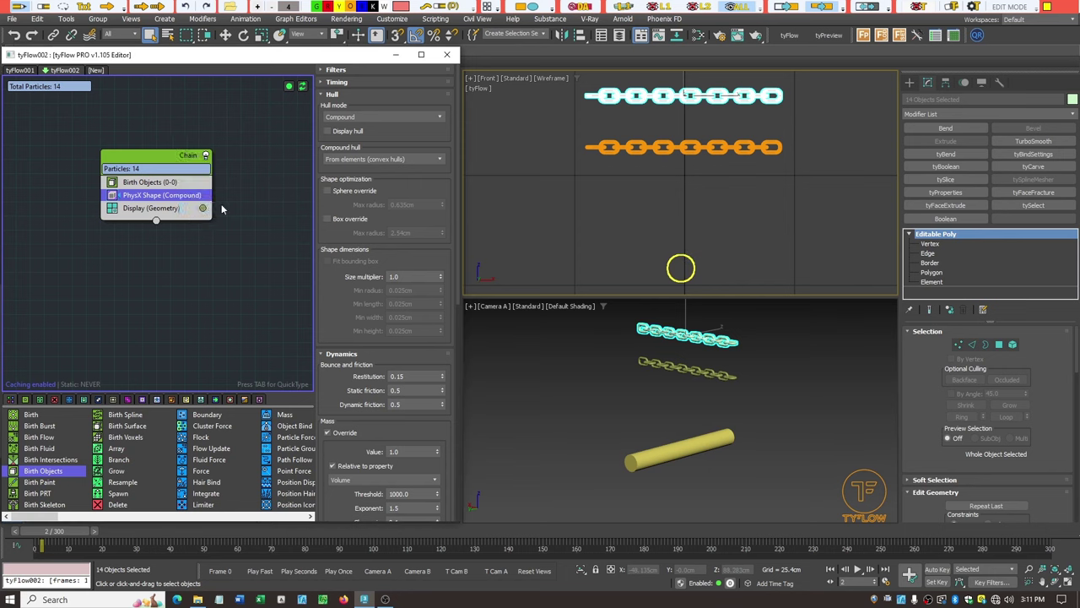
pyautogui.moveTo(153, 159); pyautogui.dragTo(107, 157)
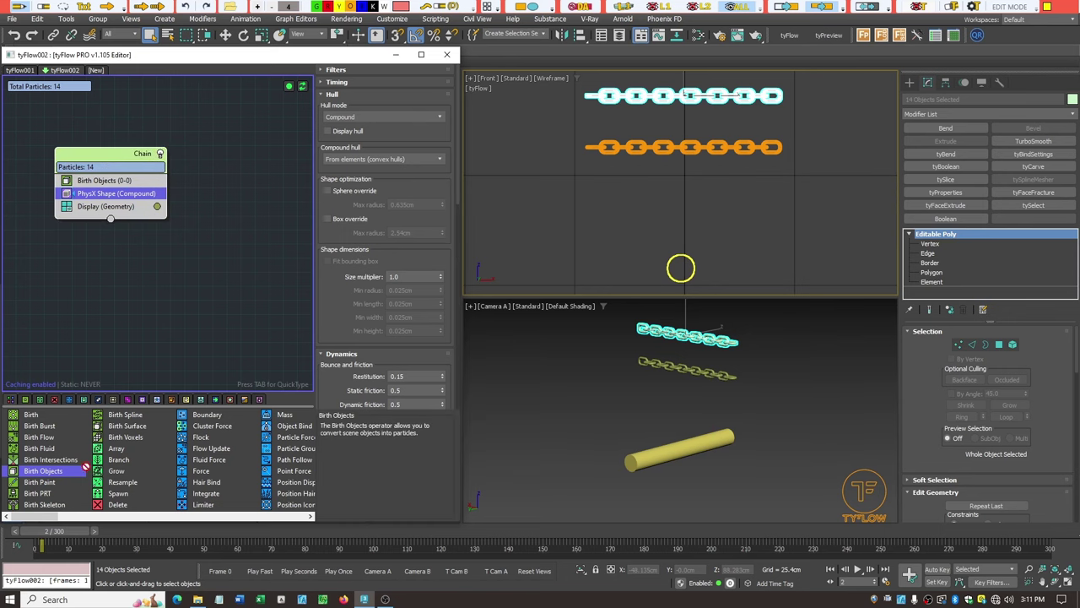
# Step: Create a second Birth Objects event containing the Collider 12L cylinder and rename the event as Collider
pyautogui.moveTo(155, 259); pyautogui.dragTo(154, 260)
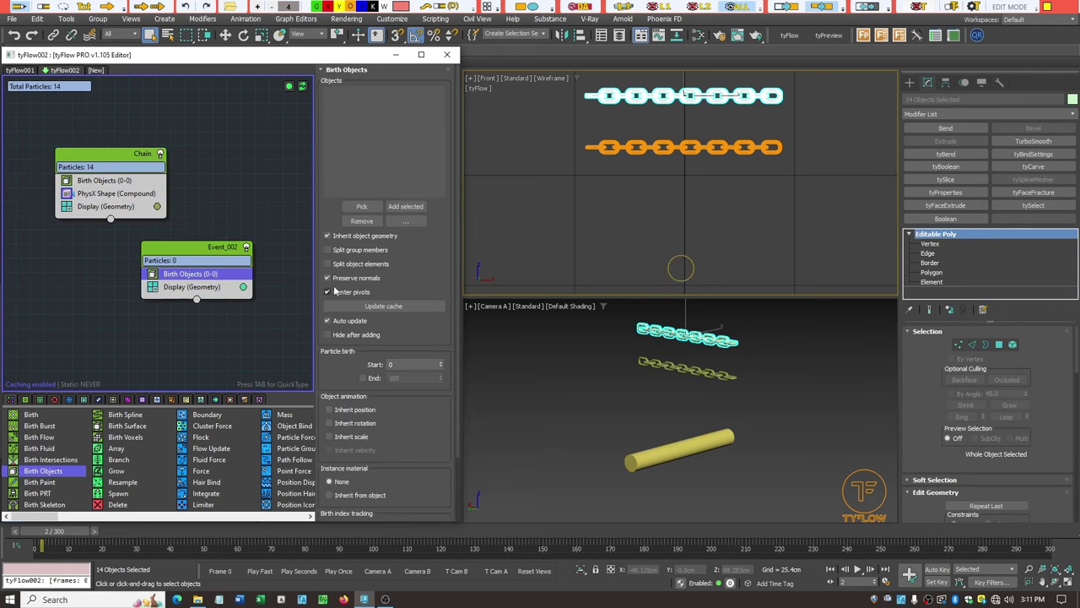
pyautogui.click(361, 205)
pyautogui.click(665, 452)
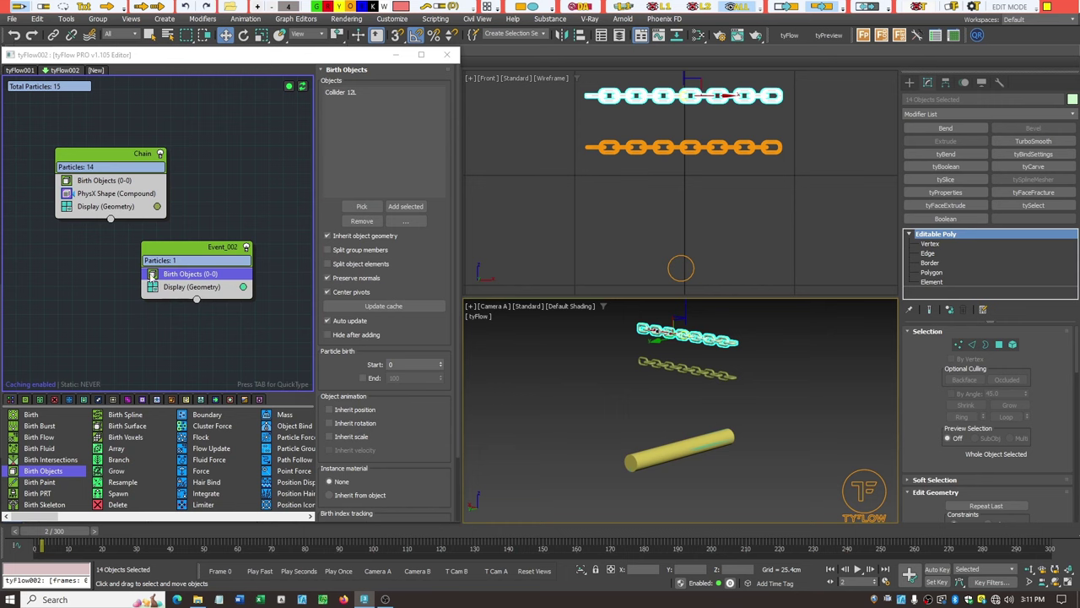
pyautogui.rightClick(222, 251)
pyautogui.click(257, 302)
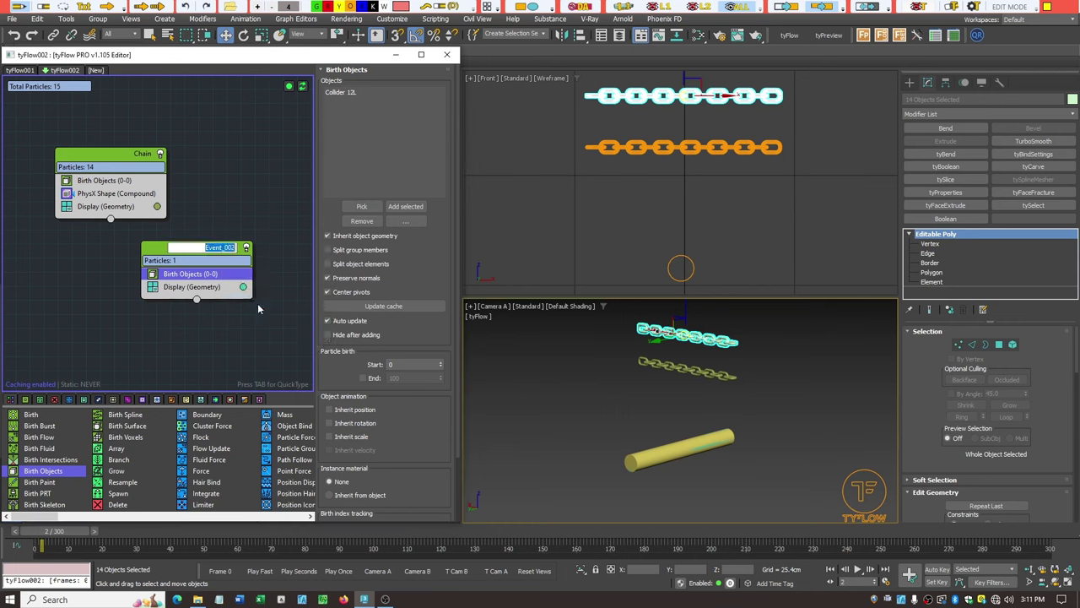
pyautogui.write('Collider')
pyautogui.press('Return')
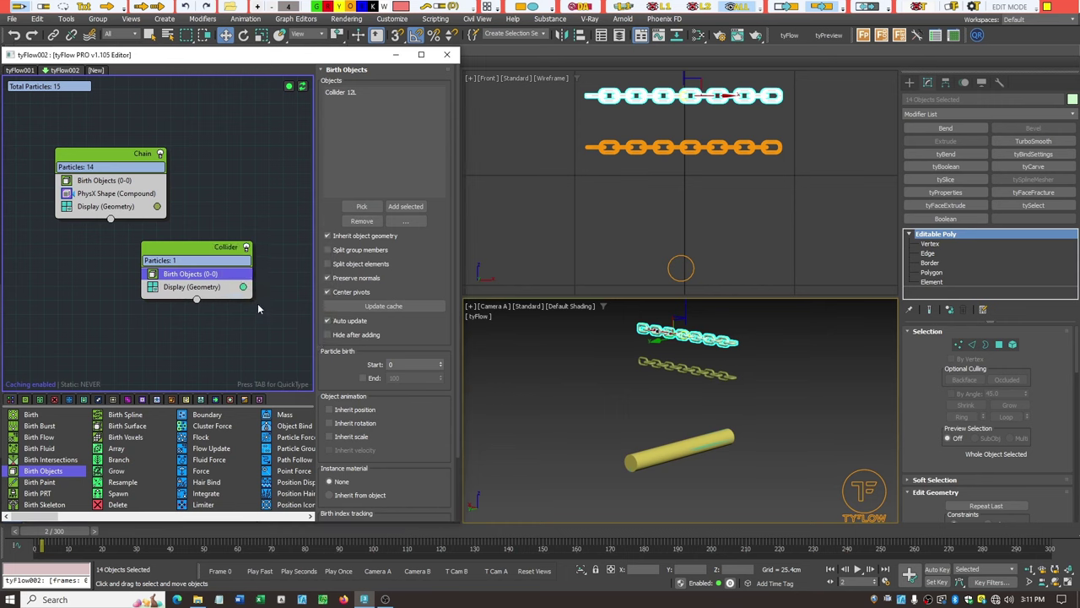
# Step: Add a PhysX Shape operator to the Collider event and set its hull mode to Mesh
pyautogui.doubleClick(193, 279)
pyautogui.write('physi')
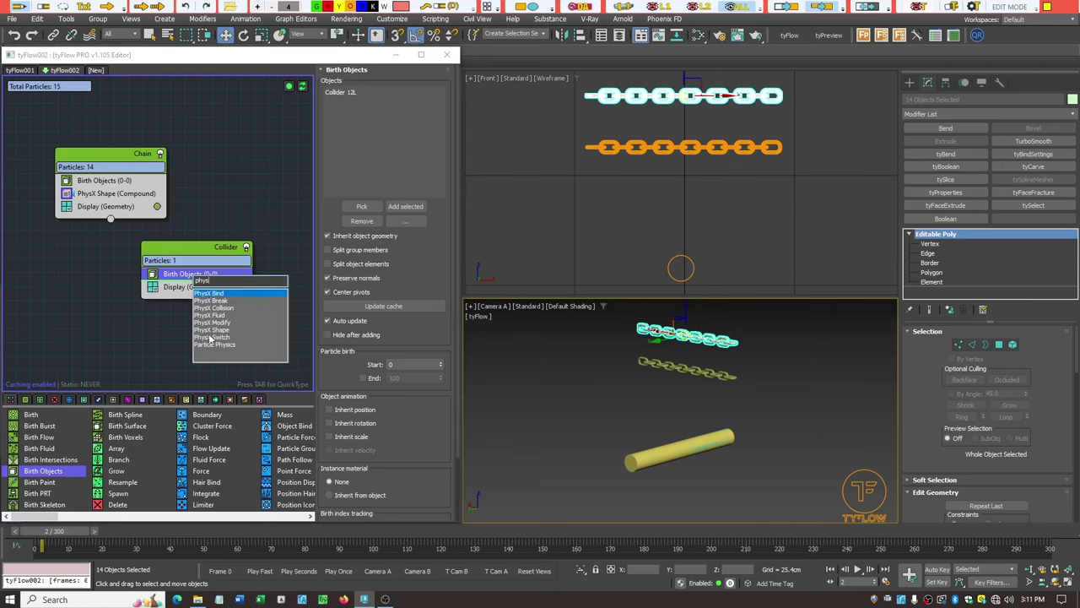
pyautogui.press('Escape')
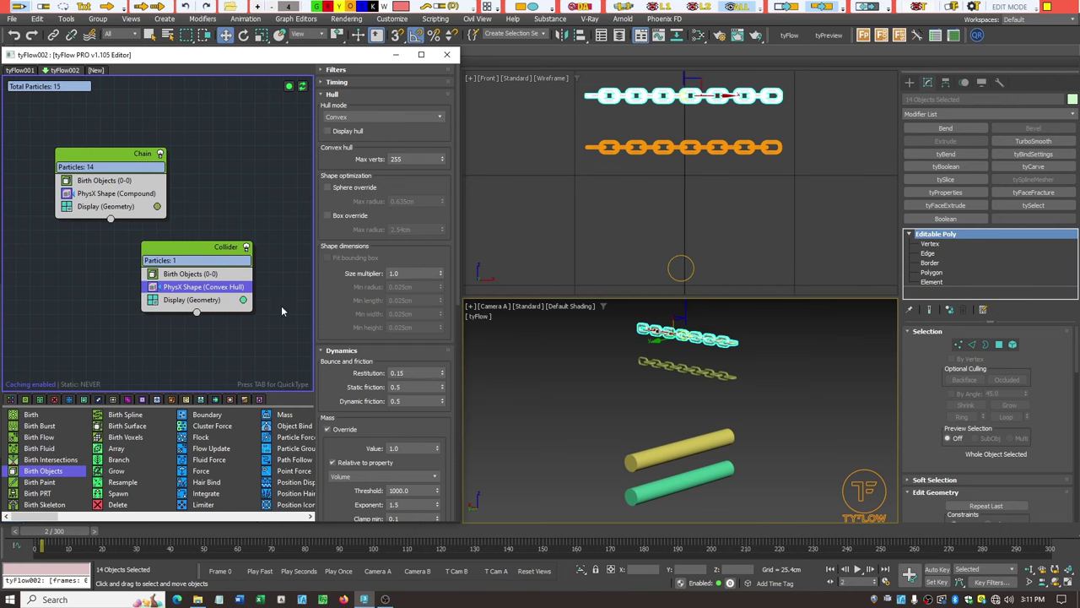
pyautogui.click(439, 118)
pyautogui.click(371, 157)
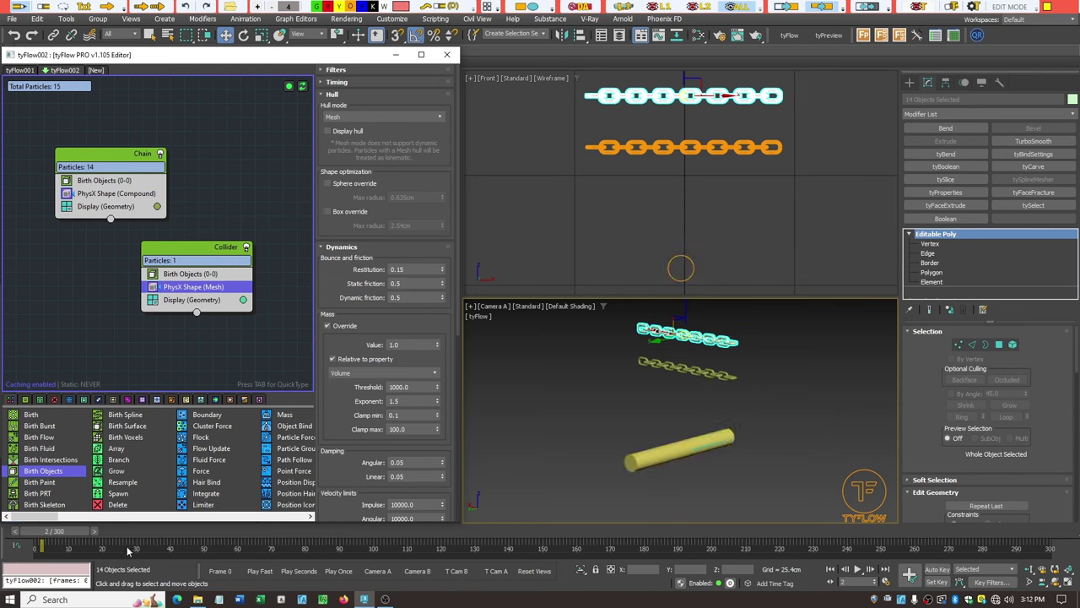
# Step: Scrub to frame 5 to check the collision, and set the tyFlow object's time step to 1/4 frame
pyautogui.moveTo(76, 532); pyautogui.dragTo(85, 536)
pyautogui.press('w')
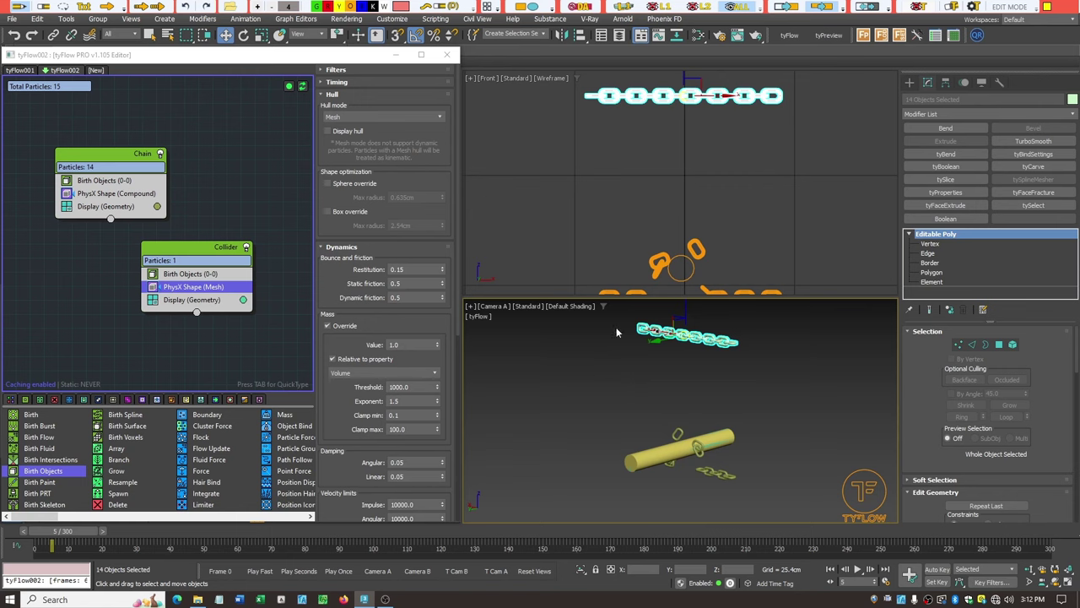
pyautogui.click(850, 477)
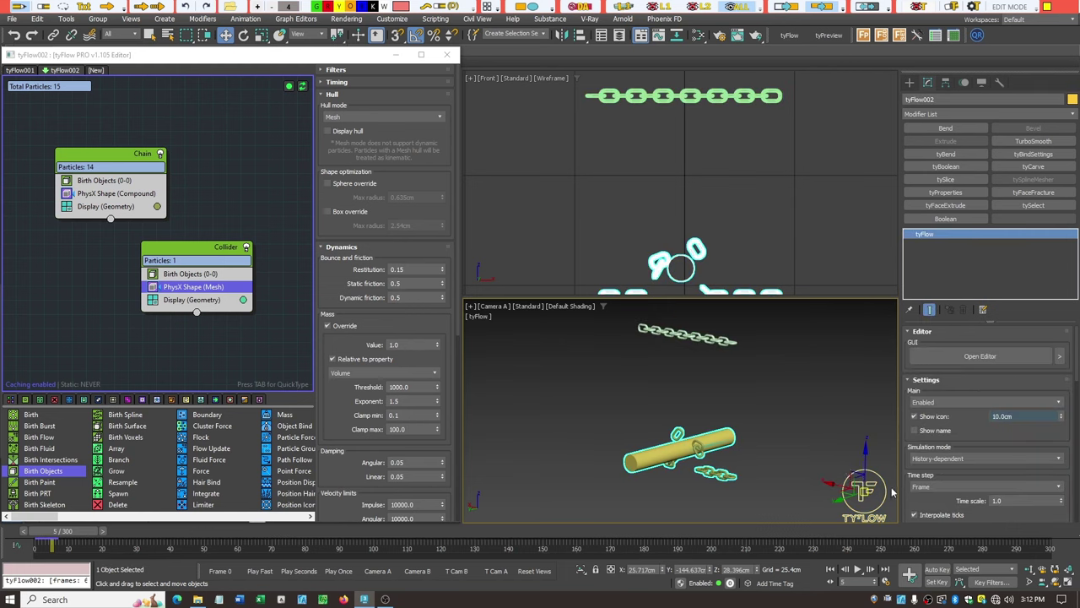
pyautogui.scroll(-3, 1077, 371)
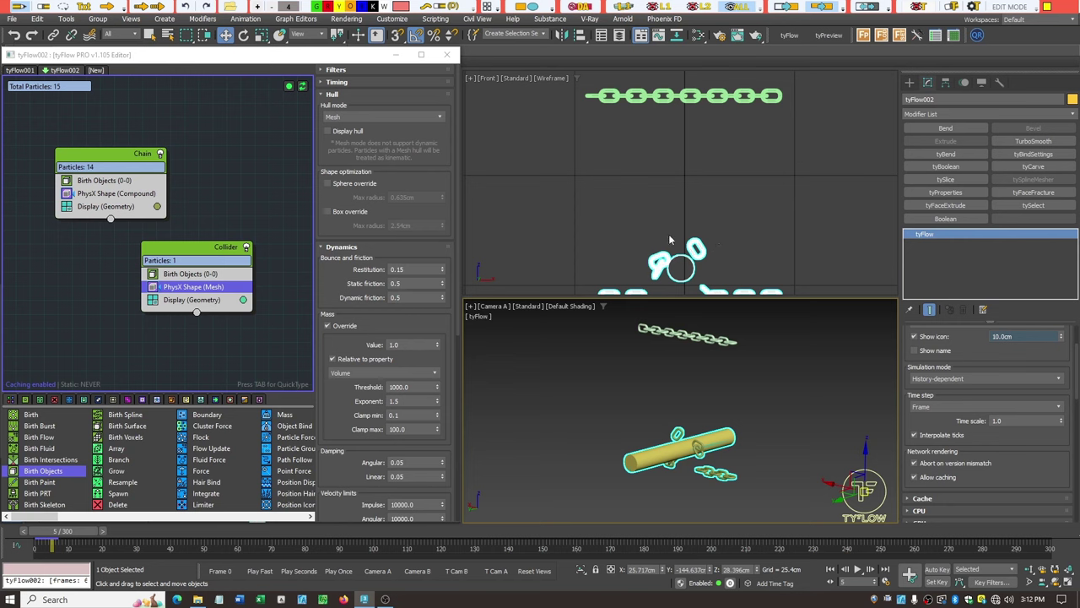
pyautogui.click(1025, 405)
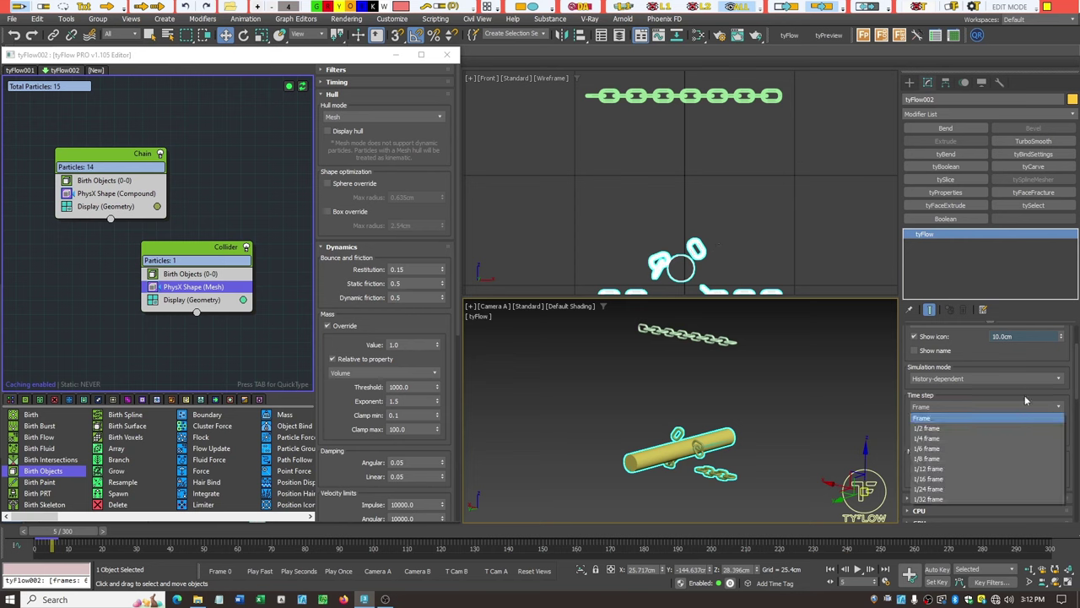
pyautogui.click(945, 437)
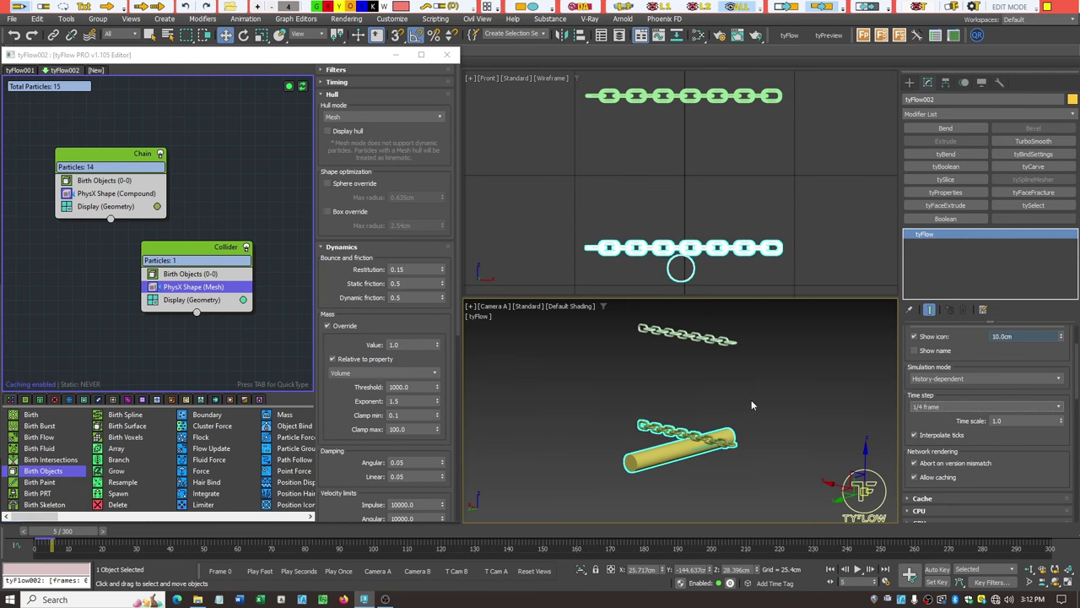
# Step: Scrub back and forth through the simulation up to frame 39 to examine how the chain lands and drapes over the cylinder
pyautogui.moveTo(93, 539); pyautogui.dragTo(161, 532)
pyautogui.press('w')
pyautogui.click(651, 199)
pyautogui.scroll(-3, 652, 199)
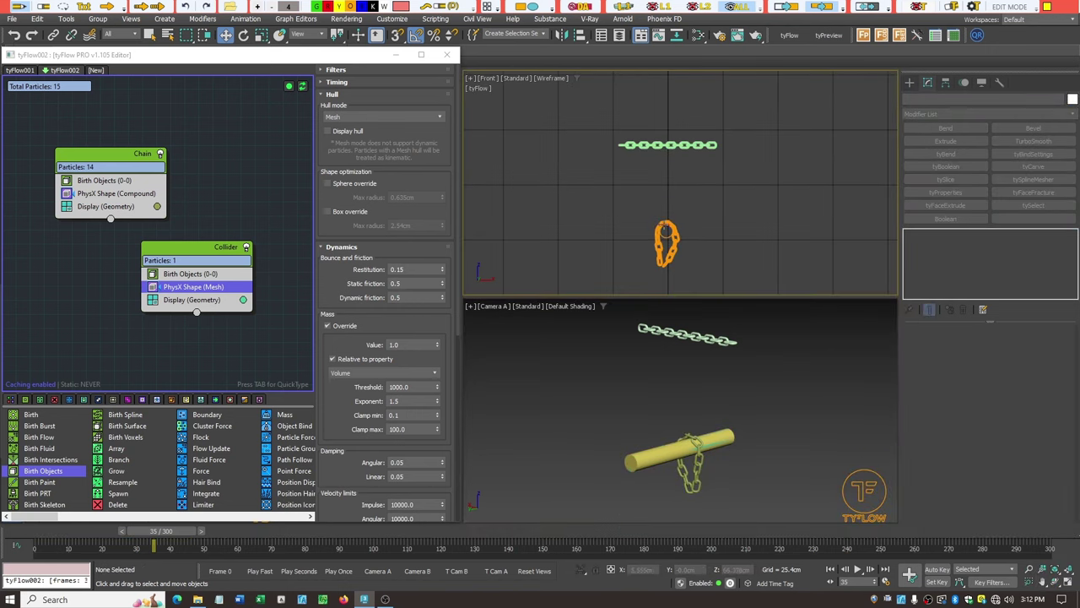
pyautogui.scroll(2, 670, 254)
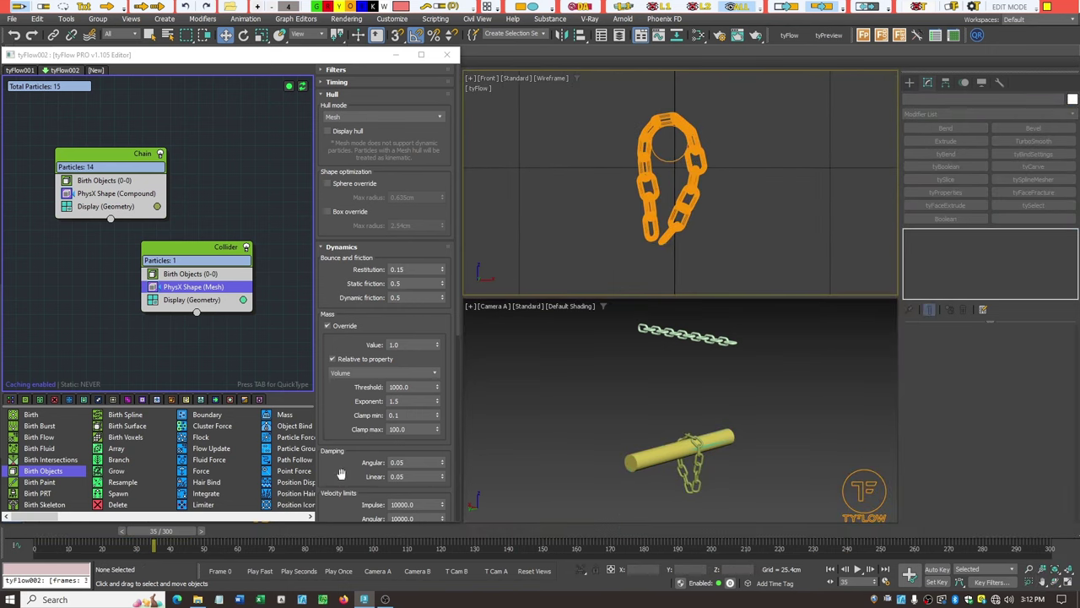
pyautogui.moveTo(173, 531); pyautogui.dragTo(149, 530)
pyautogui.press('w')
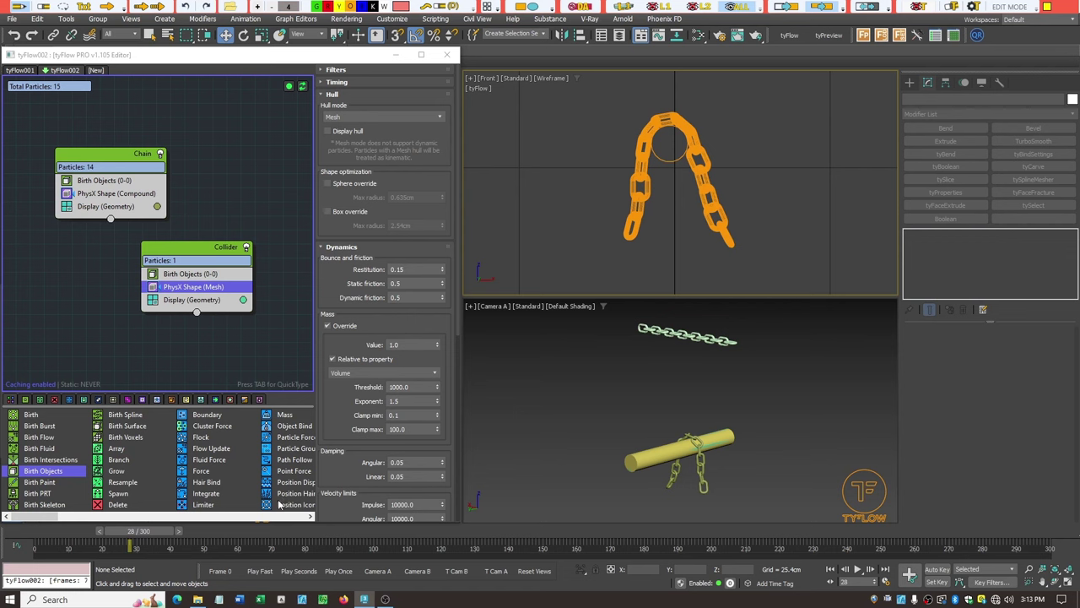
pyautogui.moveTo(165, 530); pyautogui.dragTo(201, 529)
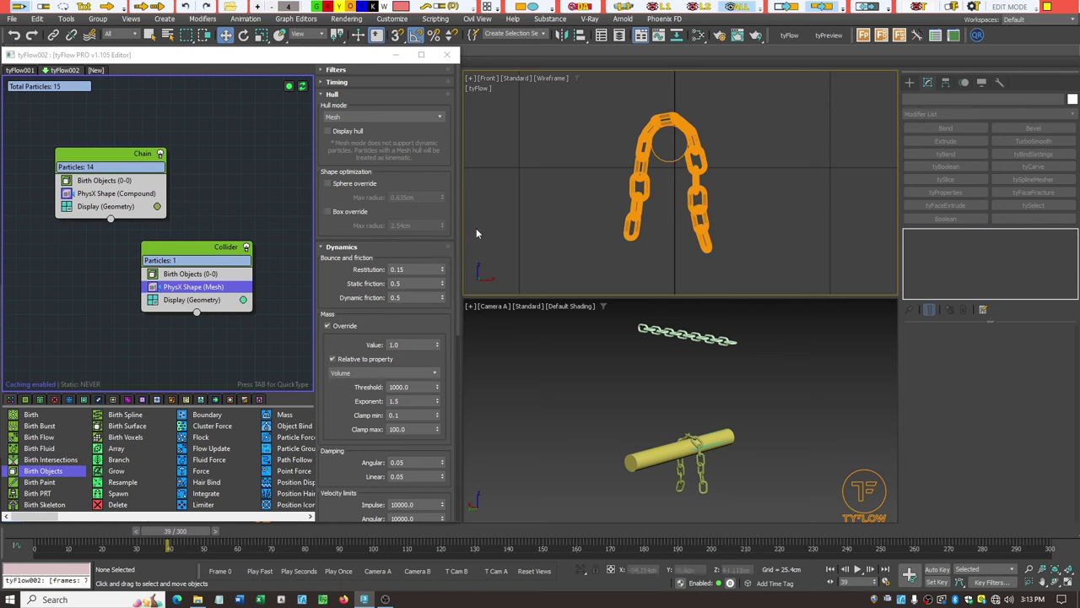
# Step: Change the Front viewport to an angled Perspective view of the chain and cylinder with Default Shading
pyautogui.click(485, 80)
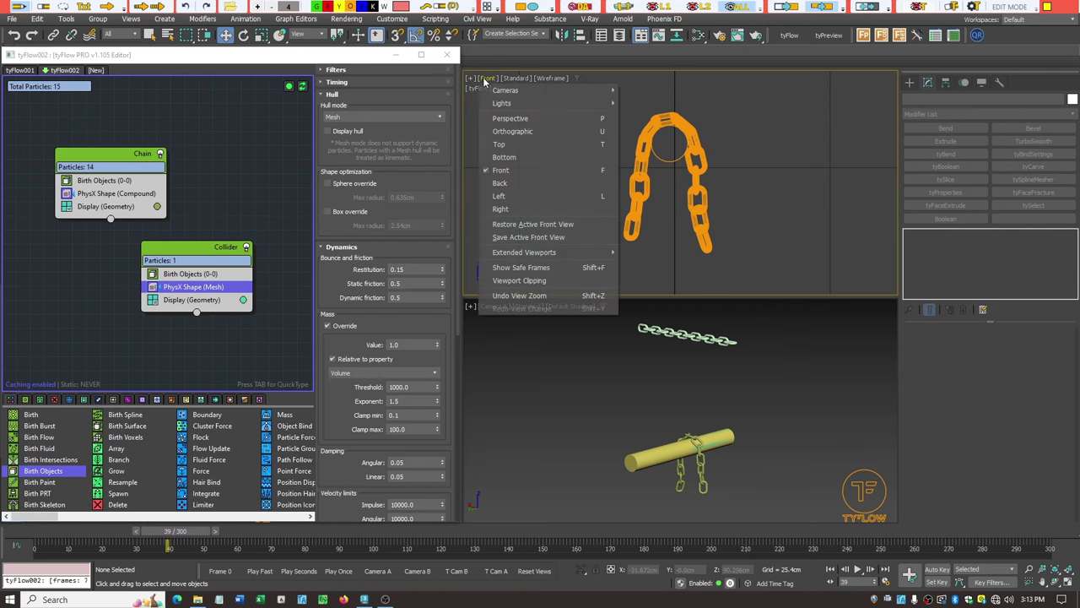
pyautogui.click(534, 119)
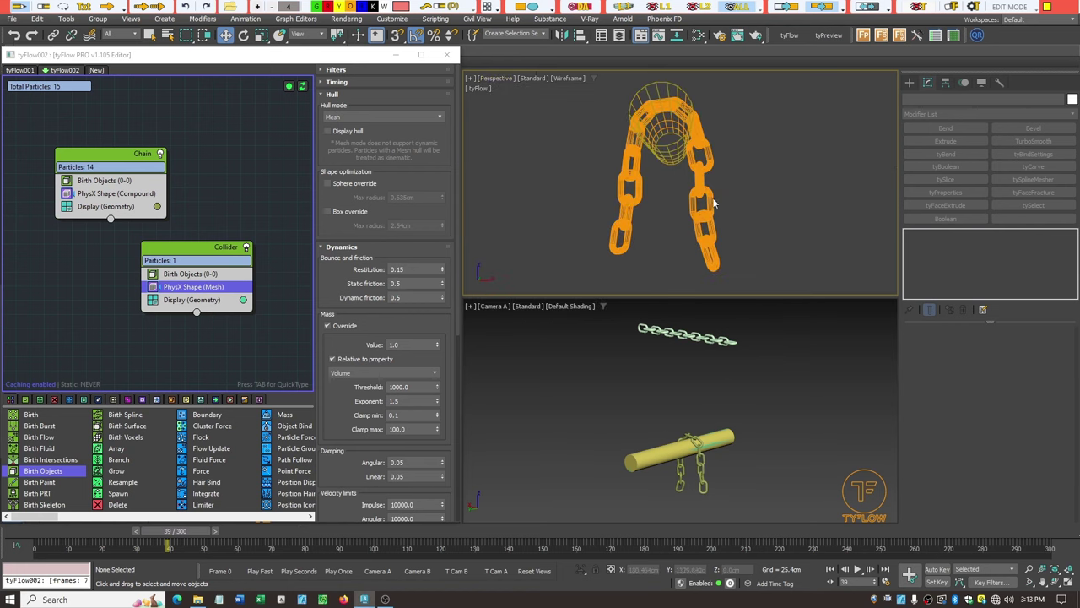
pyautogui.click(1055, 583)
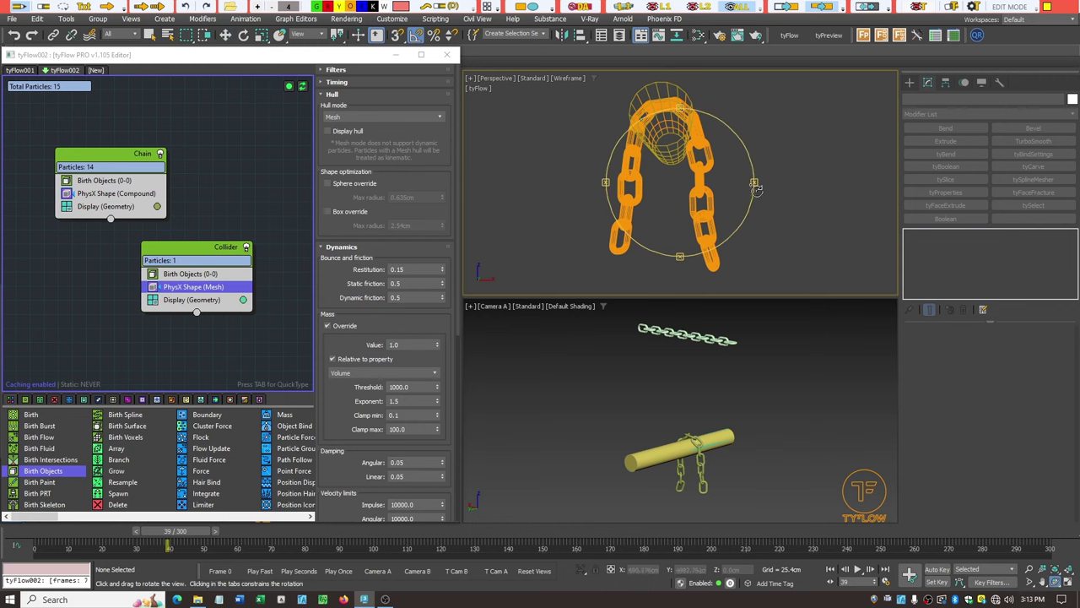
pyautogui.moveTo(755, 192); pyautogui.dragTo(730, 208)
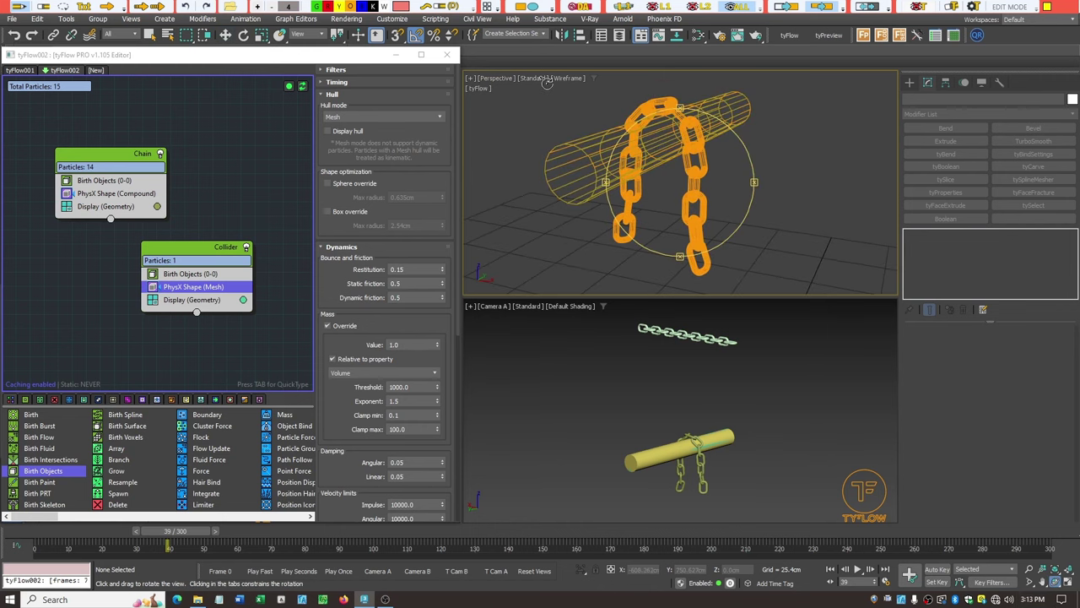
pyautogui.click(571, 78)
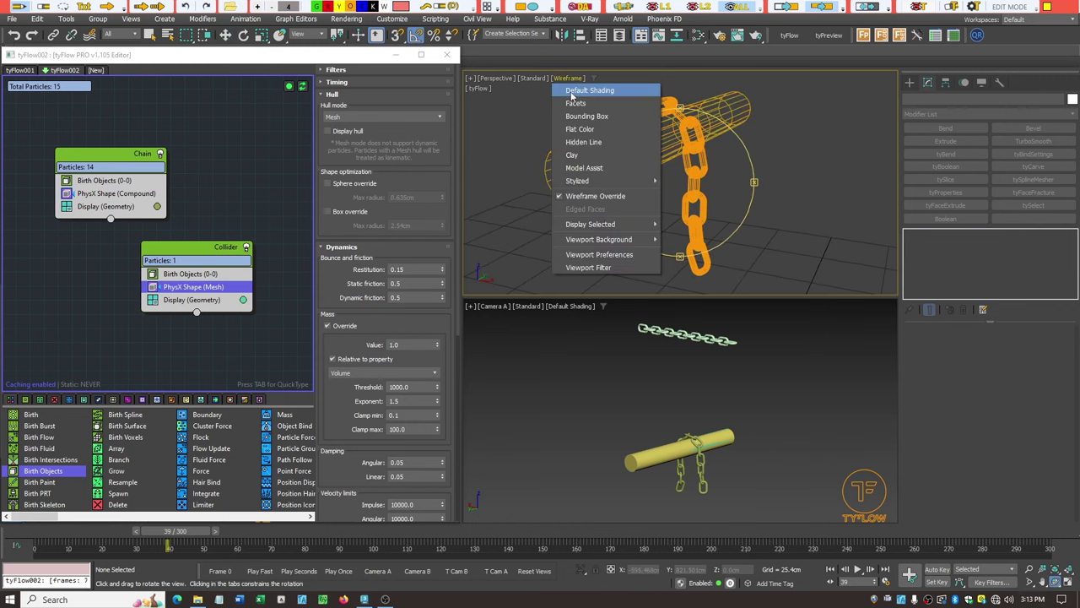
pyautogui.click(572, 91)
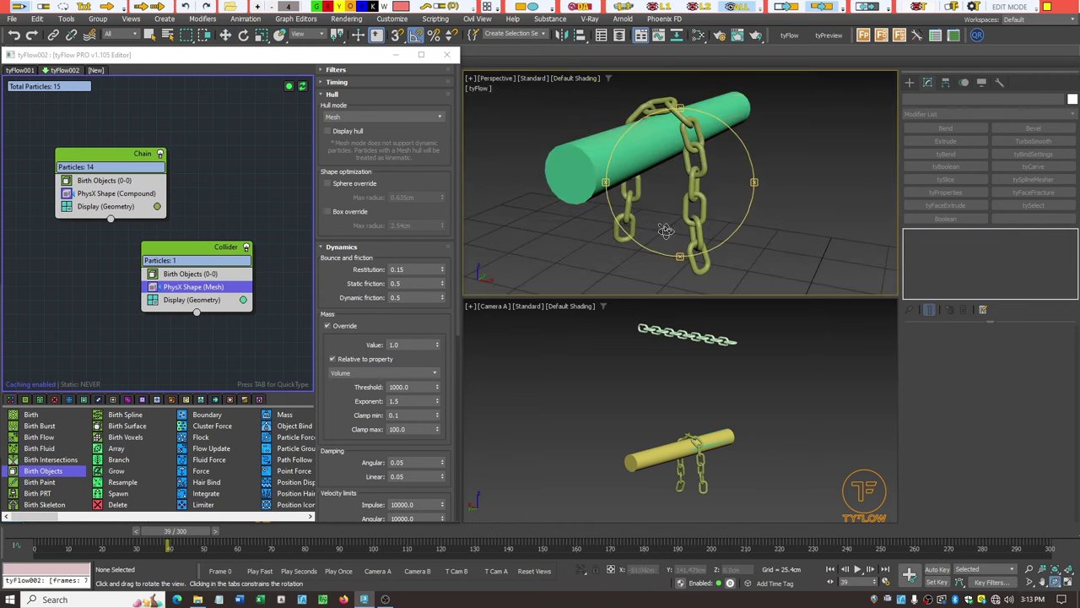
# Step: Examine up close and from several angles how the interlocking links touch each other and hang from the cylinder
pyautogui.click(1029, 583)
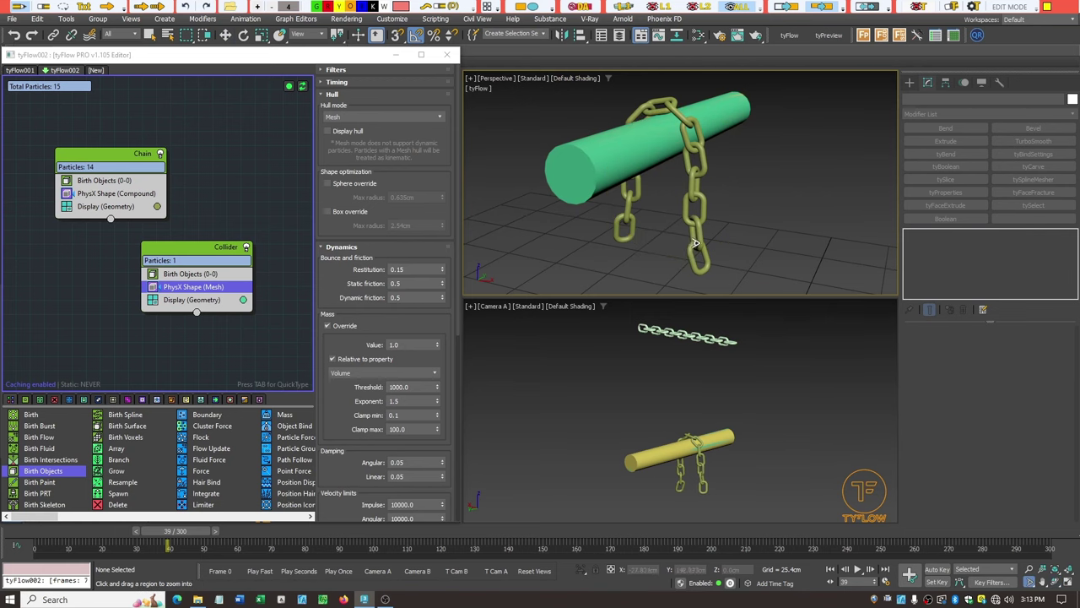
pyautogui.moveTo(607, 127); pyautogui.dragTo(702, 219)
pyautogui.scroll(1, 702, 220)
pyautogui.scroll(6, 739, 174)
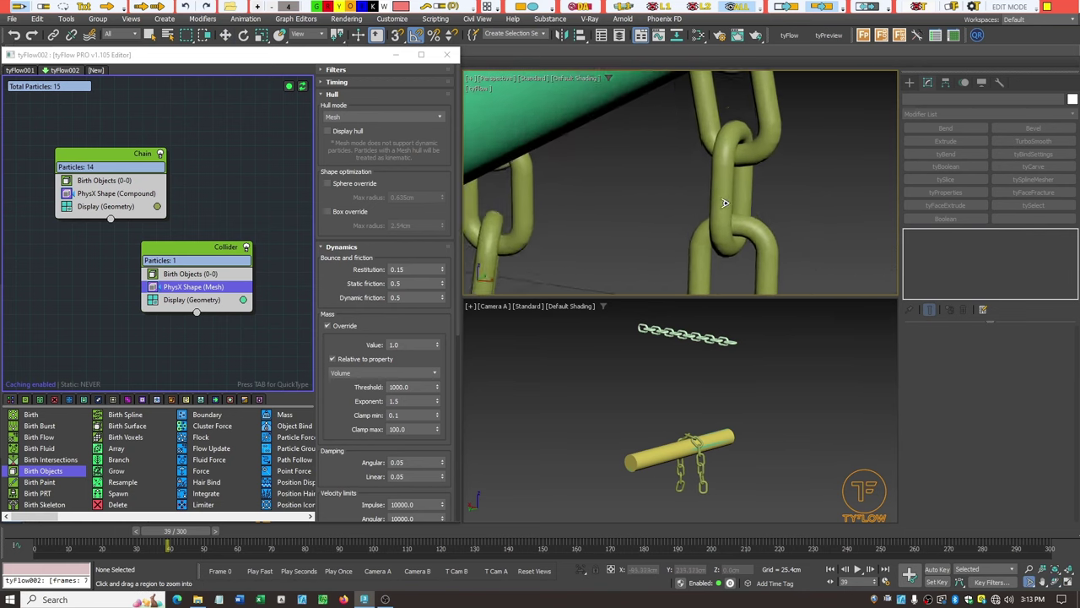
pyautogui.scroll(1, 738, 173)
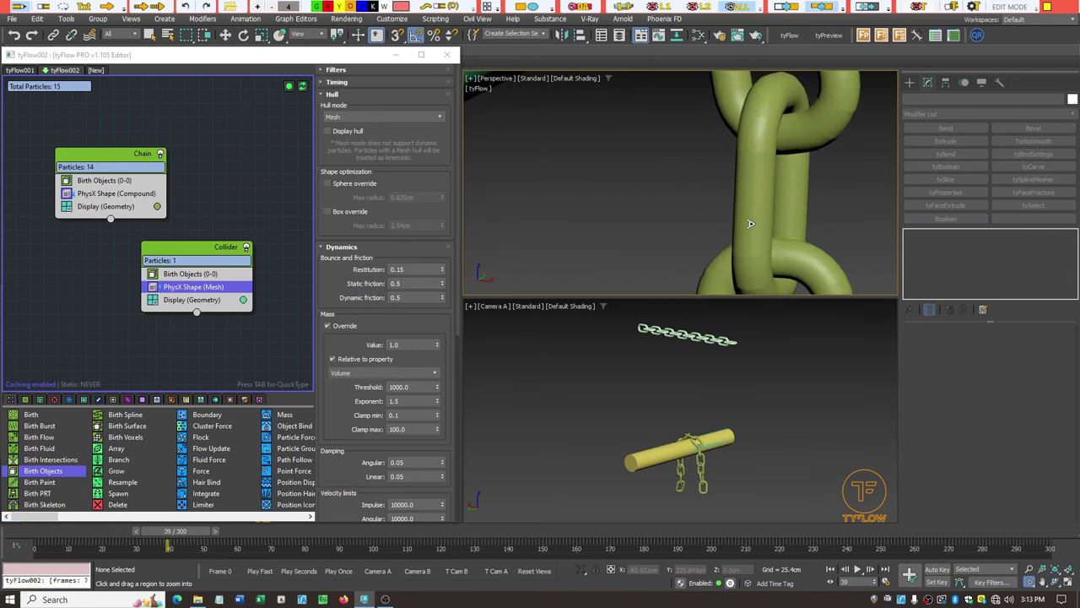
pyautogui.click(1041, 583)
pyautogui.moveTo(842, 267); pyautogui.dragTo(713, 287)
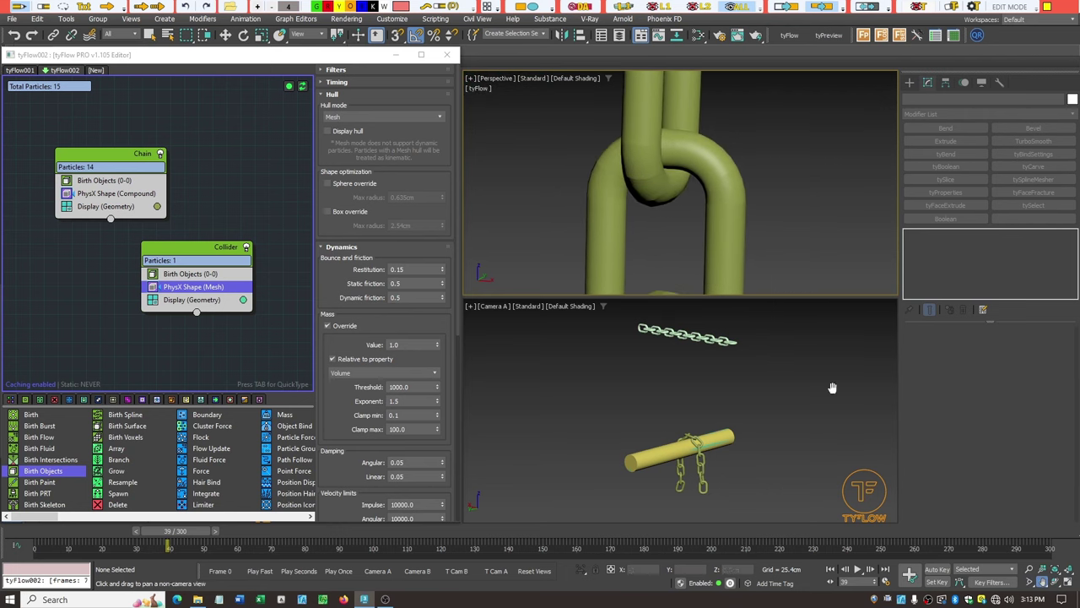
pyautogui.click(1055, 582)
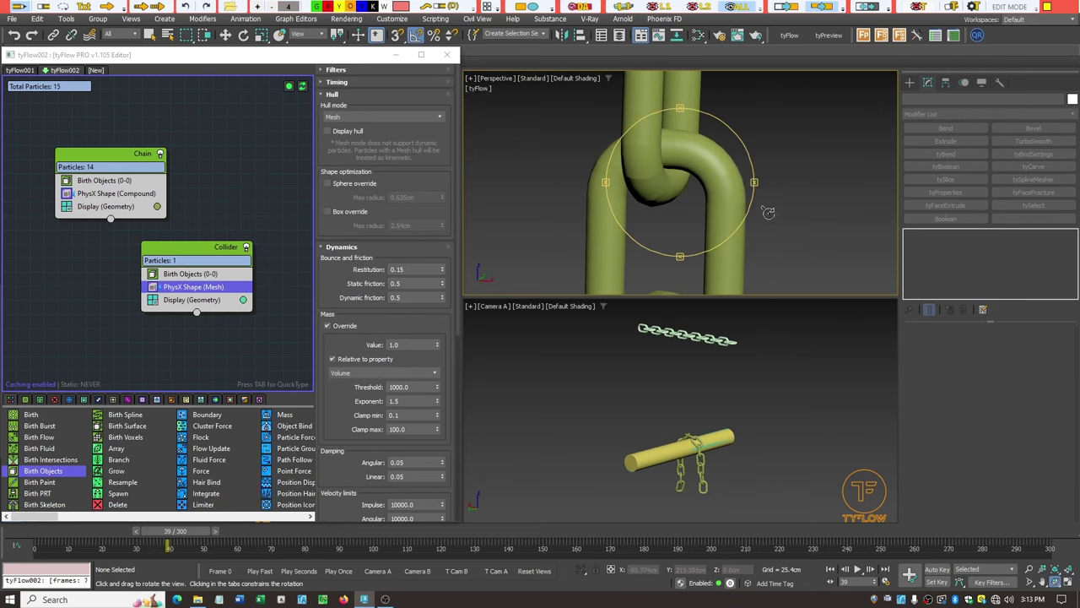
pyautogui.moveTo(754, 182); pyautogui.dragTo(725, 197)
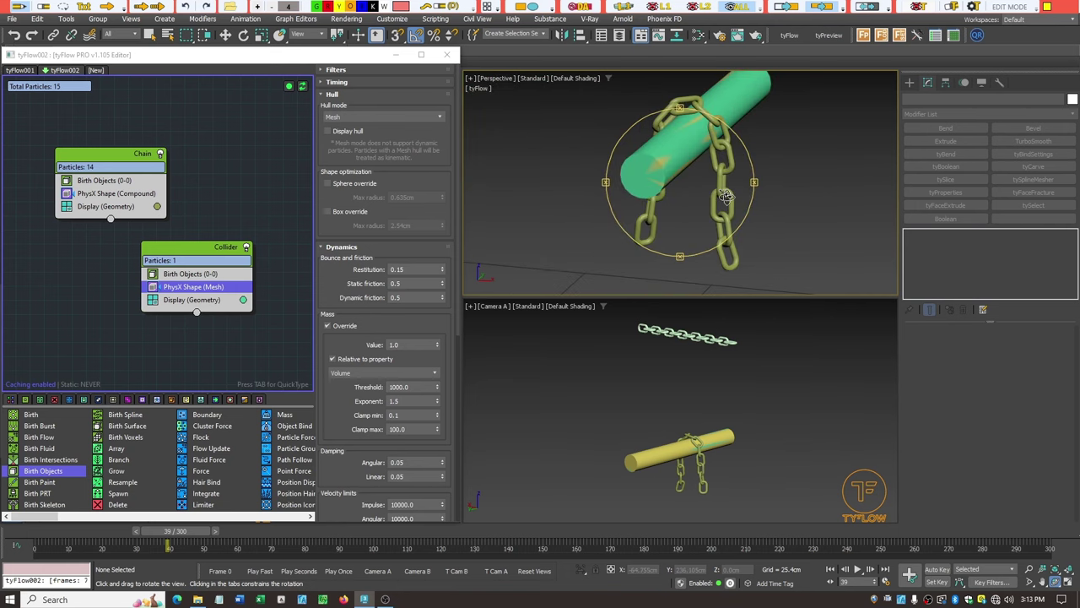
pyautogui.scroll(-2, 726, 195)
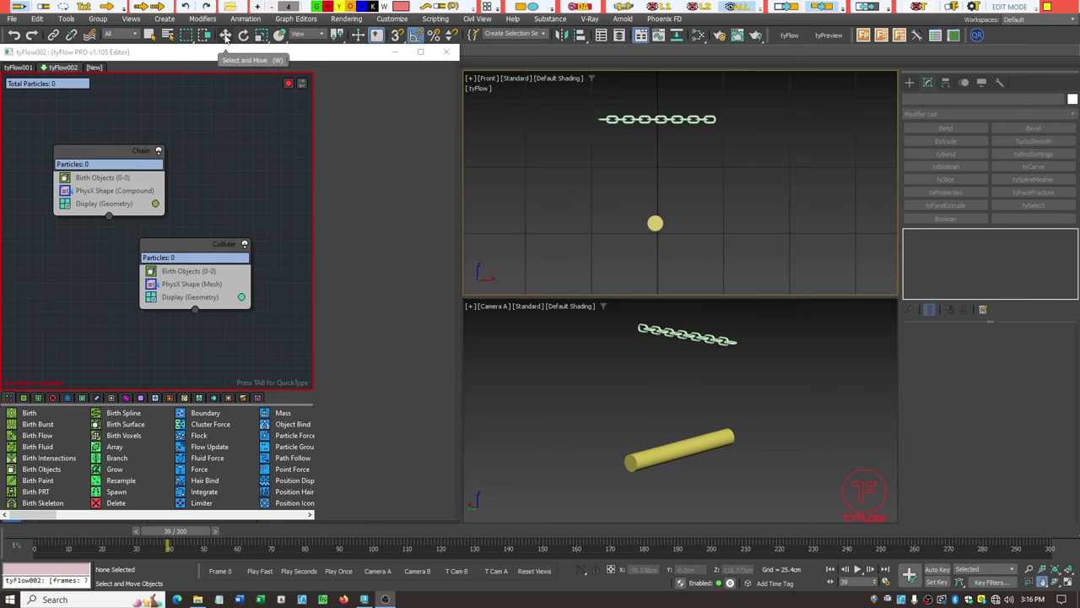
# Step: Clone all the chain links as instances in the maximized Front view, offset about 45.9 cm along X to extend the chain
pyautogui.click(150, 34)
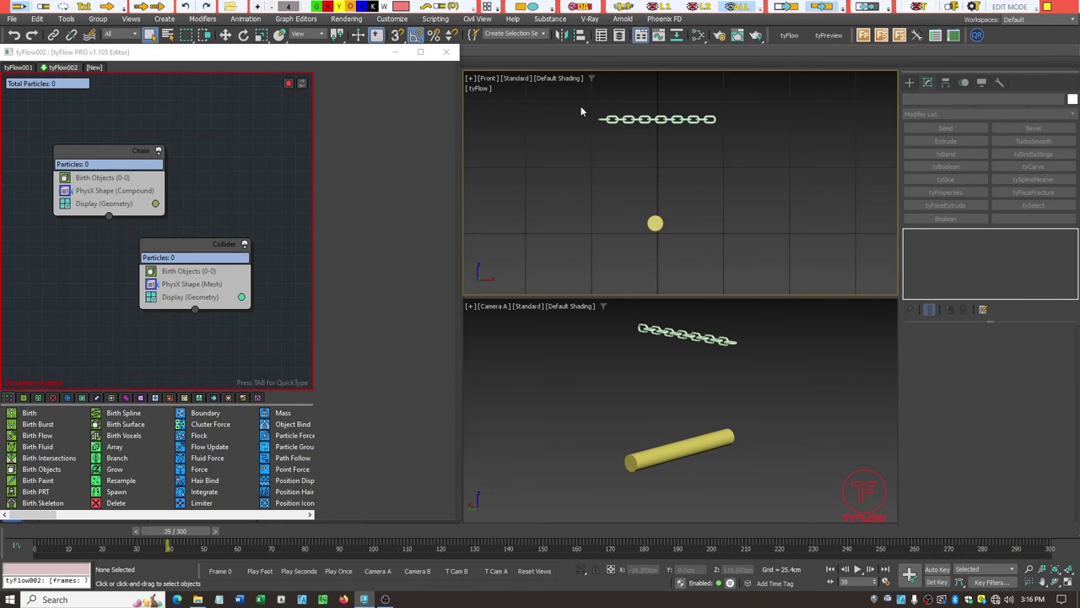
pyautogui.moveTo(582, 107); pyautogui.dragTo(749, 145)
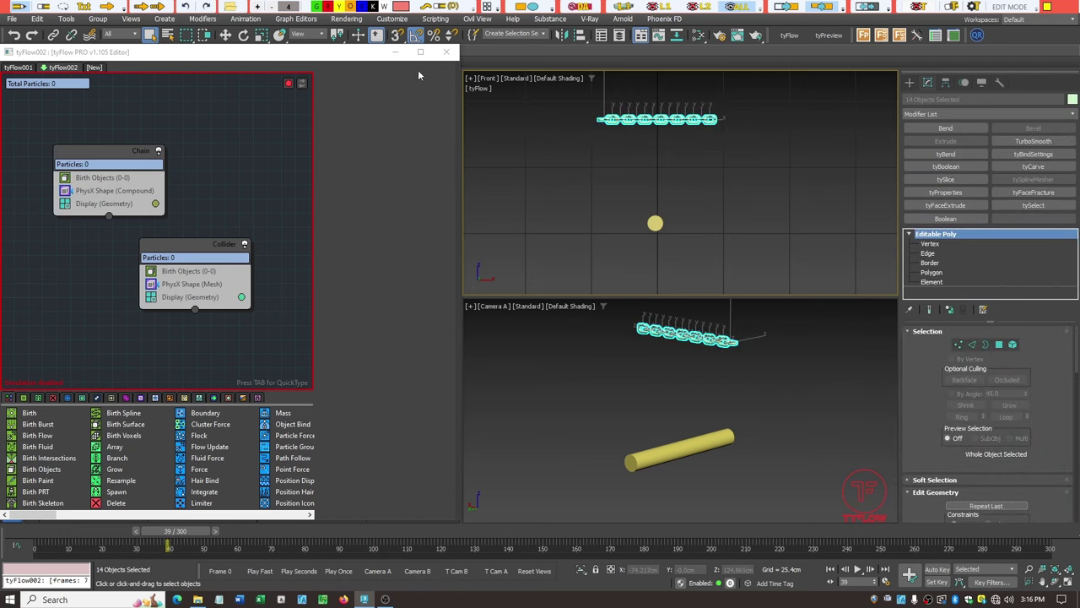
pyautogui.click(395, 51)
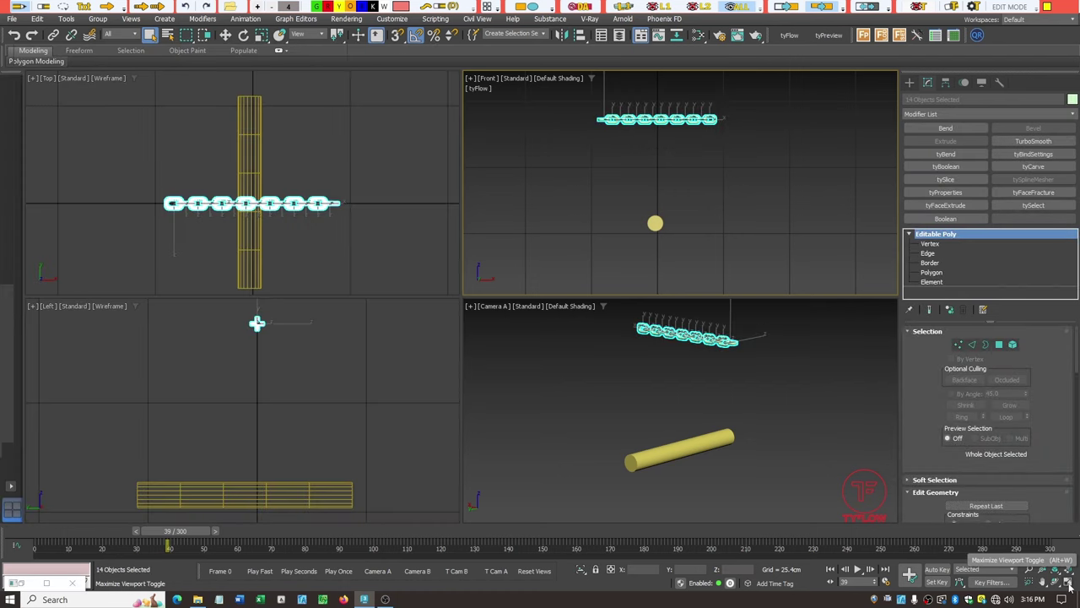
pyautogui.click(1067, 582)
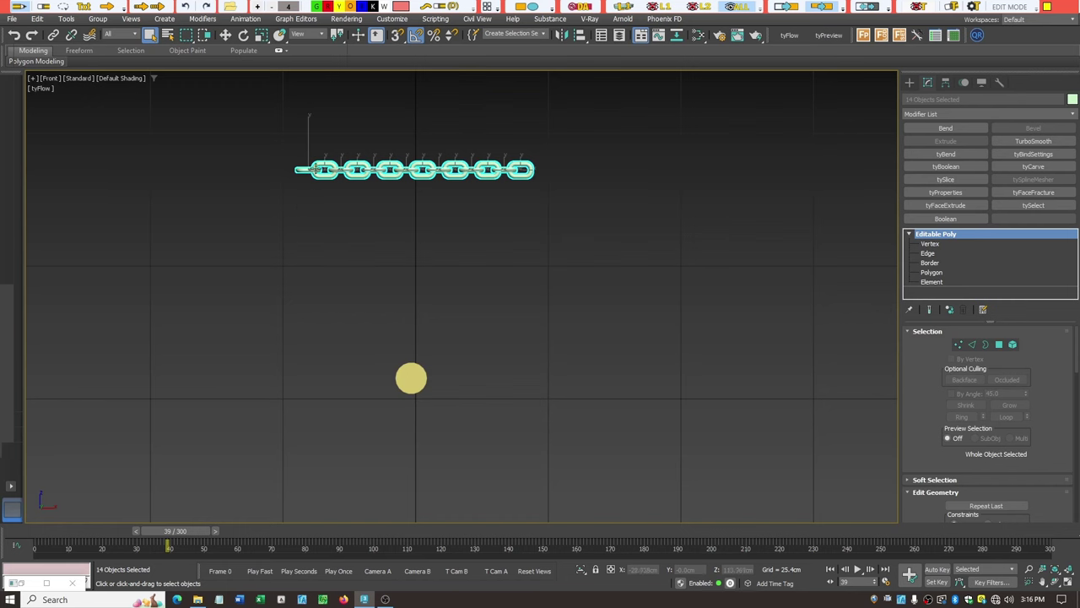
pyautogui.click(226, 35)
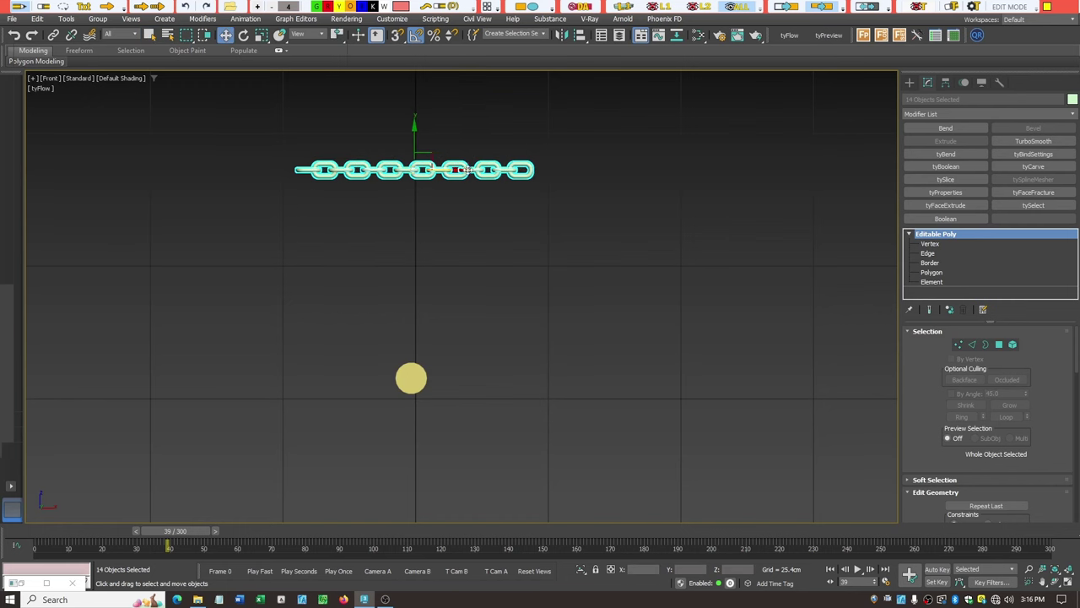
pyautogui.keyDown('shift'); pyautogui.moveTo(456, 170); pyautogui.dragTo(684, 203); pyautogui.keyUp('shift')
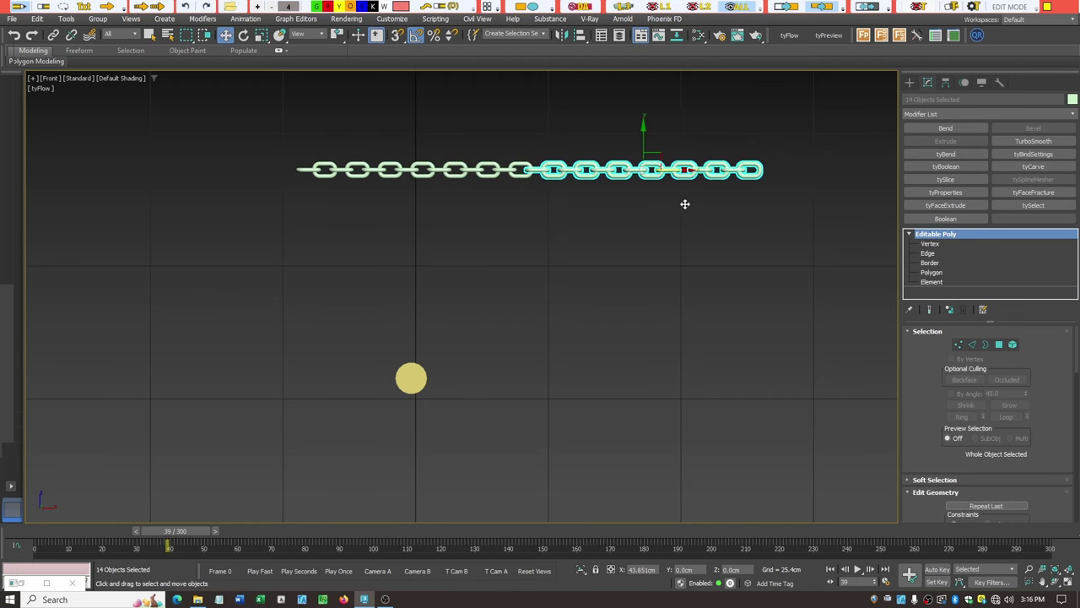
pyautogui.keyDown('shift'); pyautogui.moveTo(684, 204); pyautogui.dragTo(685, 204); pyautogui.keyUp('shift')
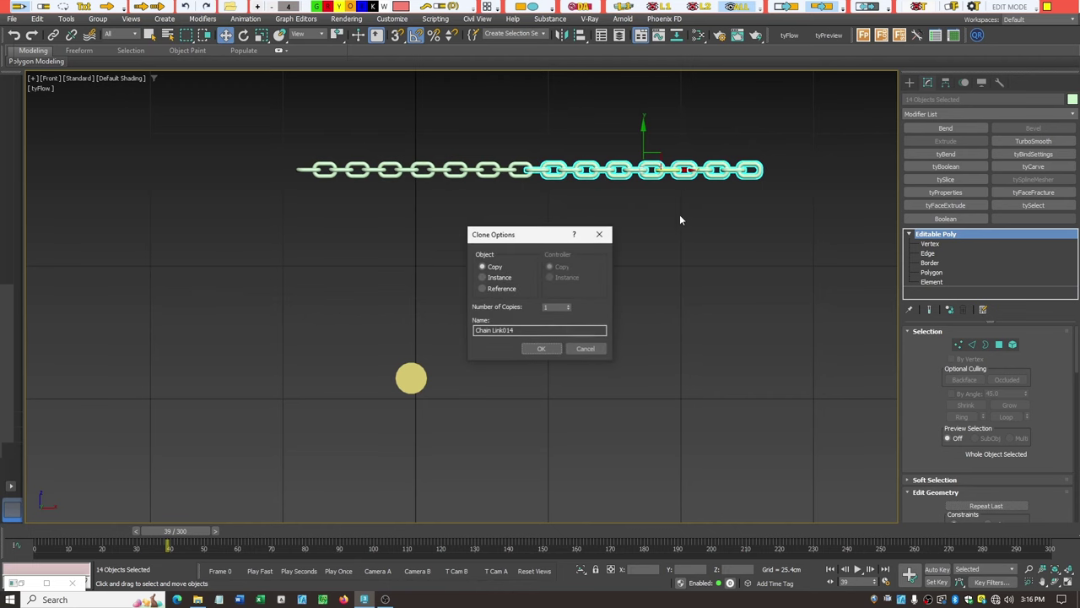
pyautogui.click(498, 277)
pyautogui.click(550, 348)
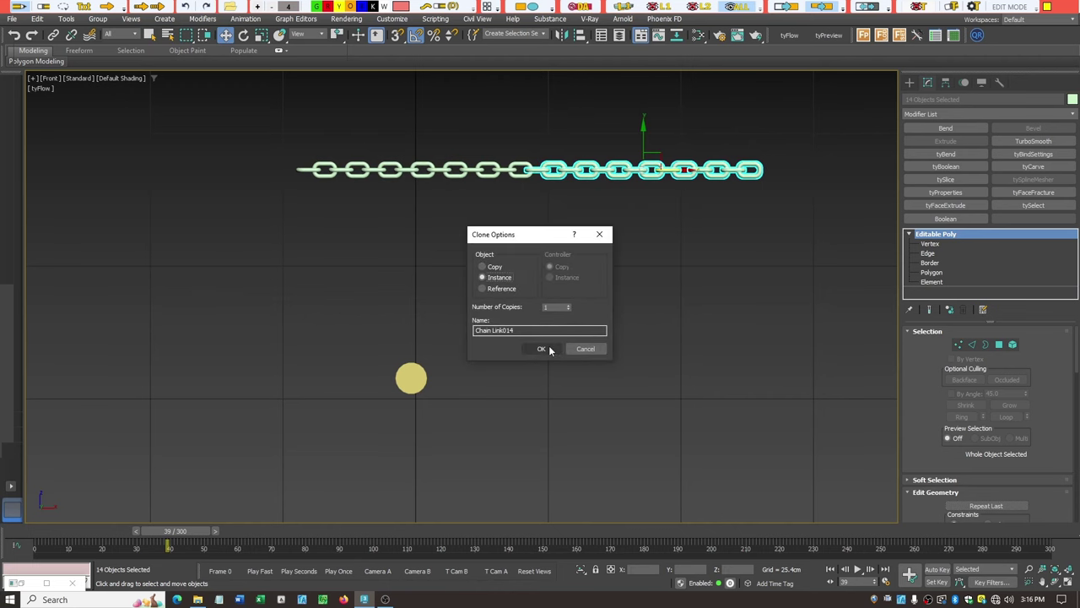
pyautogui.click(549, 349)
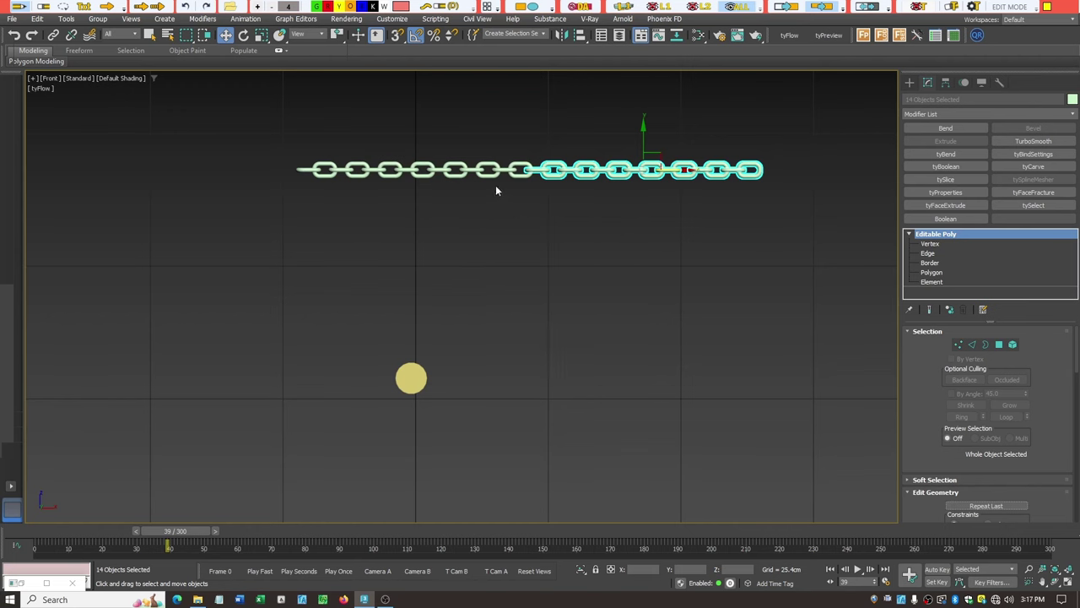
# Step: Add the selected cloned chain links to the Chain event's Birth Objects in the tyFlow002 flow
pyautogui.click(790, 35)
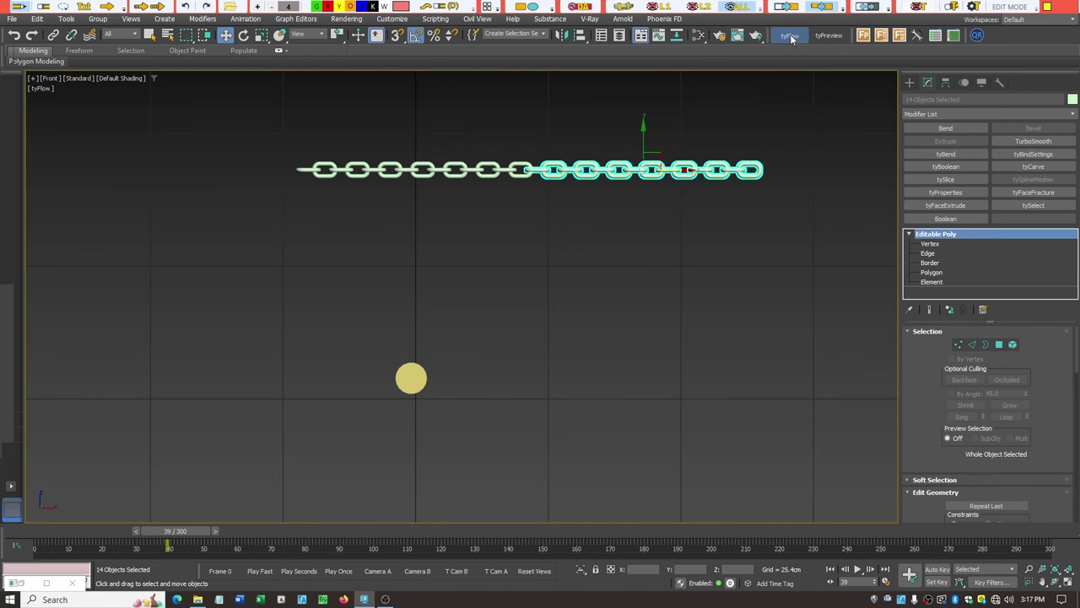
pyautogui.click(66, 66)
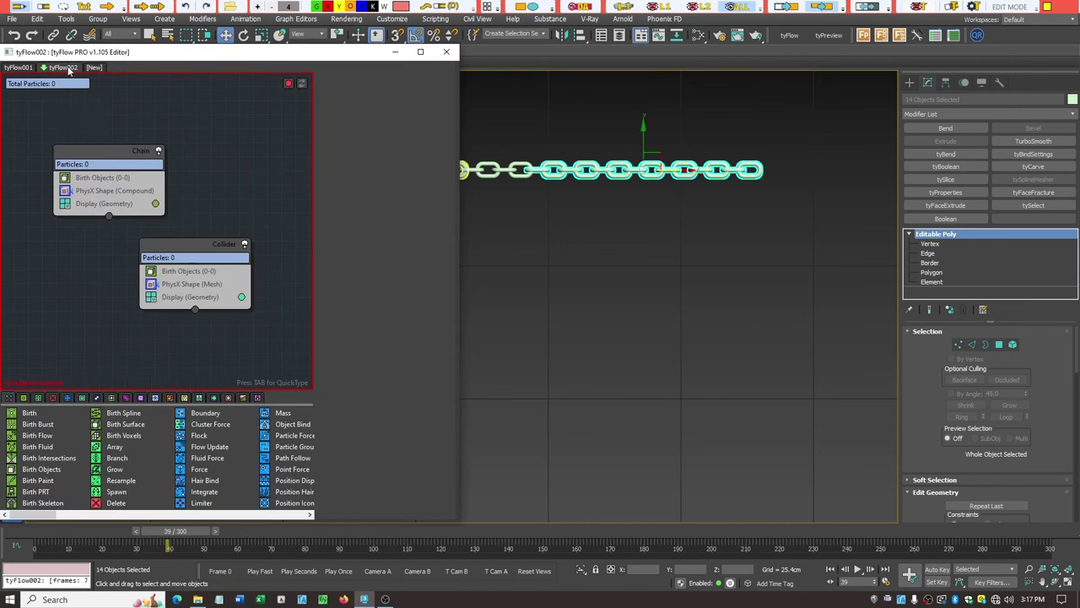
pyautogui.click(99, 178)
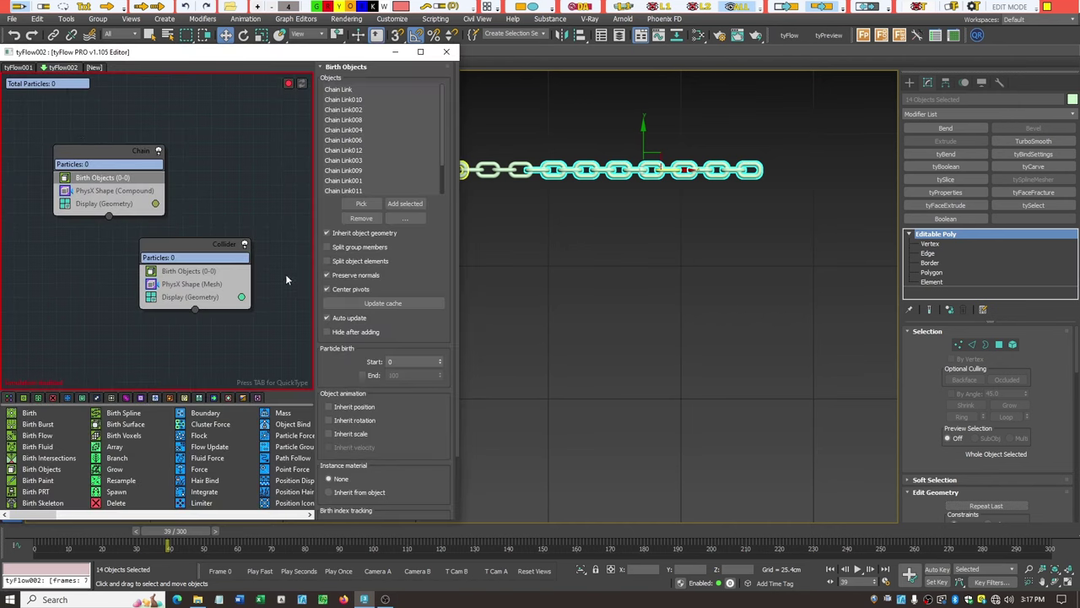
pyautogui.moveTo(444, 140); pyautogui.dragTo(443, 189)
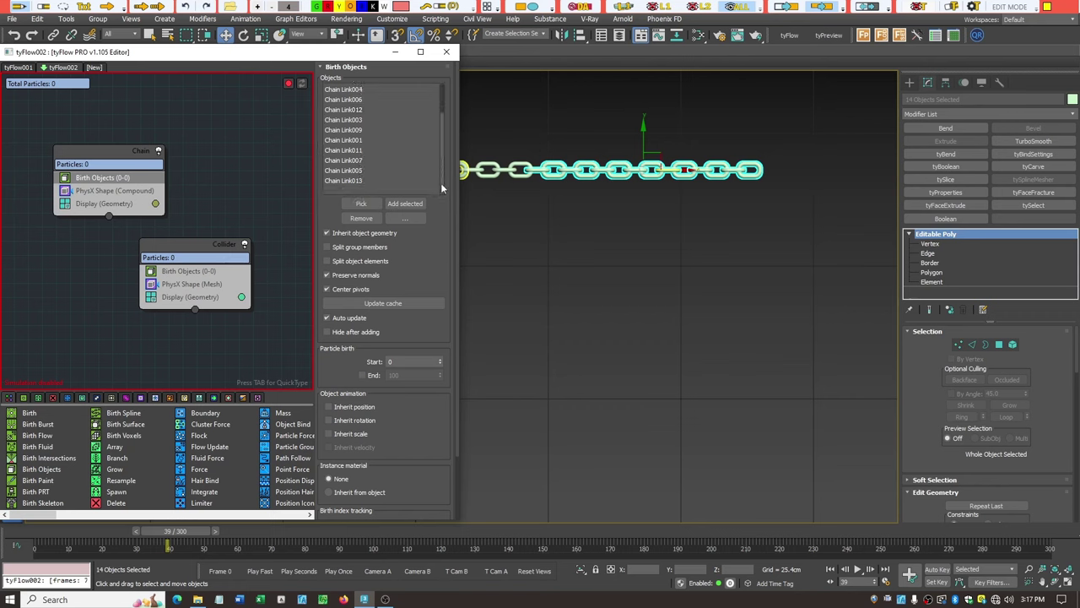
pyautogui.click(401, 205)
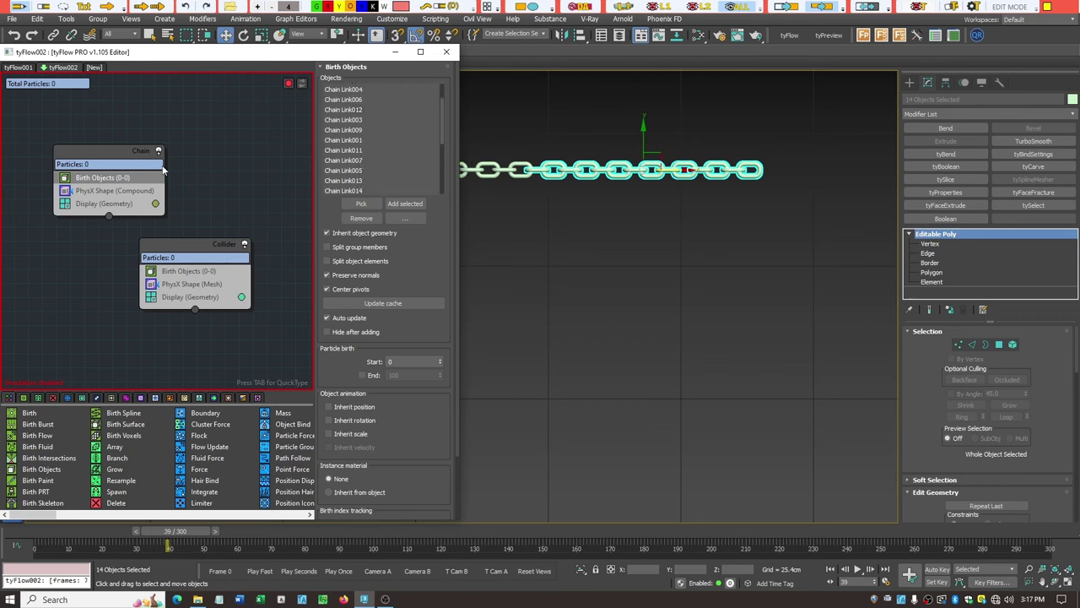
pyautogui.click(541, 114)
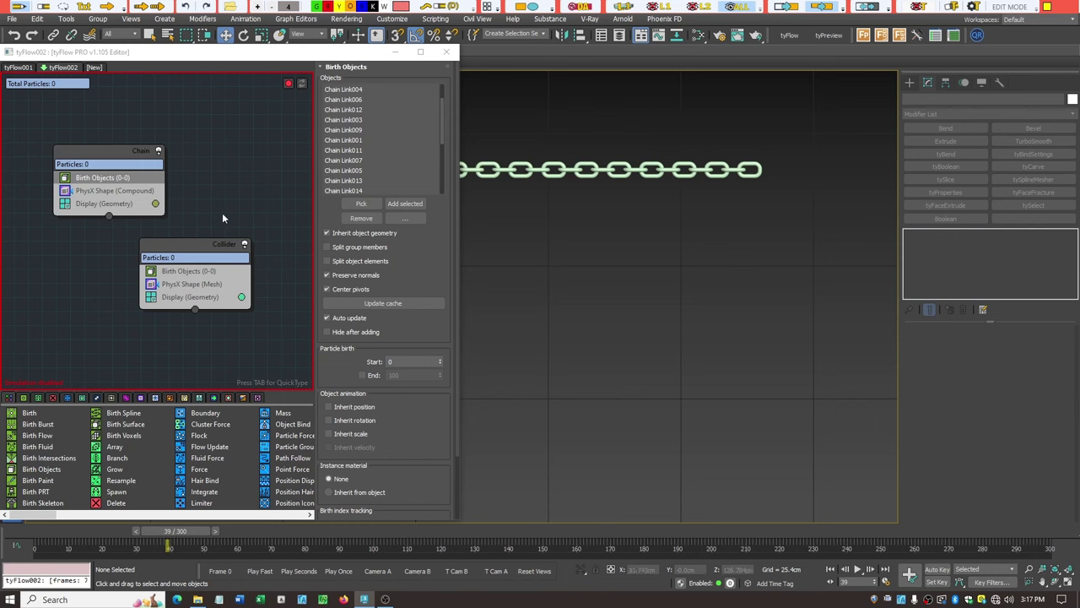
# Step: Enable the tyFlow002 simulation, return to frame 0 and show all four viewports
pyautogui.click(289, 84)
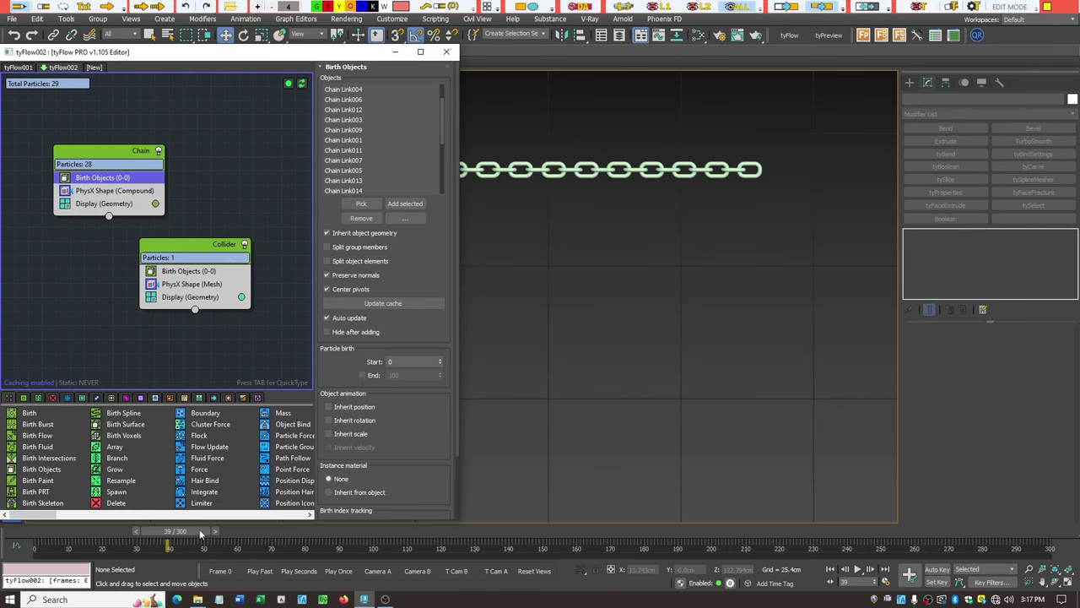
pyautogui.moveTo(200, 533); pyautogui.dragTo(91, 498)
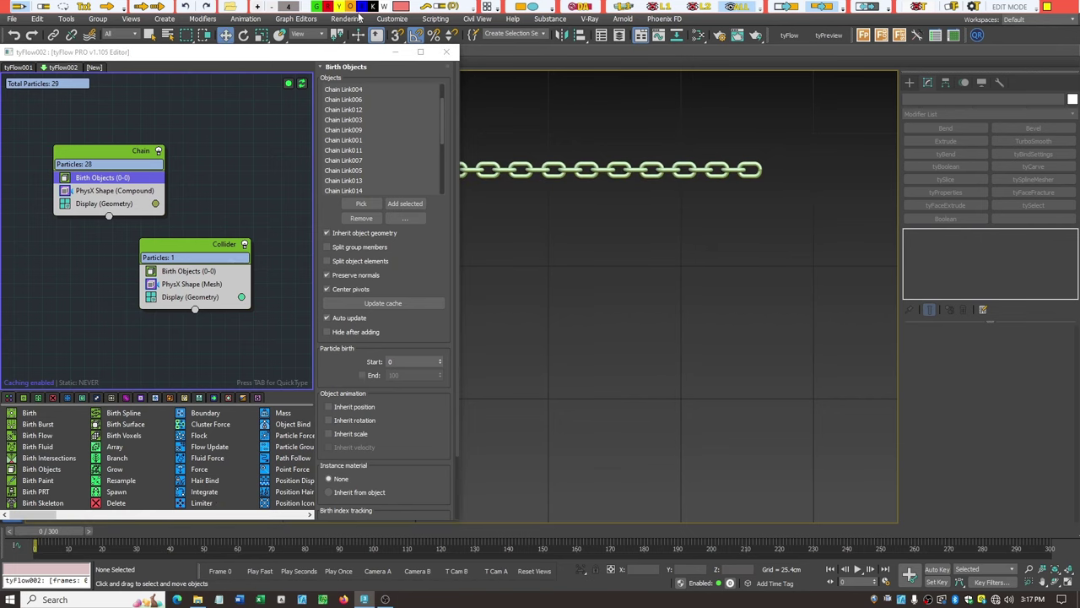
pyautogui.click(395, 51)
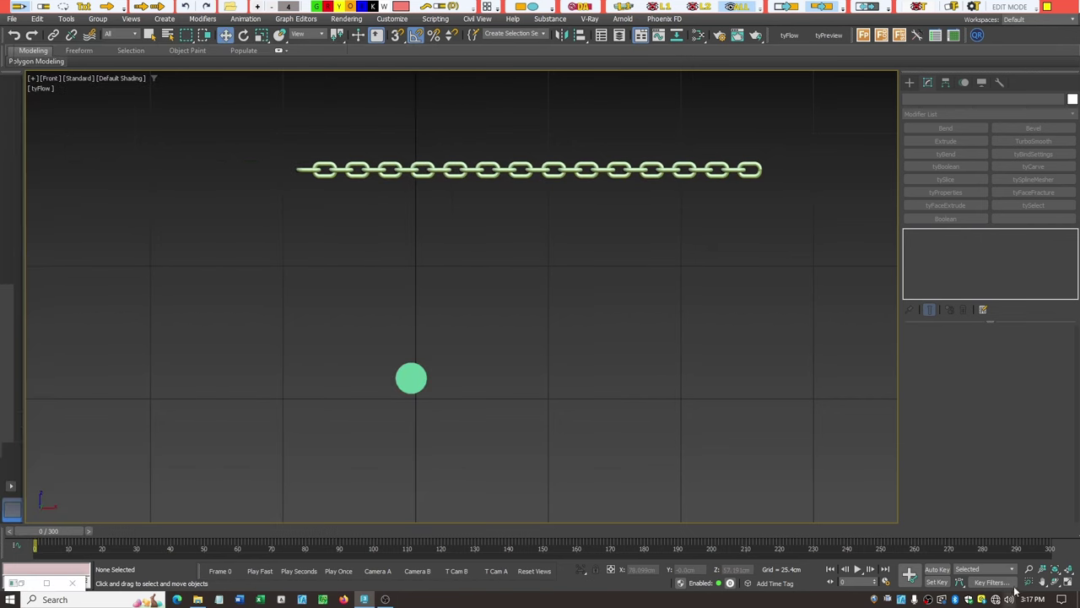
pyautogui.click(1069, 583)
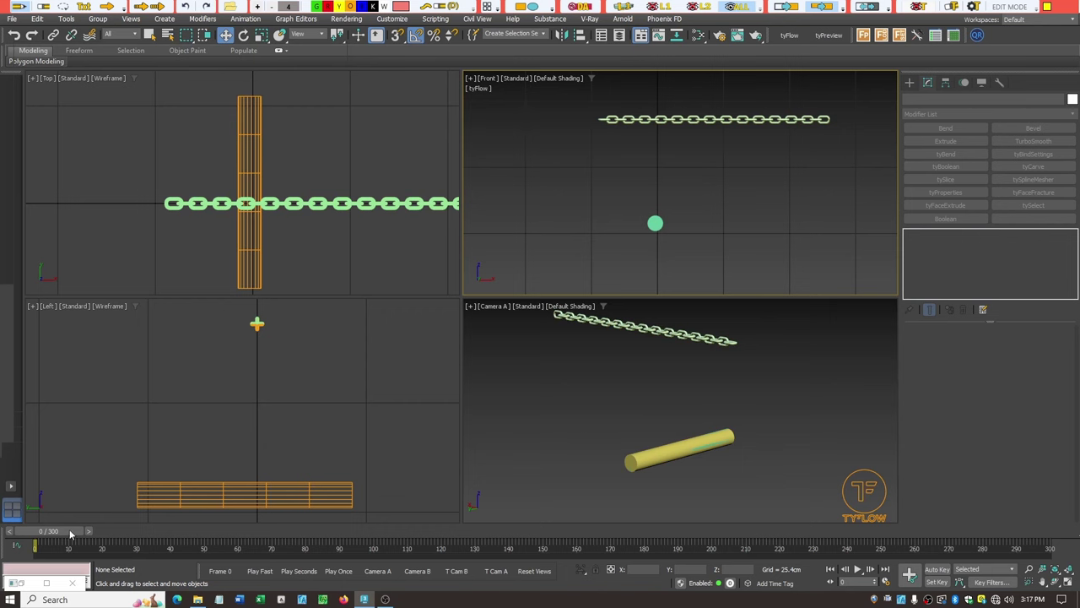
# Step: Scrub the simulation up to frame 45 to examine how the extended chain lands on the cylinder and falls
pyautogui.moveTo(65, 534); pyautogui.dragTo(85, 520)
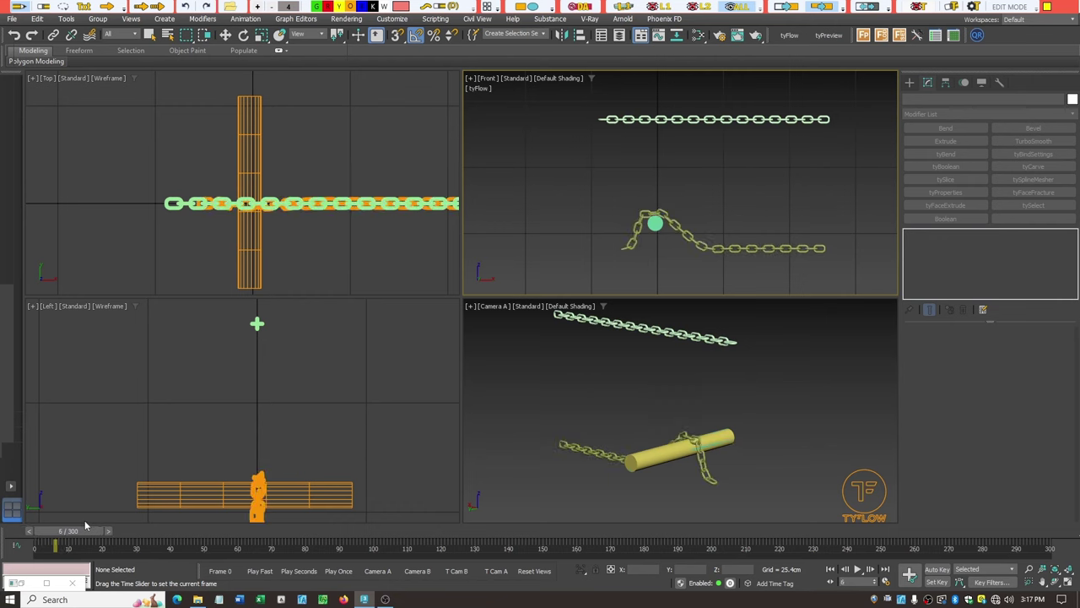
pyautogui.press('w')
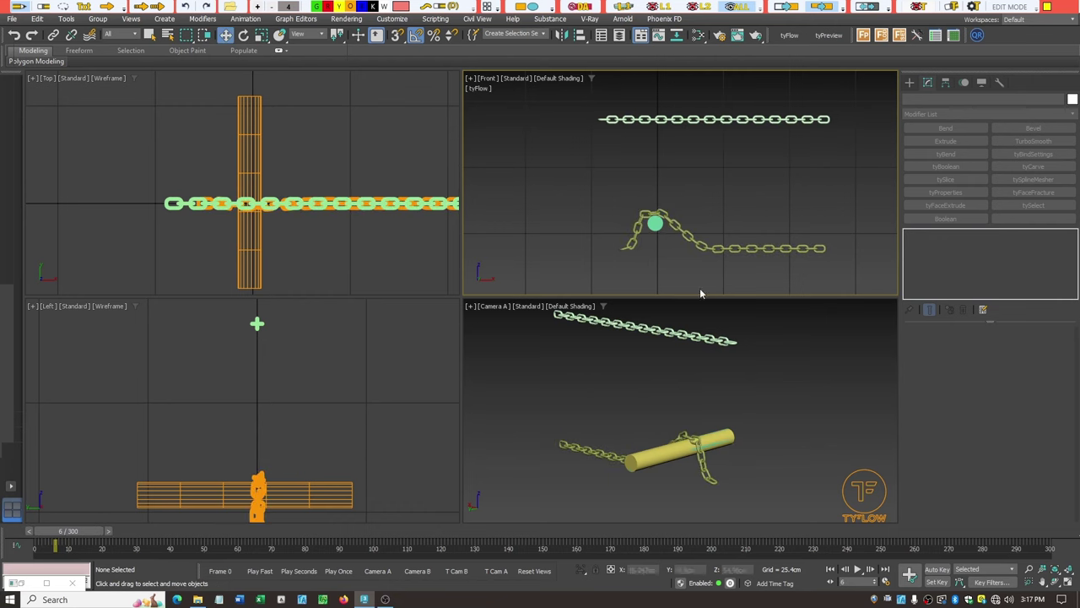
pyautogui.click(1055, 582)
pyautogui.moveTo(710, 197); pyautogui.dragTo(670, 114)
pyautogui.moveTo(90, 532); pyautogui.dragTo(222, 552)
# Step: Widen Camera A's field of view and truck the camera to frame both the cylinder and the fallen chain
pyautogui.hotkey('ctrl', 'p')
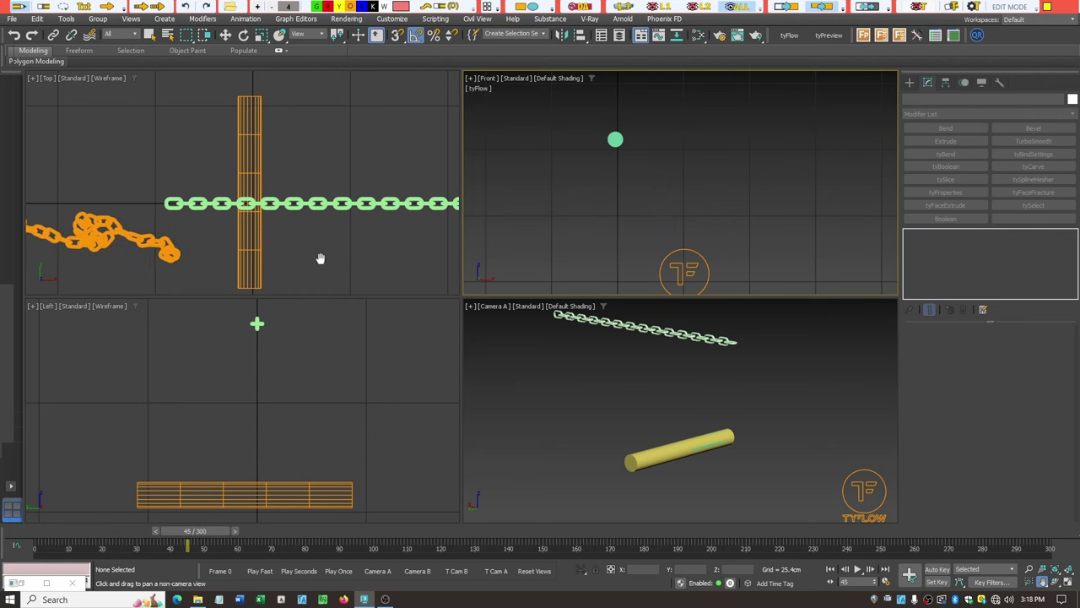
pyautogui.moveTo(321, 256); pyautogui.dragTo(345, 220)
pyautogui.click(568, 413)
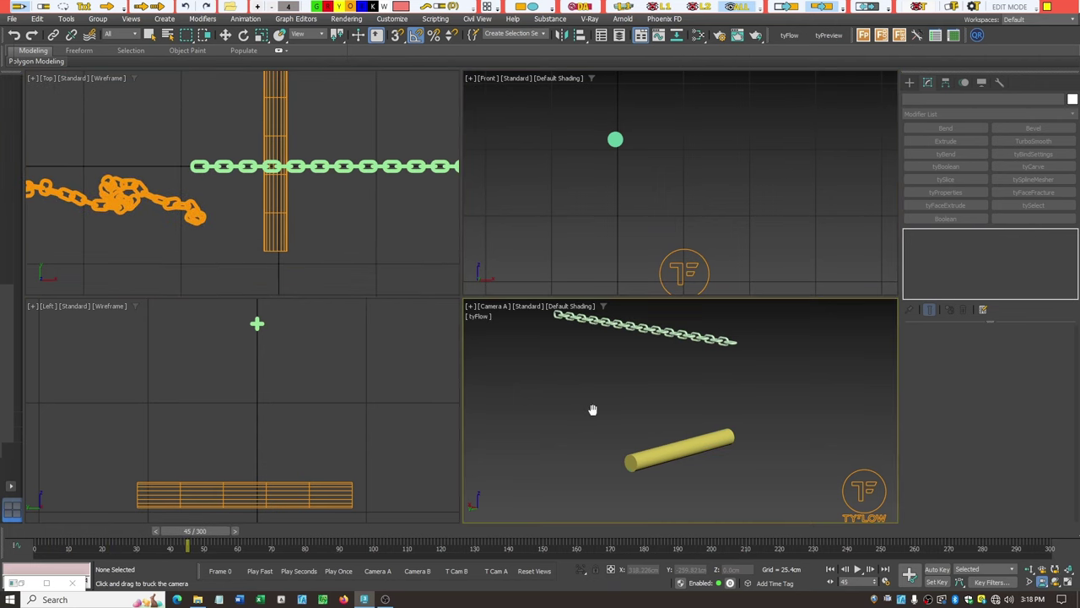
pyautogui.click(1029, 582)
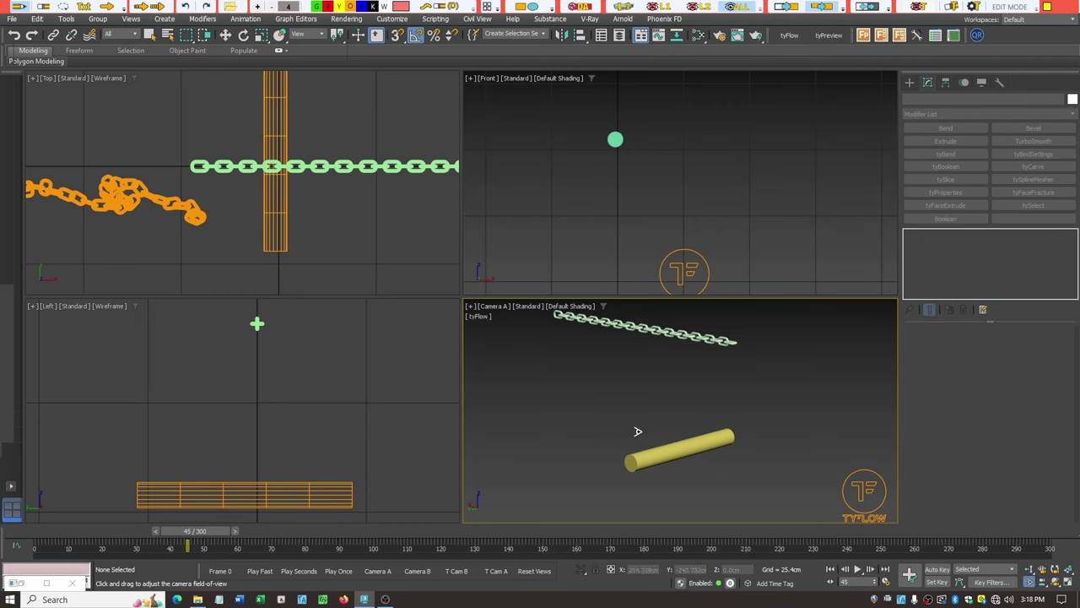
pyautogui.moveTo(638, 431); pyautogui.dragTo(641, 452)
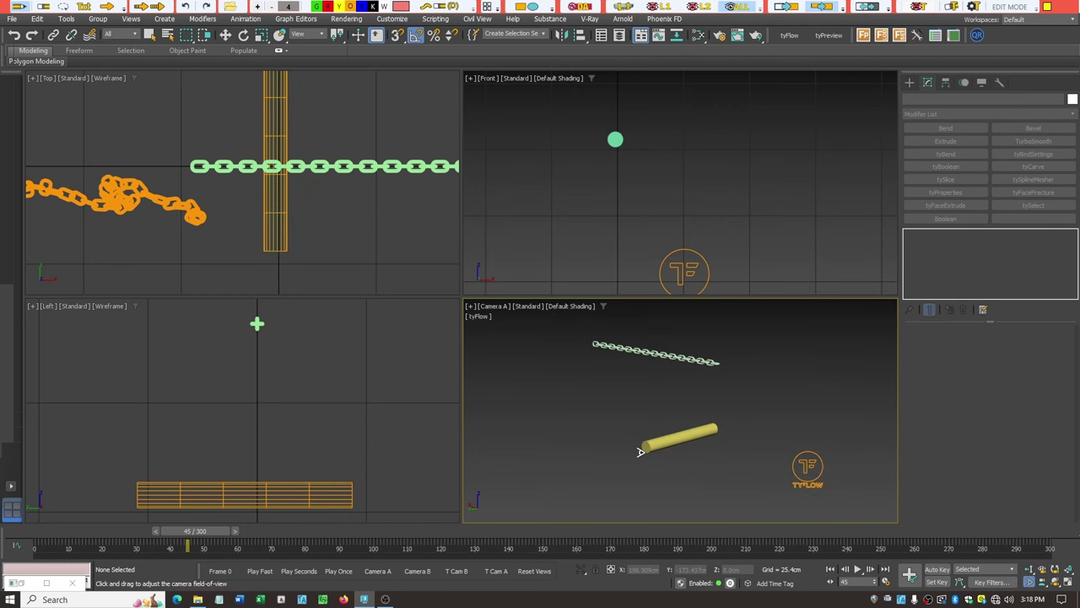
pyautogui.click(1031, 582)
pyautogui.moveTo(731, 495); pyautogui.dragTo(706, 388)
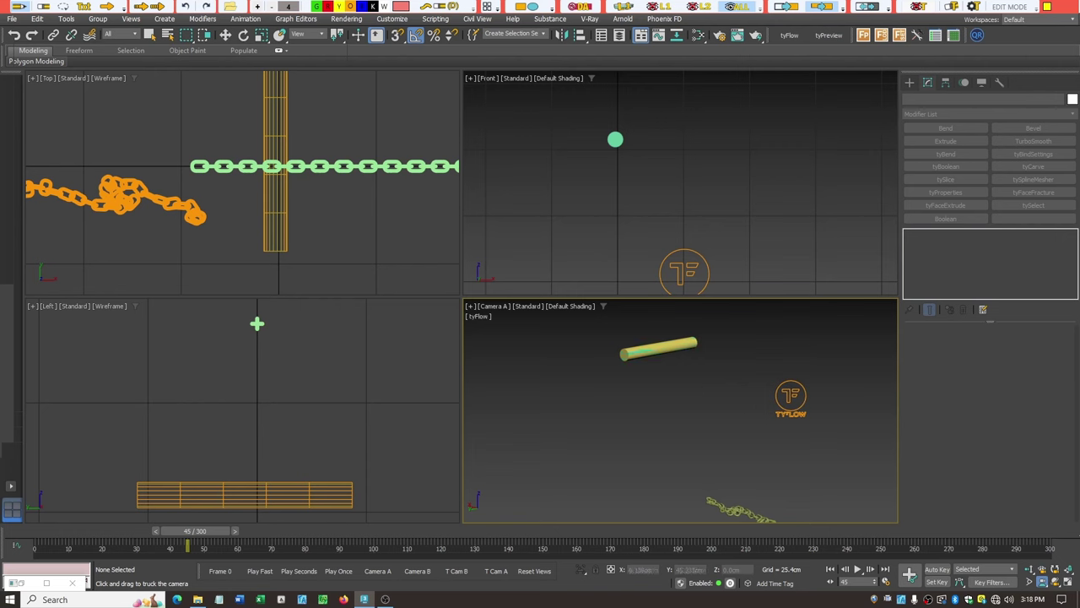
# Step: Play the simulation twice, restarting from frame 0, to examine the chain's fall, then scrub back to frame 4
pyautogui.click(858, 569)
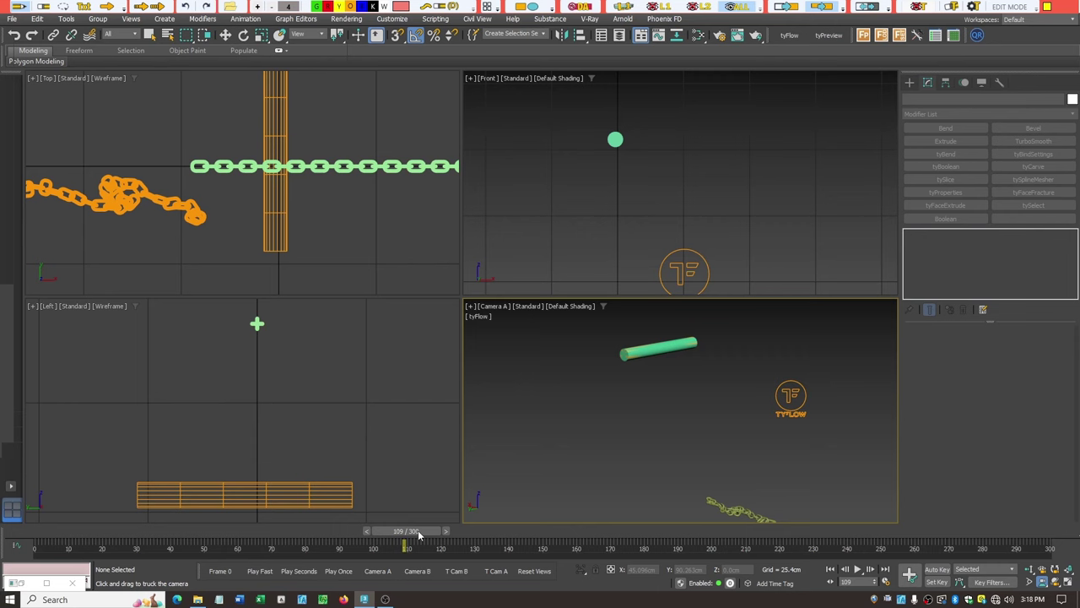
pyautogui.moveTo(414, 531); pyautogui.dragTo(35, 540)
pyautogui.click(859, 570)
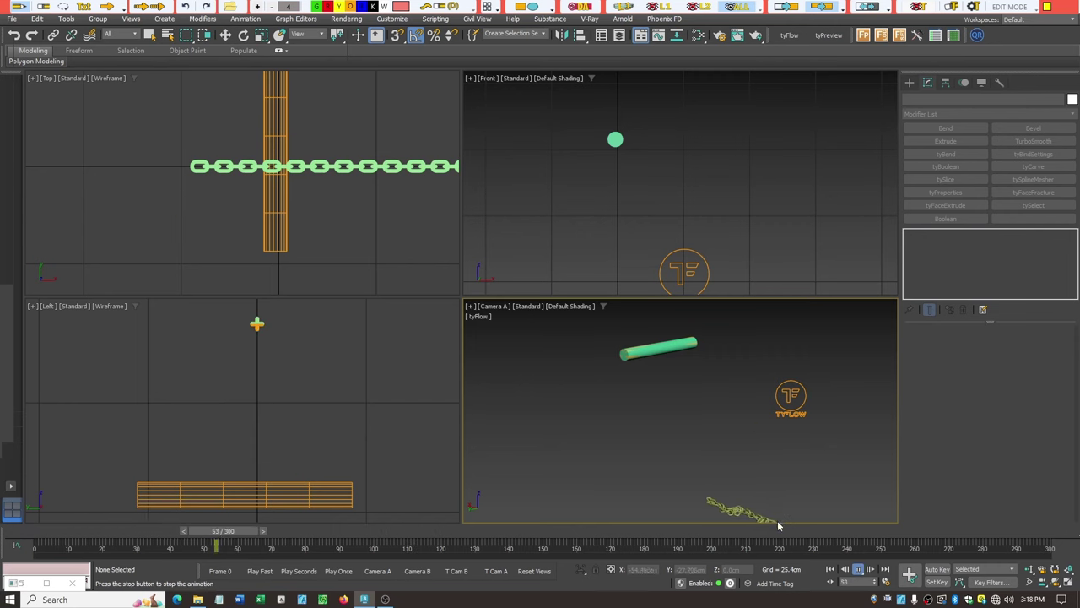
pyautogui.click(858, 570)
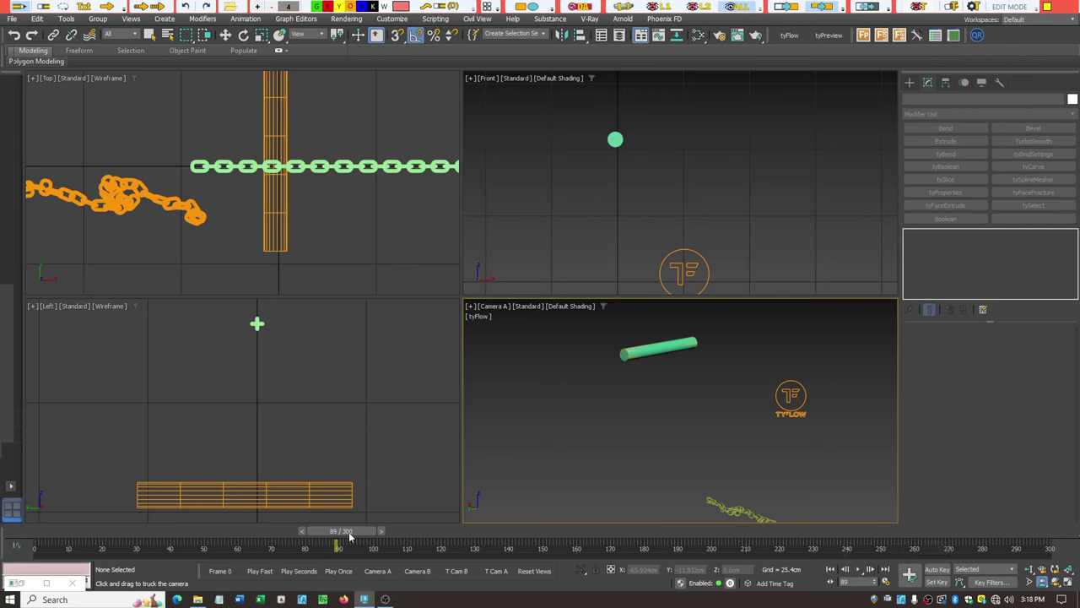
pyautogui.moveTo(341, 530)
pyautogui.mouseDown()
pyautogui.moveTo(52, 529)
pyautogui.moveTo(86, 510)
pyautogui.mouseUp()
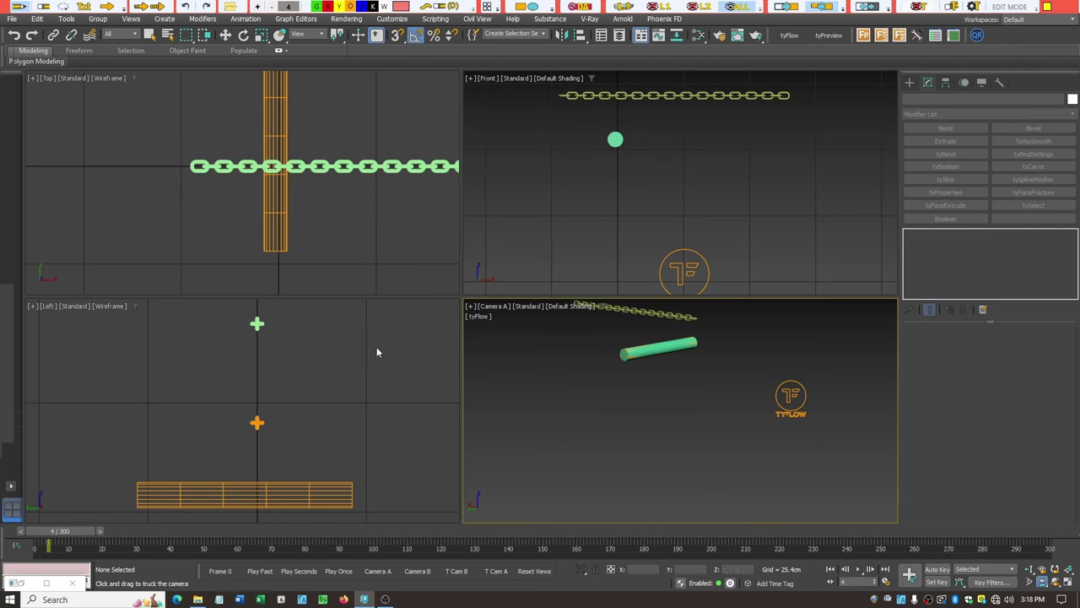
# Step: At frame 0, move all 28 chain links along negative X in the Front view to centre them above the cylinder
pyautogui.scroll(-3, 777, 203)
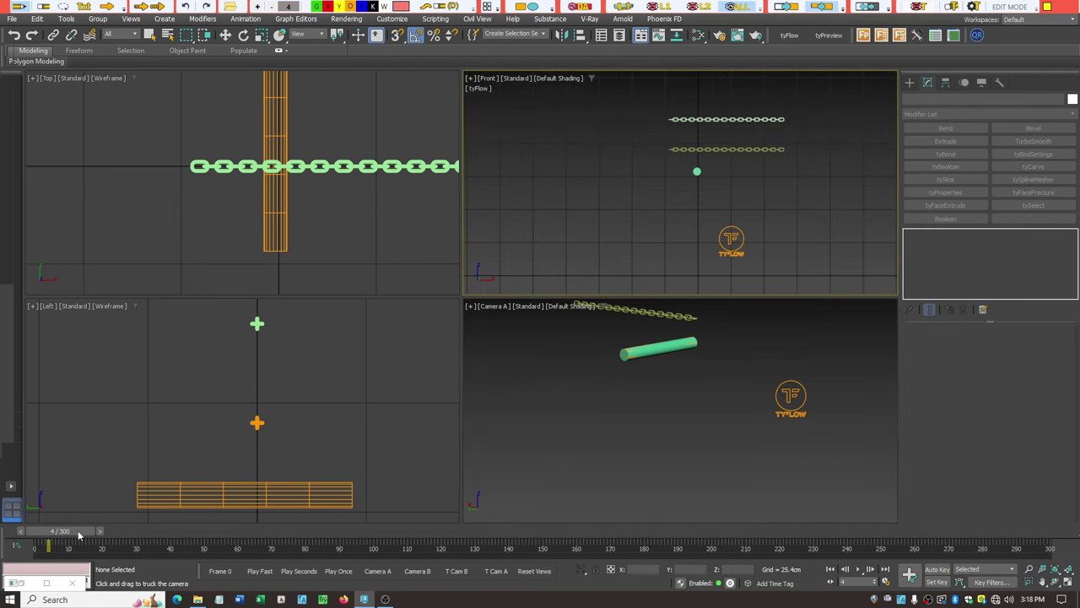
pyautogui.moveTo(78, 535); pyautogui.dragTo(66, 535)
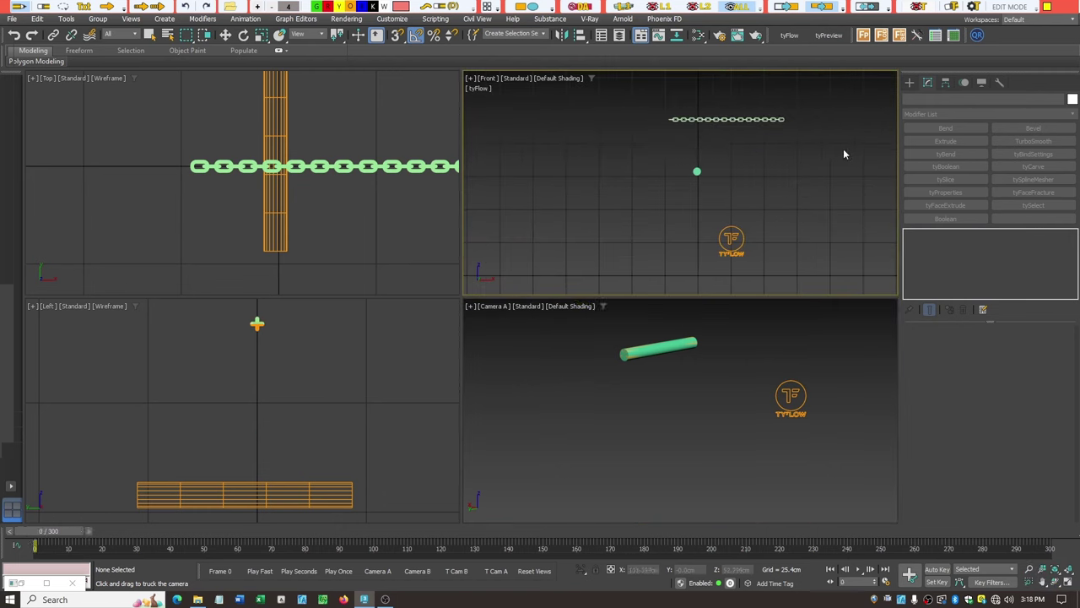
pyautogui.click(149, 34)
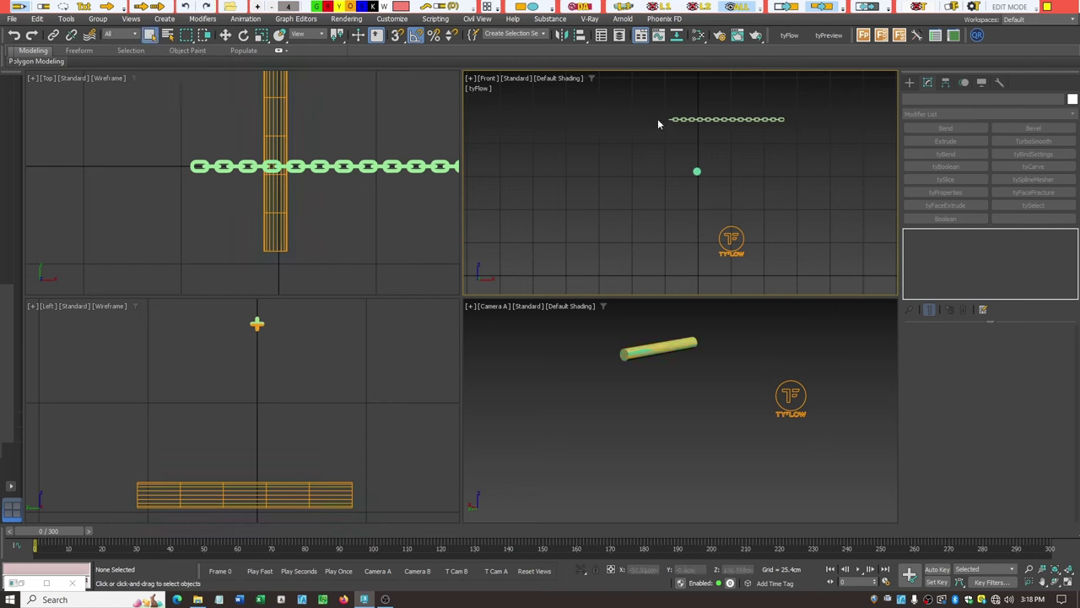
pyautogui.moveTo(781, 141); pyautogui.dragTo(812, 139)
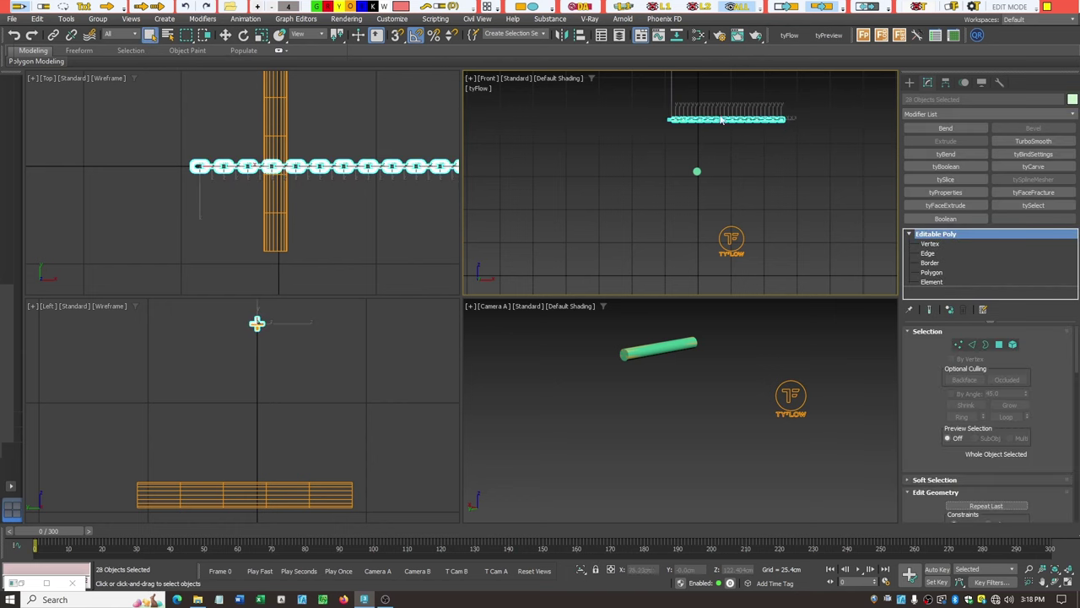
pyautogui.click(225, 34)
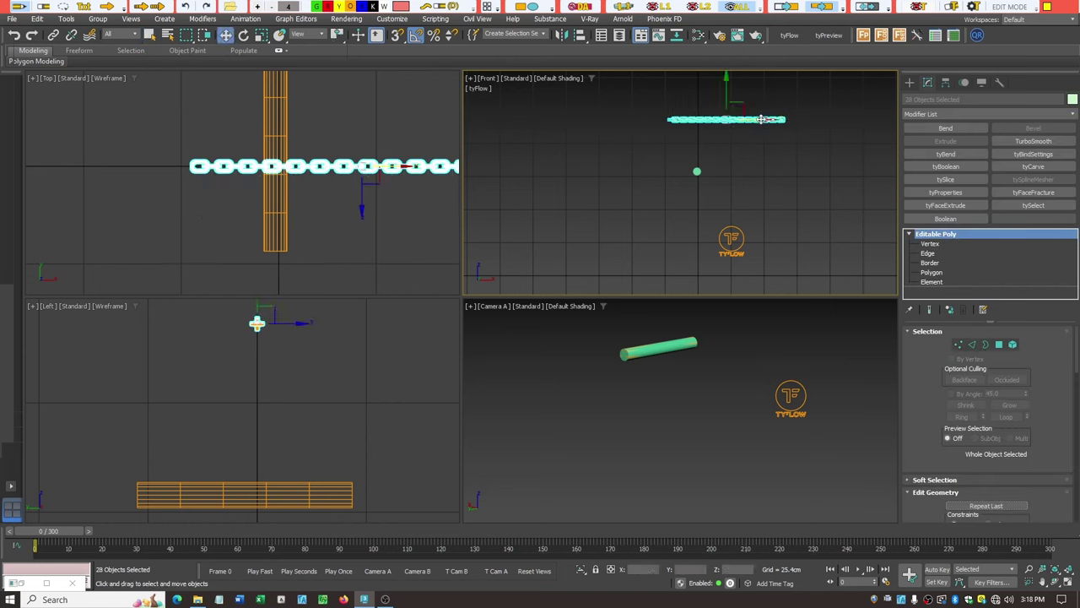
pyautogui.moveTo(762, 119); pyautogui.dragTo(732, 123)
pyautogui.click(681, 487)
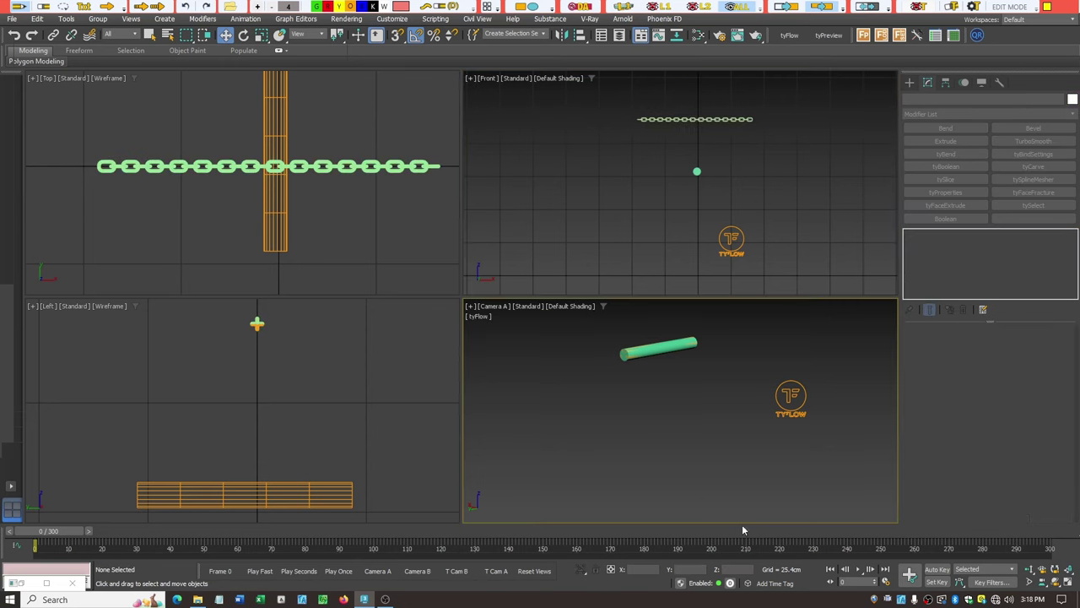
# Step: Truck Camera A to frame the raised chain and cylinder, and scrub to frame 5 to check the centred drop
pyautogui.moveTo(687, 444); pyautogui.dragTo(676, 483, button='middle')
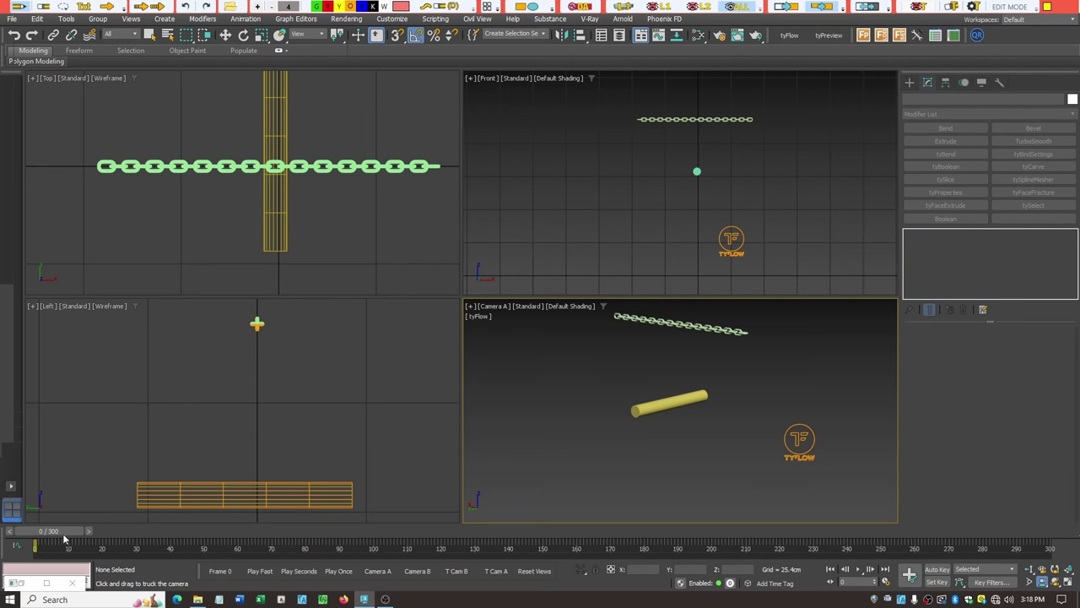
pyautogui.moveTo(65, 539)
pyautogui.mouseDown()
pyautogui.moveTo(369, 583)
pyautogui.moveTo(63, 556)
pyautogui.moveTo(97, 557)
pyautogui.moveTo(76, 554)
pyautogui.mouseUp()
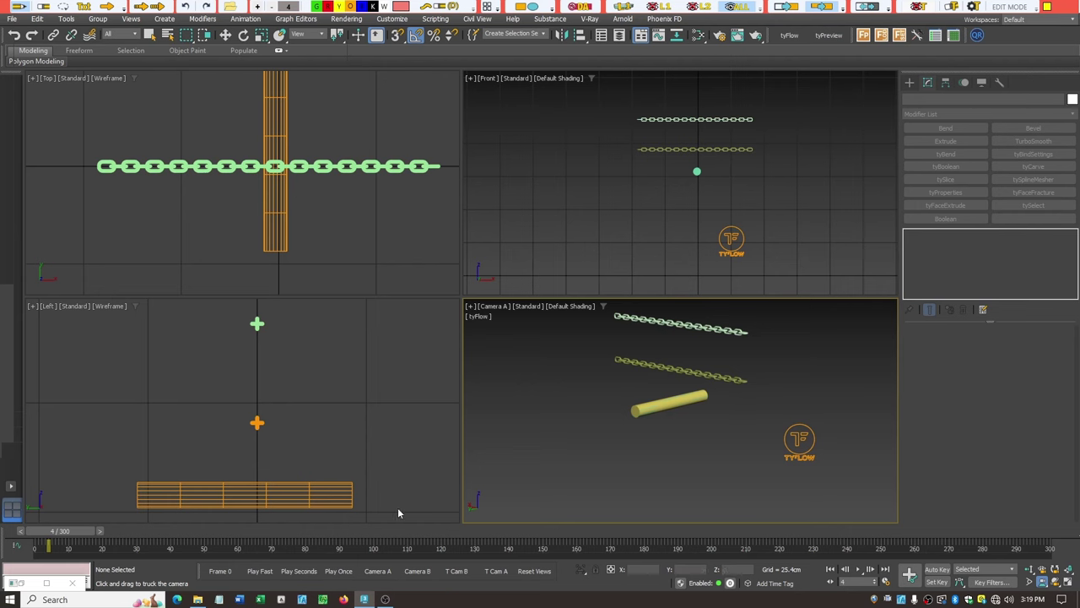
pyautogui.moveTo(91, 539); pyautogui.dragTo(95, 506)
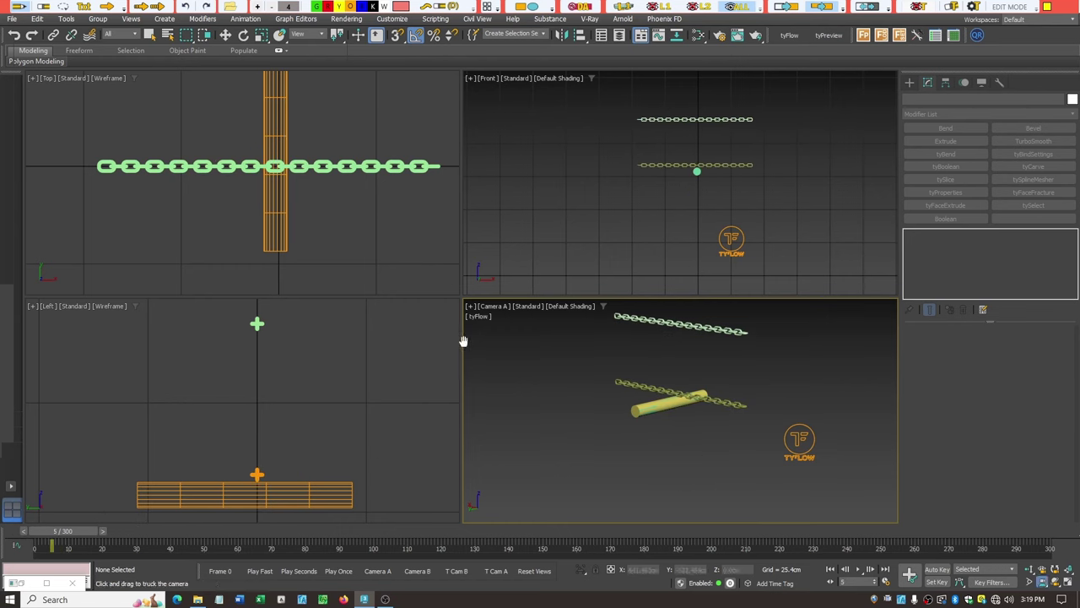
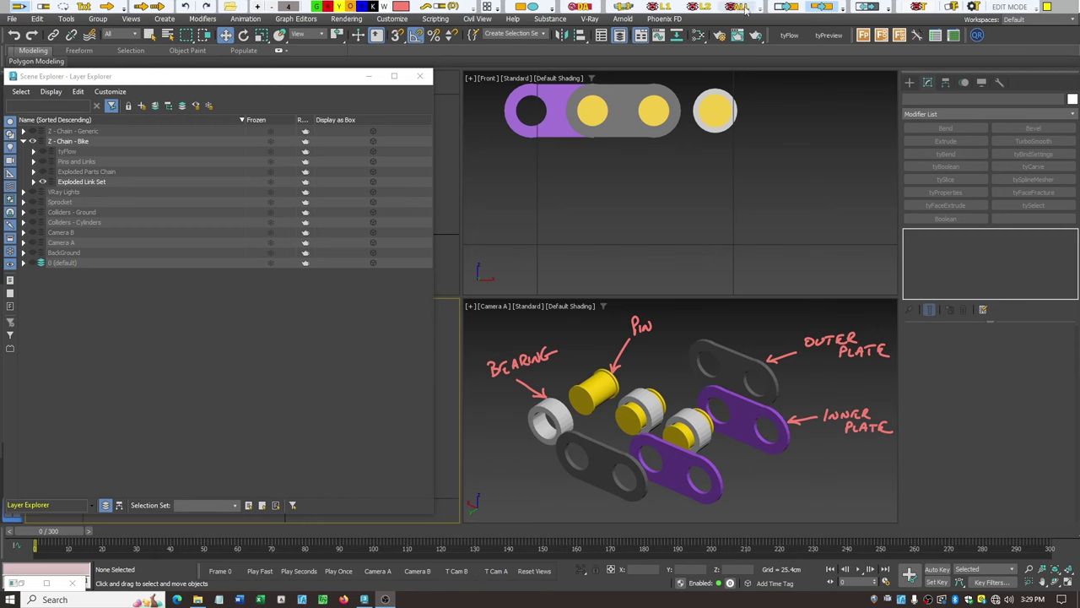
# Step: Show the Exploded Link Set layer of the bike chain in a maximized Camera A view and select the separate yellow pin
pyautogui.click(43, 182)
pyautogui.click(42, 171)
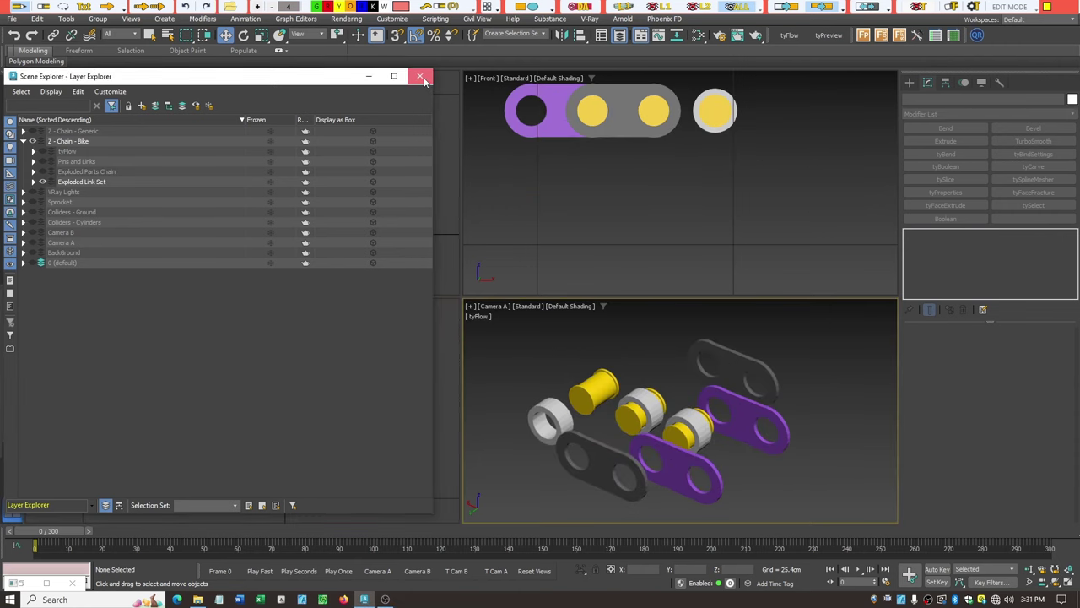
pyautogui.click(420, 77)
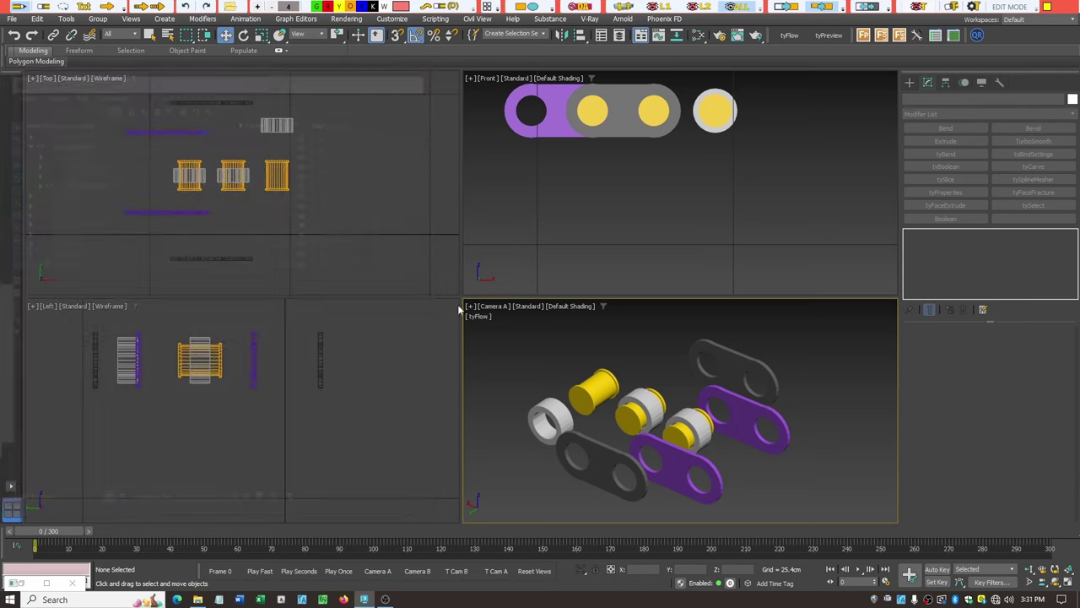
pyautogui.click(1069, 589)
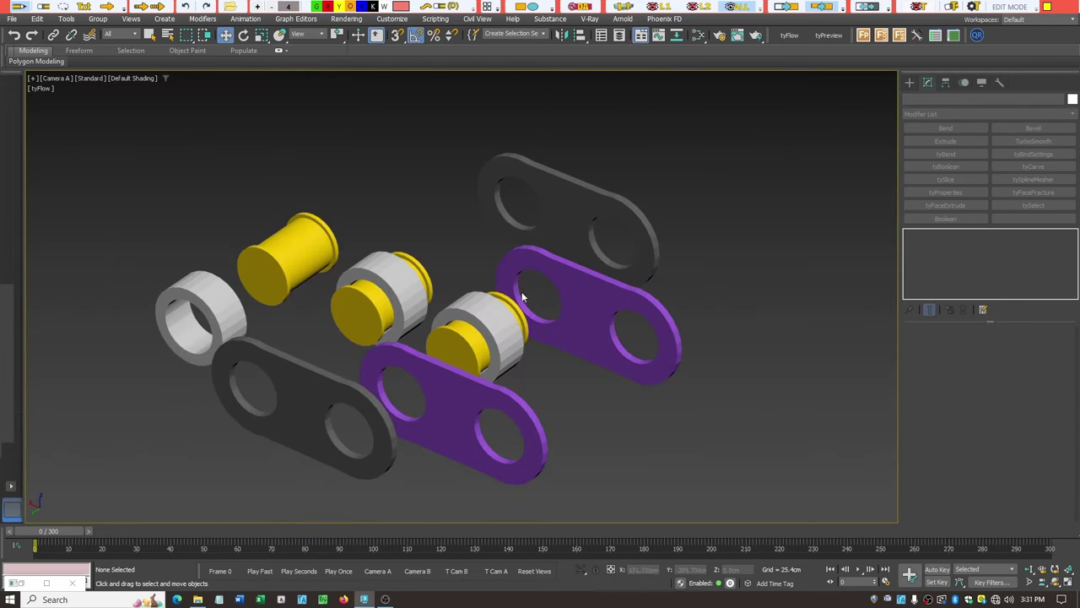
pyautogui.click(312, 237)
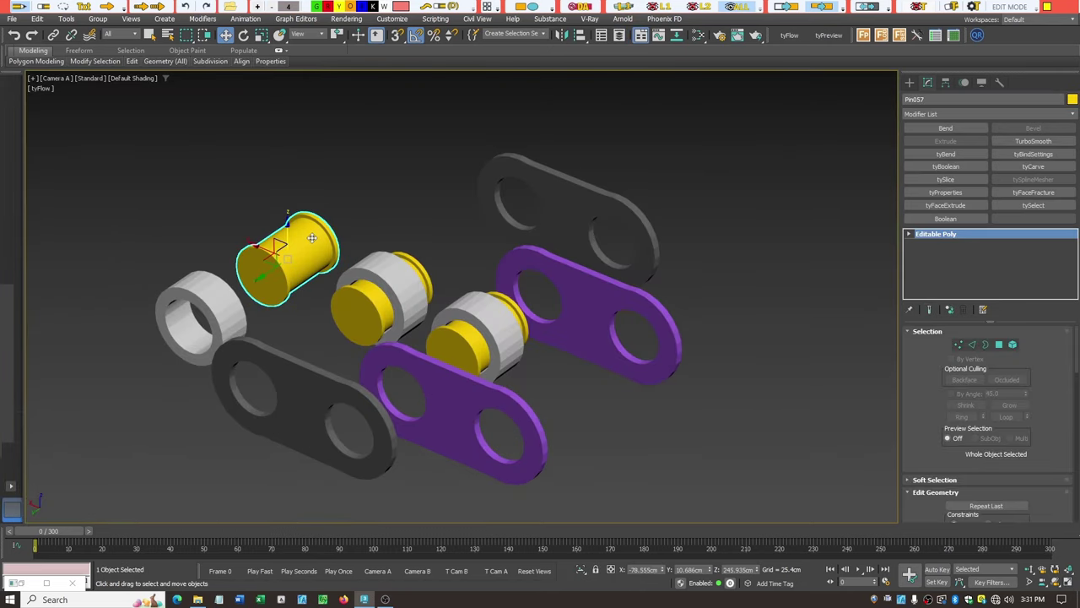
# Step: Inspect the separate yellow pin's shaft and two end caps as individual elements, then return to whole-object level
pyautogui.click(909, 234)
pyautogui.click(932, 272)
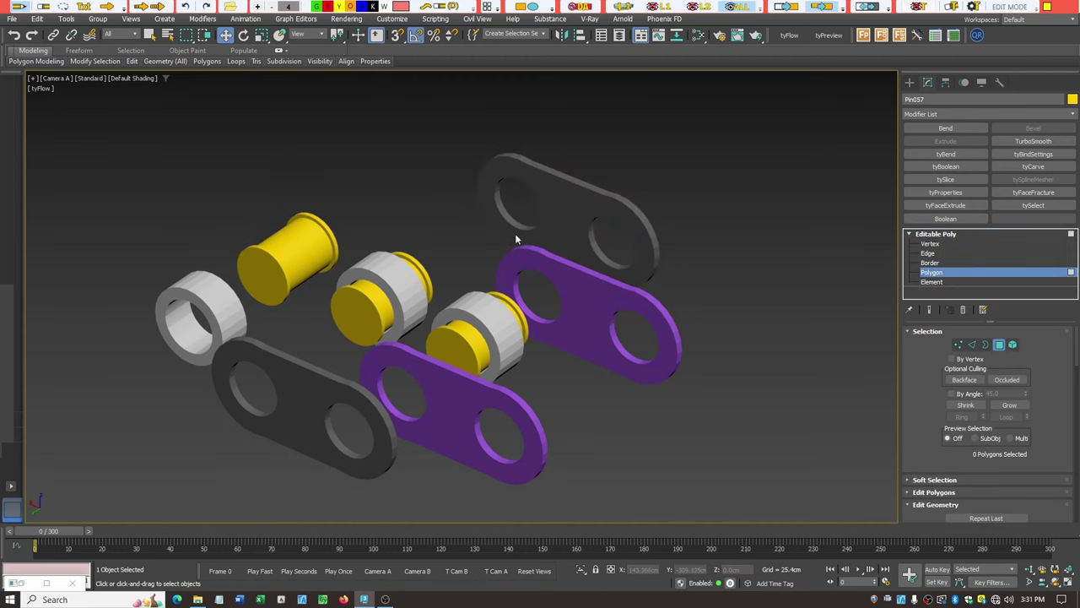
pyautogui.click(932, 282)
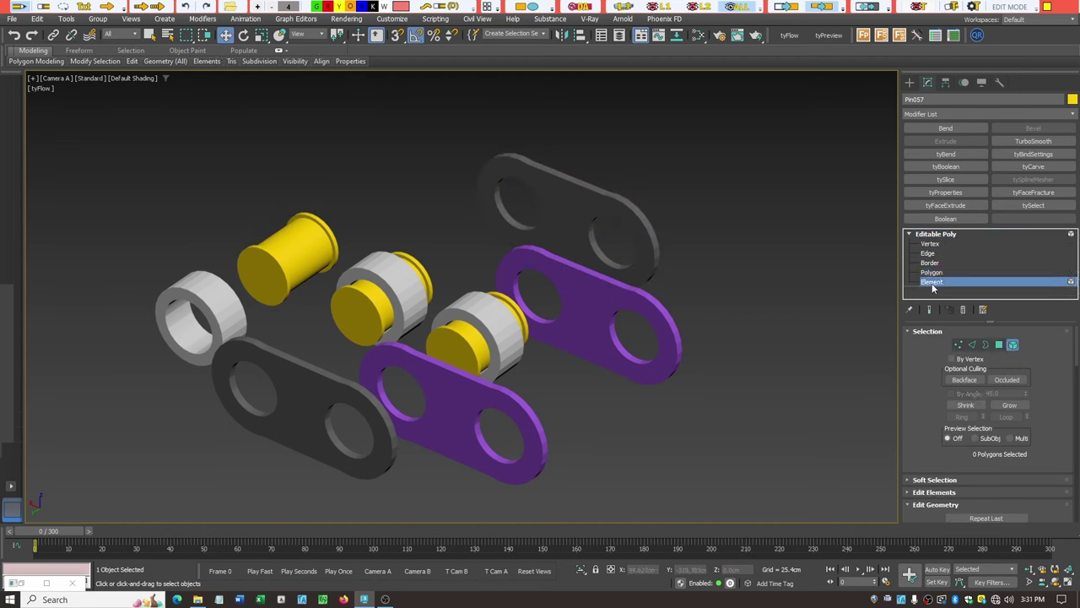
pyautogui.click(304, 240)
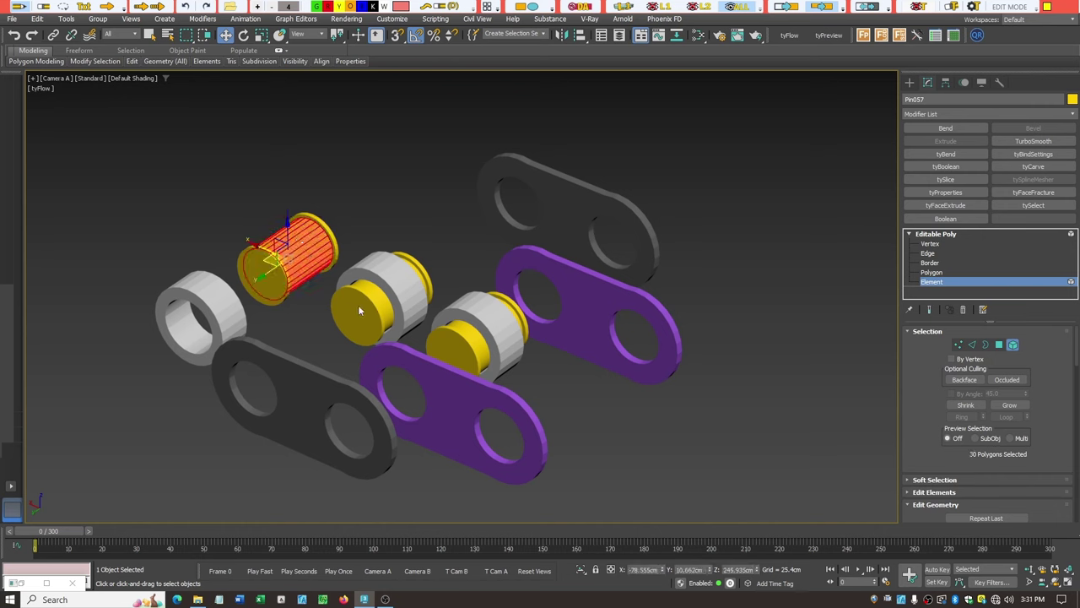
pyautogui.click(280, 292)
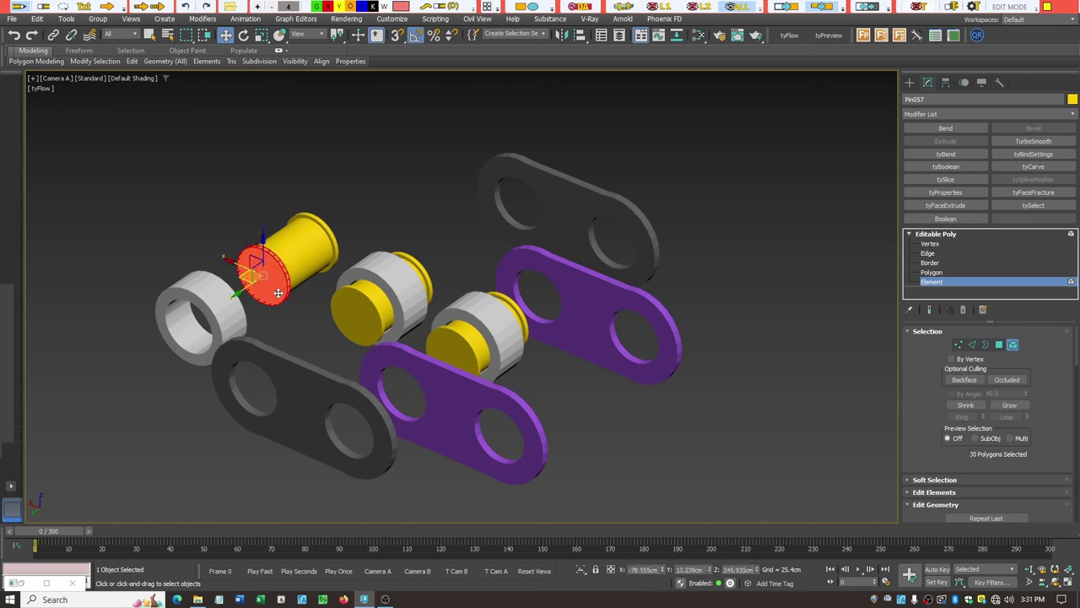
pyautogui.click(327, 227)
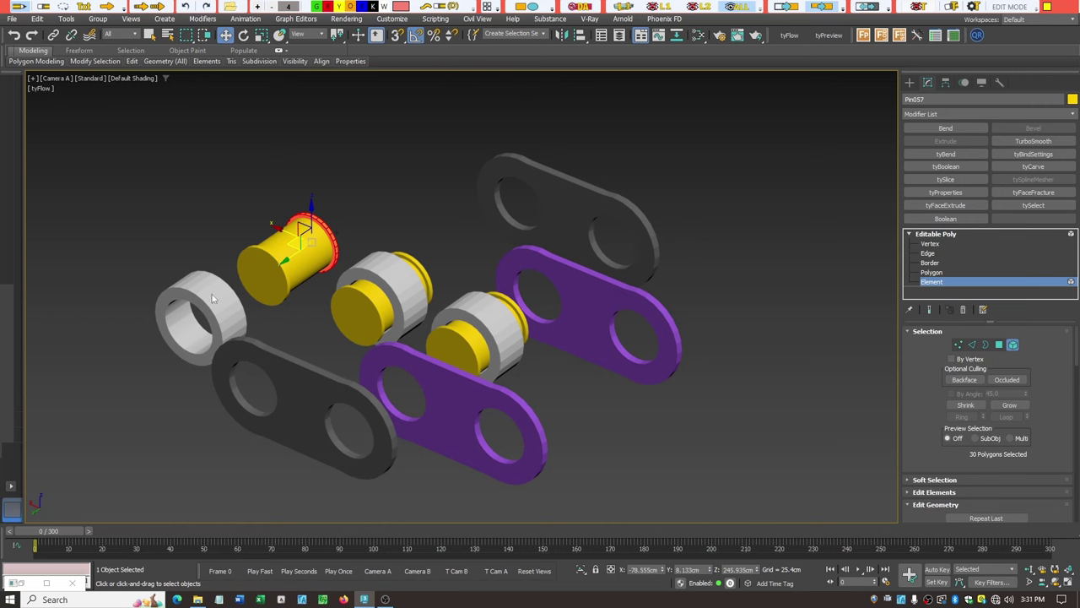
pyautogui.click(931, 243)
pyautogui.click(935, 235)
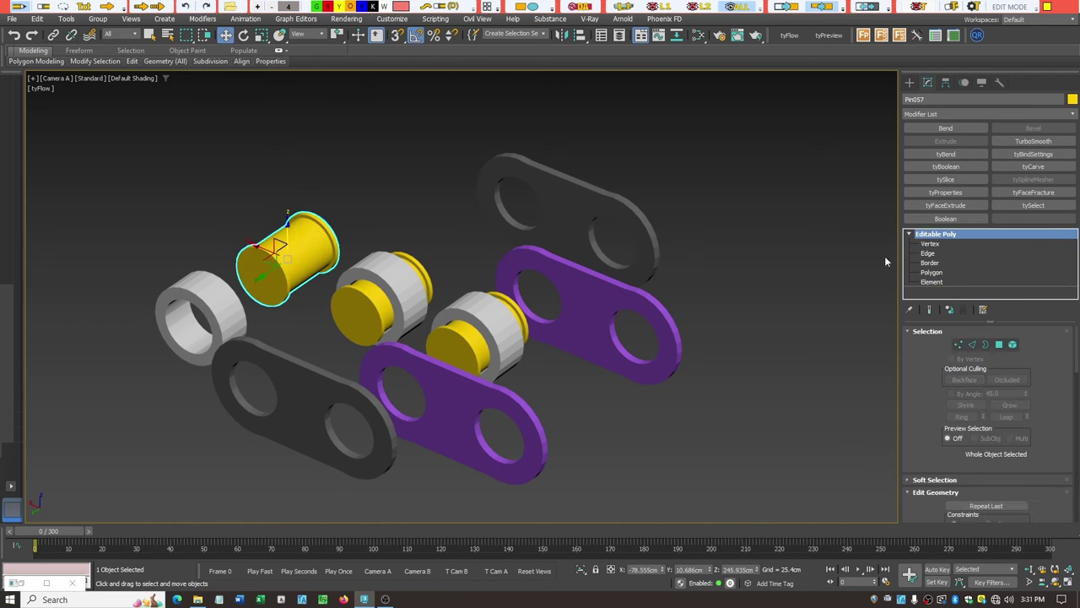
# Step: Select the separate grey bearing and inspect the wedge segments around its ring one by one at Element level
pyautogui.click(326, 188)
pyautogui.click(205, 297)
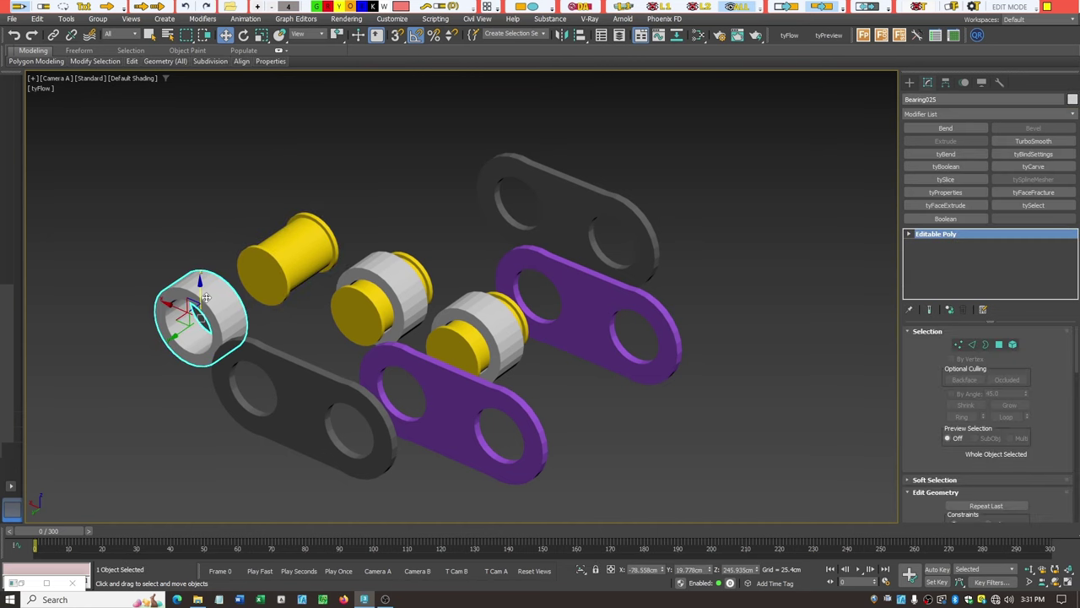
pyautogui.click(910, 235)
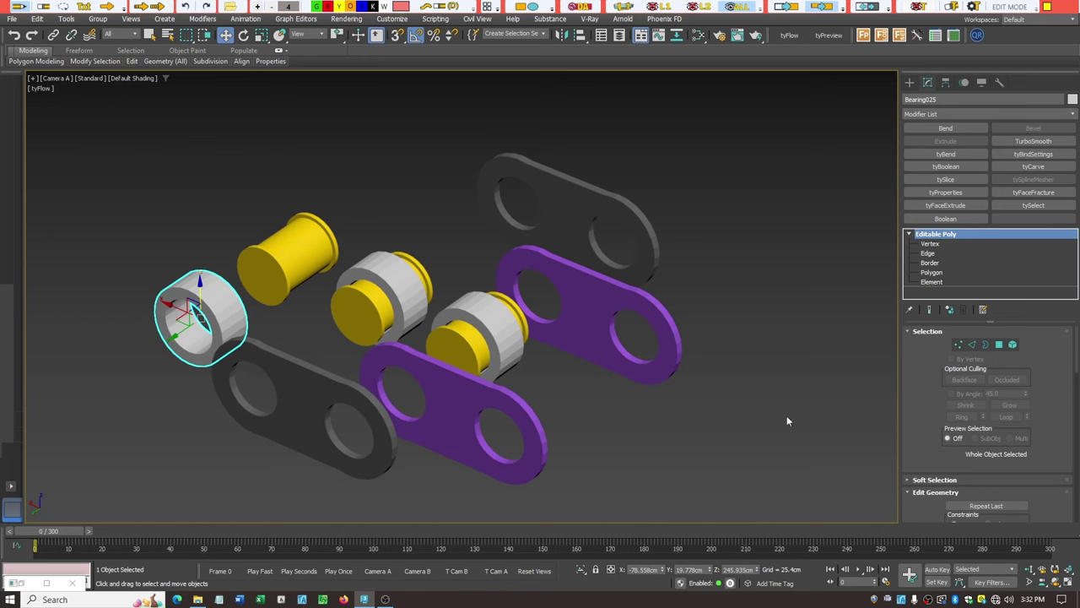
pyautogui.click(931, 280)
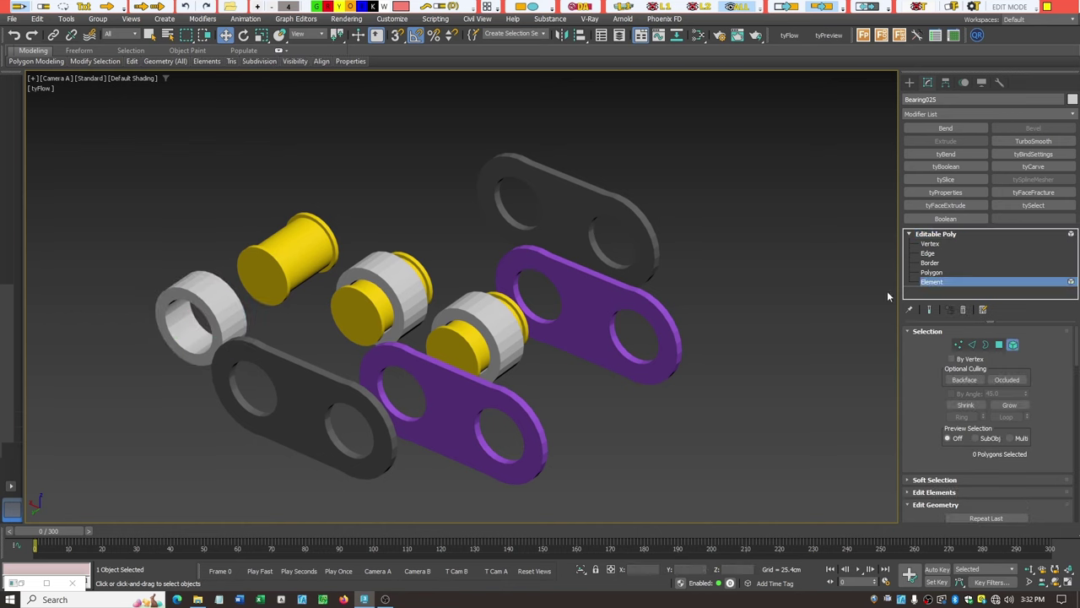
pyautogui.click(202, 292)
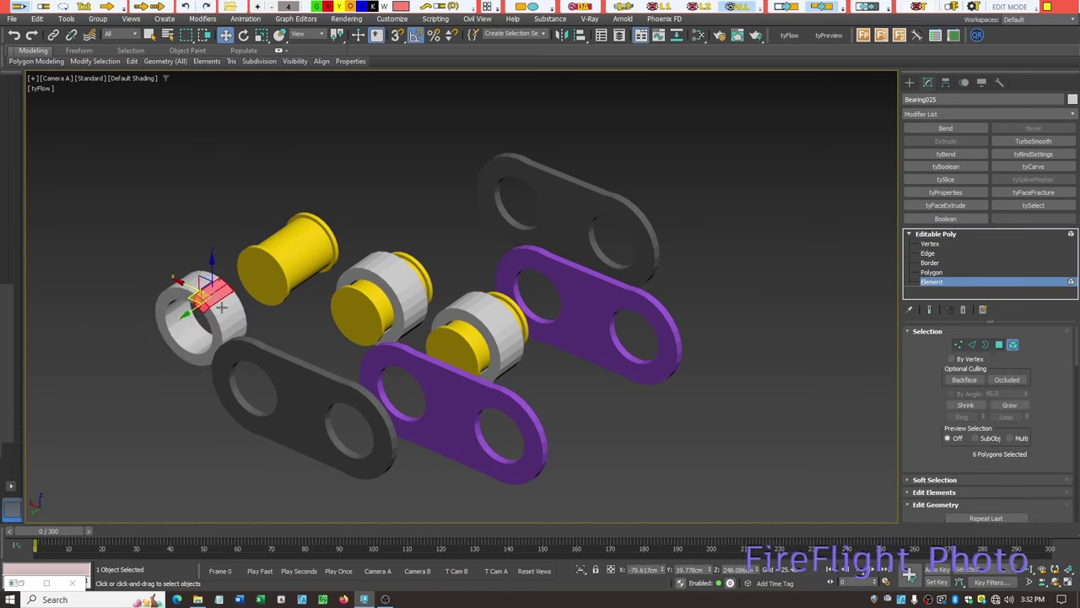
pyautogui.moveTo(225, 312); pyautogui.dragTo(226, 344)
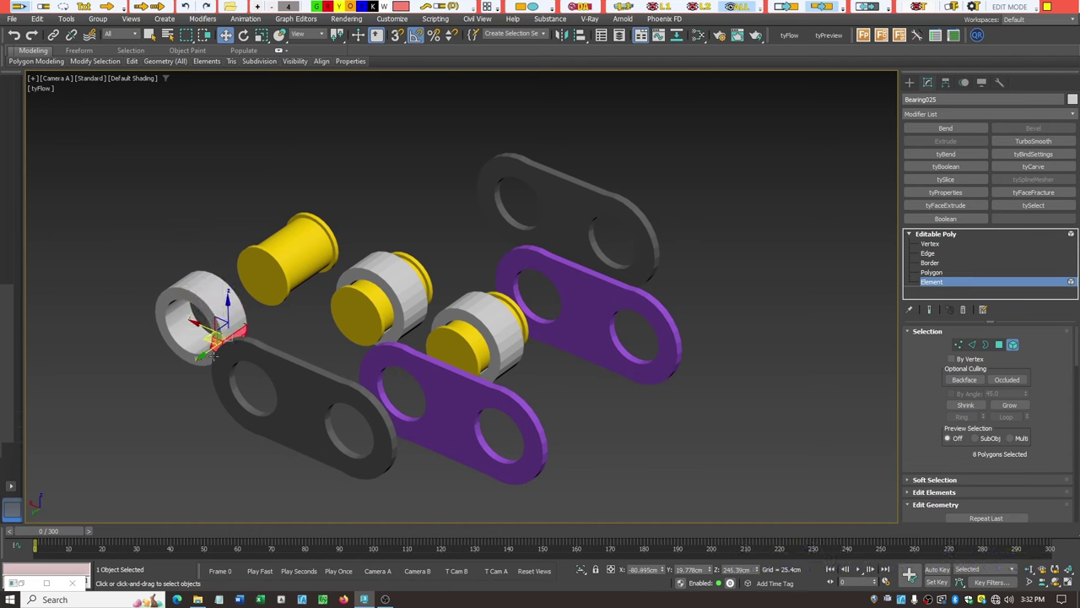
pyautogui.click(205, 359)
pyautogui.moveTo(205, 358); pyautogui.dragTo(169, 342)
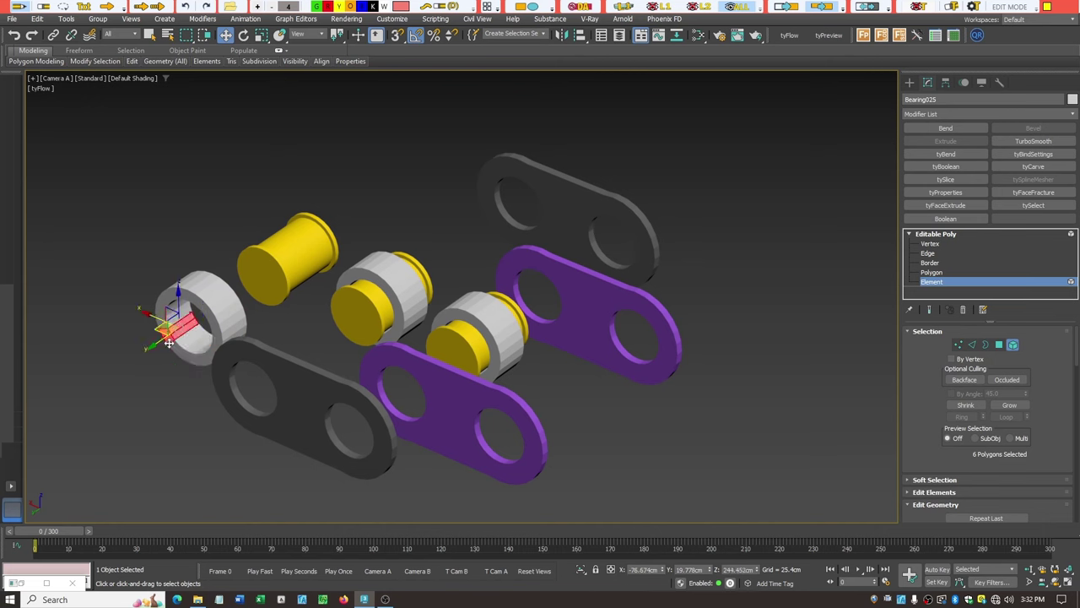
pyautogui.click(175, 291)
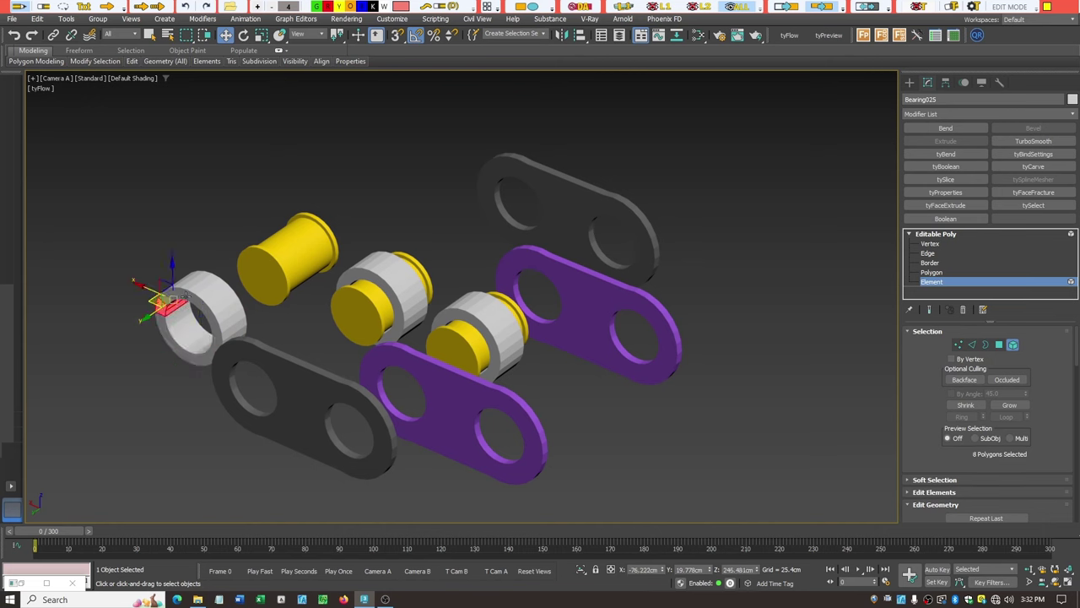
pyautogui.click(186, 293)
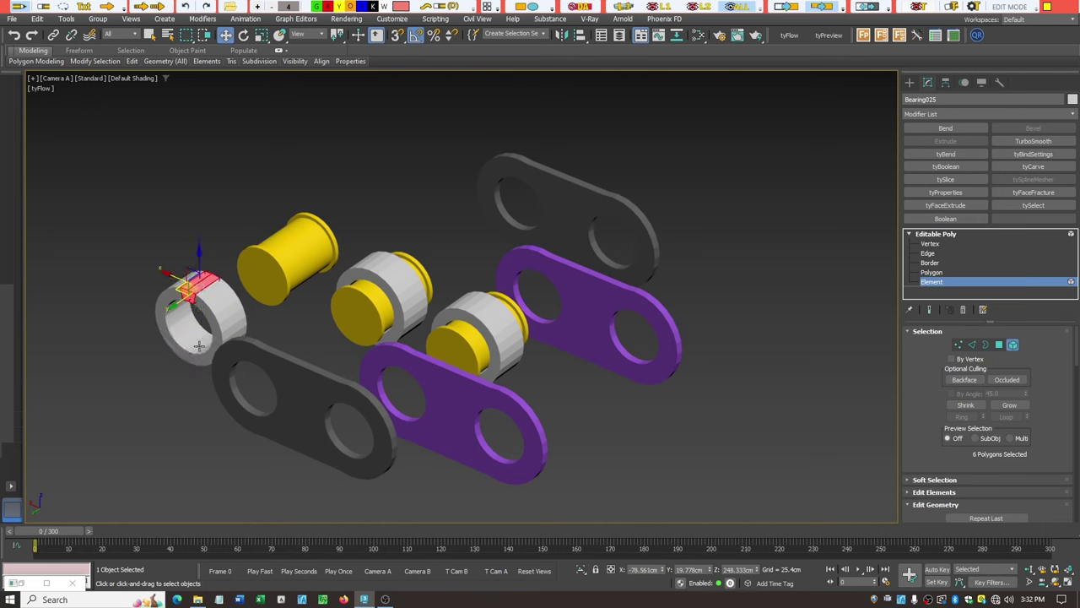
pyautogui.click(203, 280)
pyautogui.click(198, 292)
# Step: Turn on Edged Faces shading in the Camera A view and check the bearing's segments before leaving Element level
pyautogui.click(146, 80)
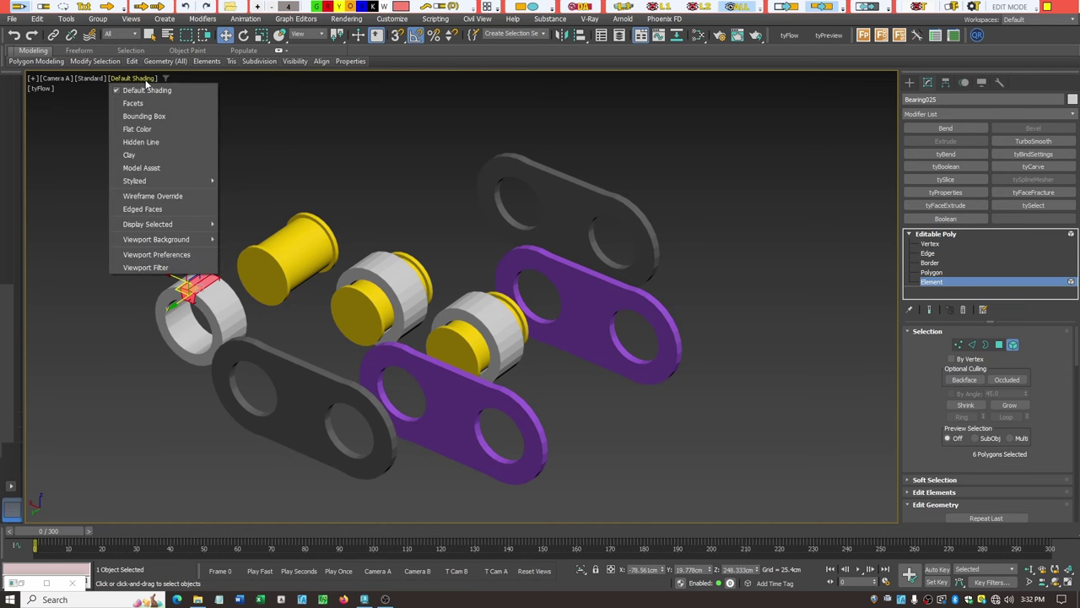
pyautogui.click(173, 209)
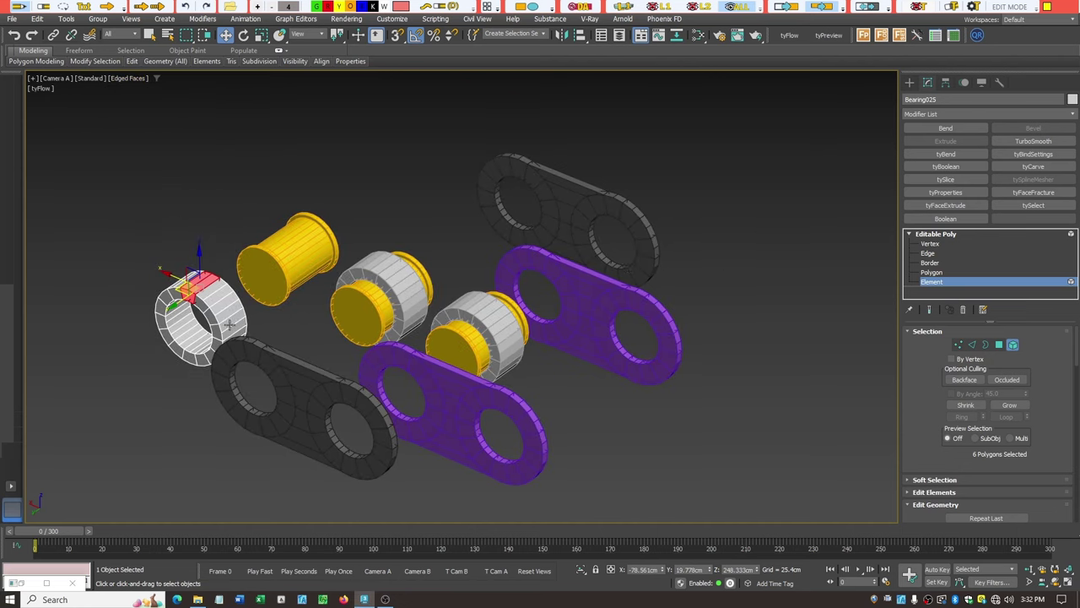
pyautogui.click(208, 304)
pyautogui.click(221, 313)
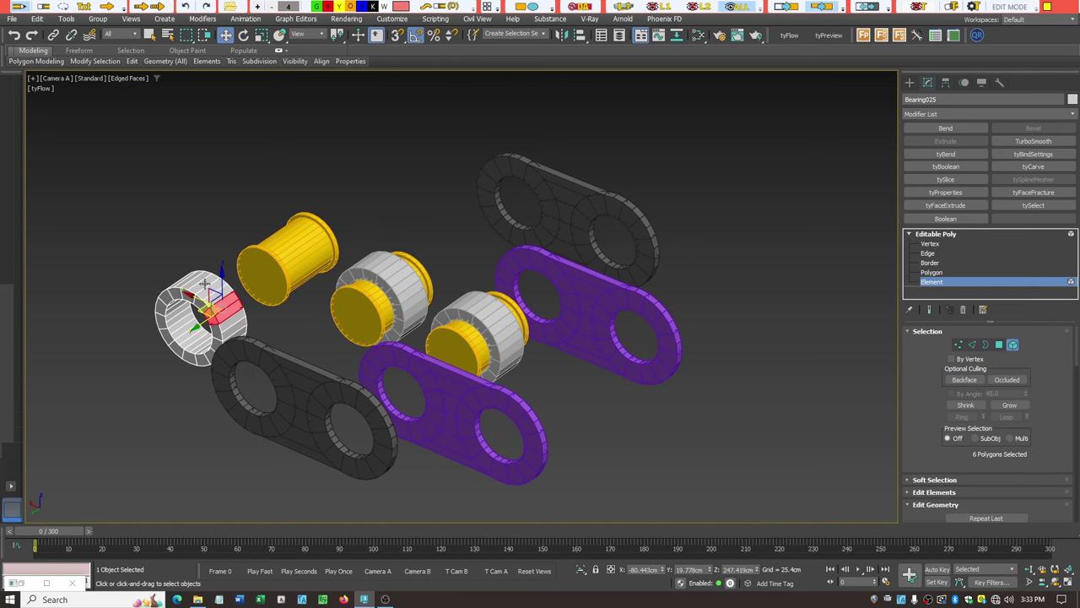
pyautogui.click(936, 235)
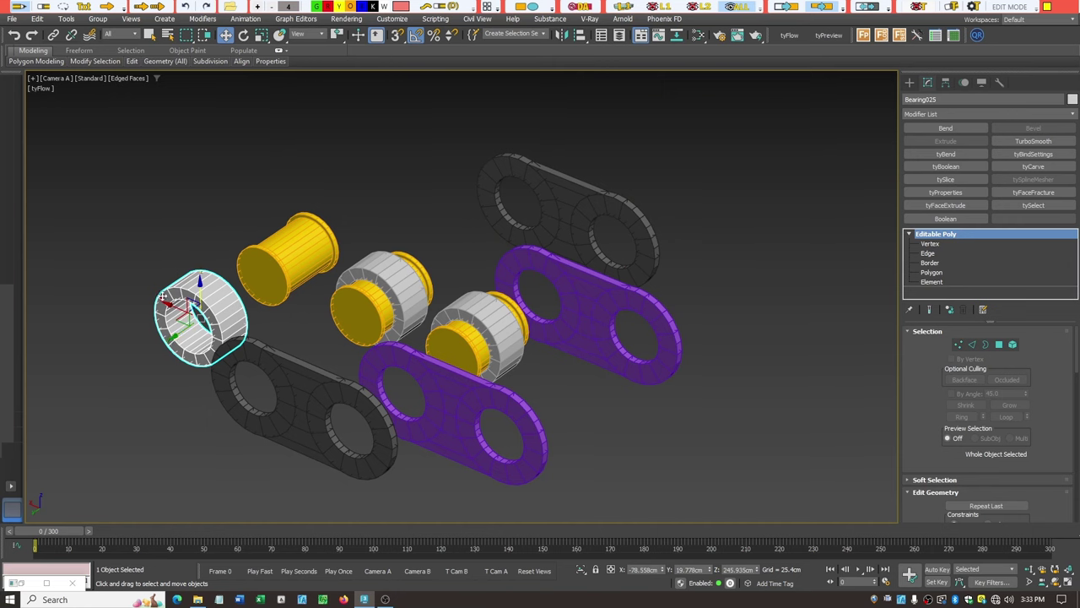
# Step: Select the rear dark outer plate and inspect individual faces around its hole and along its upper edge at Polygon level
pyautogui.click(530, 175)
pyautogui.click(909, 234)
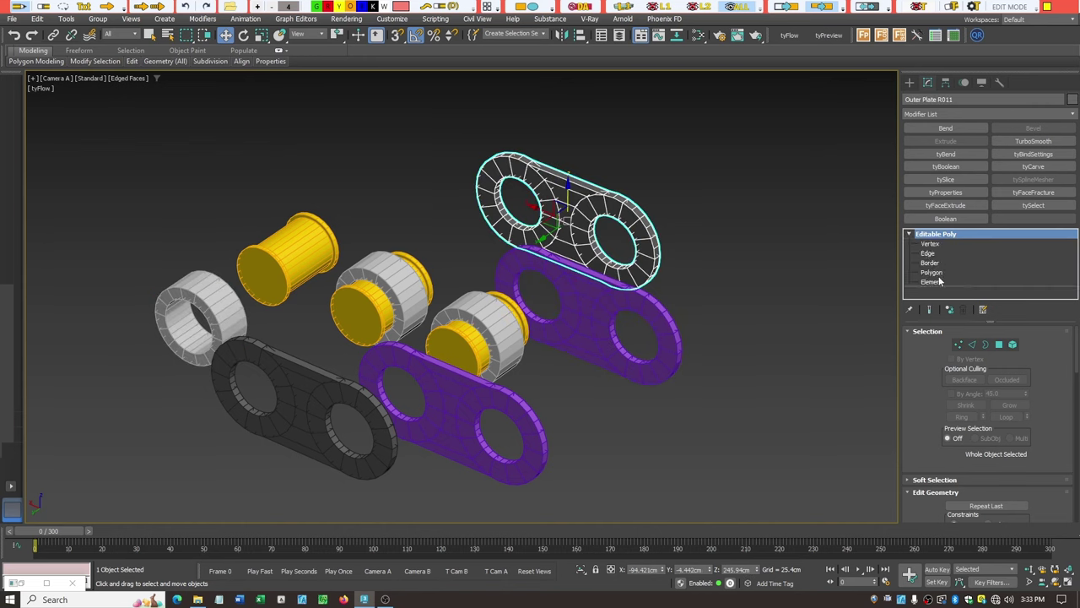
pyautogui.click(932, 273)
pyautogui.click(504, 168)
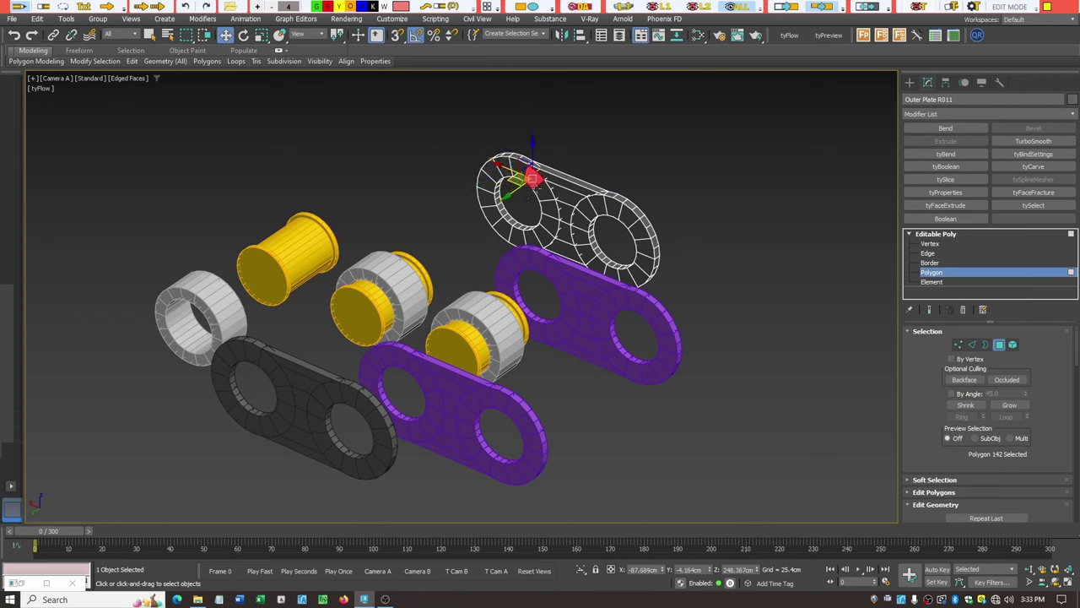
pyautogui.click(535, 187)
pyautogui.click(549, 211)
pyautogui.click(552, 221)
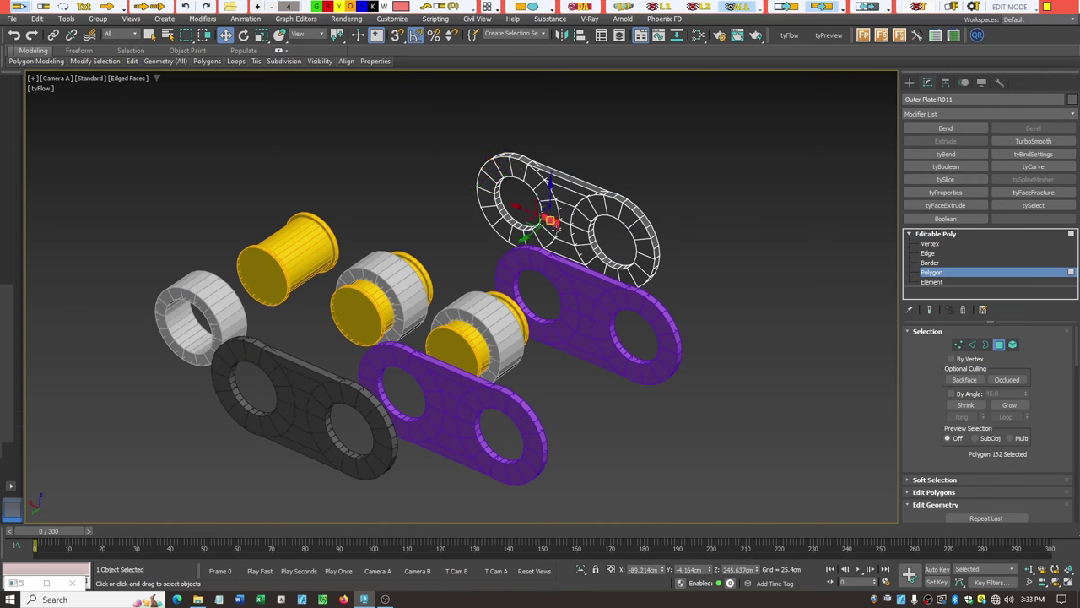
pyautogui.click(544, 241)
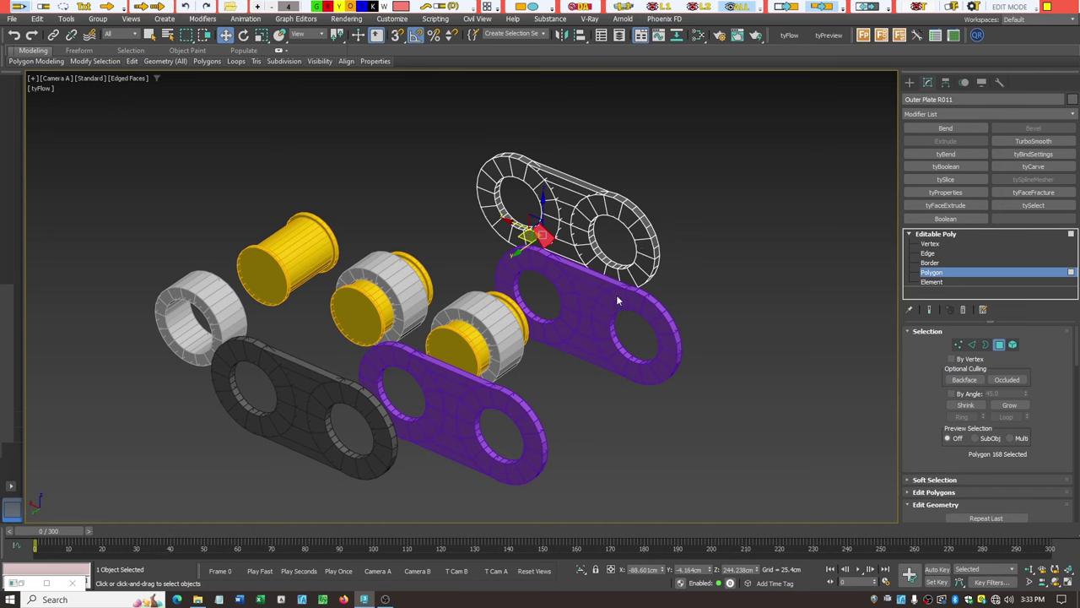
pyautogui.click(706, 230)
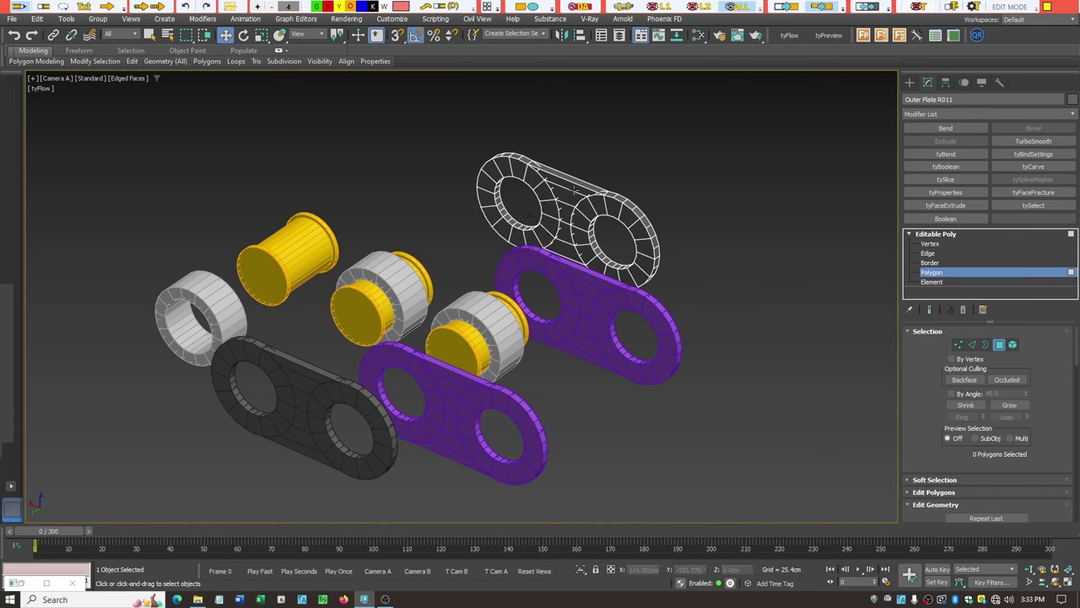
pyautogui.click(573, 190)
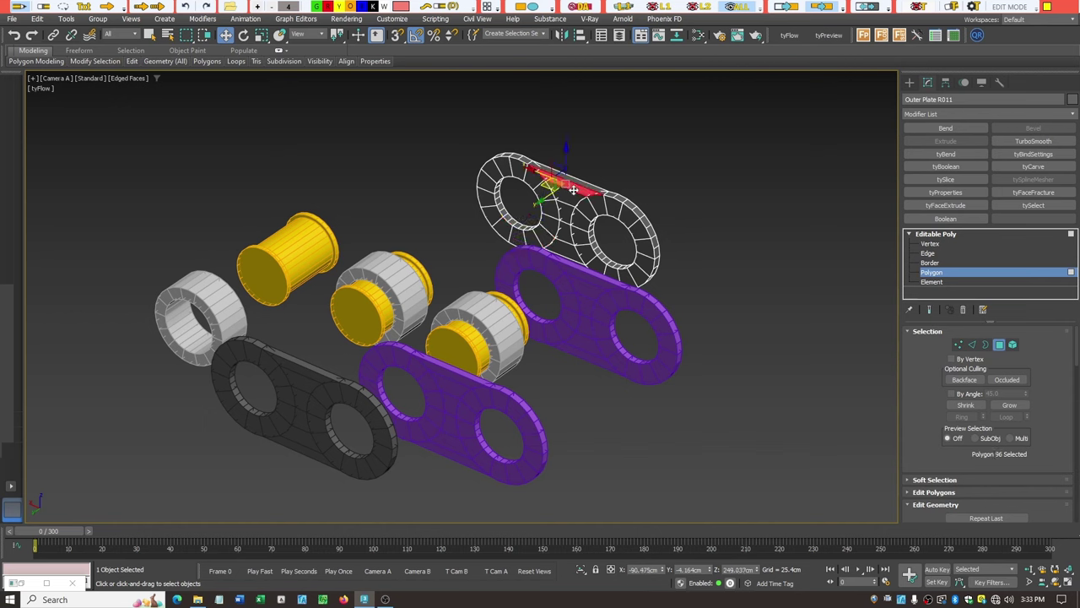
# Step: Inspect the rear outer plate's upper and lower middle pieces and a ring segment at Element level, then clear the selection
pyautogui.click(932, 282)
pyautogui.click(594, 169)
pyautogui.click(578, 185)
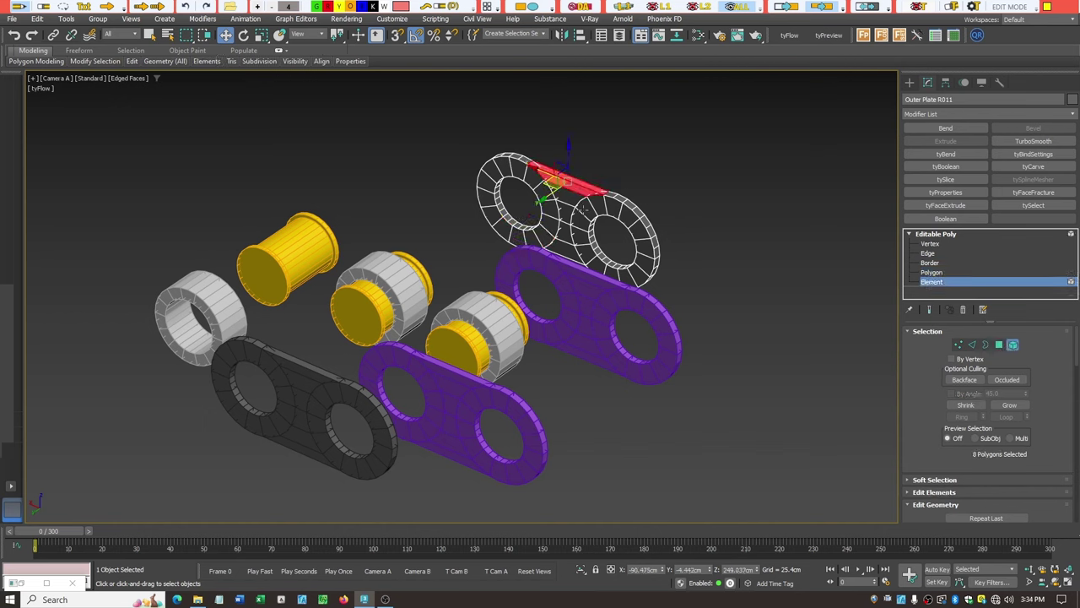
pyautogui.moveTo(581, 209); pyautogui.dragTo(593, 274)
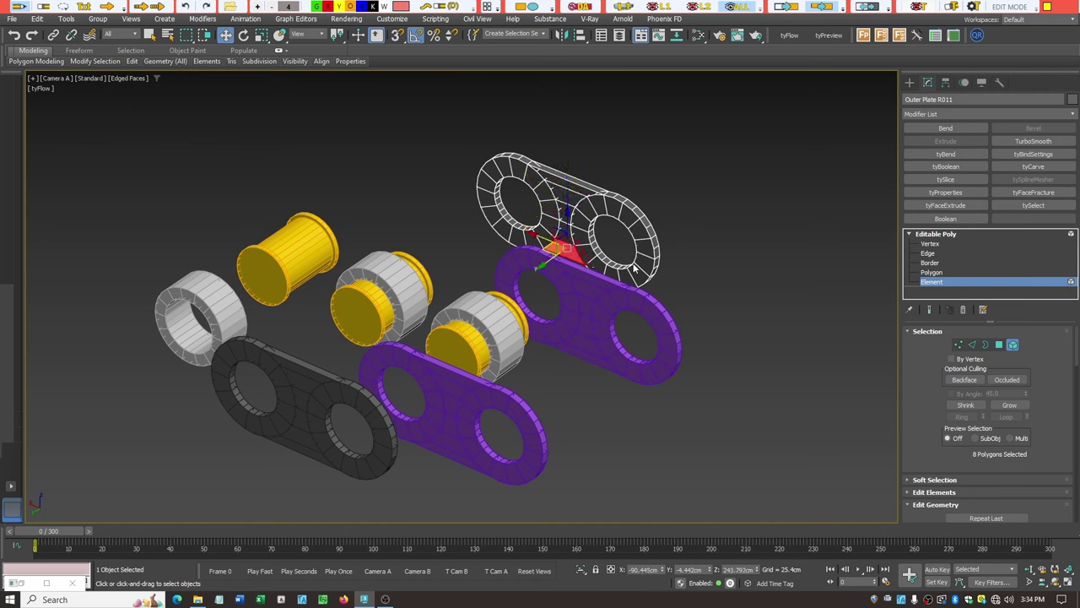
pyautogui.click(611, 208)
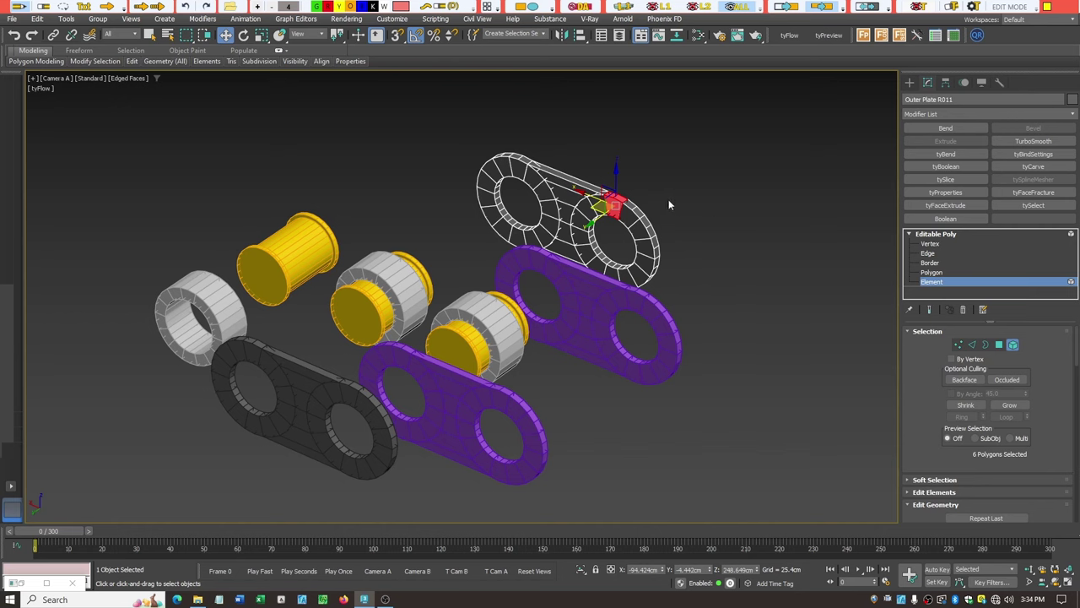
pyautogui.click(695, 240)
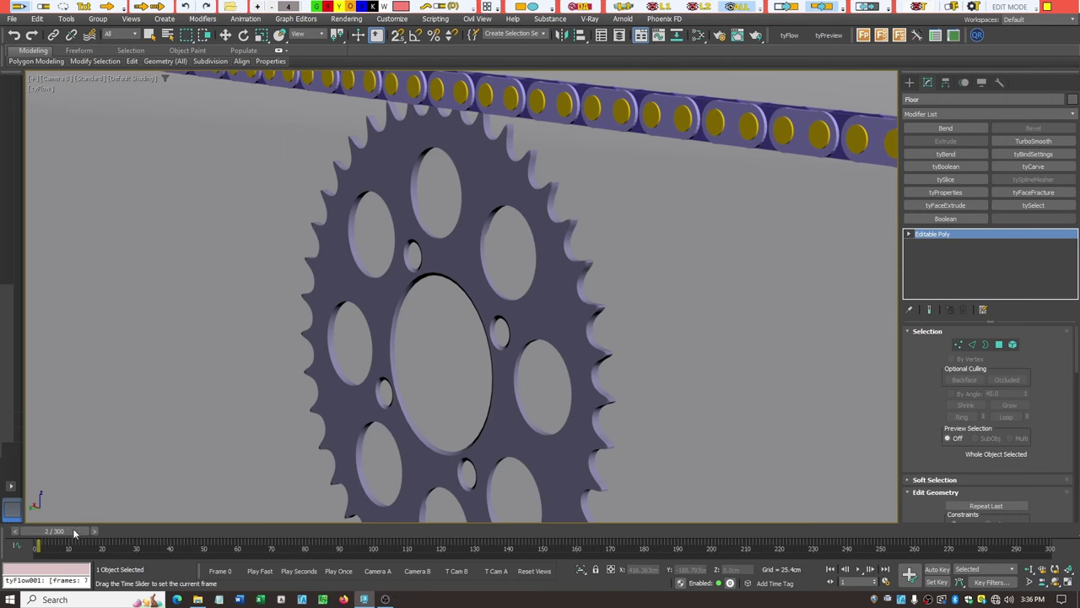
# Step: Scrub the sprocket and bike chain simulation to frame 121 to examine how the chain wraps around the teeth
pyautogui.moveTo(69, 527); pyautogui.dragTo(469, 575)
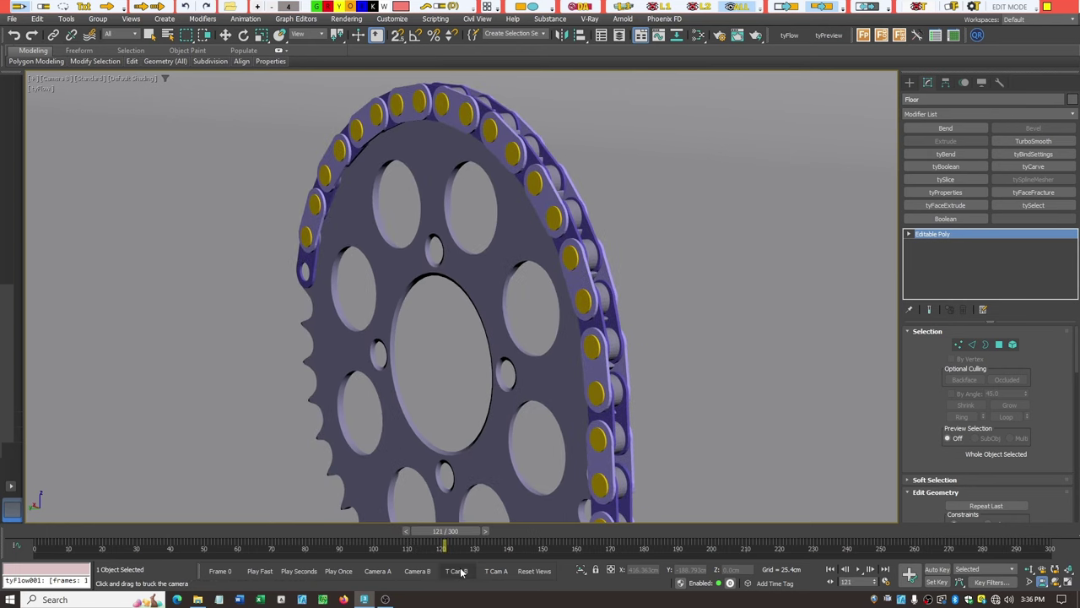